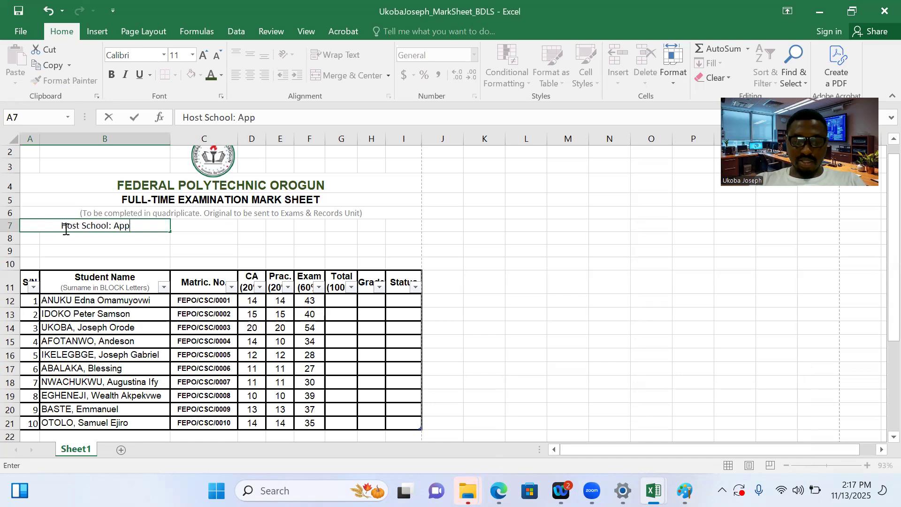
Complete the row 7 entry in A7 as "Host School: Applied Sciences" and left-align it
type("ciences")
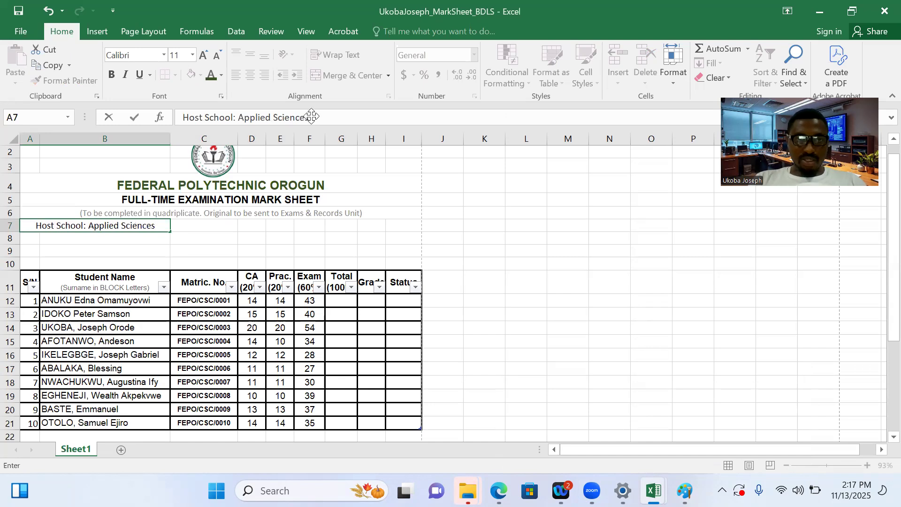
left_click(374, 242)
left_click(128, 226)
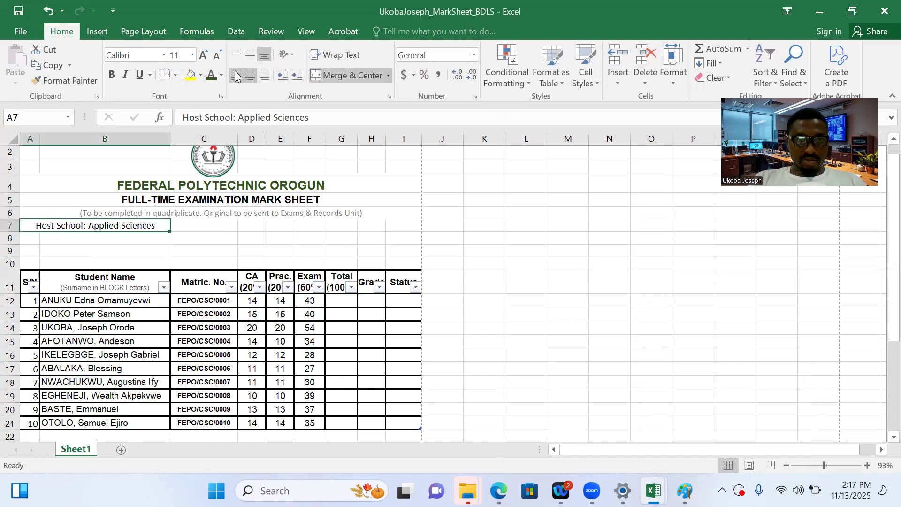
key("ctrl+z")
Merge and center cells C7:E7 and enter "Host Department:" in the merged cell
left_click(209, 222)
left_click_drag(209, 223, 276, 225)
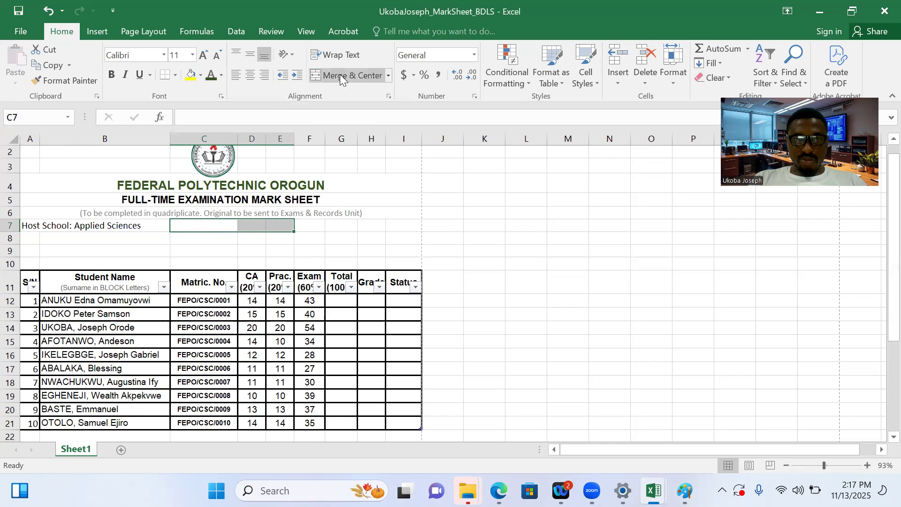
left_click(341, 76)
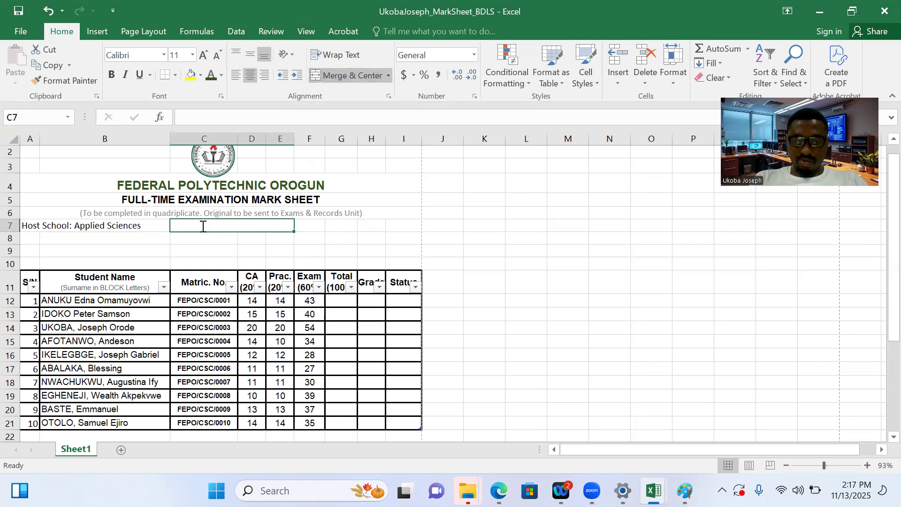
type("Host De")
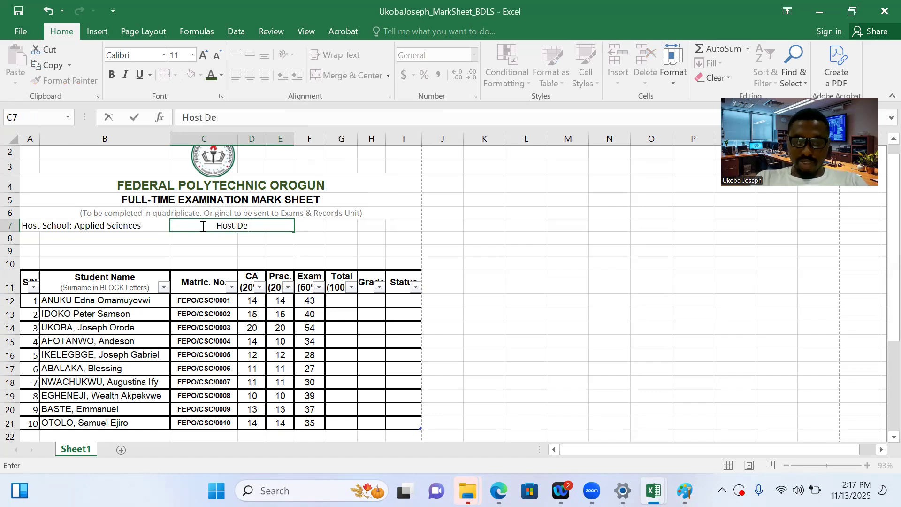
type("partment")
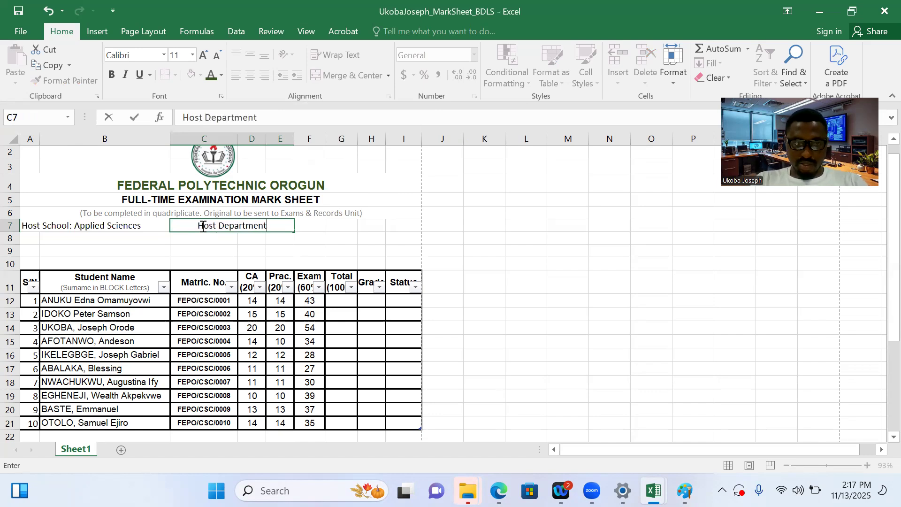
type(":")
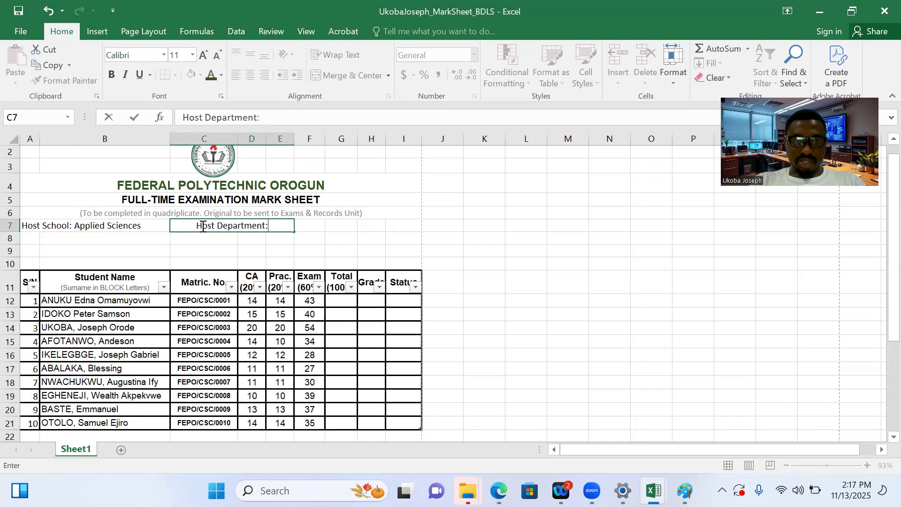
Left-align the "Host Department:" cell and append "Compuer Science" after the label
left_click(347, 266)
left_click(241, 227)
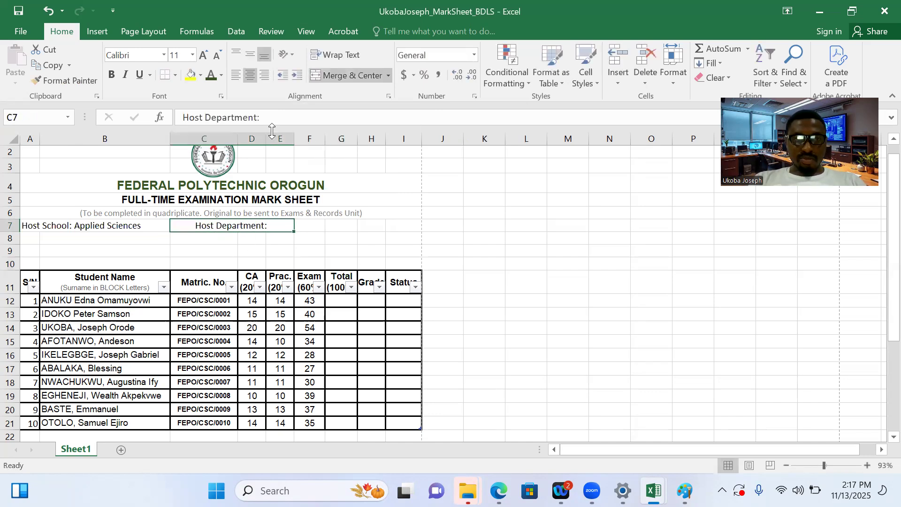
left_click(235, 77)
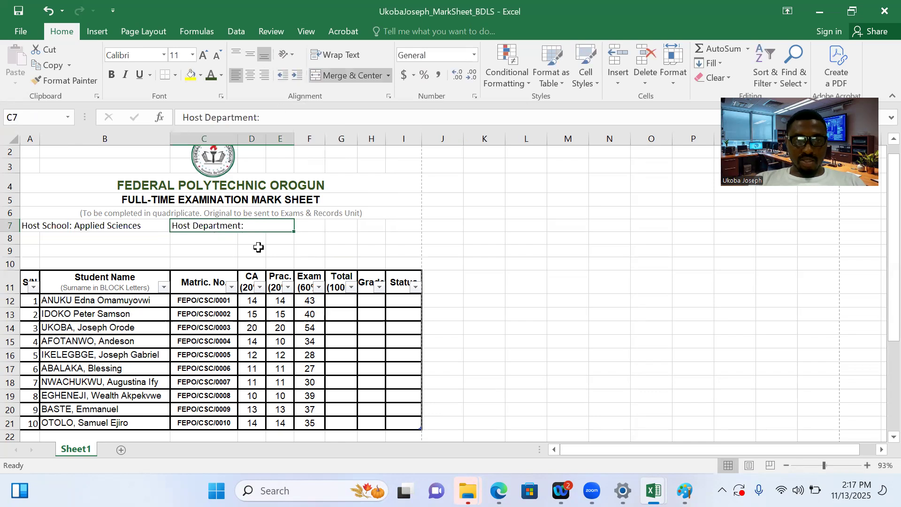
double_click(253, 227)
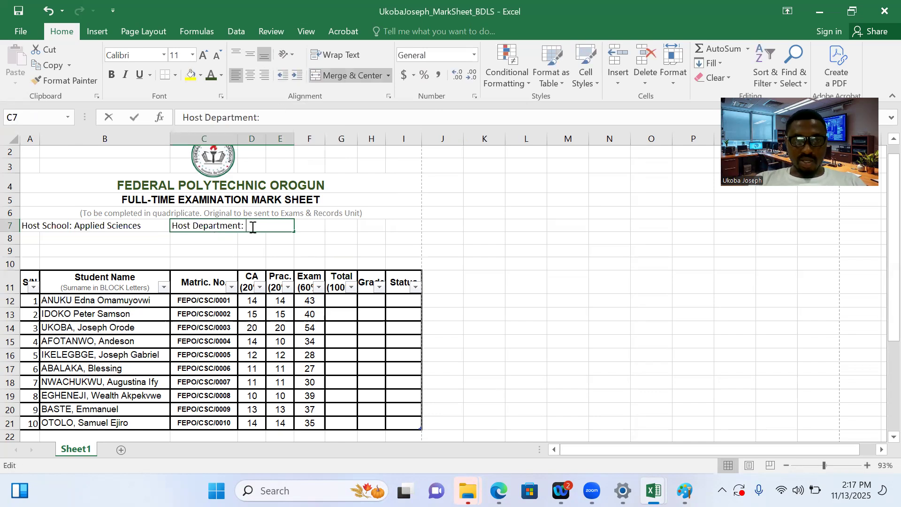
type("Compue")
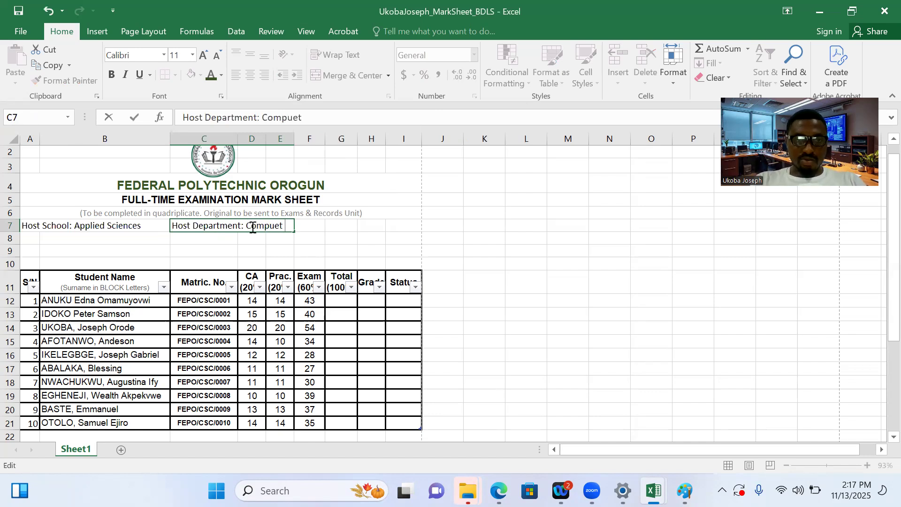
type("r Science")
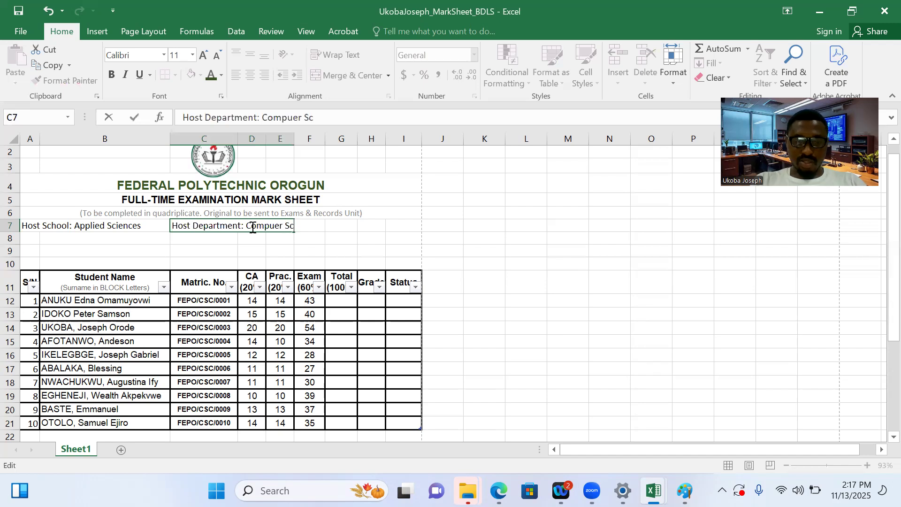
left_click(334, 225)
left_click(318, 226)
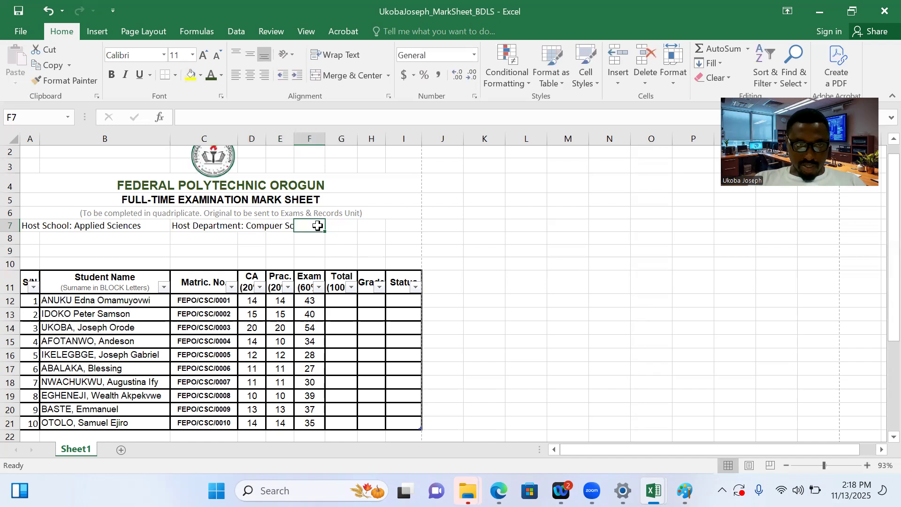
Narrow column B slightly and unmerge the Host Department cell in row 7
left_click_drag(170, 138, 163, 139)
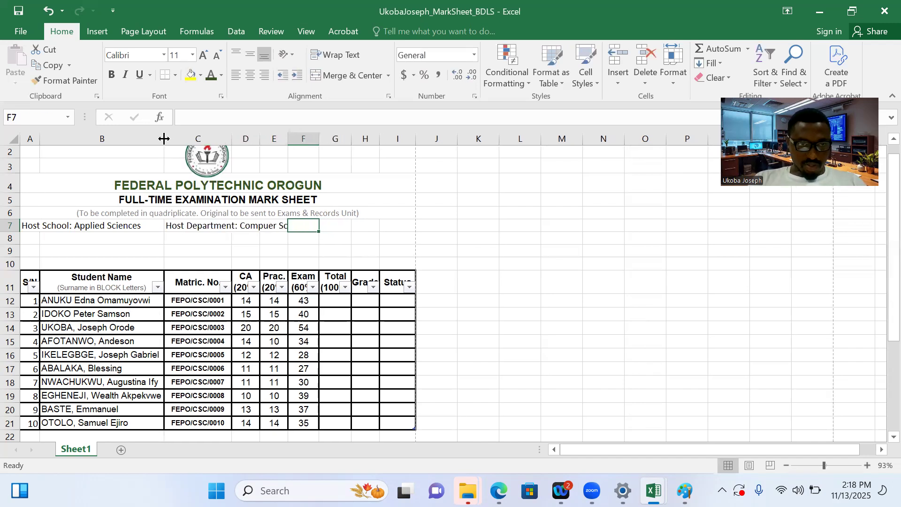
left_click(277, 225)
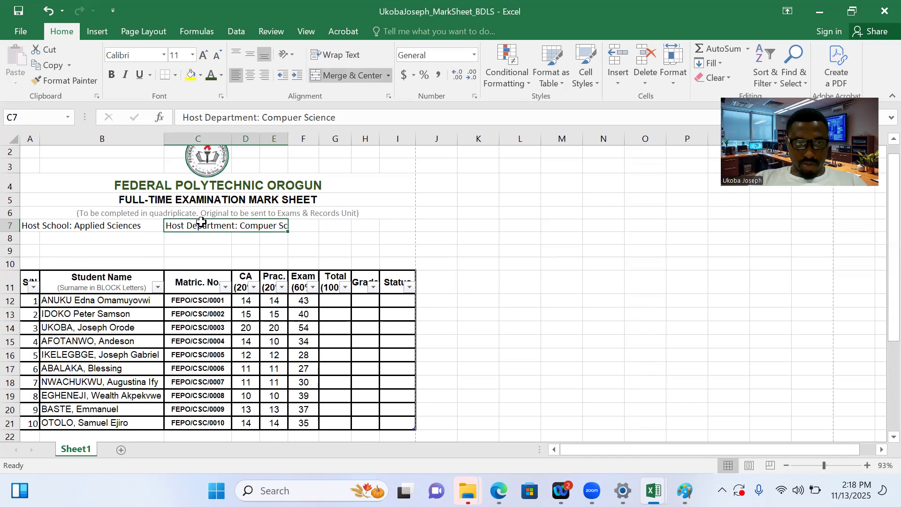
left_click_drag(203, 223, 299, 224)
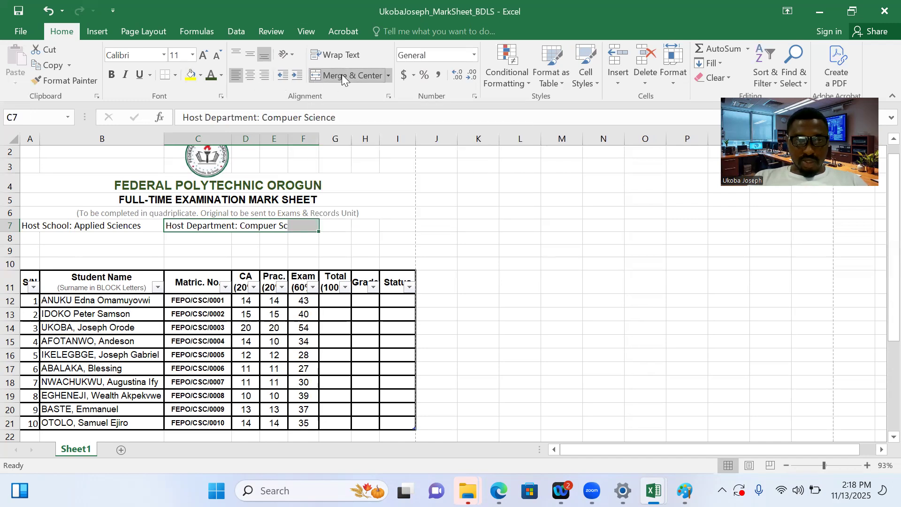
Enter the label "Served Dept.:" in cell G7
left_click(334, 227)
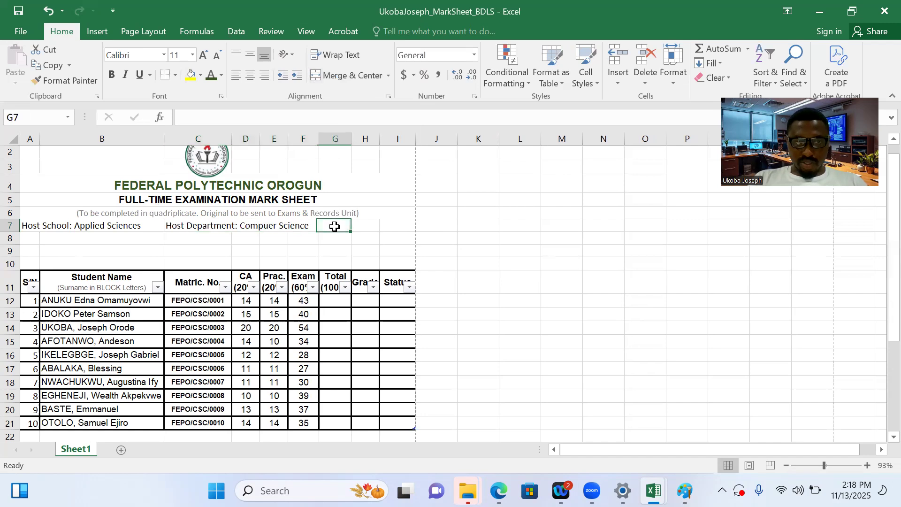
type("Served")
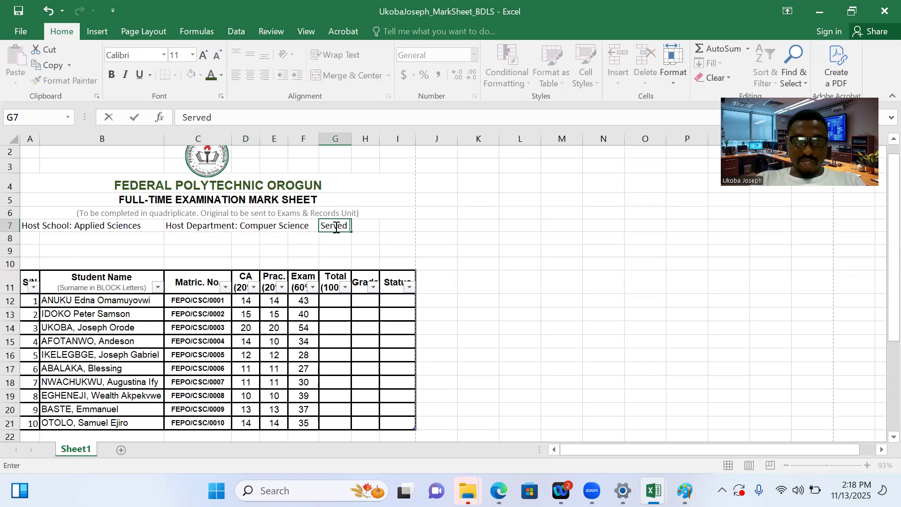
type(" D")
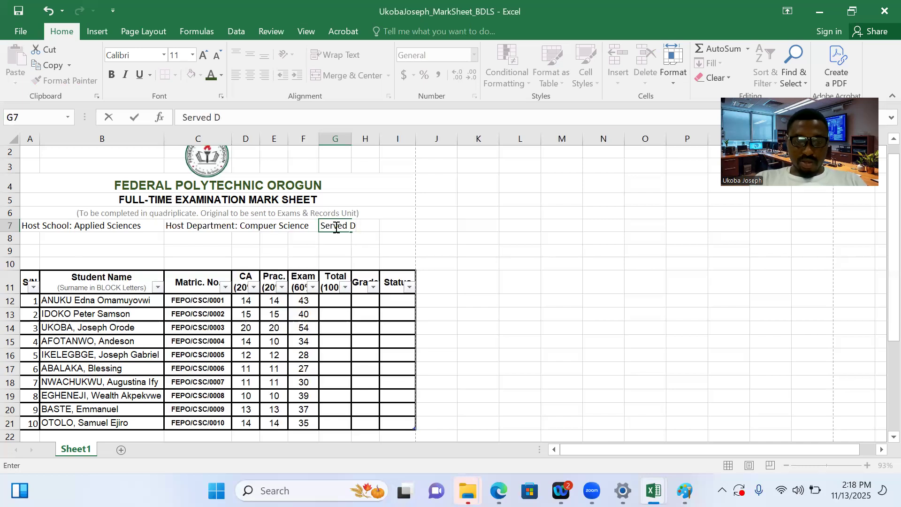
type("erept.:")
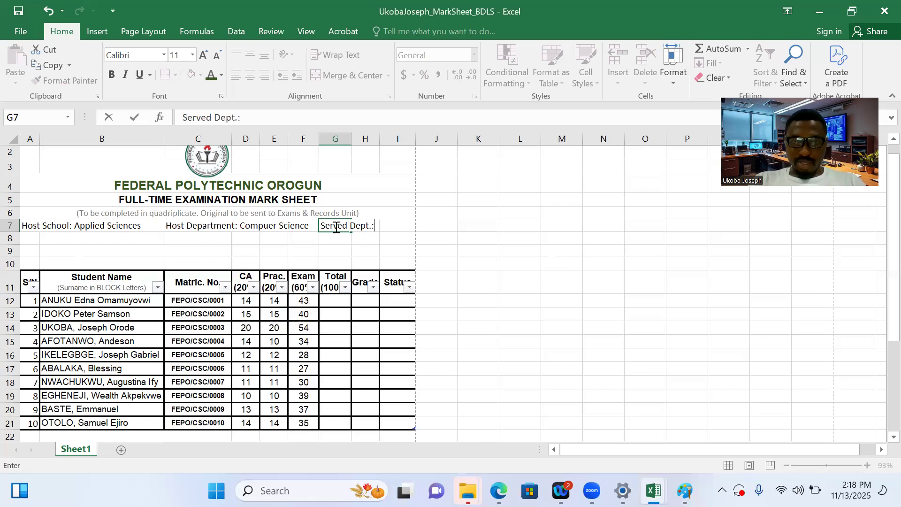
Check the heading wording in Basic Literacy Skills.pdf in Edge, return to the mark sheet and shorten "Host Department" in C7 to "Host Dept."
left_click(206, 223)
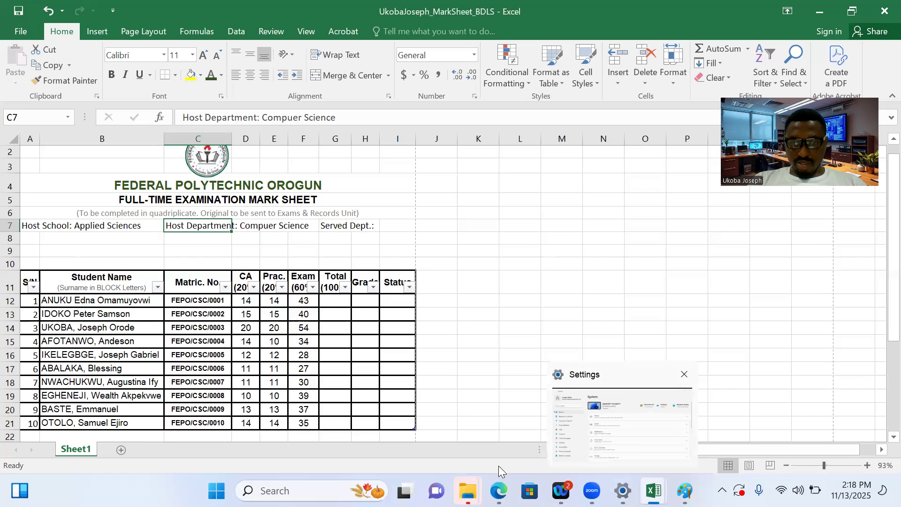
mouse_move(499, 490)
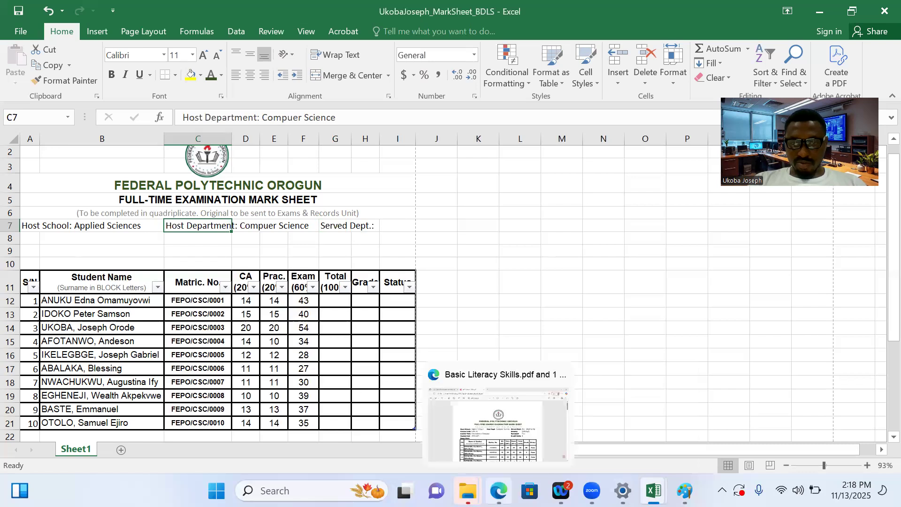
left_click(507, 413)
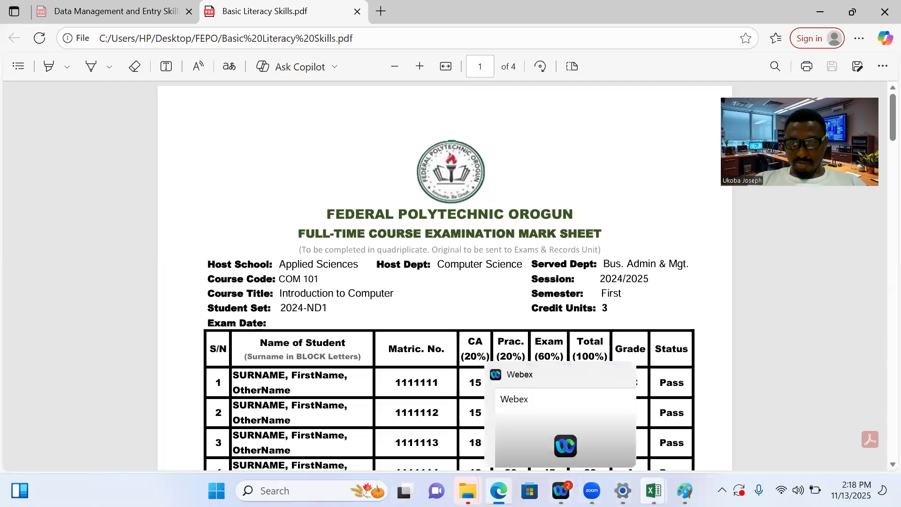
mouse_move(654, 491)
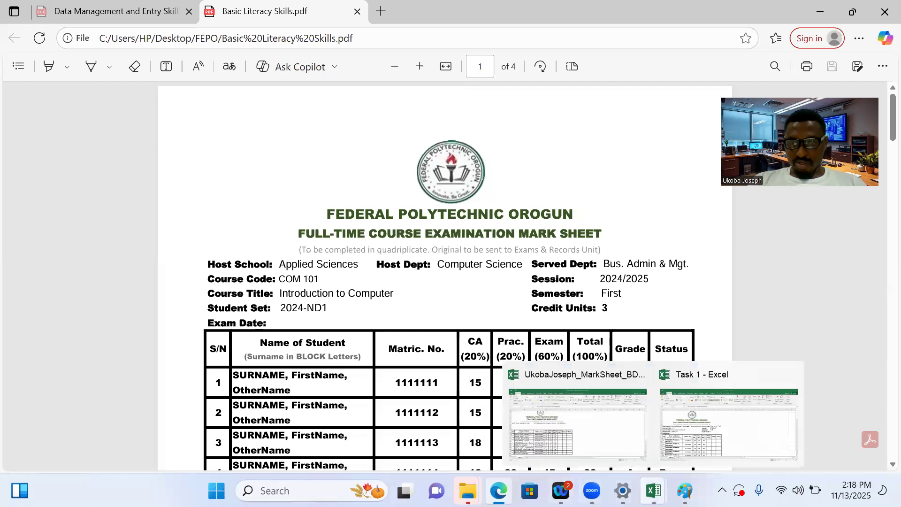
left_click(594, 449)
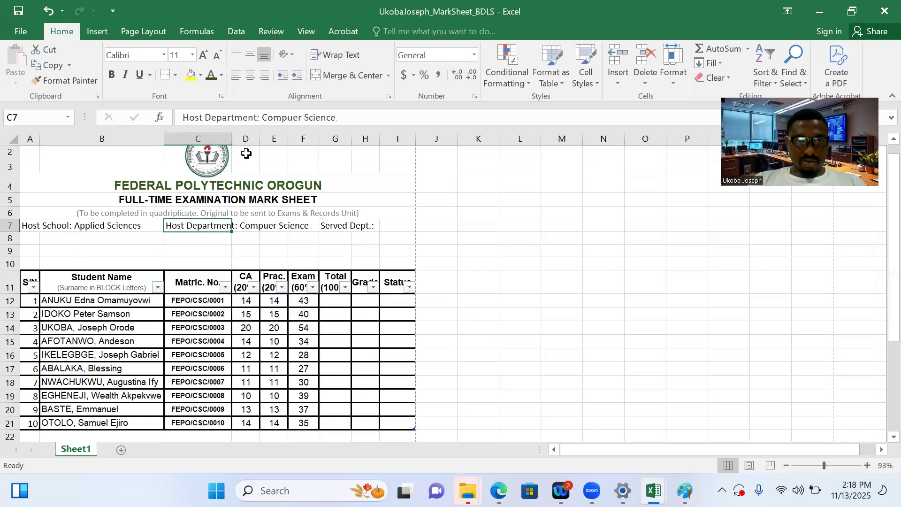
left_click(257, 118)
key("BackSpace")
key("BackSpace")
key("BackSpace")
key("BackSpace")
key("BackSpace")
key("BackSpace")
key("BackSpace")
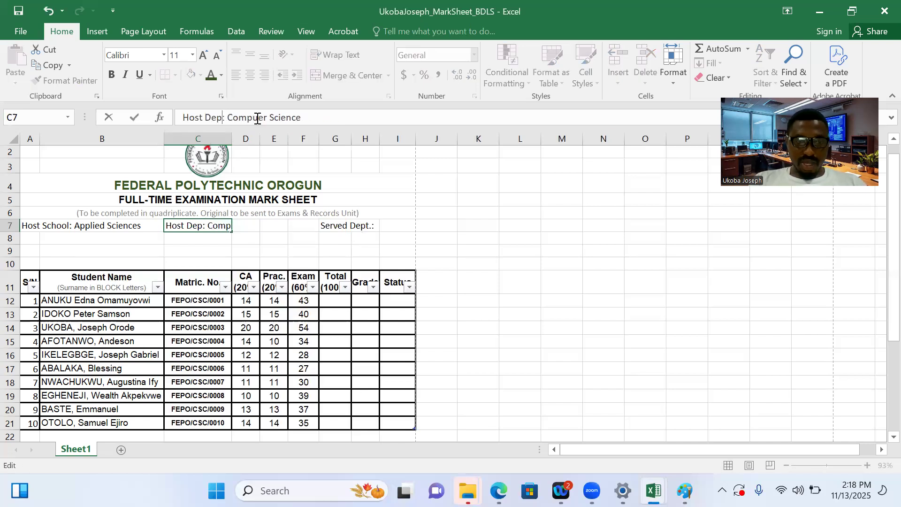
type("t.")
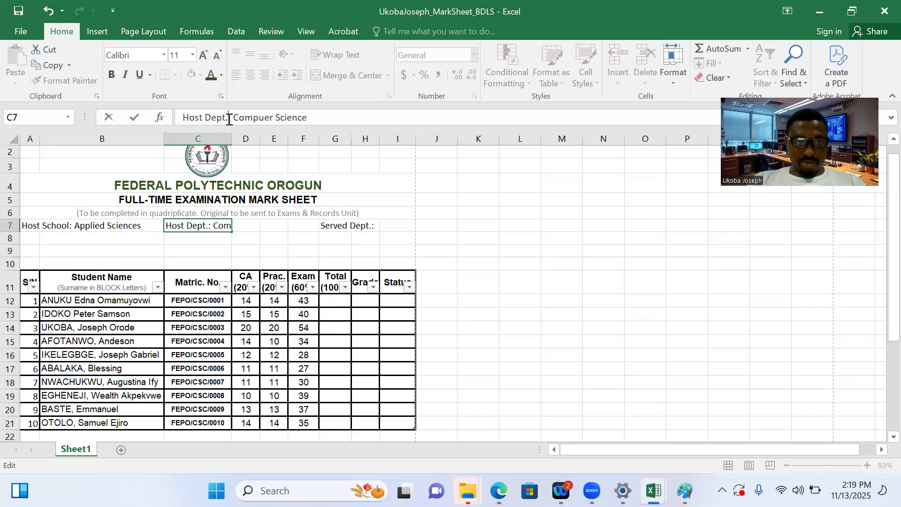
Bold only the labels "Host Dept." in C7 and "Host School:" in A7
left_click_drag(229, 119, 185, 118)
key("ctrl+b")
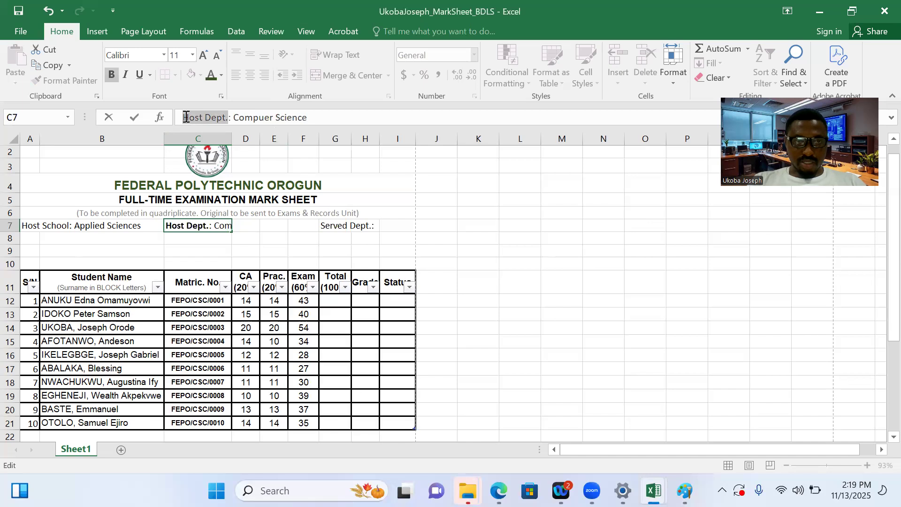
left_click(44, 229)
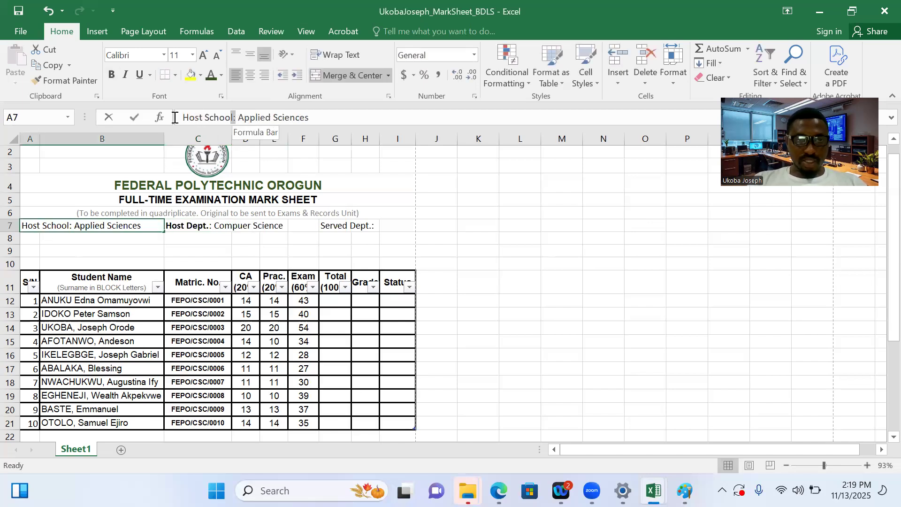
left_click_drag(235, 117, 170, 117)
key("ctrl+b")
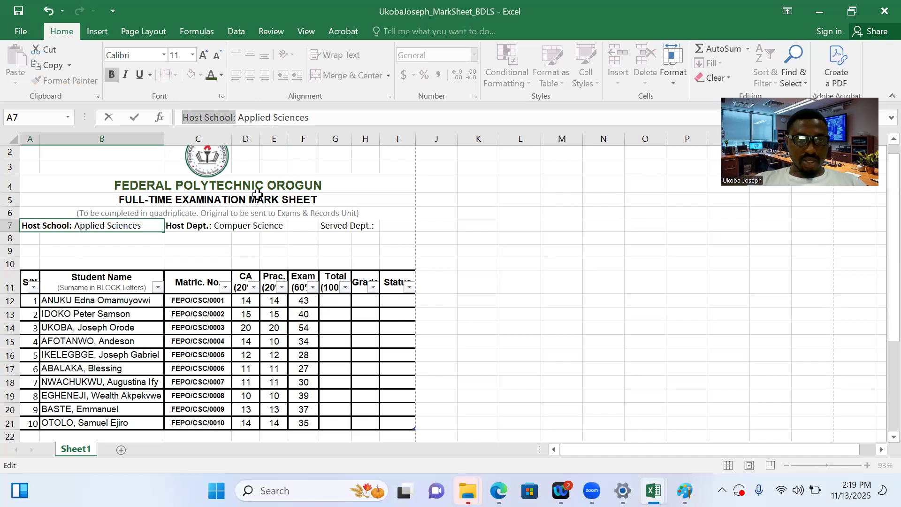
Merge cells G7:I7 holding "Served Dept.:" and left-align the merged cell
left_click(329, 225)
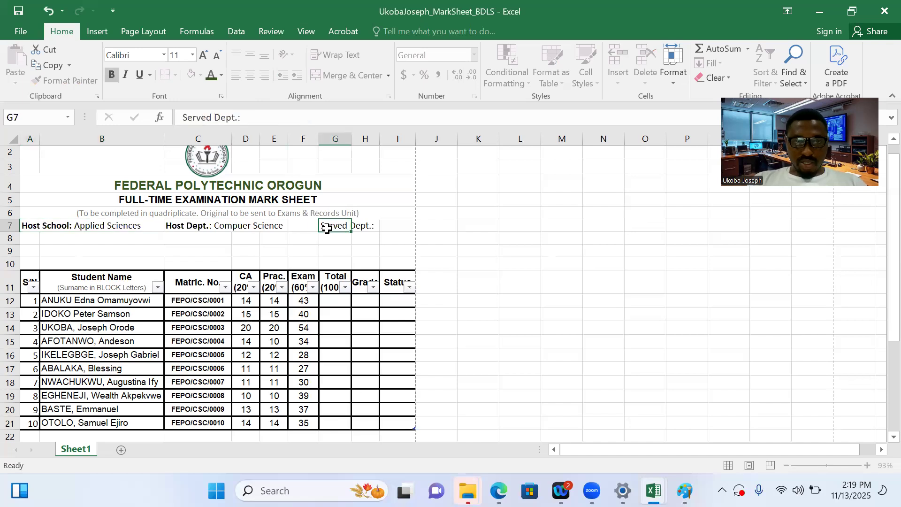
left_click(367, 224)
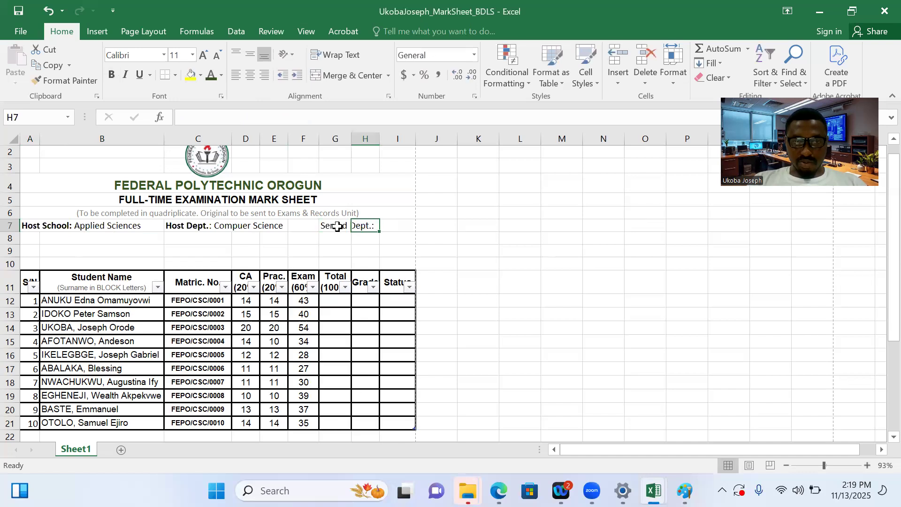
left_click_drag(337, 227, 405, 227)
left_click(360, 72)
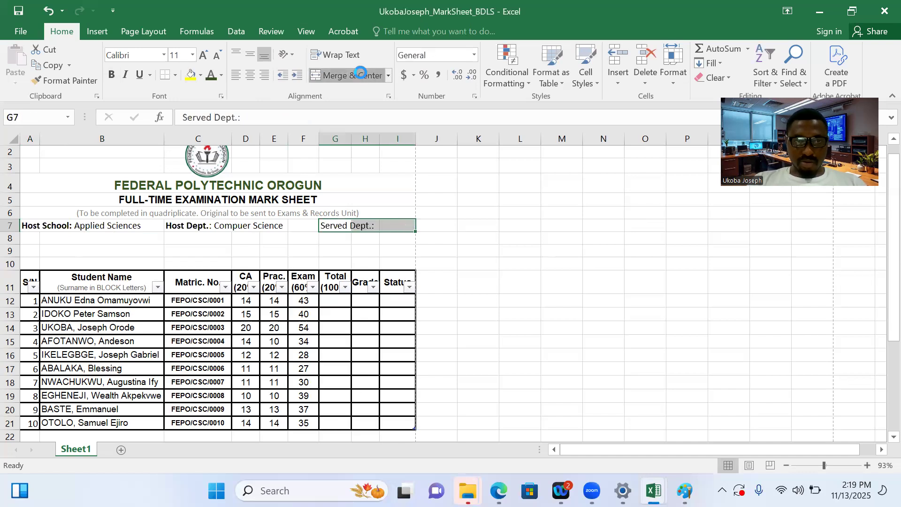
left_click(236, 77)
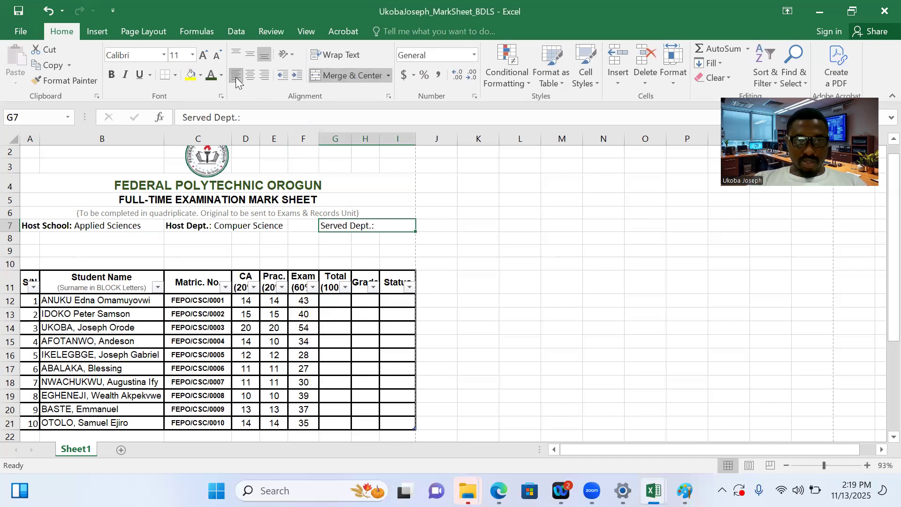
Complete the "Served Dept.:" entry in G7 with "Business Admin & Mgt."
left_click(273, 120)
type("Busis")
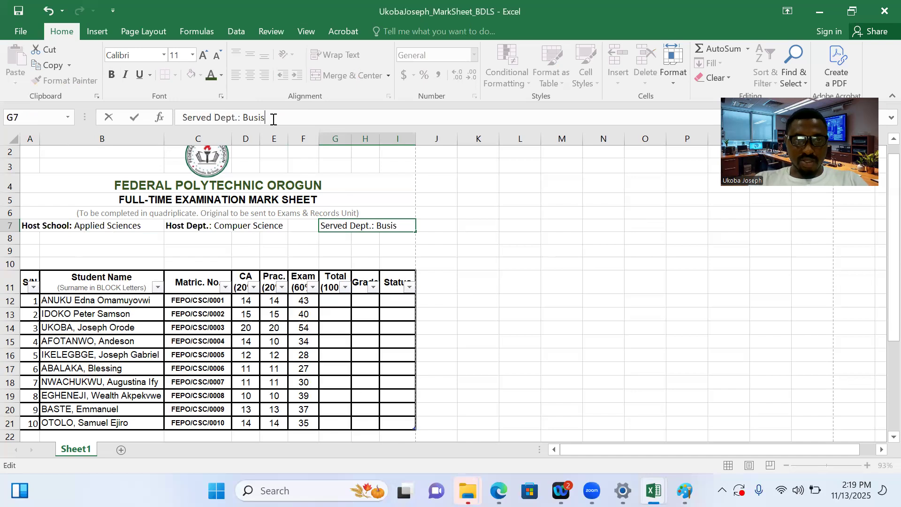
key("BackSpace")
key("BackSpace")
type("iness Admin")
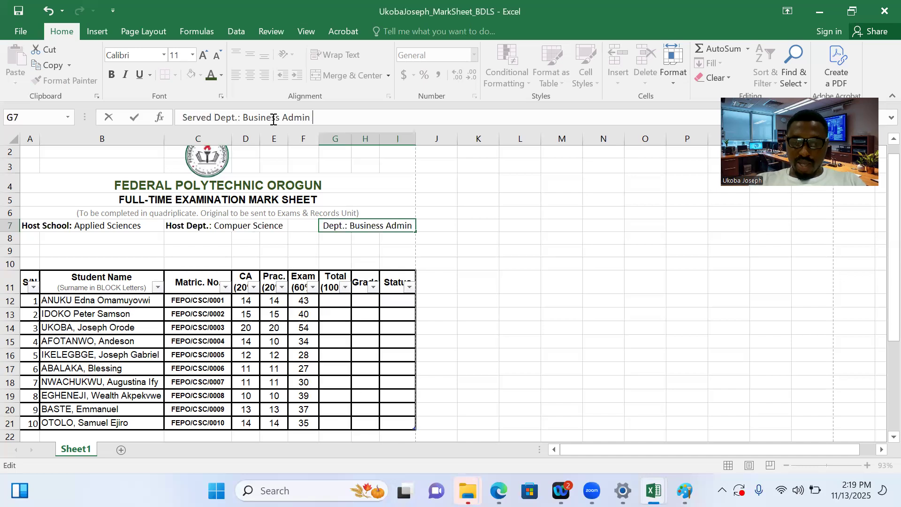
type(" & A")
key("BackSpace")
type("Mgt.")
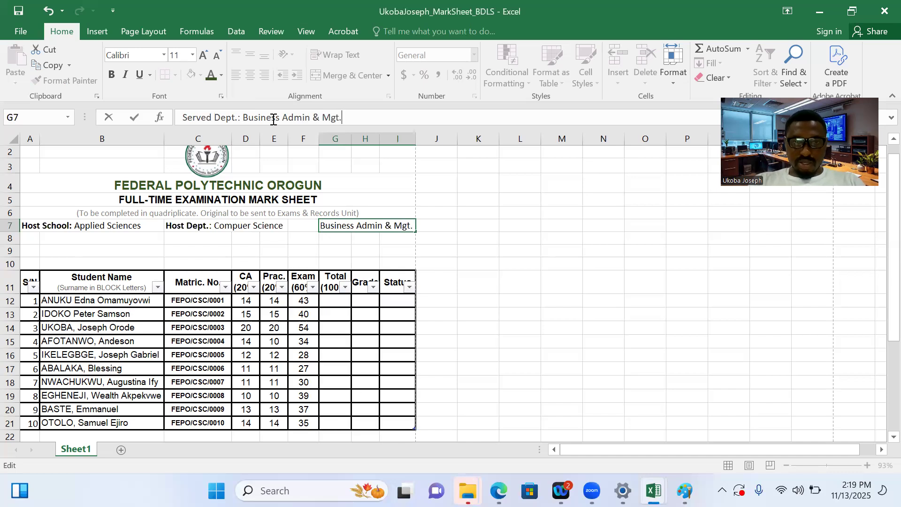
left_click(333, 252)
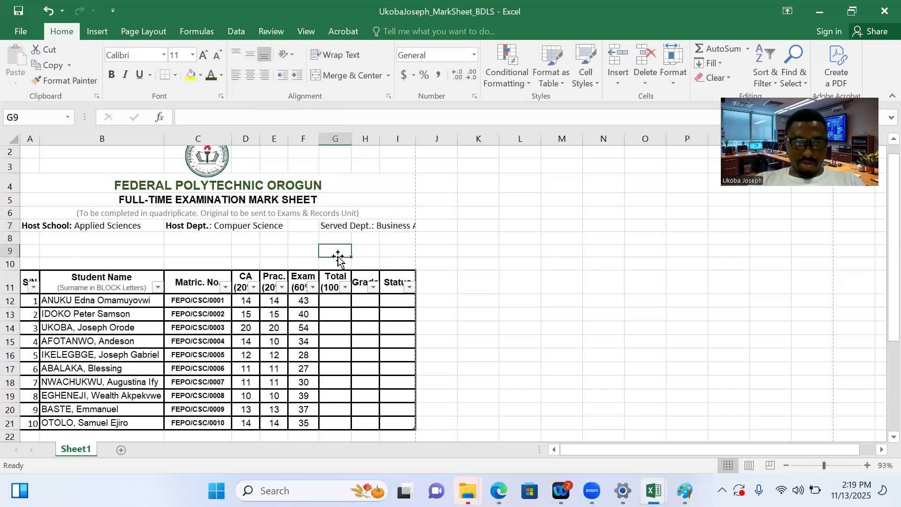
Extend the merged "Served Dept.:" cell to include column F by unmerging it and merging F7:I7
left_click(335, 226)
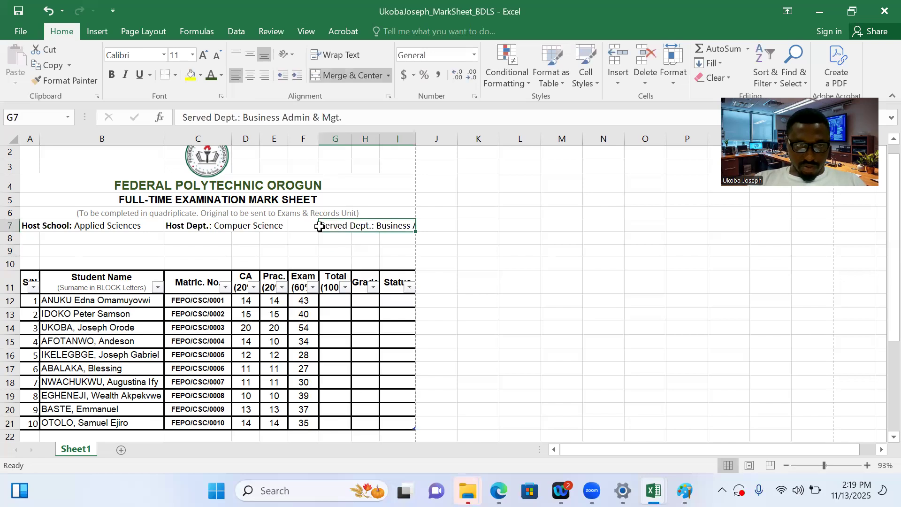
left_click_drag(316, 226, 305, 227)
left_click(350, 67)
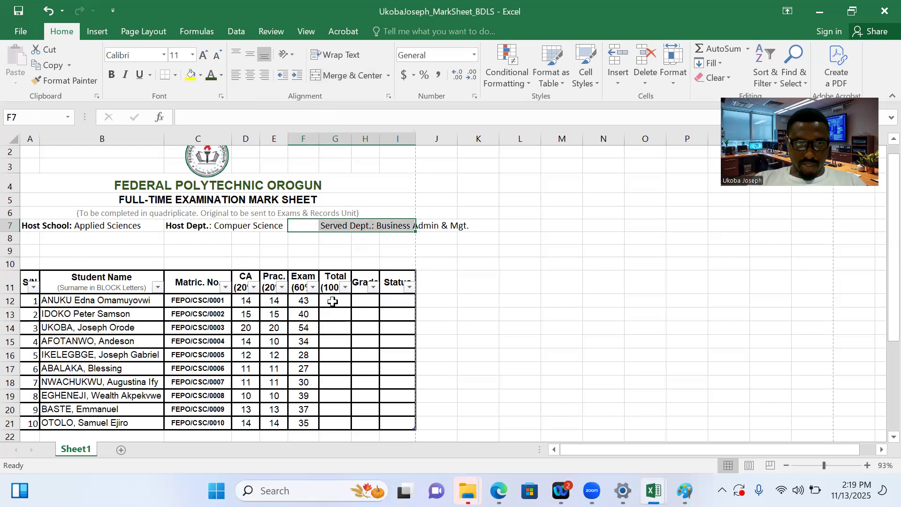
left_click(343, 75)
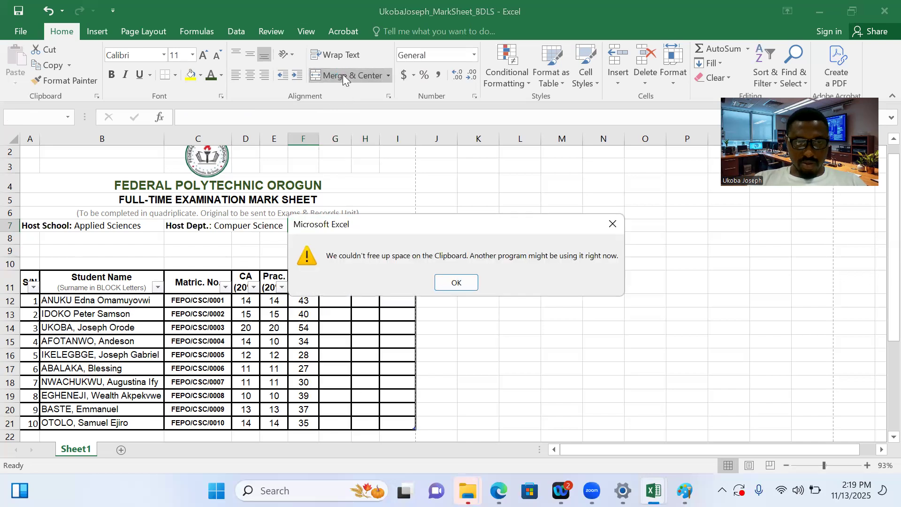
left_click(458, 282)
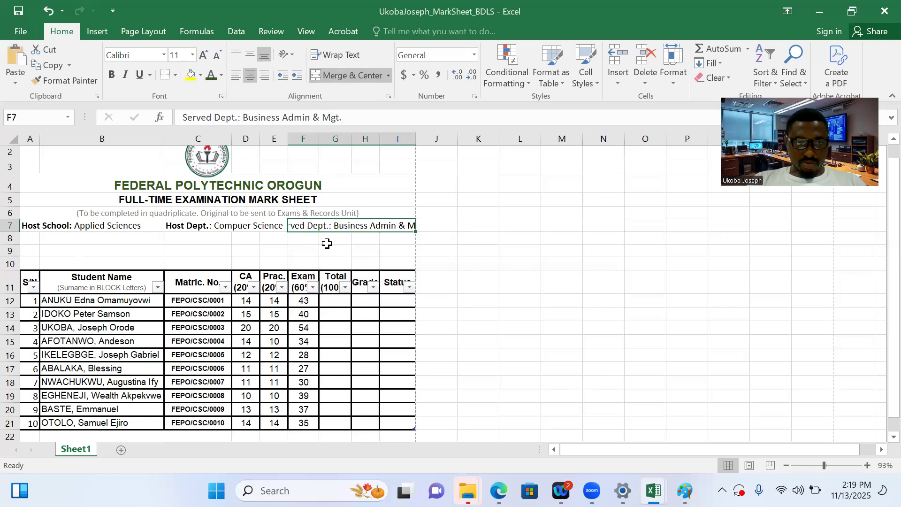
Merge cells C7:E7 holding the "Host Dept." entry and left-align the merged cell
left_click(248, 227)
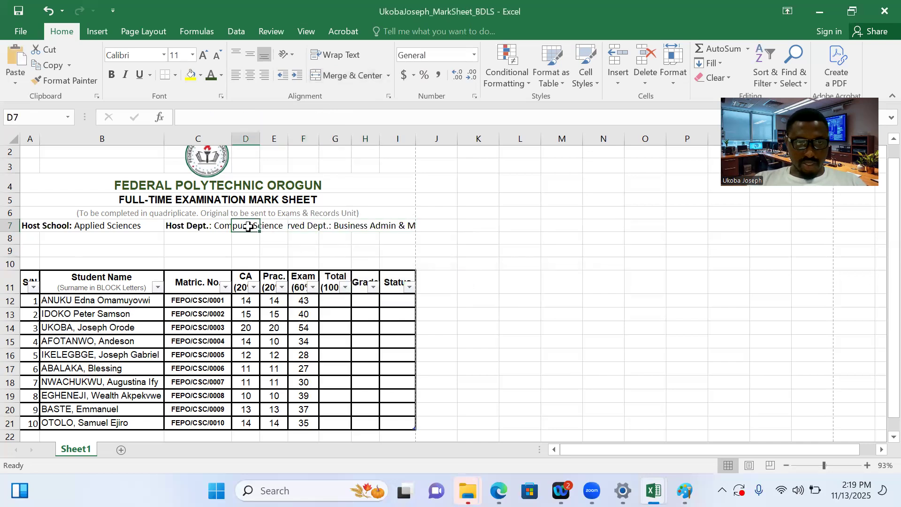
left_click_drag(195, 225, 284, 227)
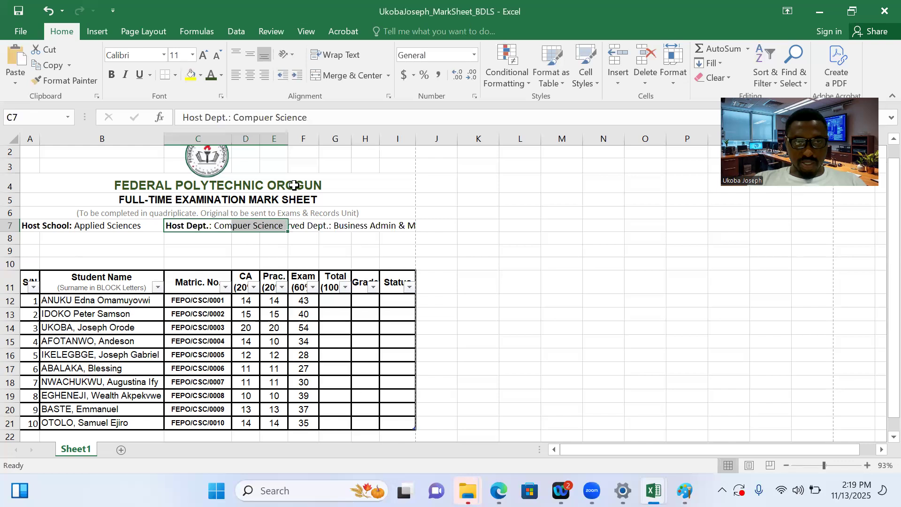
left_click(345, 76)
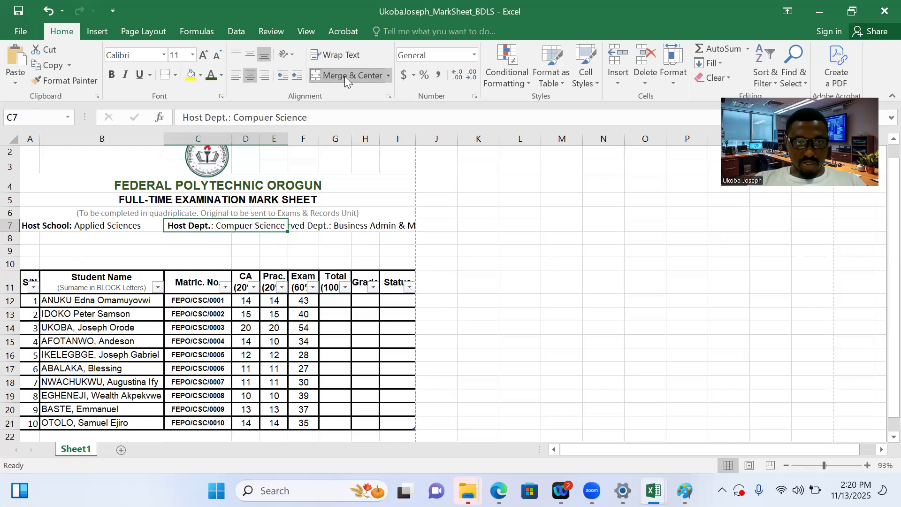
left_click(237, 76)
Left-align the "Served Dept.:" entry in the merged cell F7:I7
left_click(311, 228)
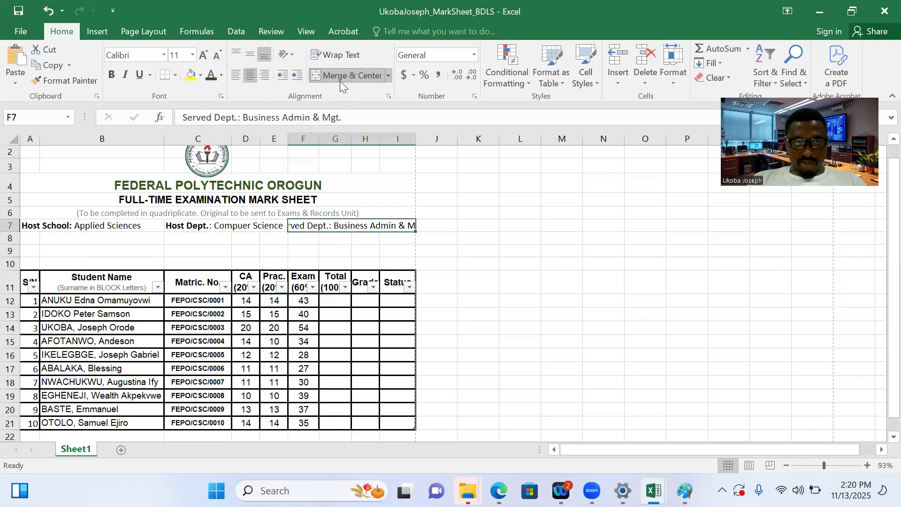
left_click(236, 77)
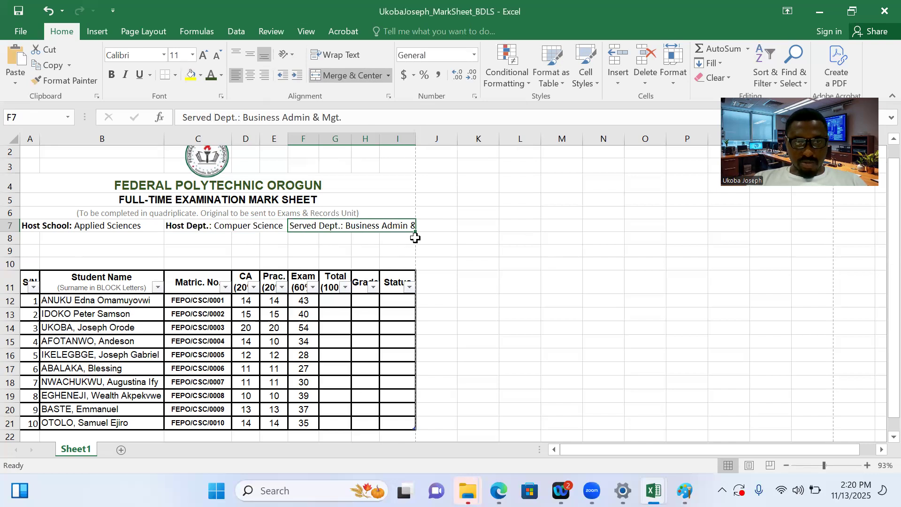
left_click(455, 225)
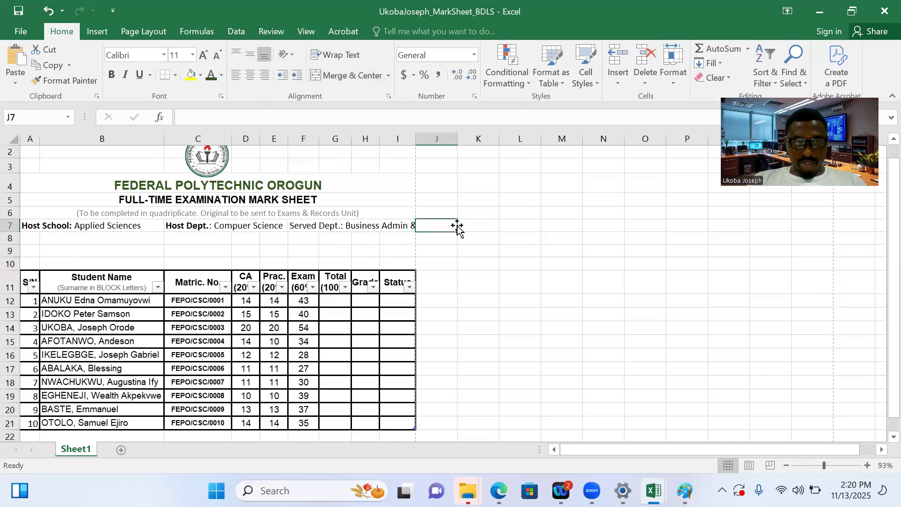
Check the served department wording in Basic Literacy Skills.pdf in Edge, return to the mark sheet and shorten "Business" to "Bus." in F7
left_click(389, 222)
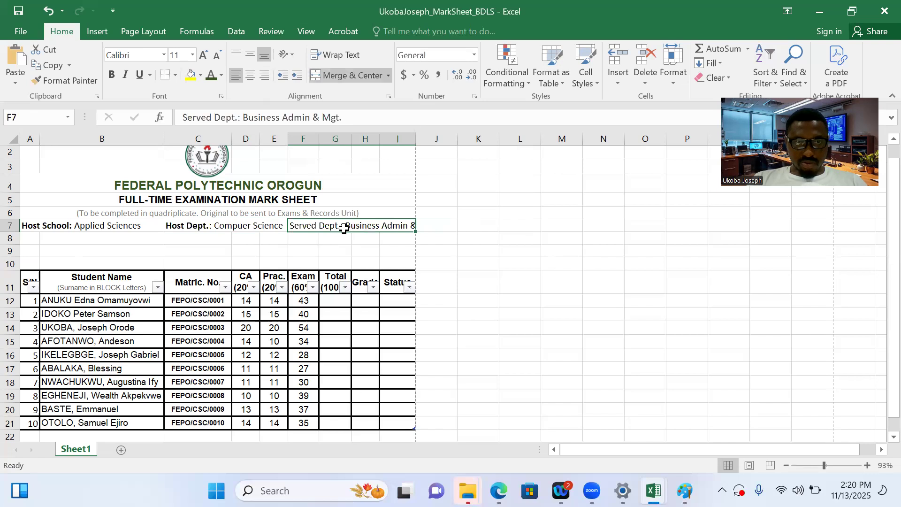
left_click(282, 116)
left_click_drag(281, 117, 258, 117)
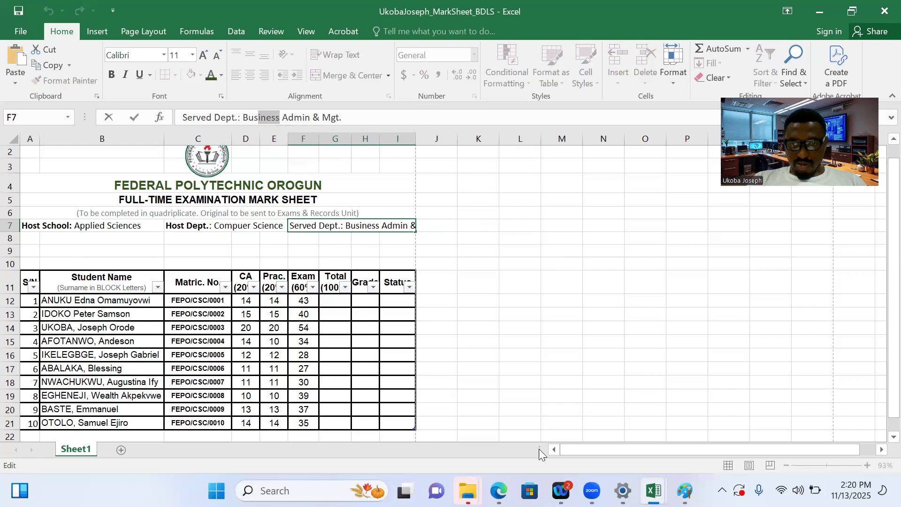
mouse_move(498, 491)
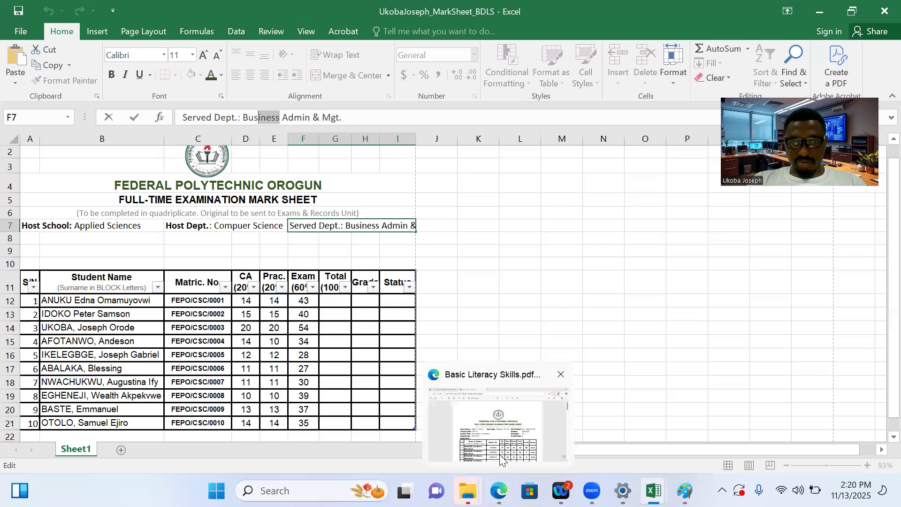
left_click(501, 455)
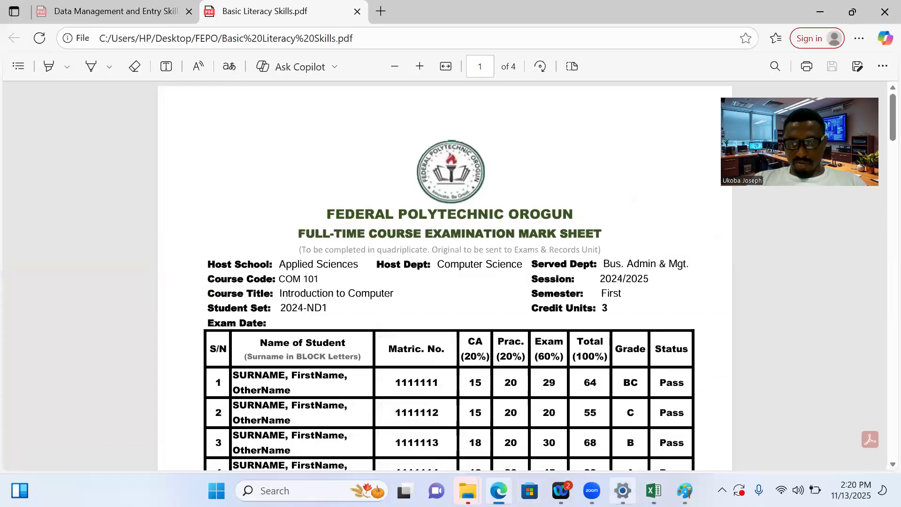
mouse_move(623, 491)
mouse_move(654, 491)
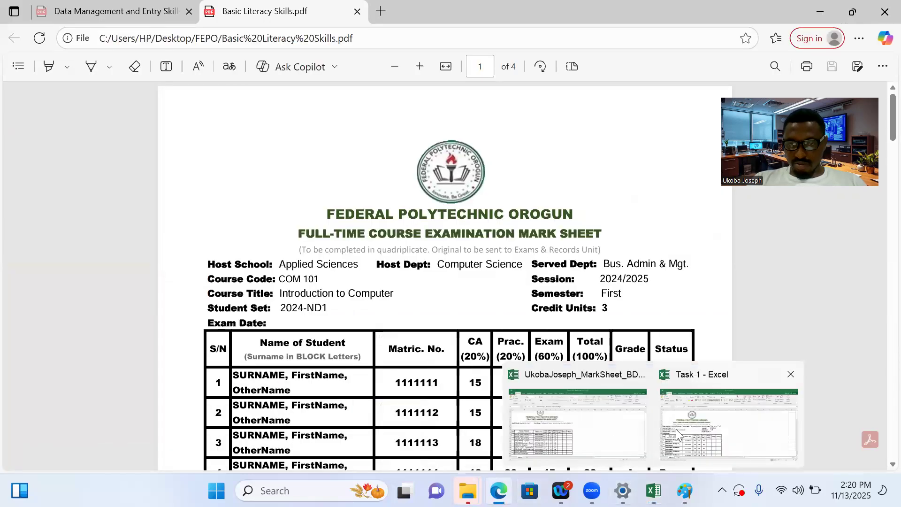
left_click(603, 439)
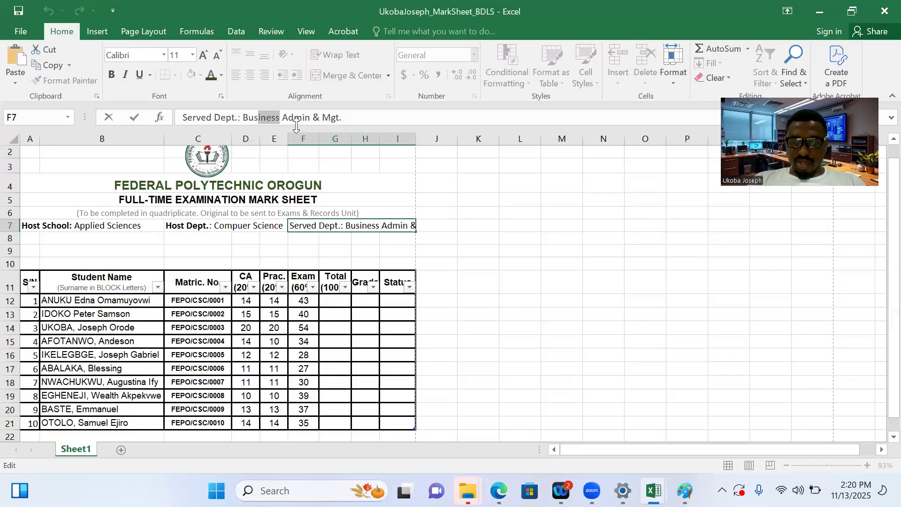
type(".")
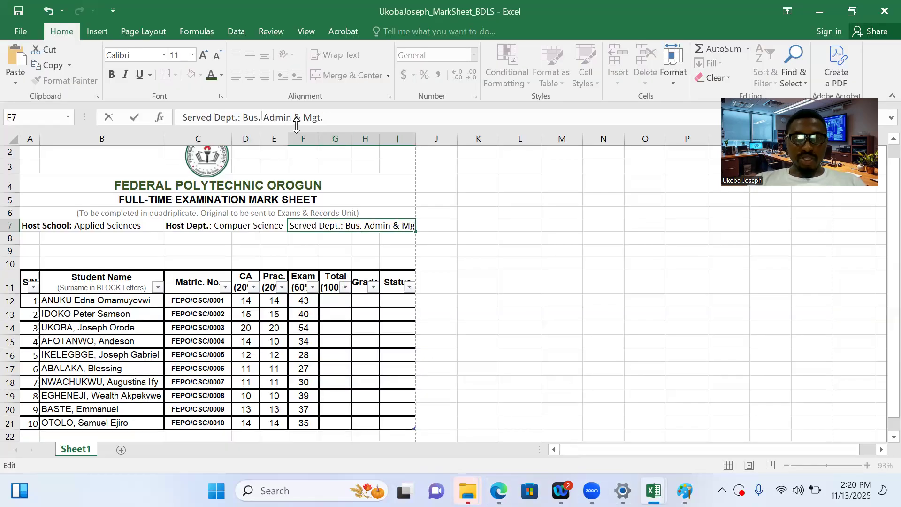
left_click(258, 256)
Bold only the label "Served Dept.:" in F7, leaving the department name in regular weight
left_click(327, 228)
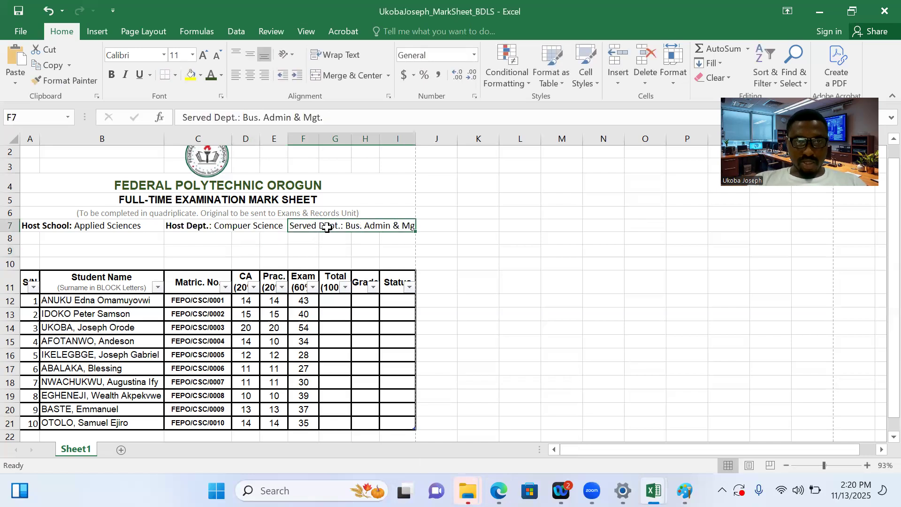
left_click_drag(241, 118, 185, 117)
key("ctrl+b")
left_click(276, 264)
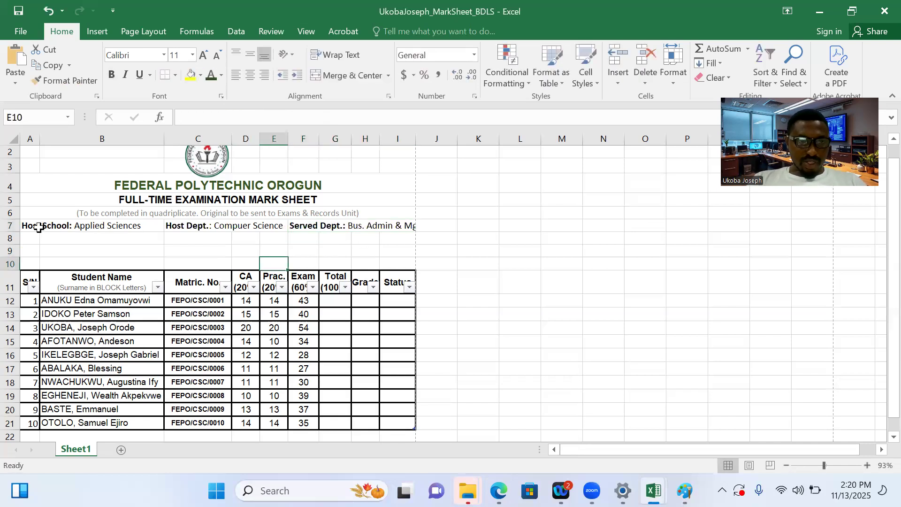
Set the row 7 heading details in A7:I7 to Arial, size 10
left_click_drag(40, 226, 358, 227)
left_click(163, 56)
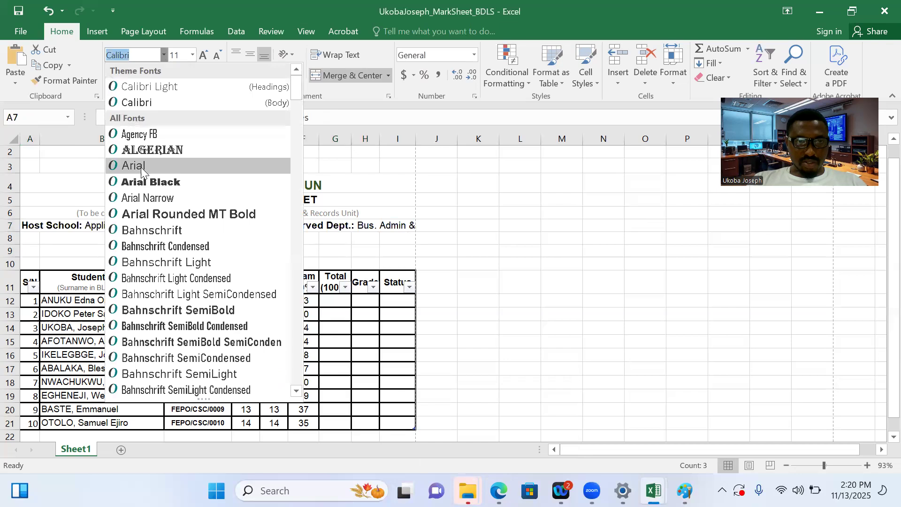
left_click(140, 166)
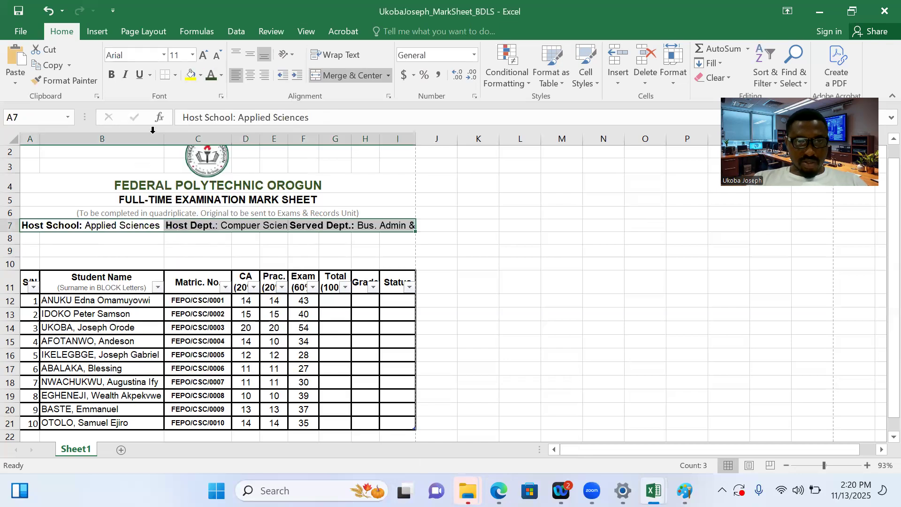
left_click(192, 54)
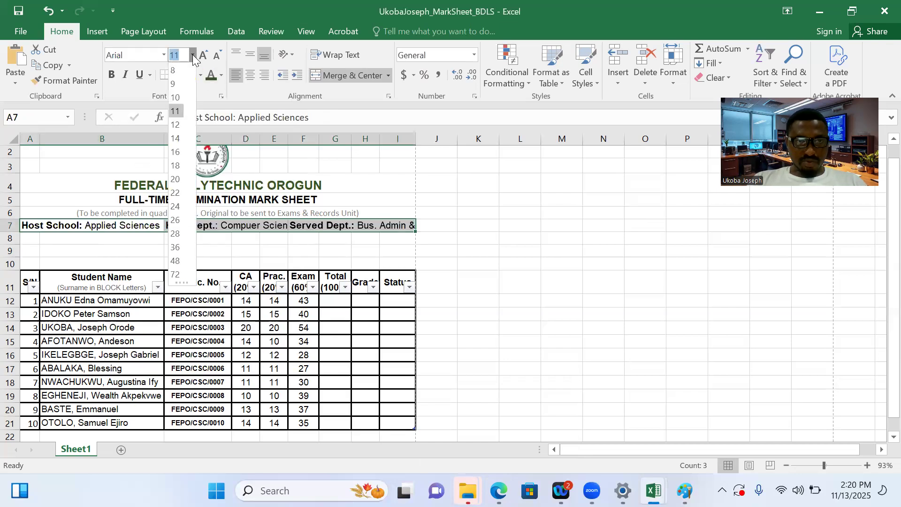
left_click(176, 102)
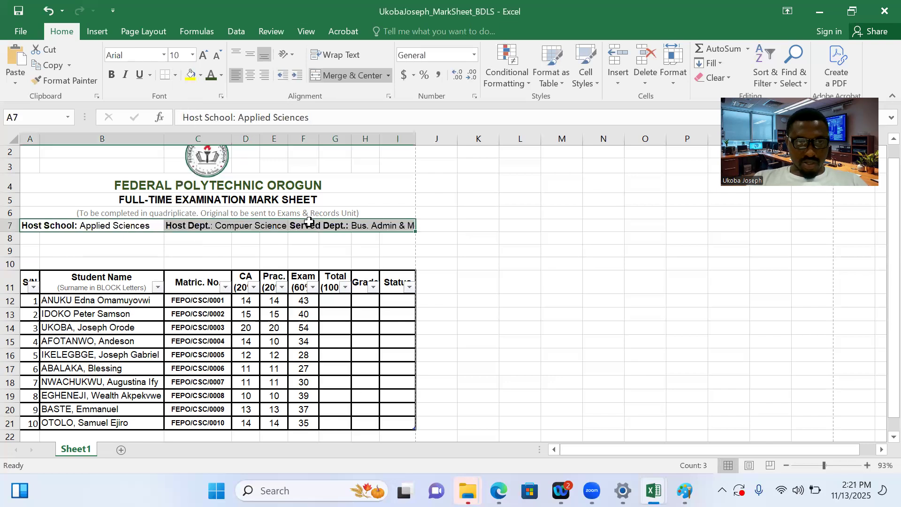
left_click(284, 251)
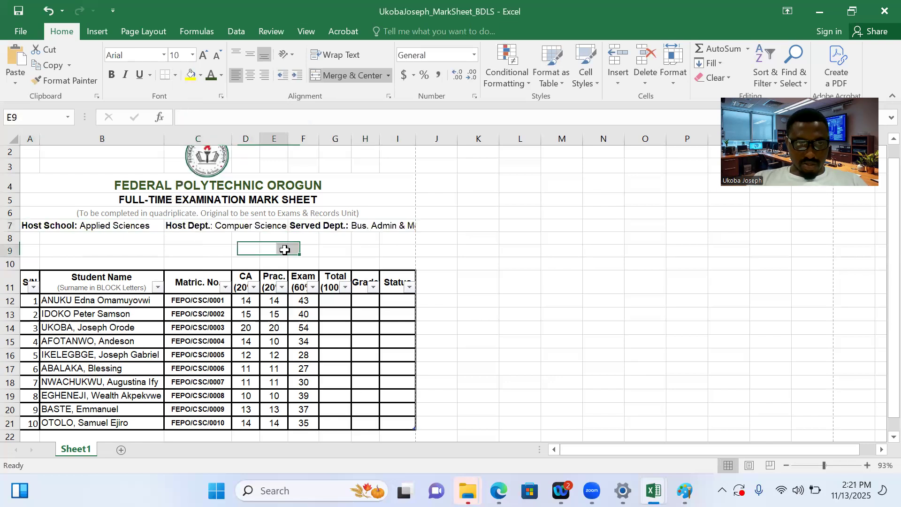
Narrow column B slightly and widen column C a little to give the "Host Dept." entry more room
left_click(239, 226)
left_click_drag(165, 137, 163, 137)
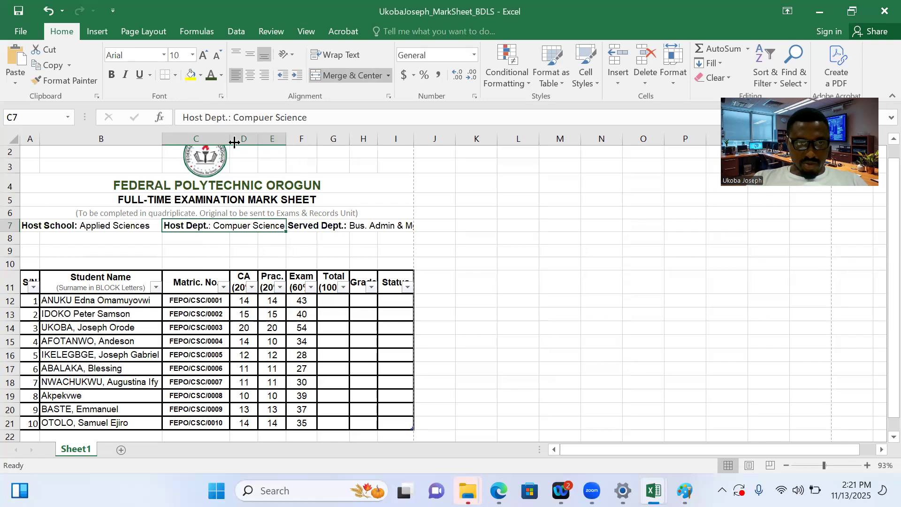
left_click_drag(226, 138, 236, 138)
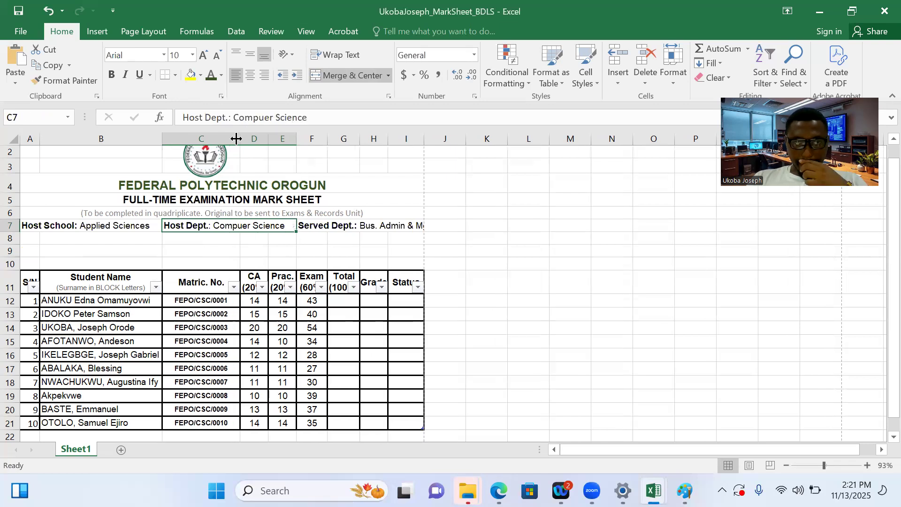
left_click_drag(236, 138, 231, 139)
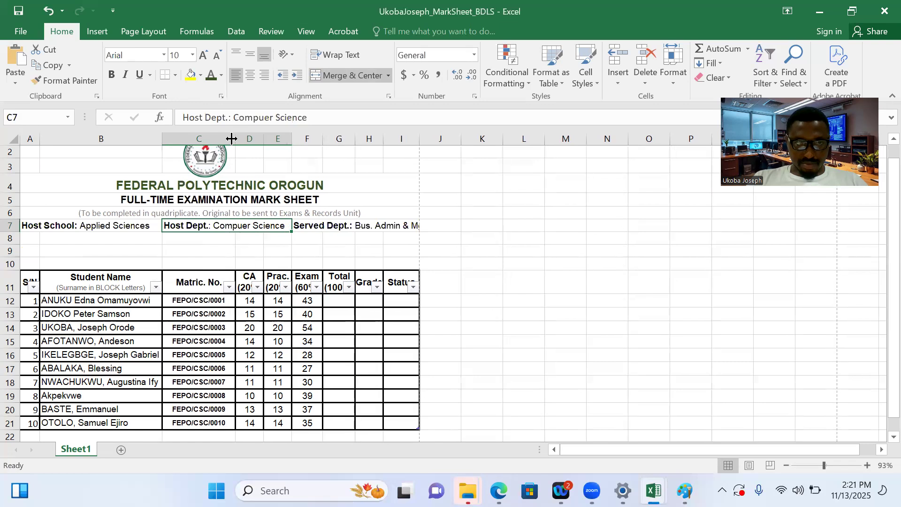
Widen column I until the full "Served Dept.: Bus. Admin & Mgt." entry fits with some space to spare
left_click(406, 222)
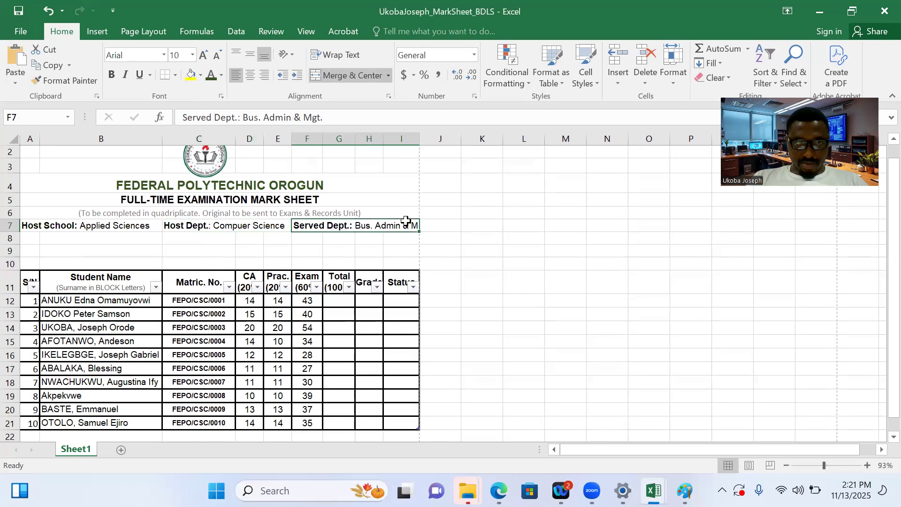
left_click_drag(419, 139, 426, 140)
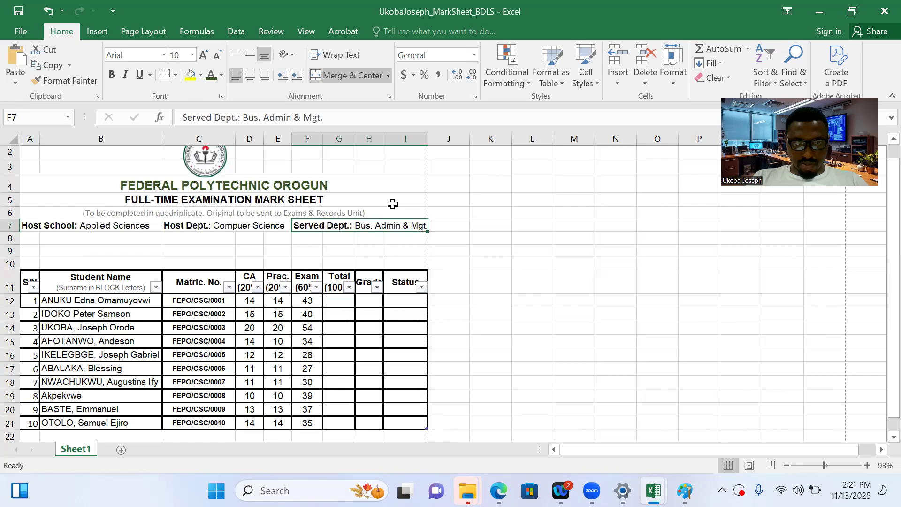
left_click(394, 252)
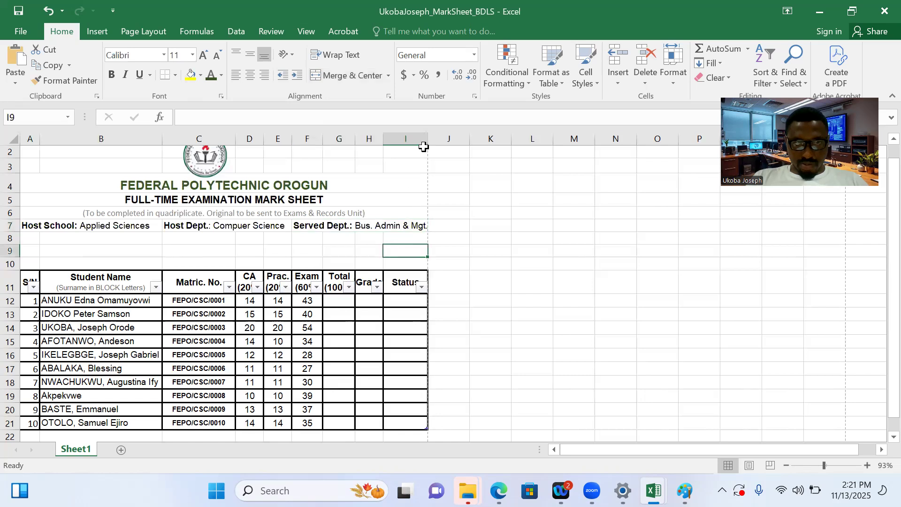
left_click_drag(428, 139, 435, 140)
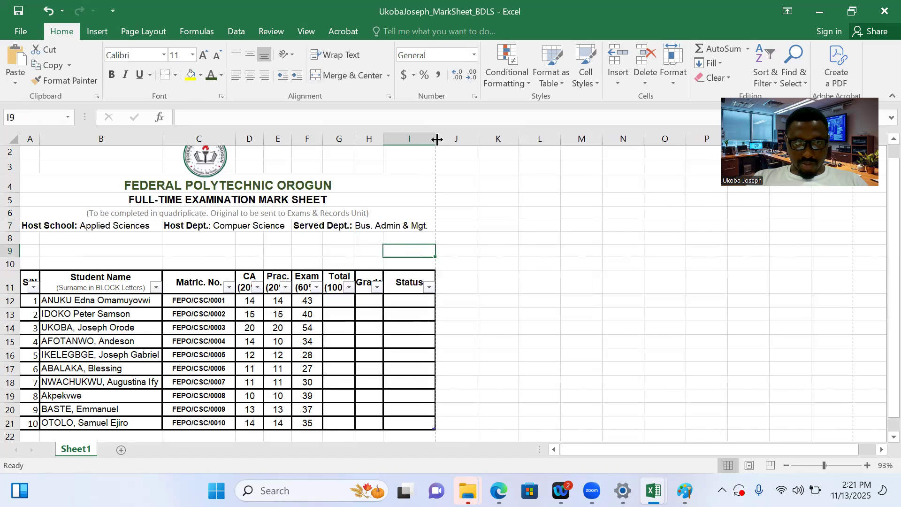
Right-align the "Served Dept.: Bus. Admin & Mgt." entry in F7
left_click(377, 227)
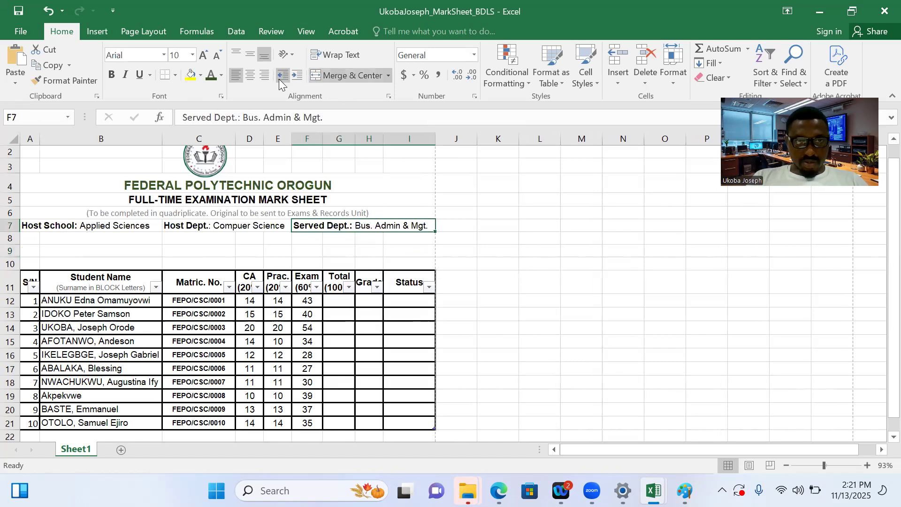
left_click(266, 76)
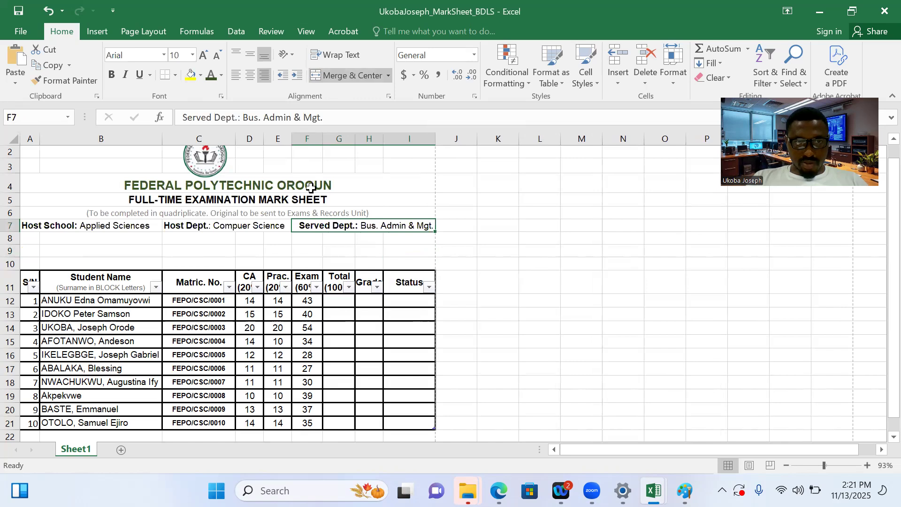
left_click(334, 247)
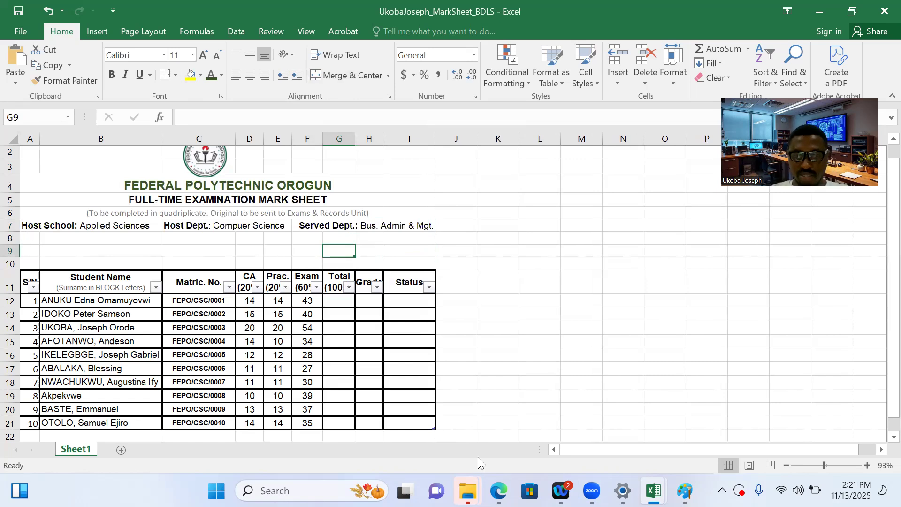
Check the heading layout below the title in the sample Basic Literacy Skills PDF in Edge, and return to the mark sheet workbook in Excel
mouse_move(498, 491)
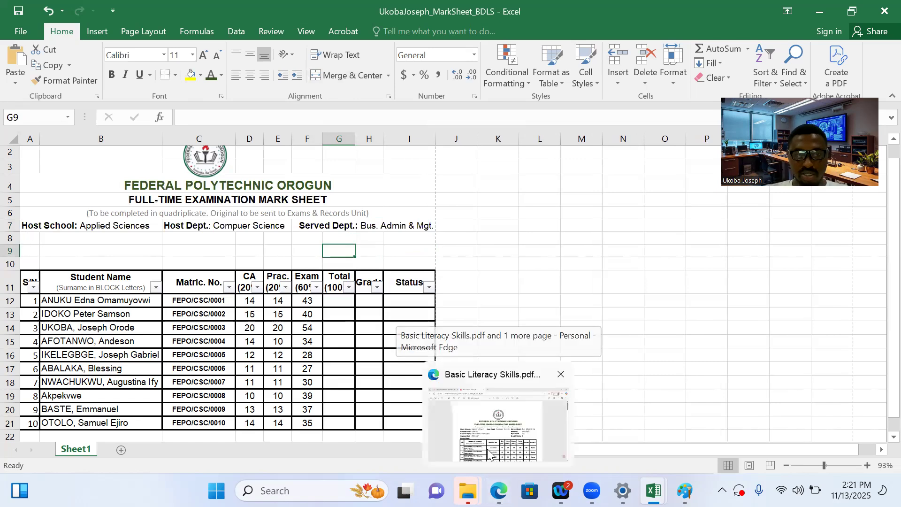
left_click(488, 453)
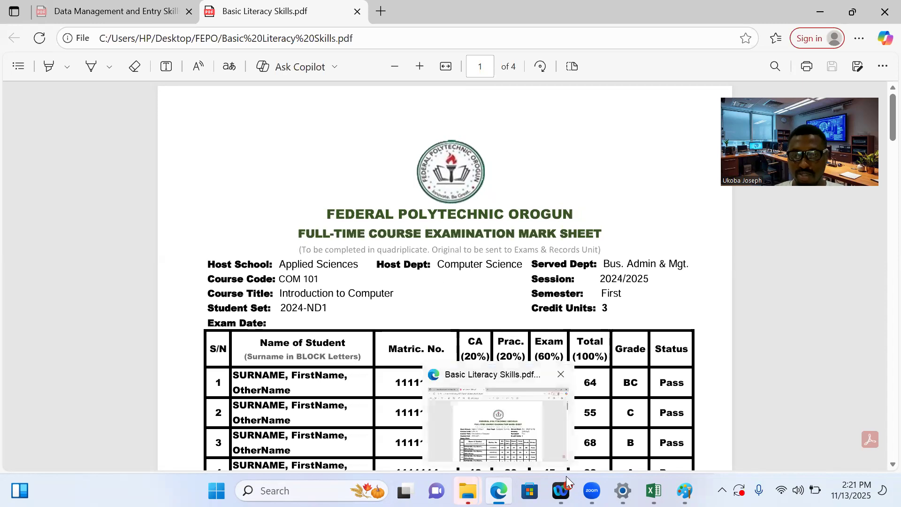
mouse_move(617, 480)
mouse_move(653, 491)
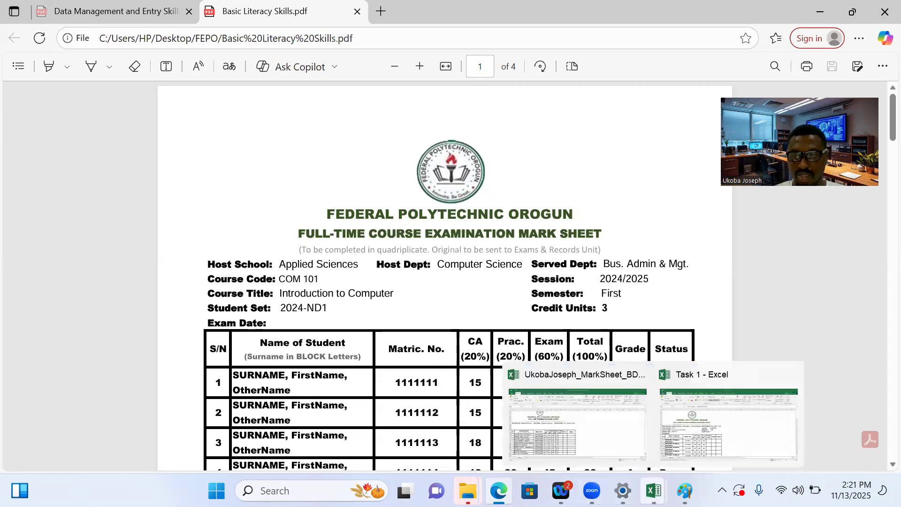
left_click(598, 435)
Merge A8:B8 with left alignment, and set the heading rows A8:I10 to Arial, size 10
left_click_drag(26, 239, 83, 239)
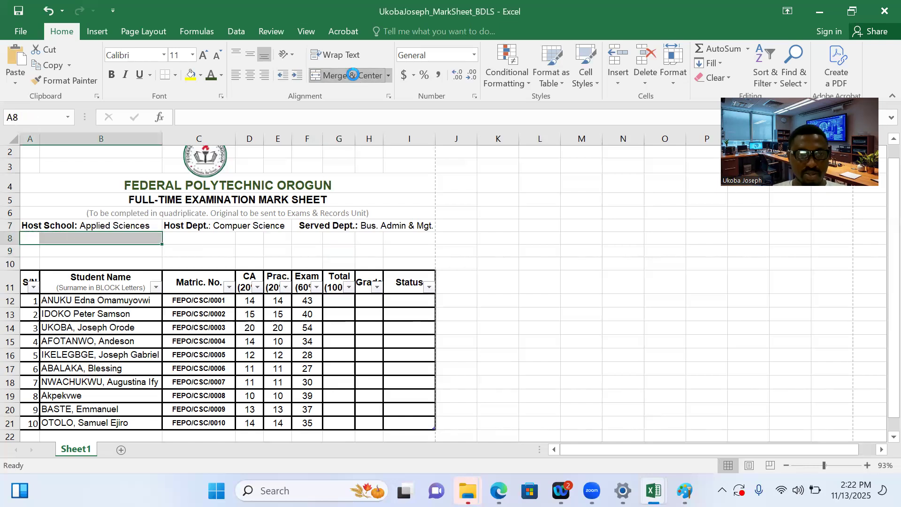
left_click(353, 74)
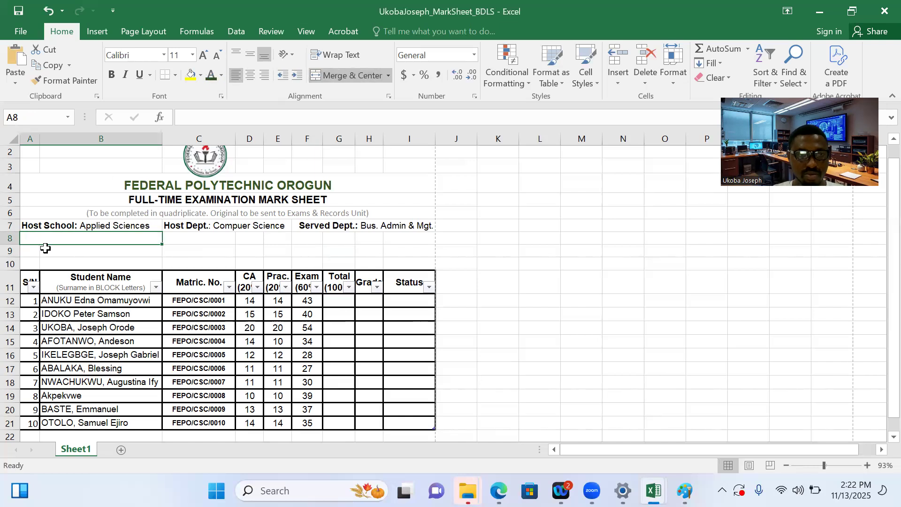
left_click_drag(28, 237, 413, 260)
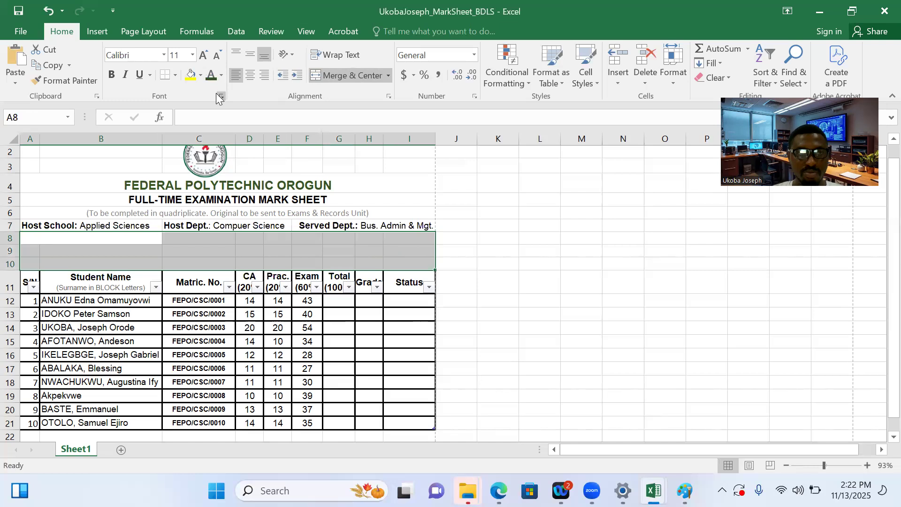
left_click(163, 55)
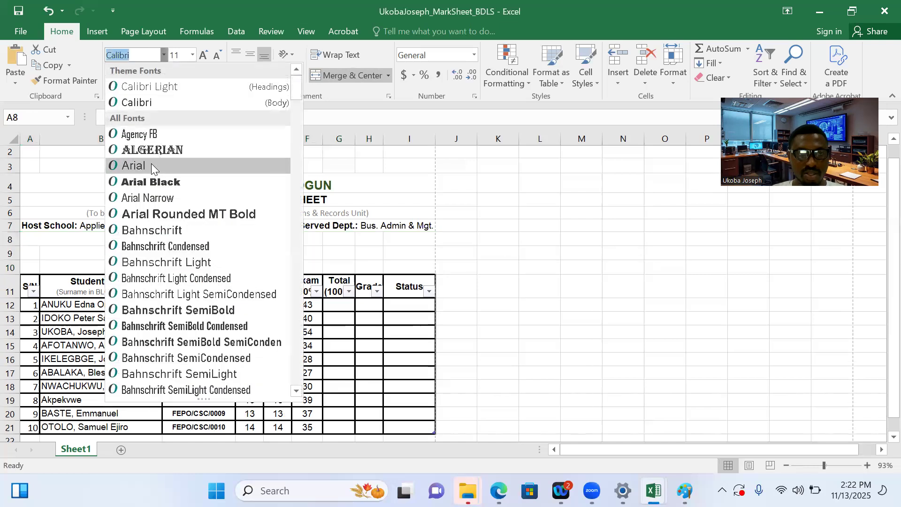
left_click(146, 168)
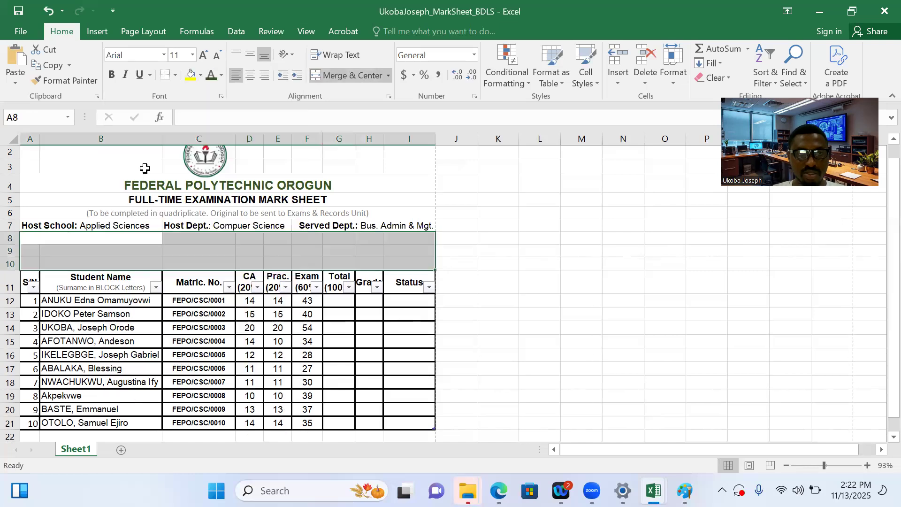
left_click(193, 55)
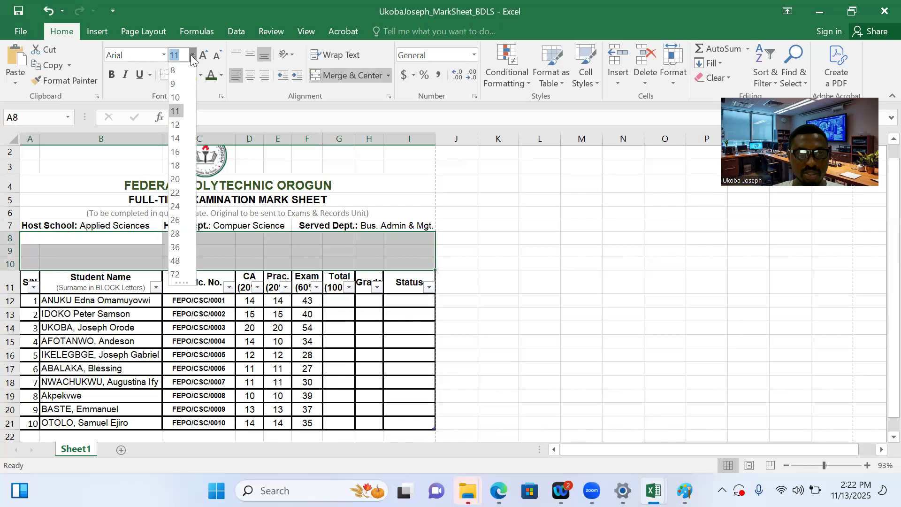
left_click(174, 98)
Enter "Course Code: BAM 215" in the merged cell A8
left_click(38, 236)
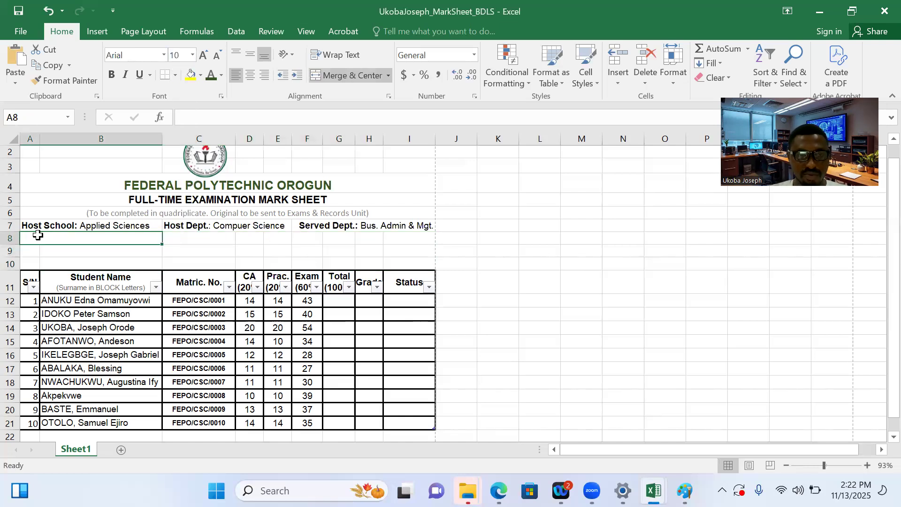
type("Course Code:")
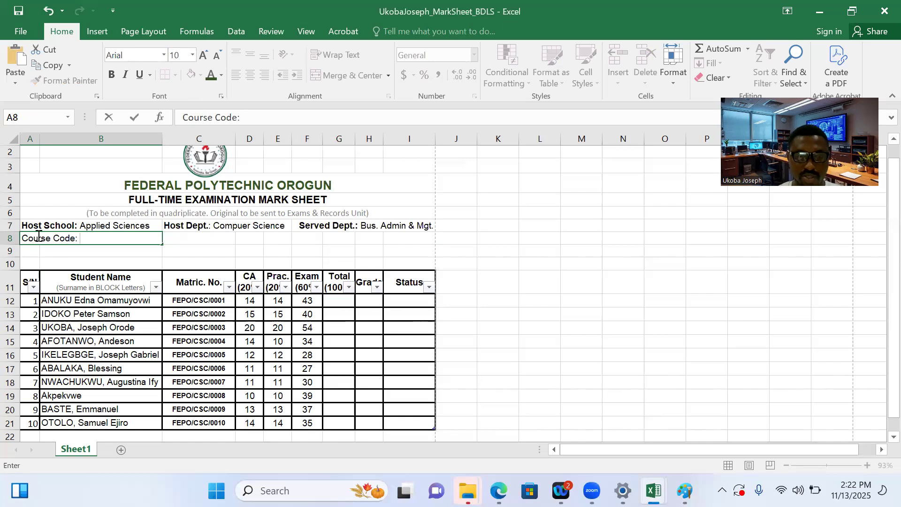
type("COM 215")
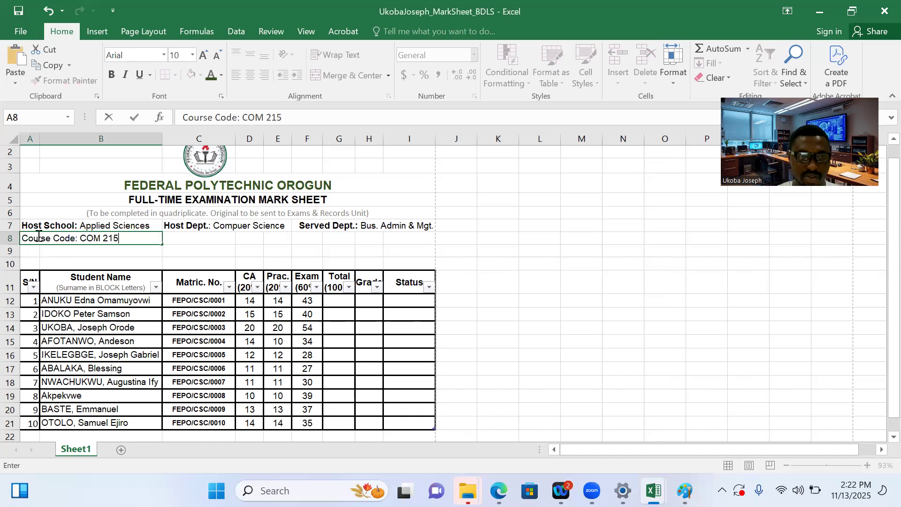
key("BackSpace")
key("BackSpace")
key("BackSpace")
key("BackSpace")
type("BAM 215")
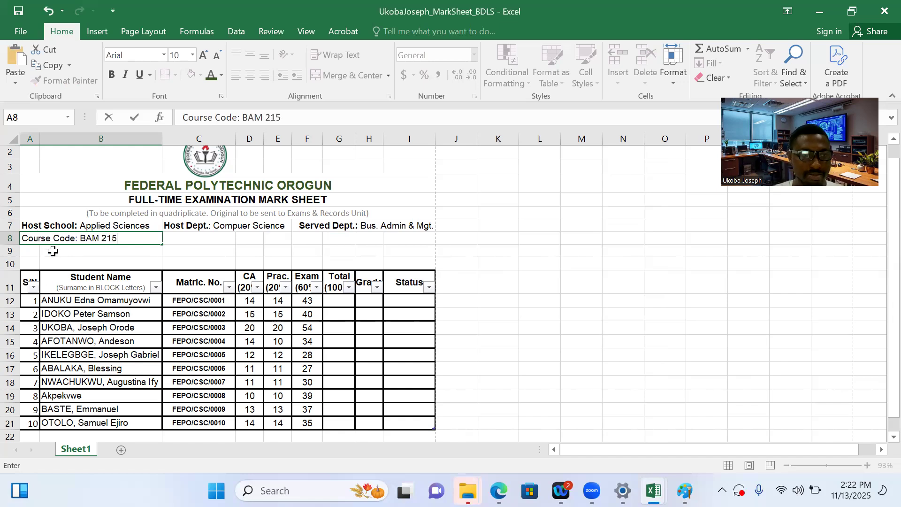
key("Return")
Merge cells A9:C9 to make one wide cell for the course title
left_click_drag(30, 250, 142, 247)
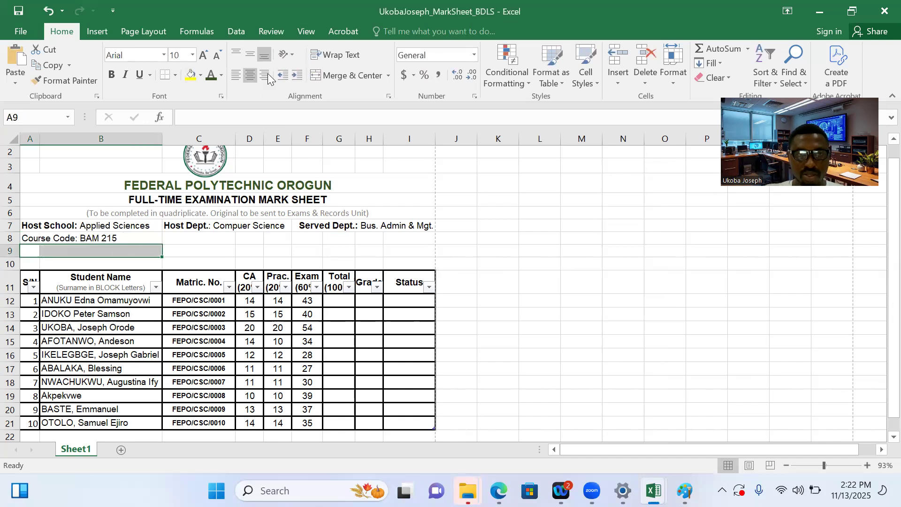
left_click_drag(205, 255, 18, 251)
left_click(340, 75)
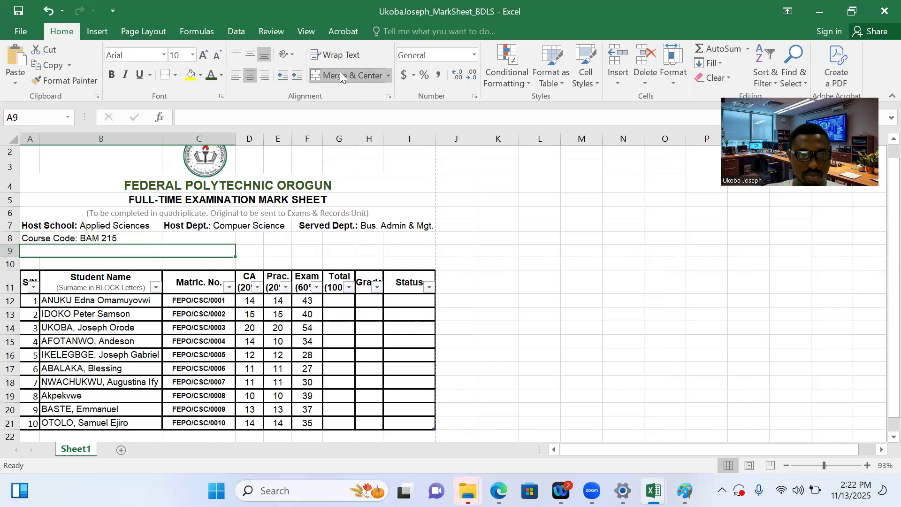
Enter "Course Title: System Analysis & Design" in the merged cell A9 and left-align it
type("C")
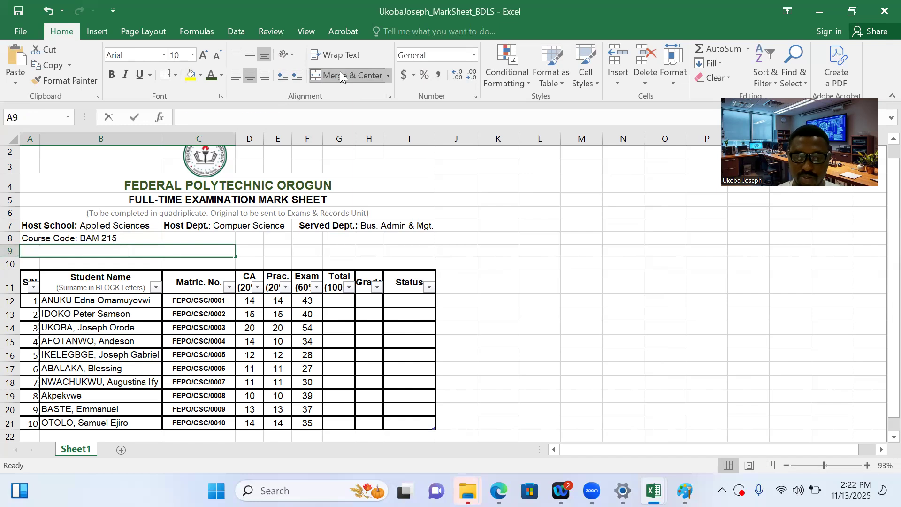
type("ourse T")
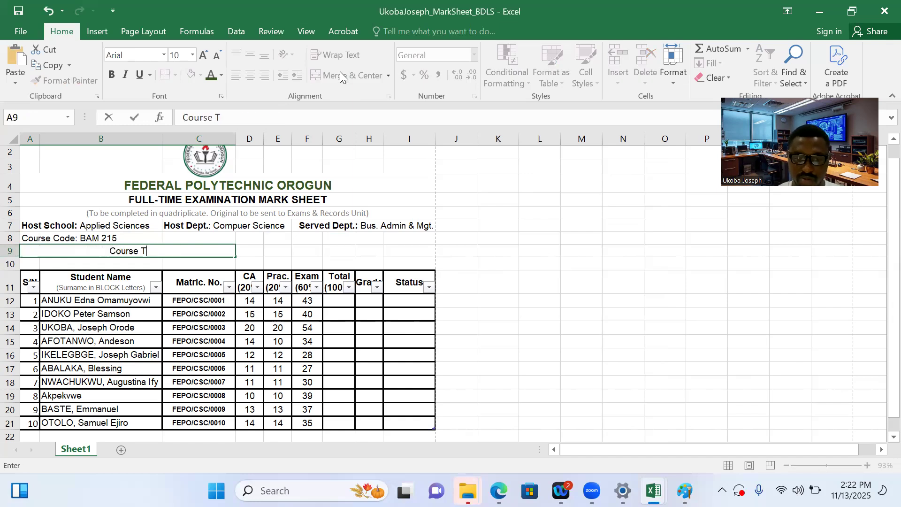
type("itle:")
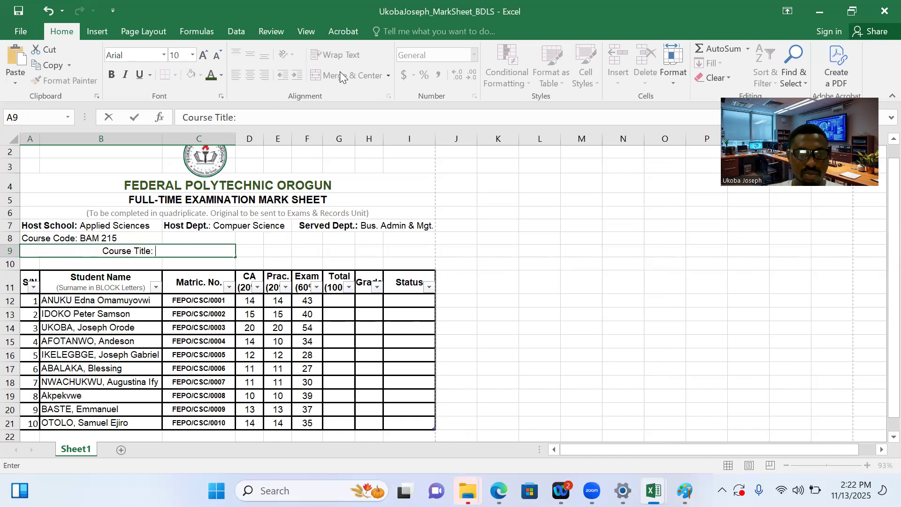
type(" S")
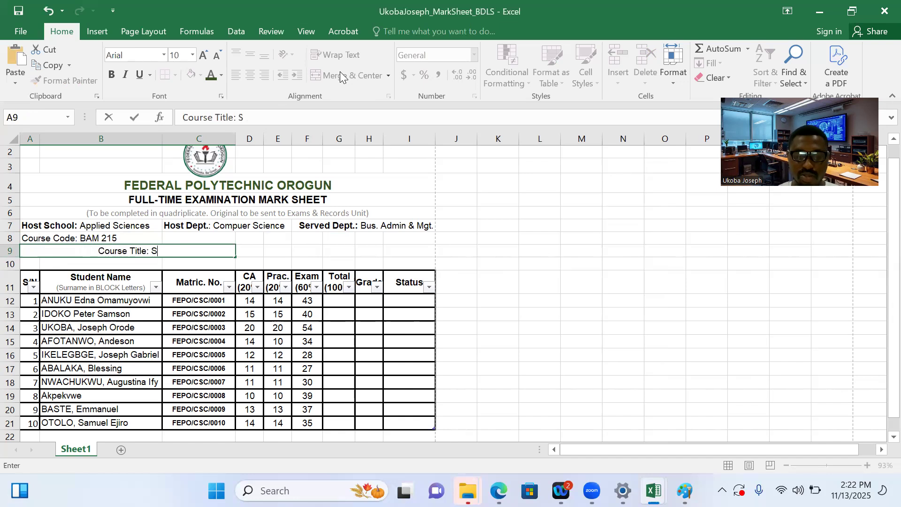
type("yste")
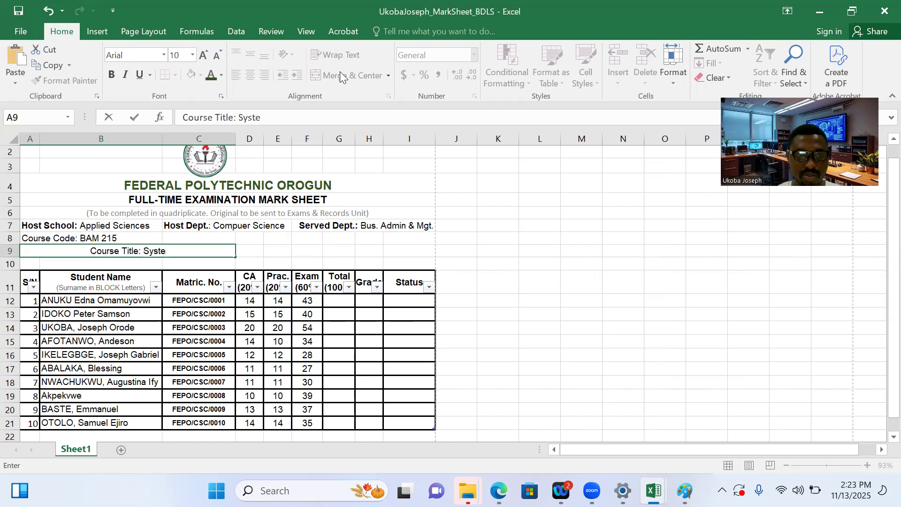
key("BackSpace")
type("m")
key("BackSpace")
type("em ")
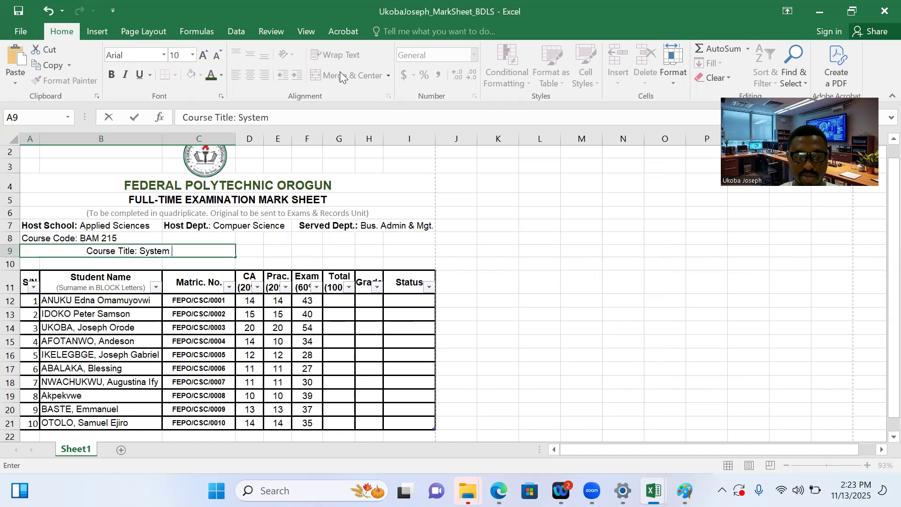
type("Analysis ")
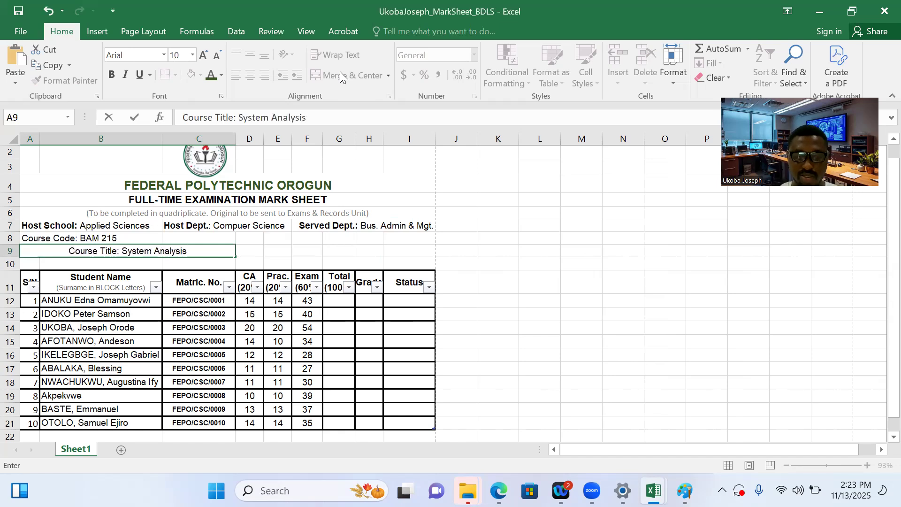
type("& ")
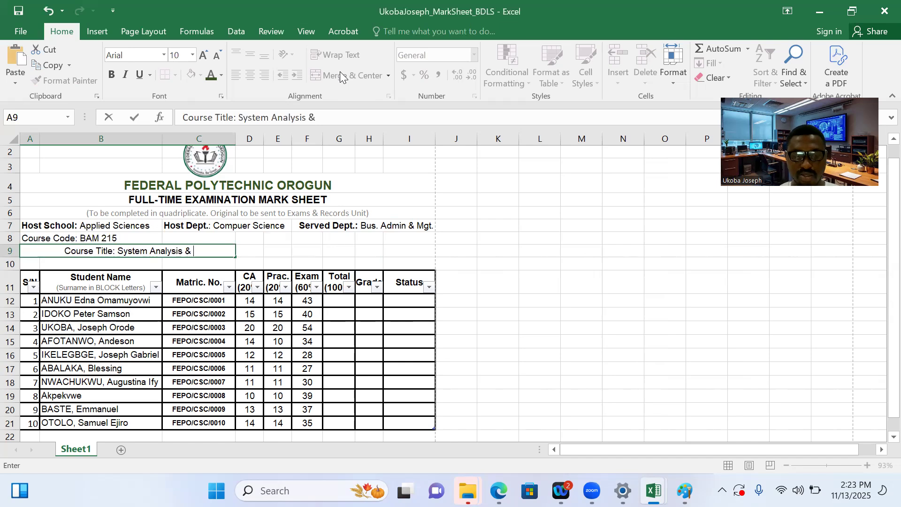
type("Design")
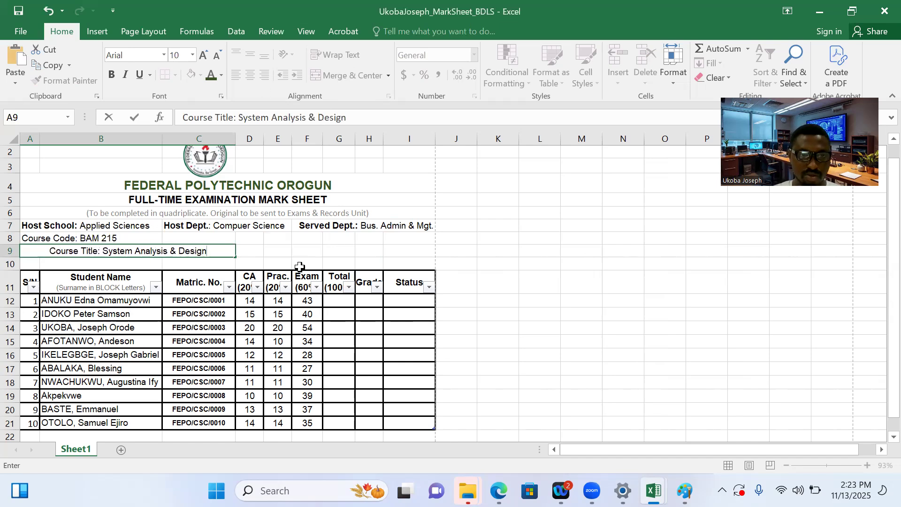
left_click(287, 252)
left_click(200, 251)
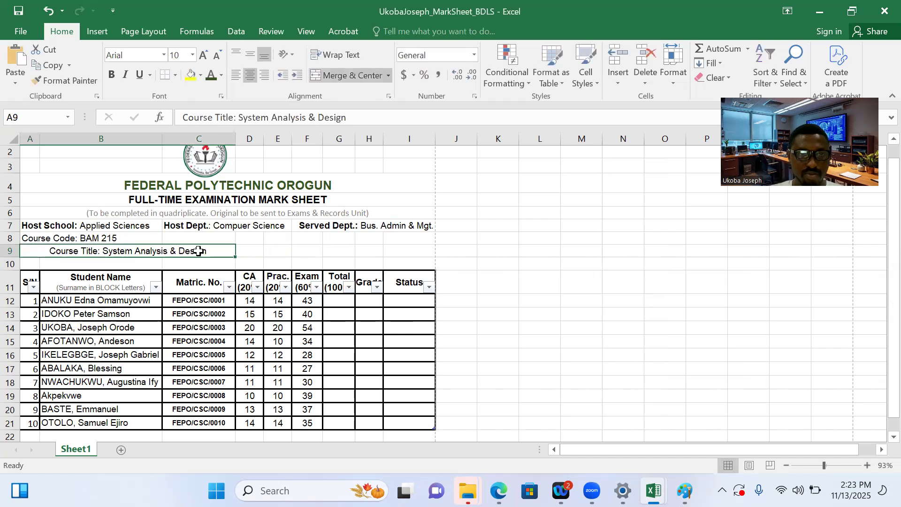
left_click(235, 75)
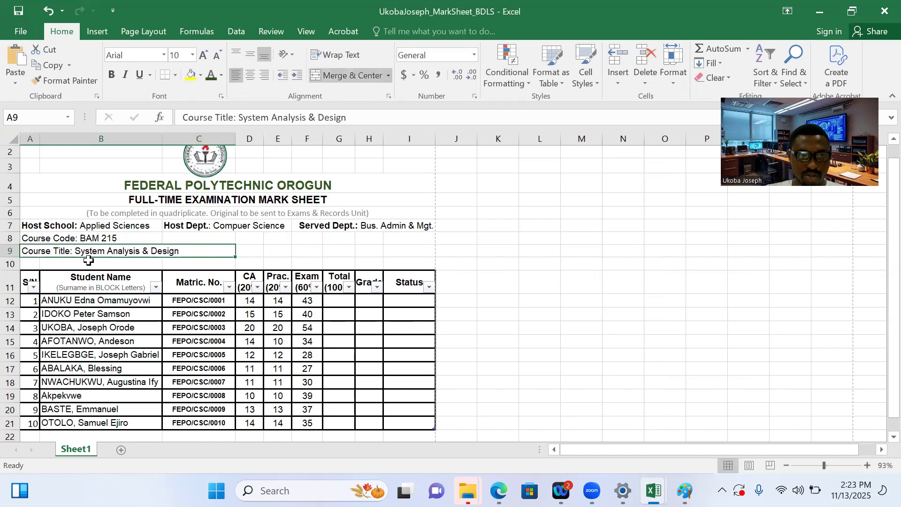
Merge cells A10:B10 to make one cell for the exam date
left_click(46, 265)
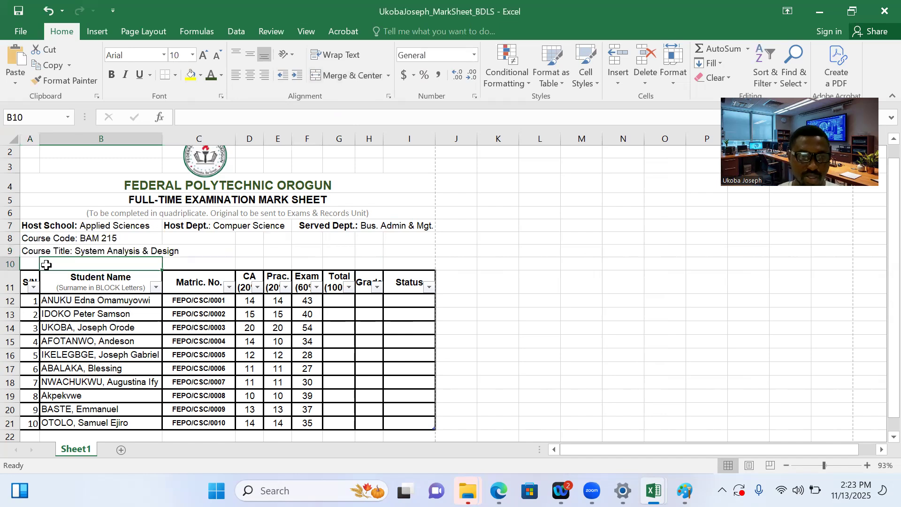
left_click_drag(28, 264, 136, 262)
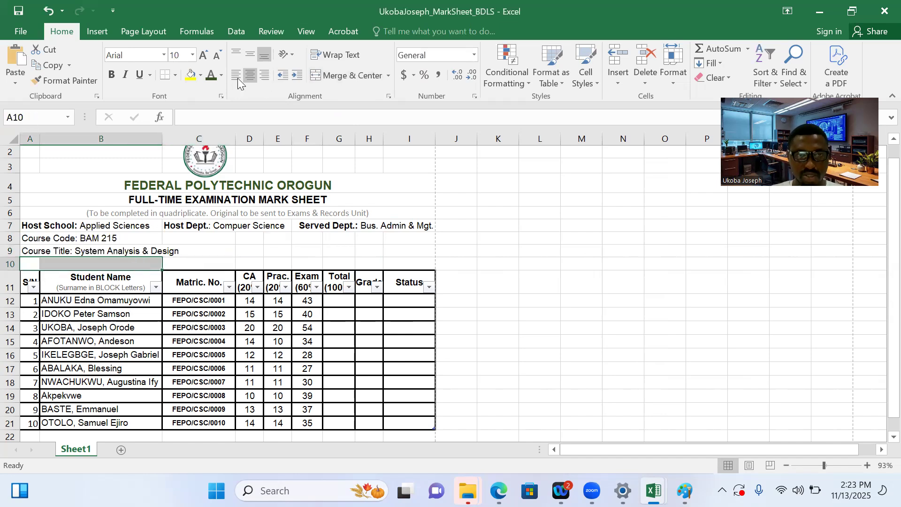
left_click(337, 74)
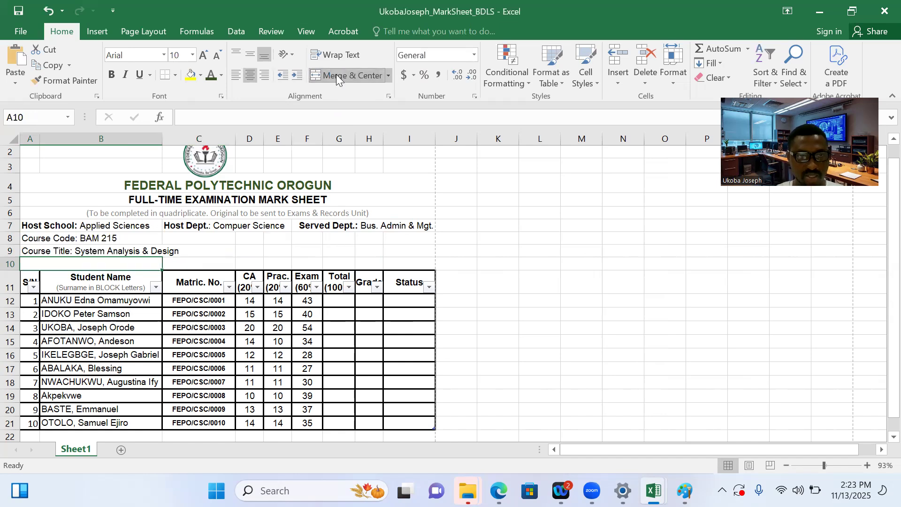
Enter "Exam Date: August 2, 2025." in the merged cell A10 and left-align it
type("E")
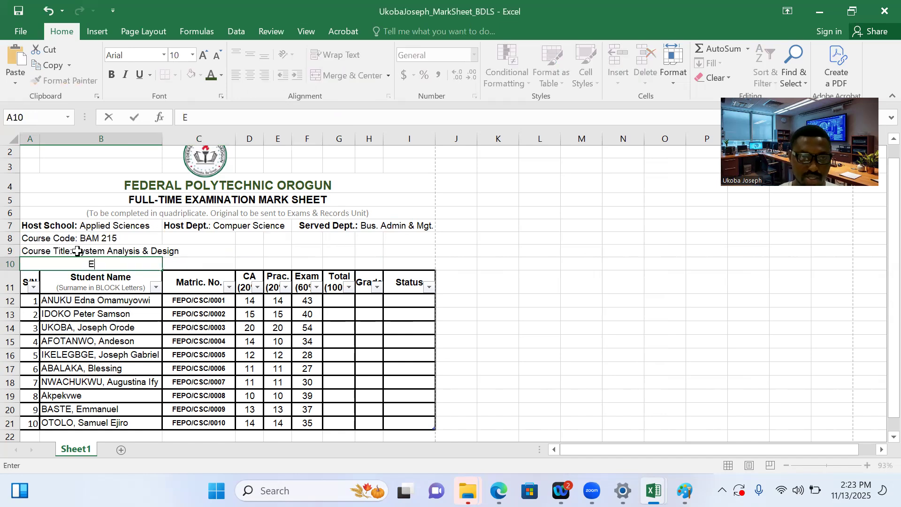
type("xam ")
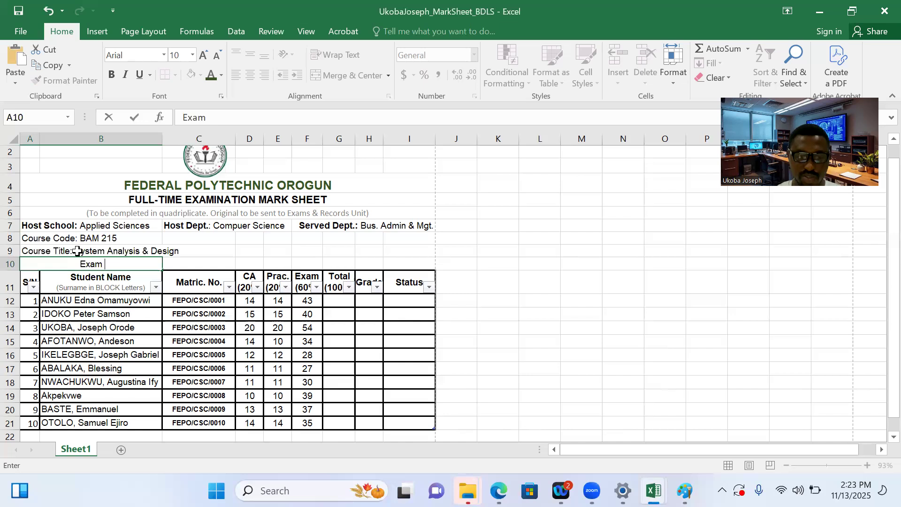
type("Date:")
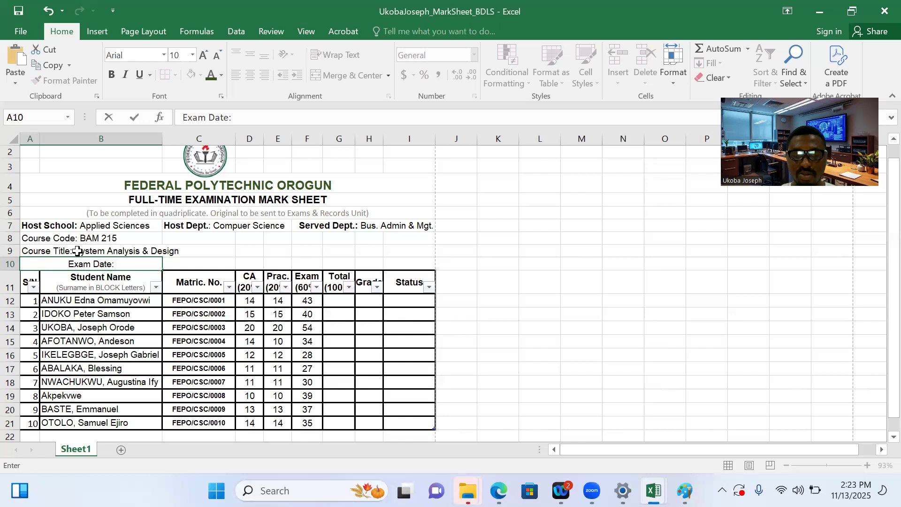
type(" 2/")
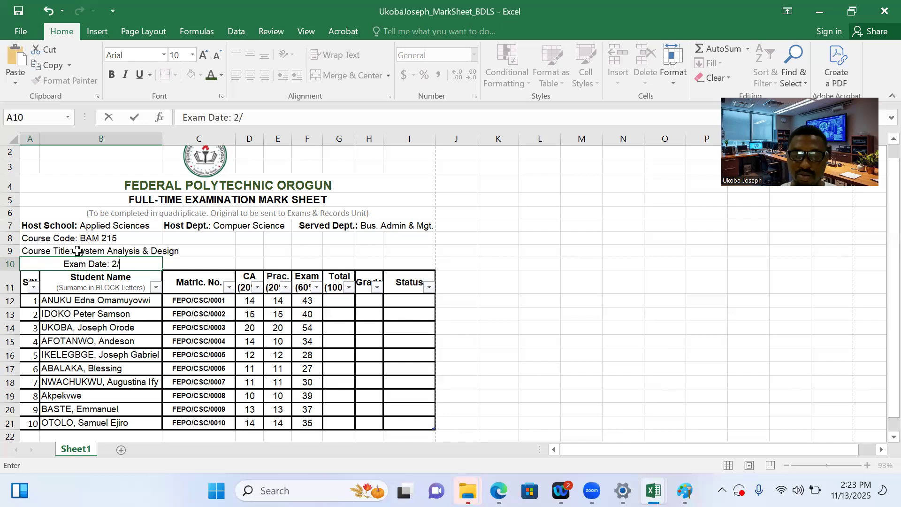
key("BackSpace")
key("BackSpace")
type("Au")
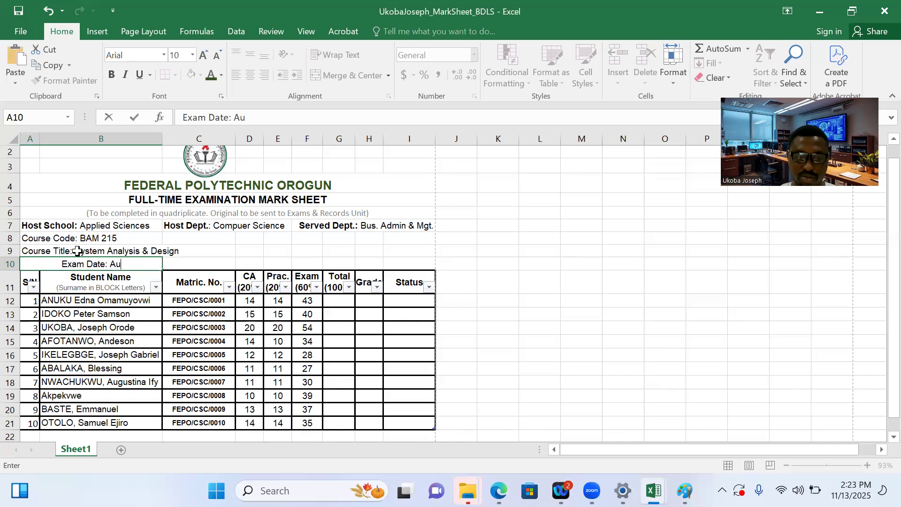
type("gust 2")
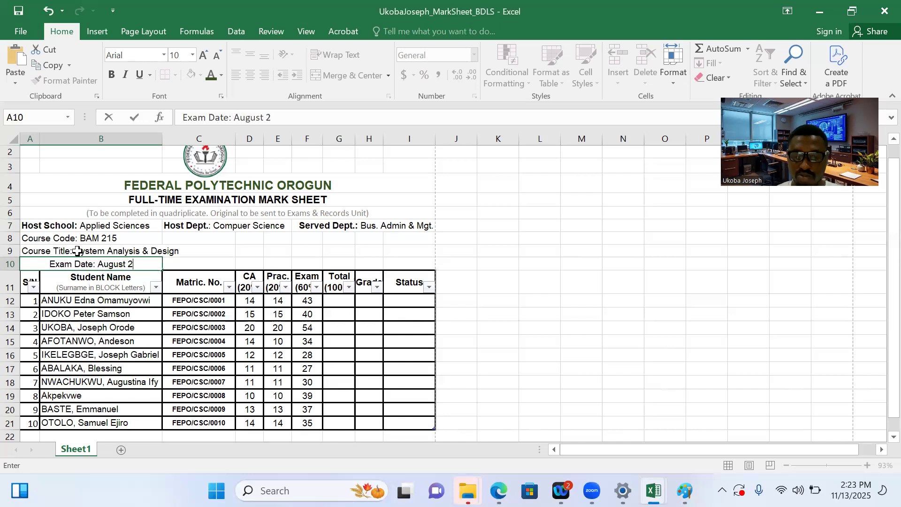
type(", 2025.")
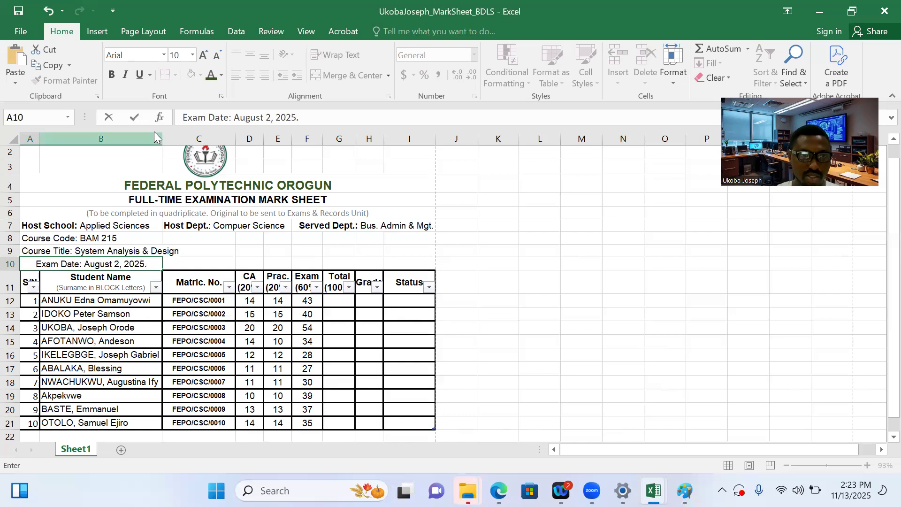
left_click(214, 211)
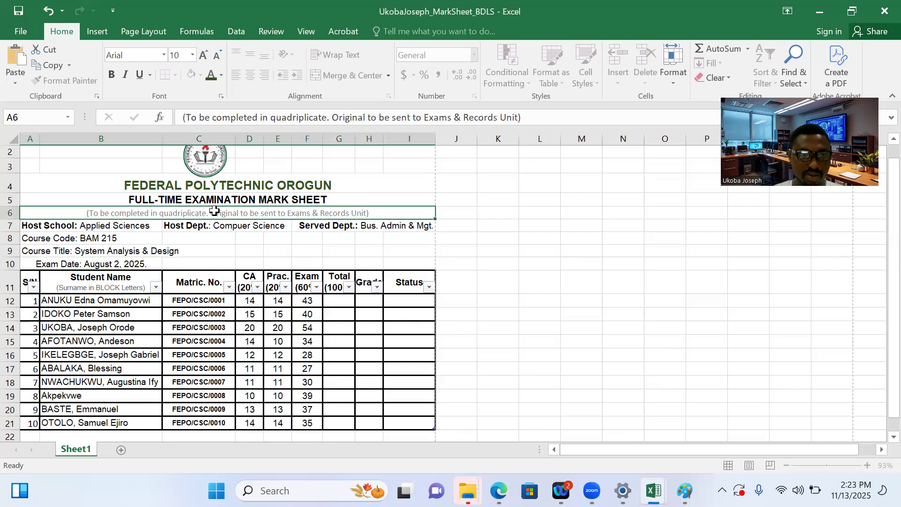
left_click(140, 266)
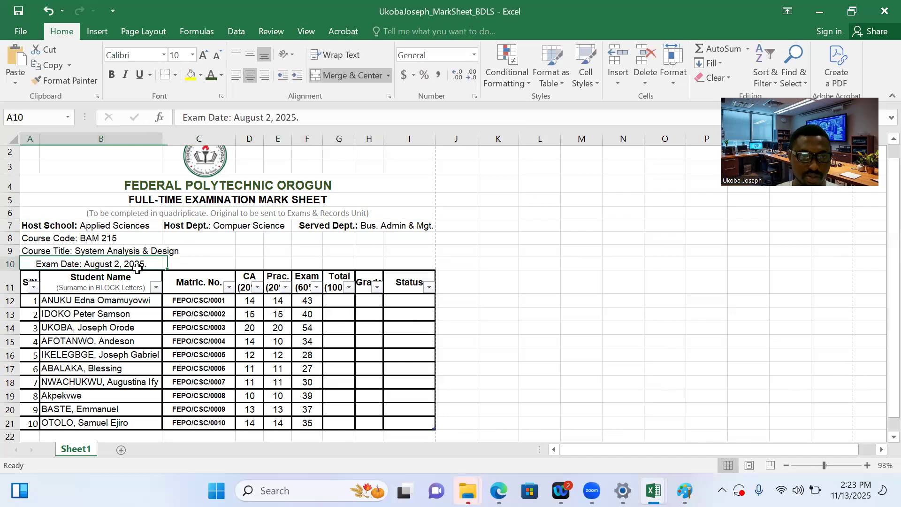
left_click(236, 75)
Insert a blank sheet row above the table's header row, below the exam date
left_click(195, 280)
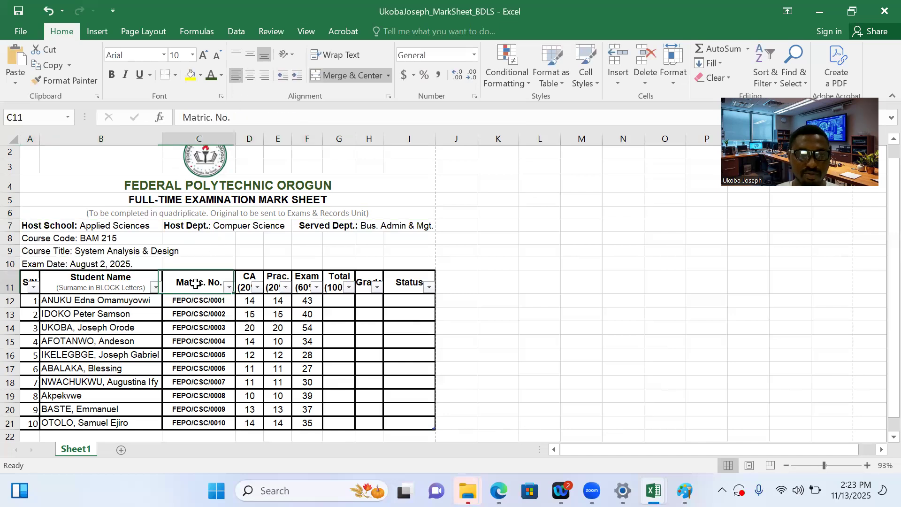
left_click(613, 80)
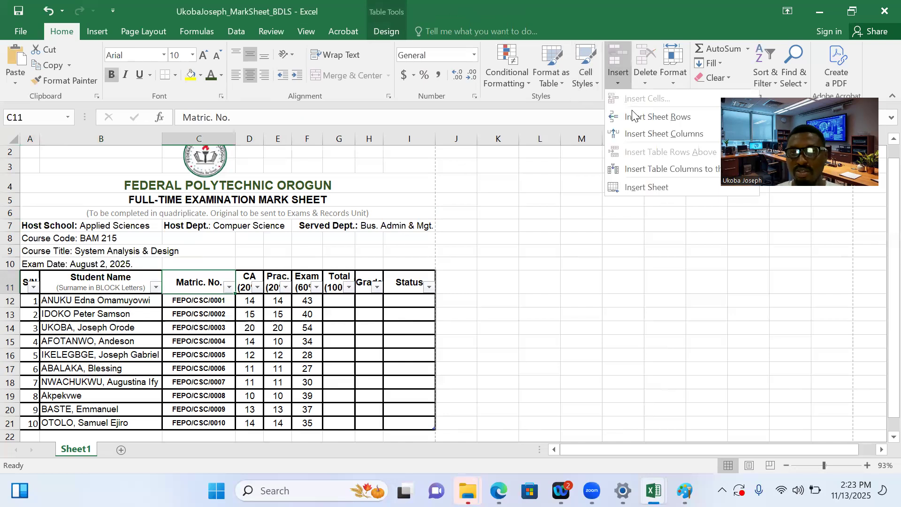
left_click(636, 119)
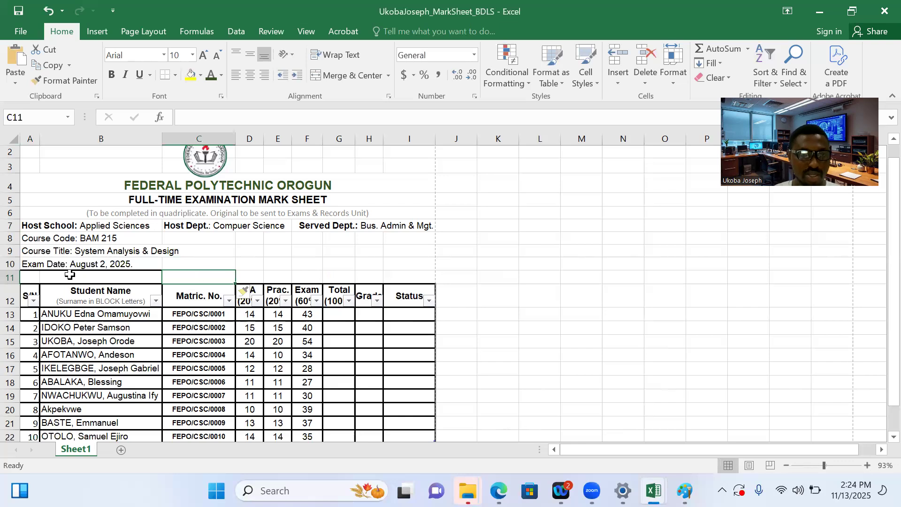
Clear the borders of cells B11:C11 and reapply only the thick bottom border
left_click_drag(47, 276, 180, 273)
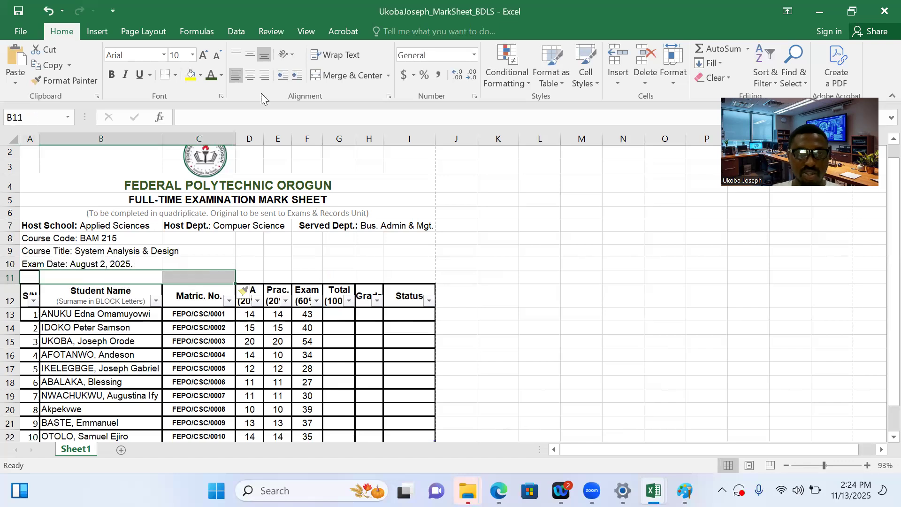
left_click(388, 97)
left_click(331, 154)
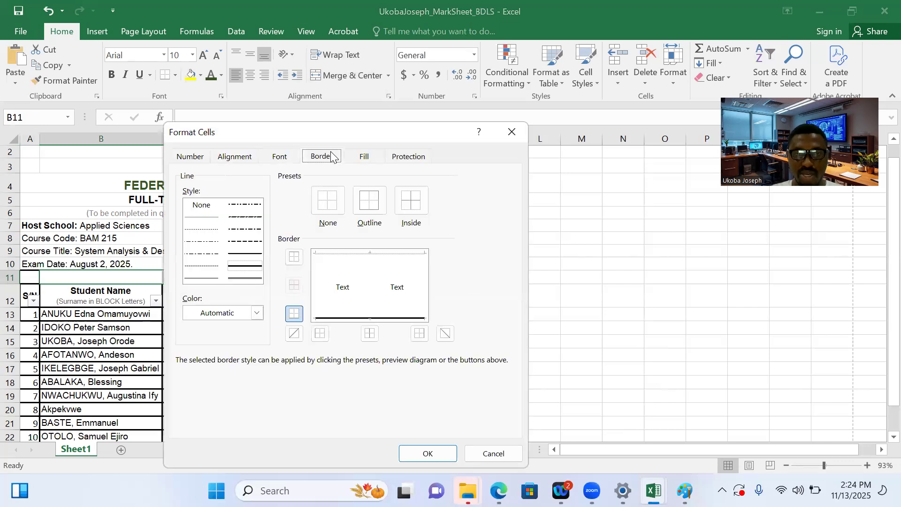
left_click(341, 208)
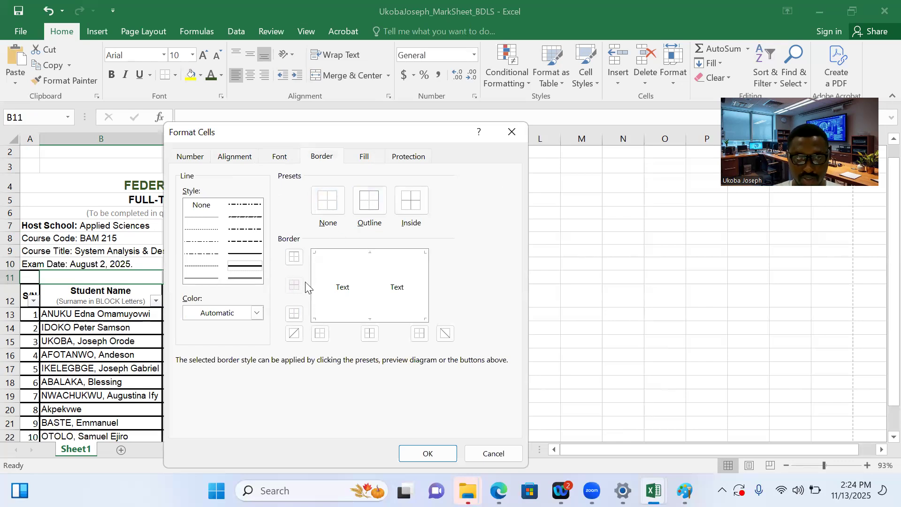
left_click(295, 313)
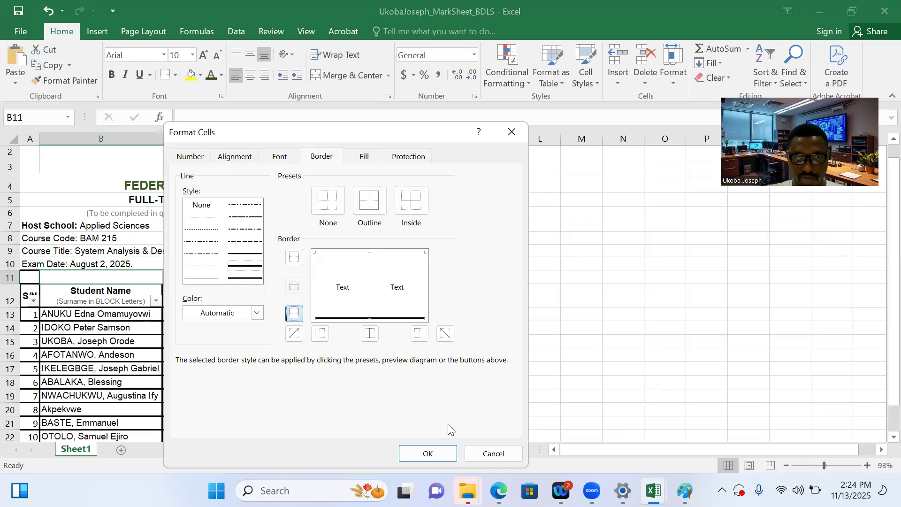
left_click(431, 451)
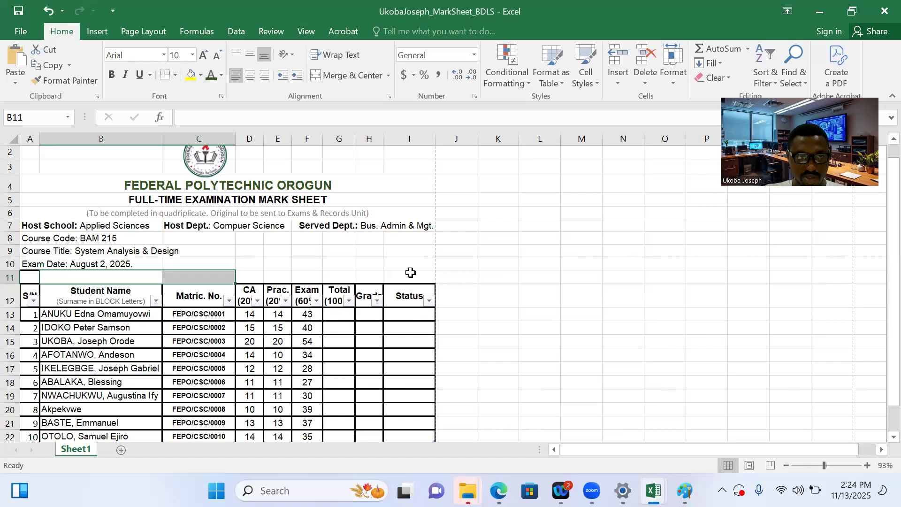
Remove the top border from cell A11 and reduce the height of blank row 11
left_click(411, 272)
left_click(27, 277)
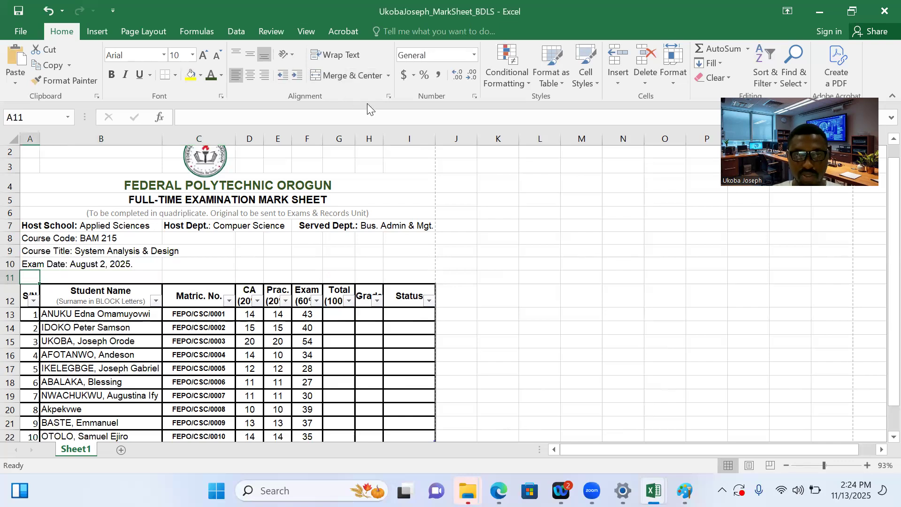
left_click(390, 95)
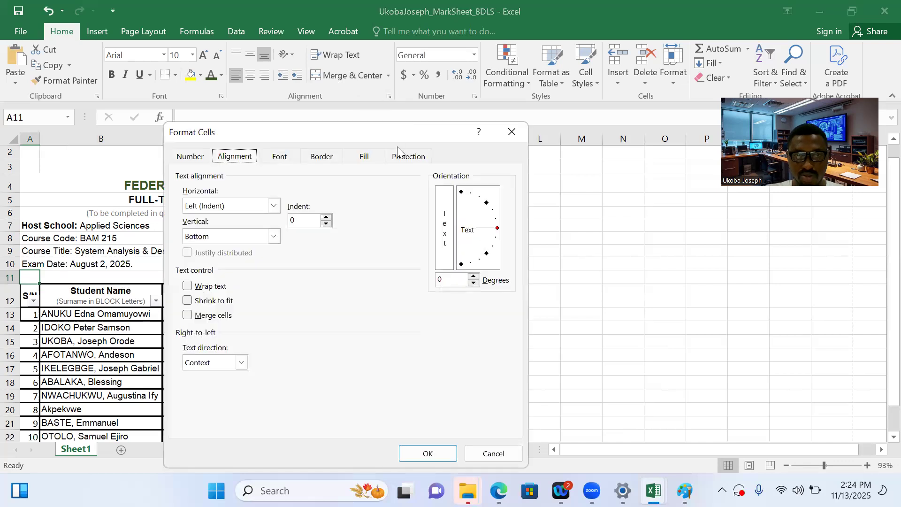
left_click(330, 153)
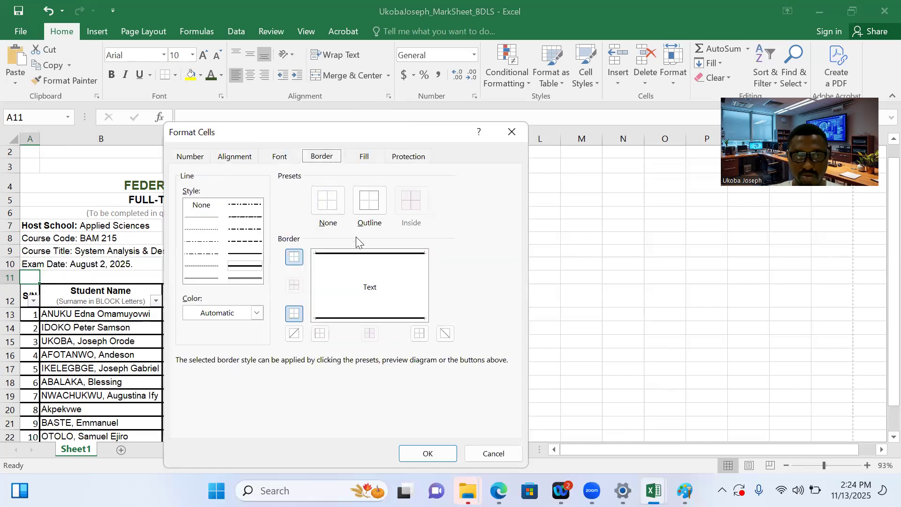
left_click(296, 261)
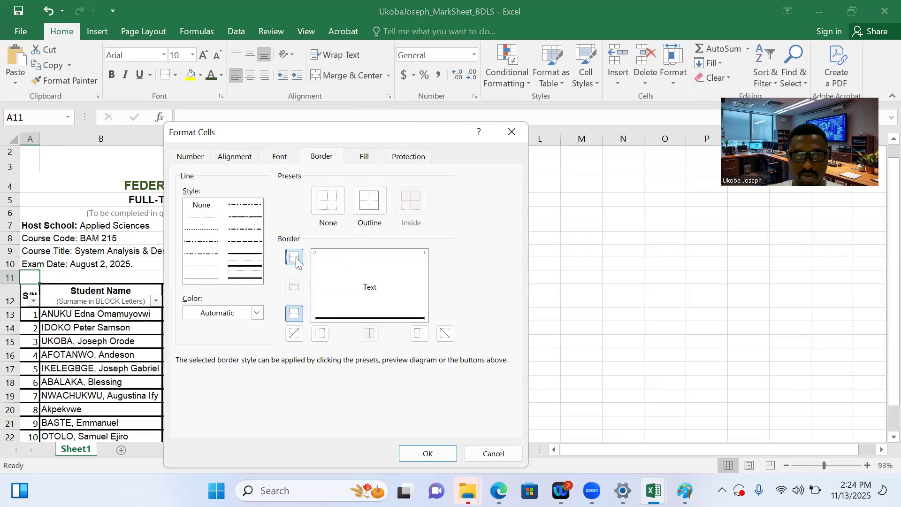
left_click(437, 452)
left_click(191, 260)
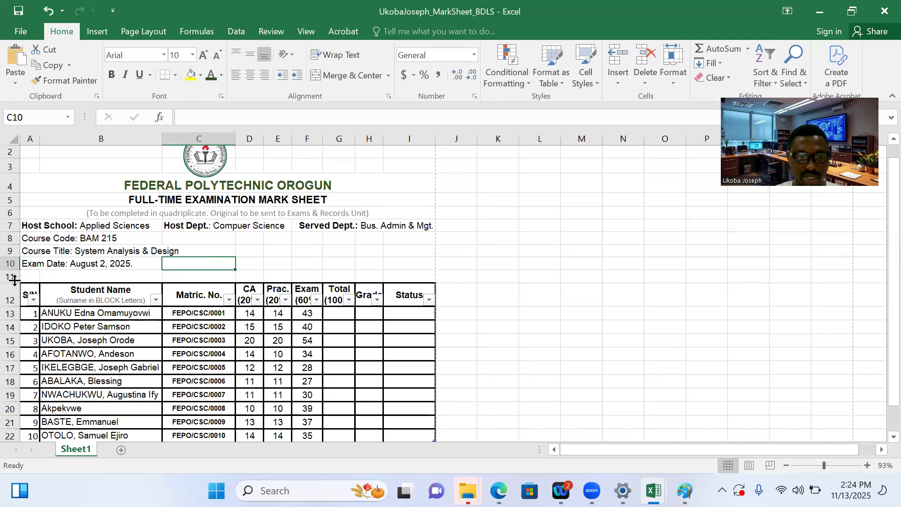
left_click_drag(14, 280, 10, 276)
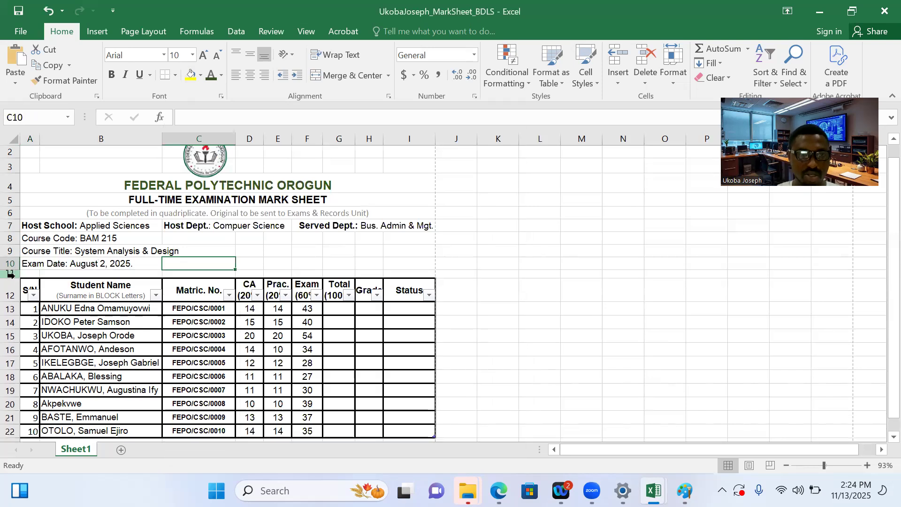
Bold the label "Course Code:" in cell A8 and the label "Course Title" in cell A9
left_click(54, 238)
mouse_move(243, 119)
left_mouse_down()
mouse_move(180, 118)
mouse_move(238, 119)
left_mouse_up()
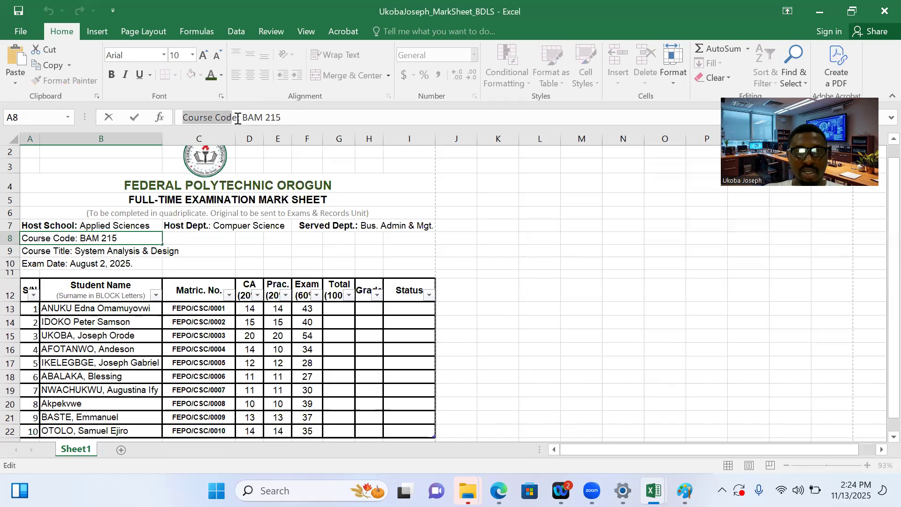
left_click(114, 80)
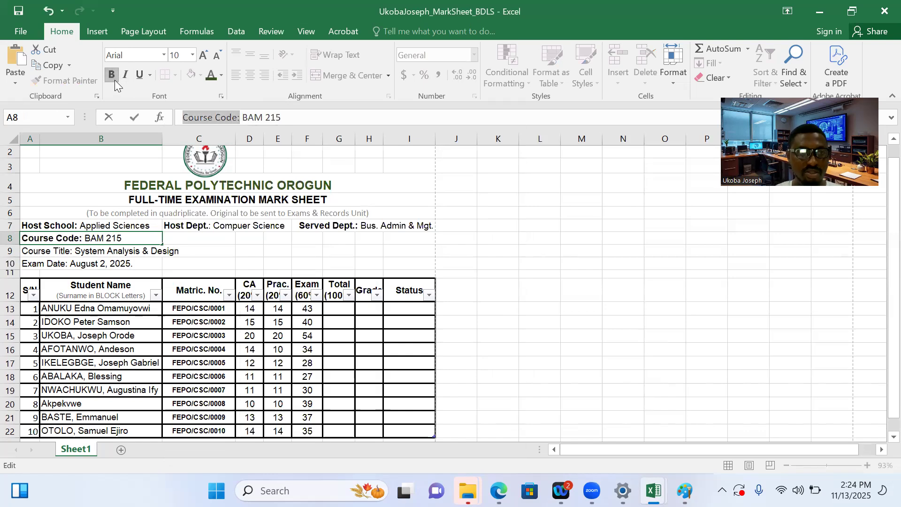
left_click(74, 252)
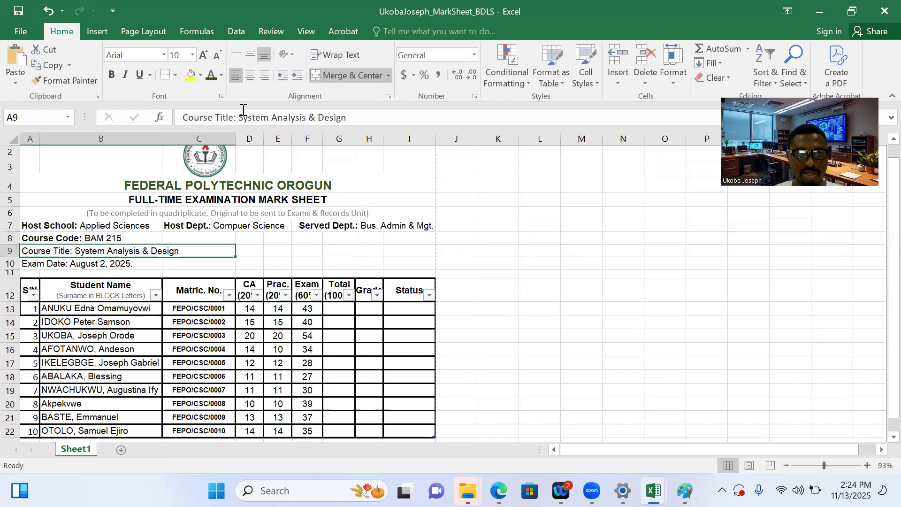
left_click_drag(235, 119, 181, 119)
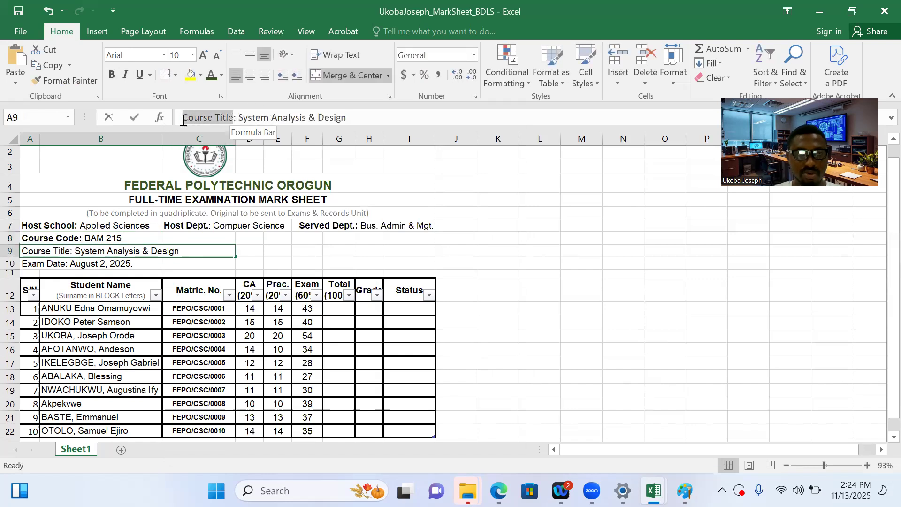
left_click(112, 76)
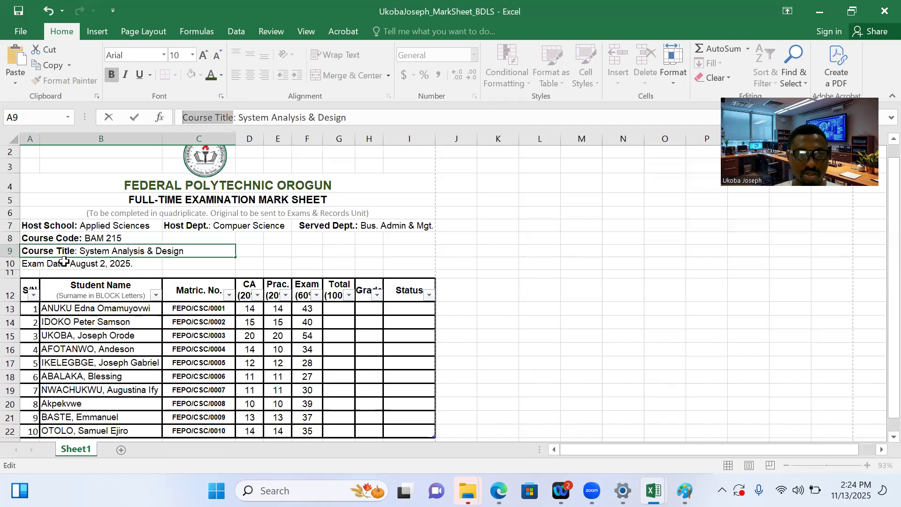
Bold the label "Exam Date:" in cell A10, including its colon, leaving the date itself in regular weight
left_click(66, 262)
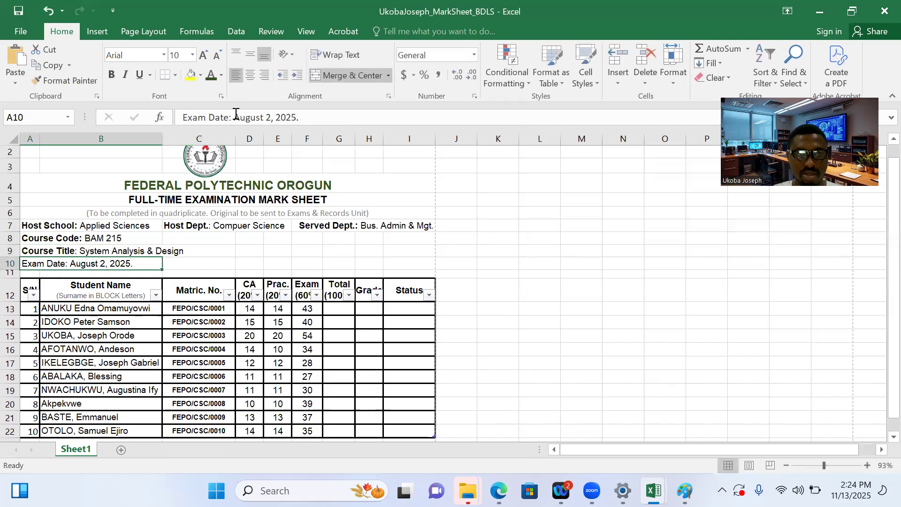
left_click_drag(230, 118, 182, 117)
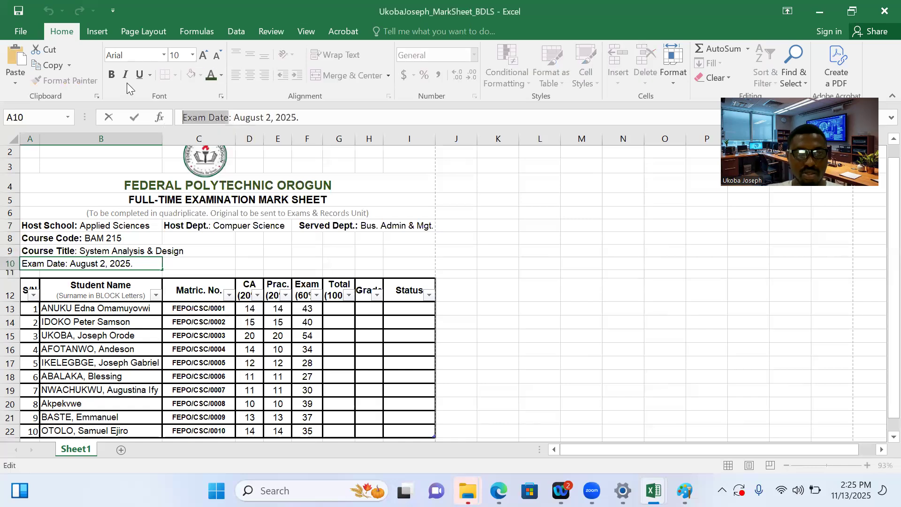
left_click(111, 75)
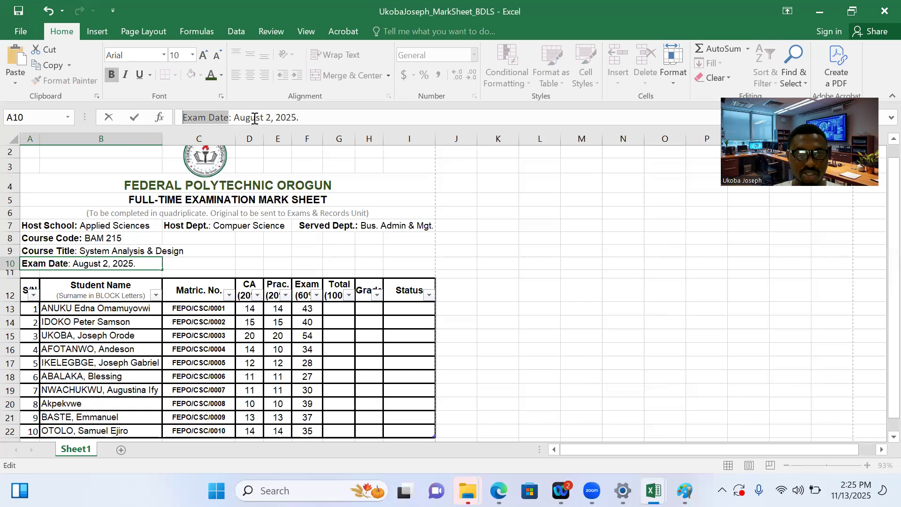
left_click(227, 118)
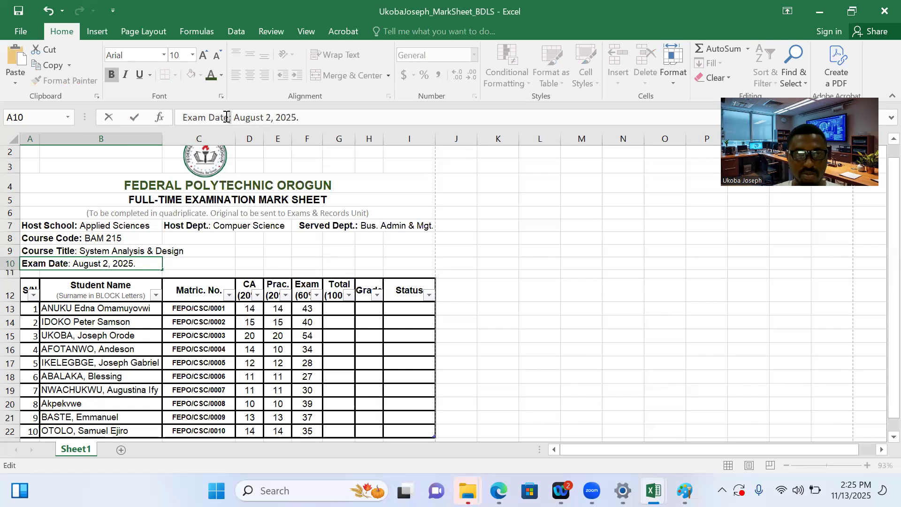
left_click(111, 75)
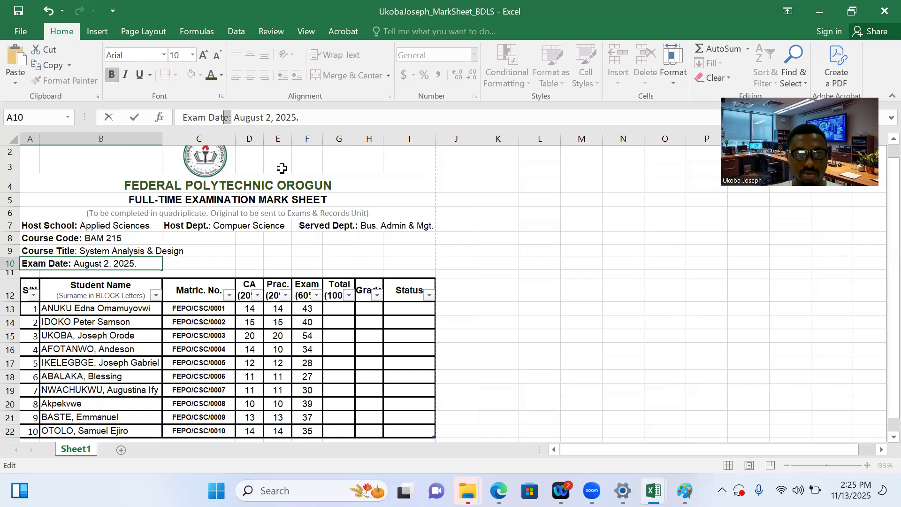
left_click(235, 118)
left_click(257, 251)
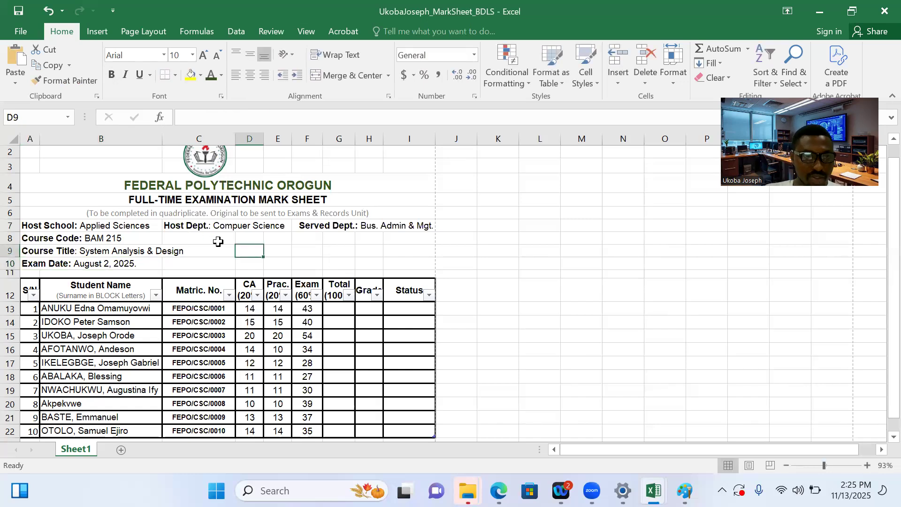
Merge and center cells F8:I8 and enter "Session: 2024/2025" in the merged cell
left_click(321, 237)
left_click_drag(321, 237, 407, 234)
left_click(344, 71)
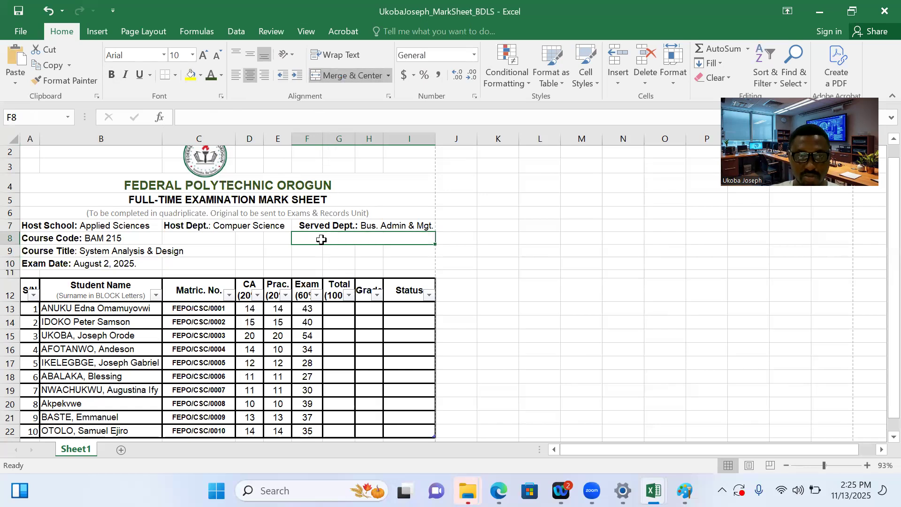
type("Sess")
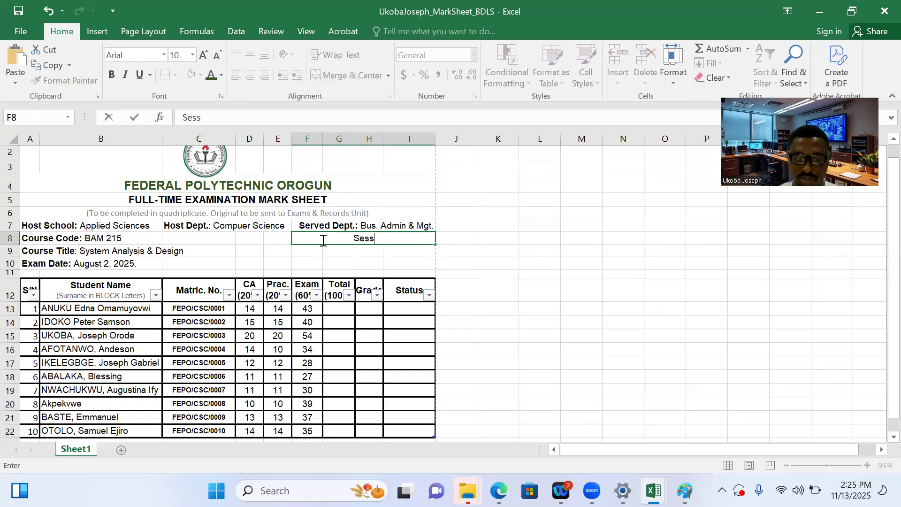
type("ion: 202")
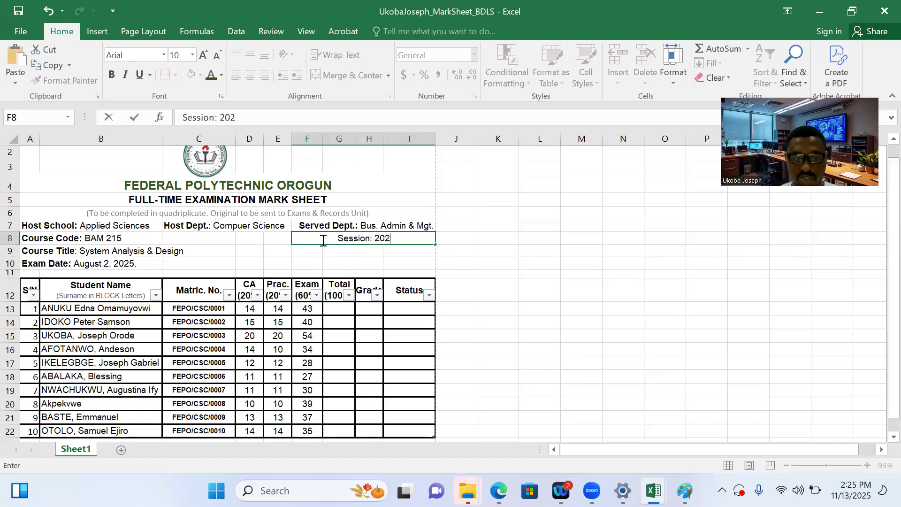
type("4/")
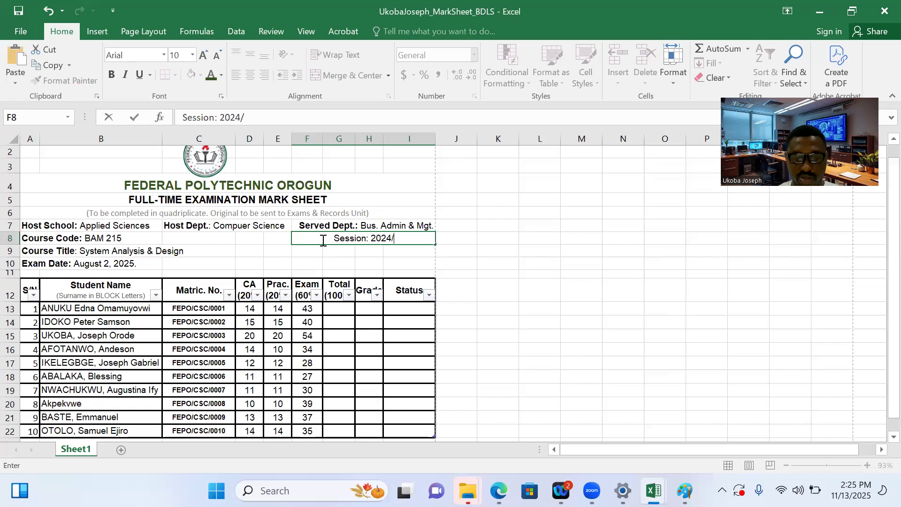
type("2025")
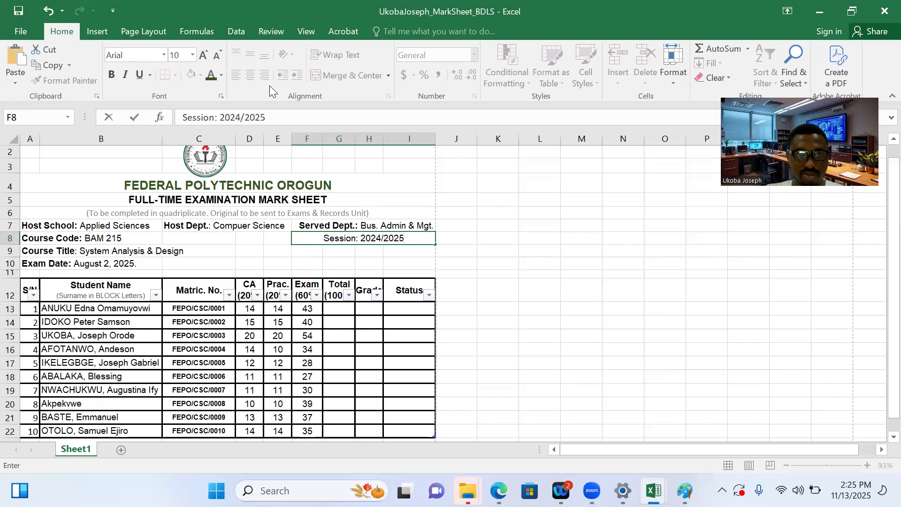
left_click(345, 254)
Left-align the session text in cell F8 and the served department text in cell F7
left_click(341, 238)
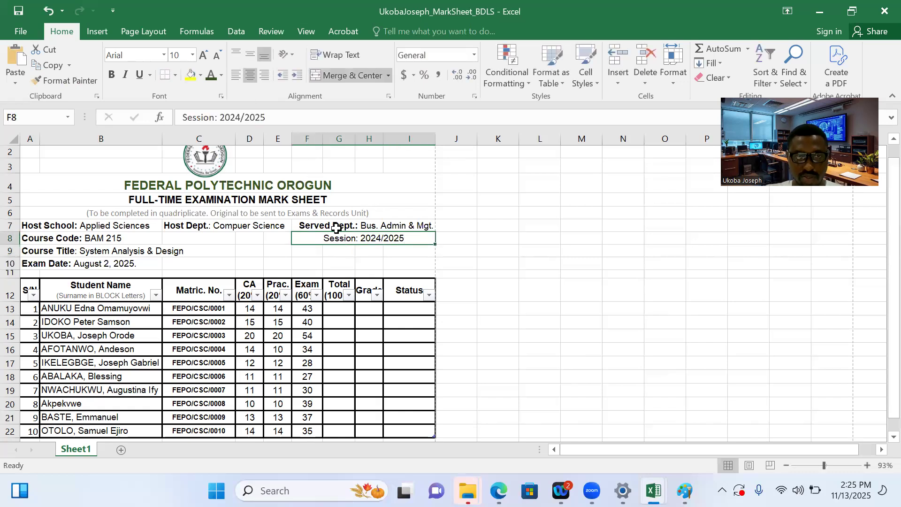
left_click(235, 75)
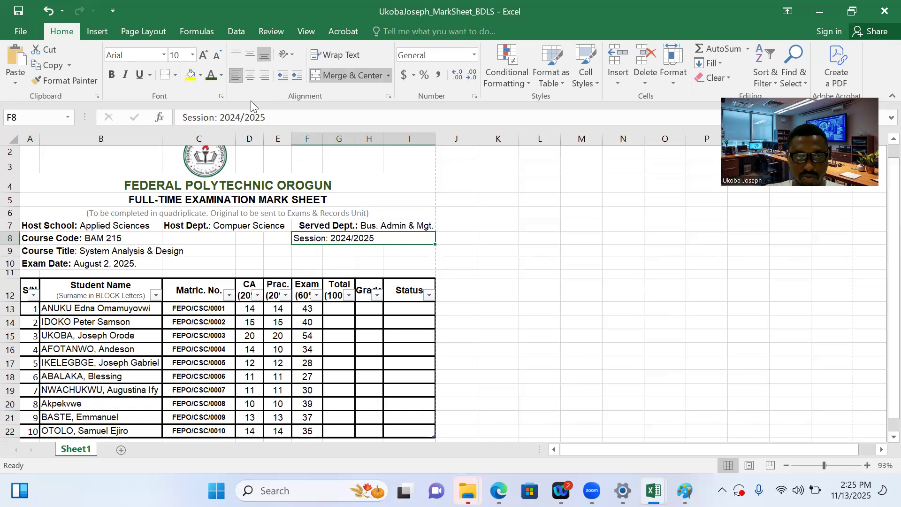
left_click(312, 227)
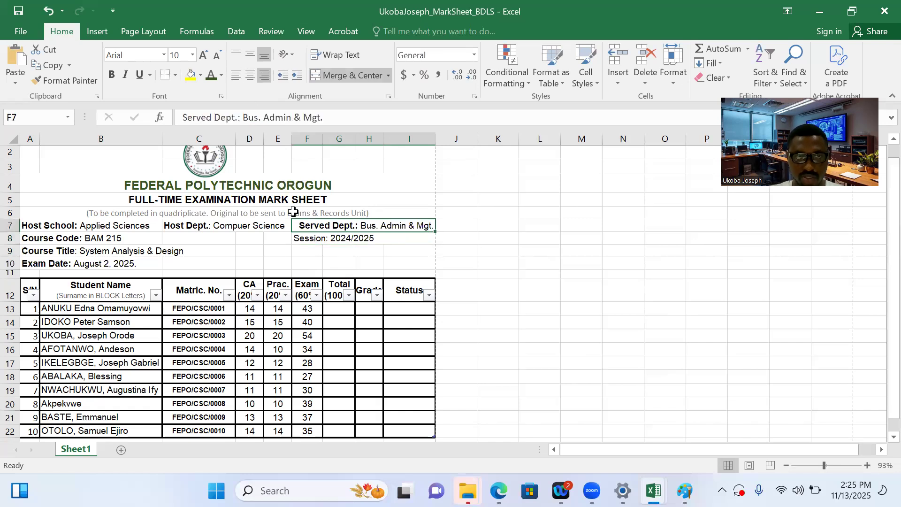
left_click(235, 76)
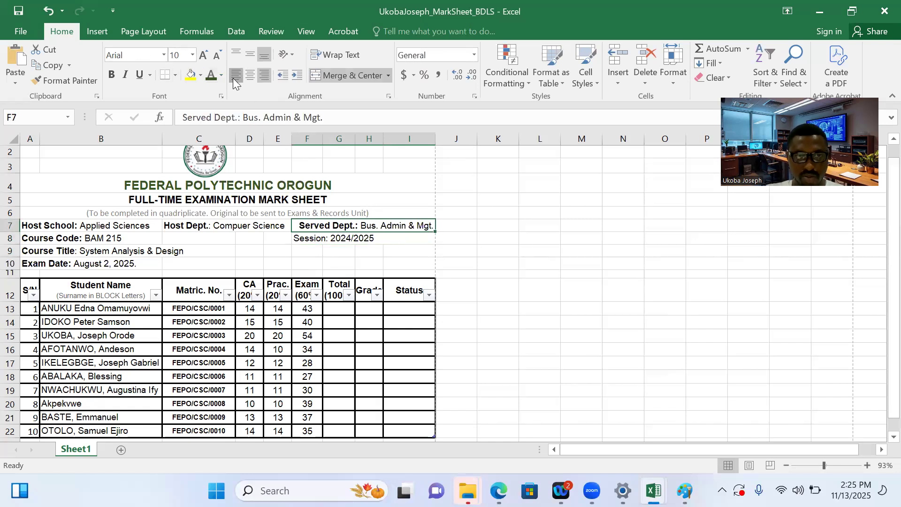
Merge cells F9:I9 and enter "Semester: First" as left-aligned text in the merged cell
left_click_drag(305, 252, 419, 249)
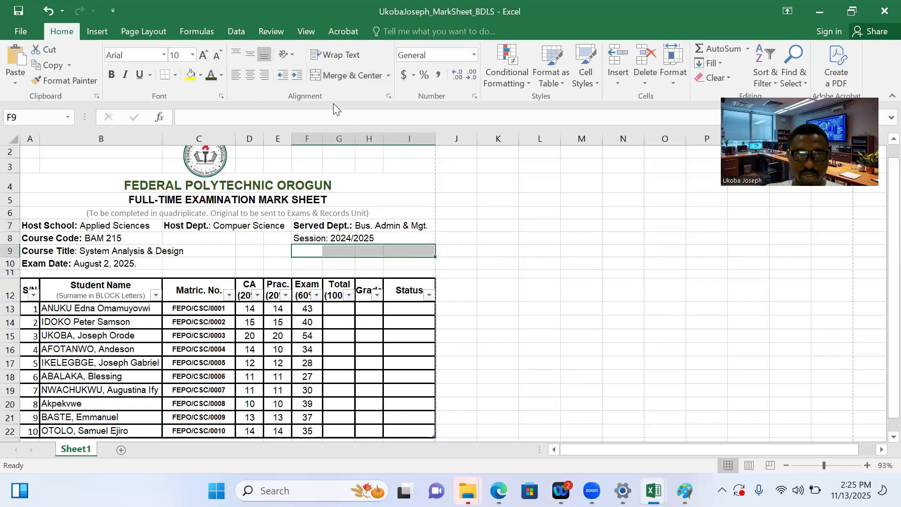
left_click(345, 78)
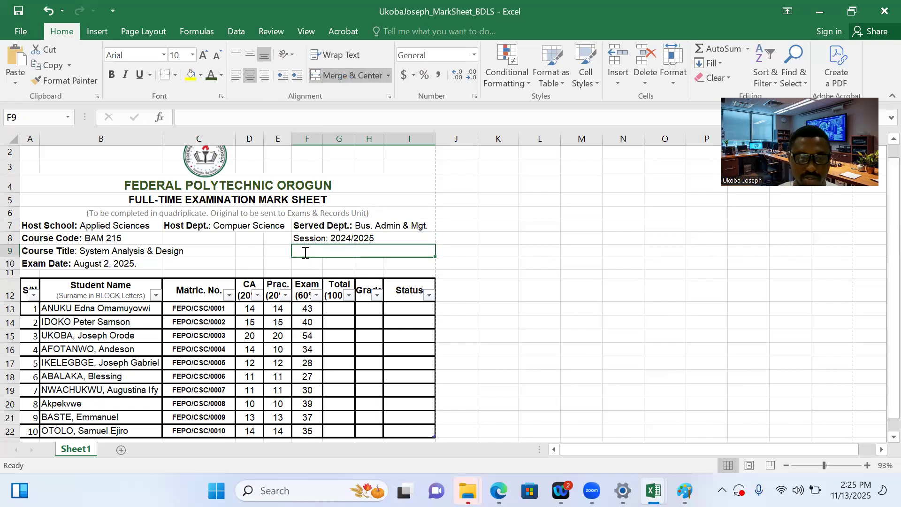
type("Semester")
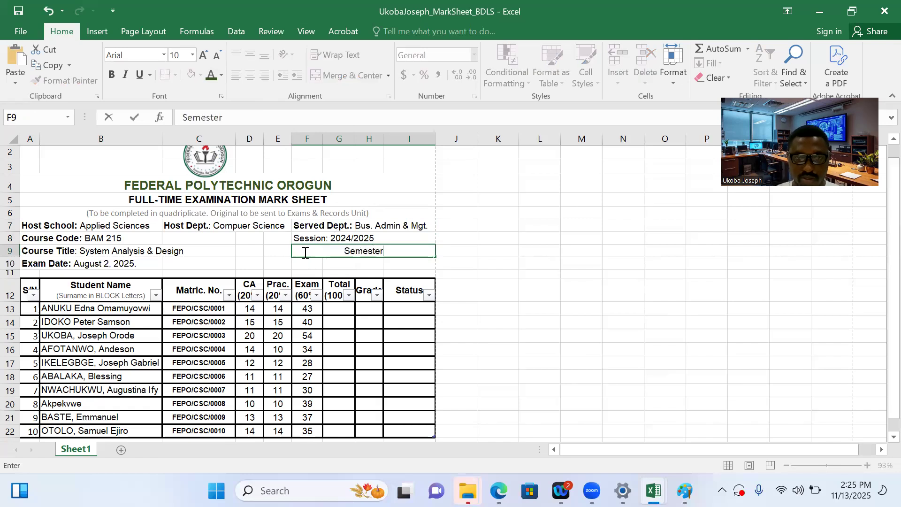
type(":")
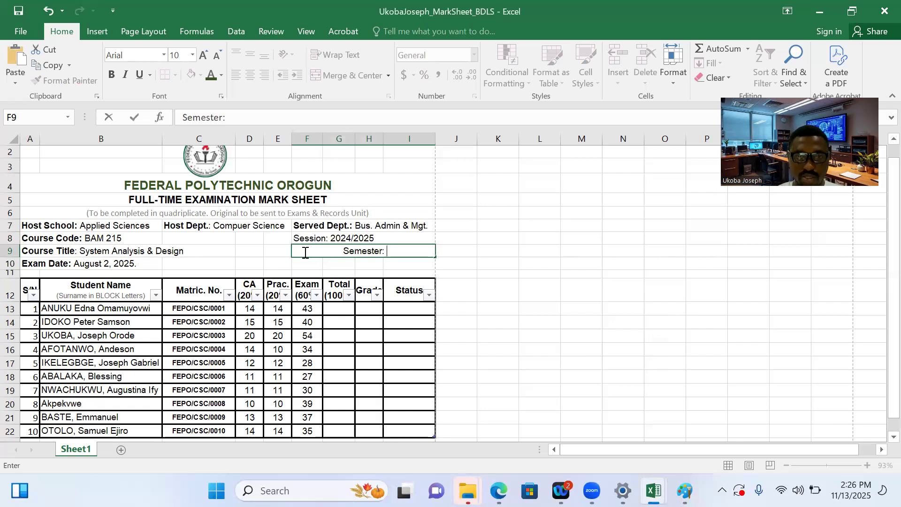
type(" Seco")
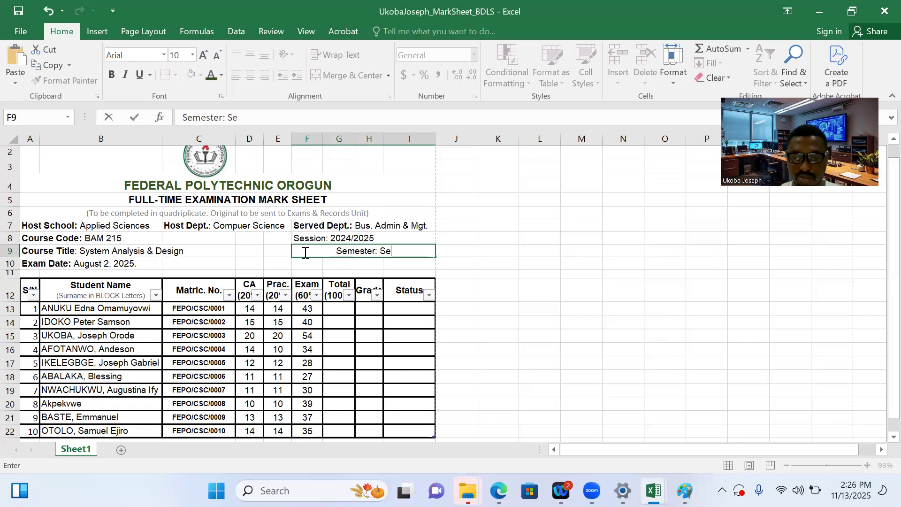
key("BackSpace")
key("BackSpace")
key("BackSpace")
key("BackSpace")
type("First")
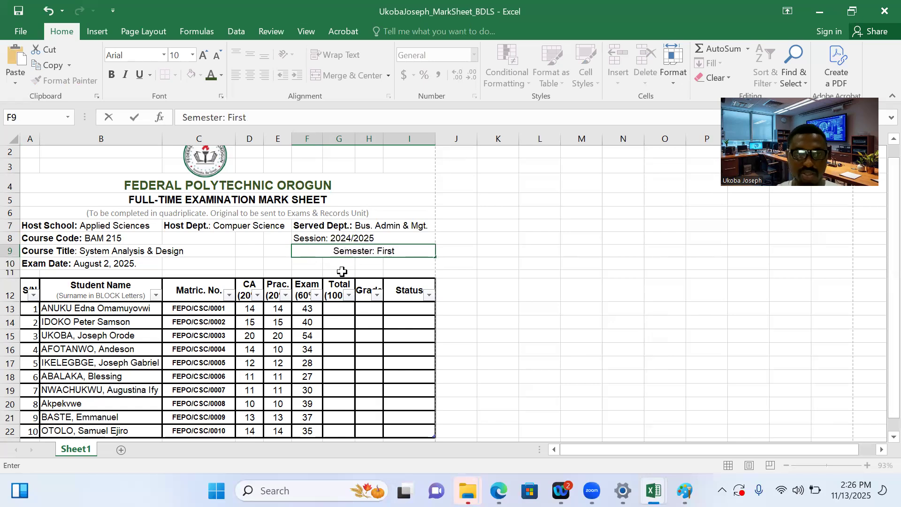
left_click(370, 263)
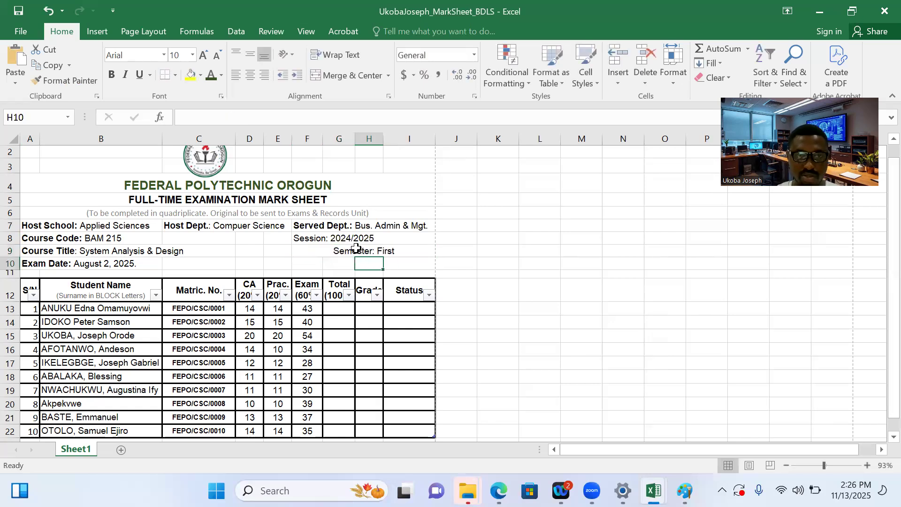
left_click(357, 249)
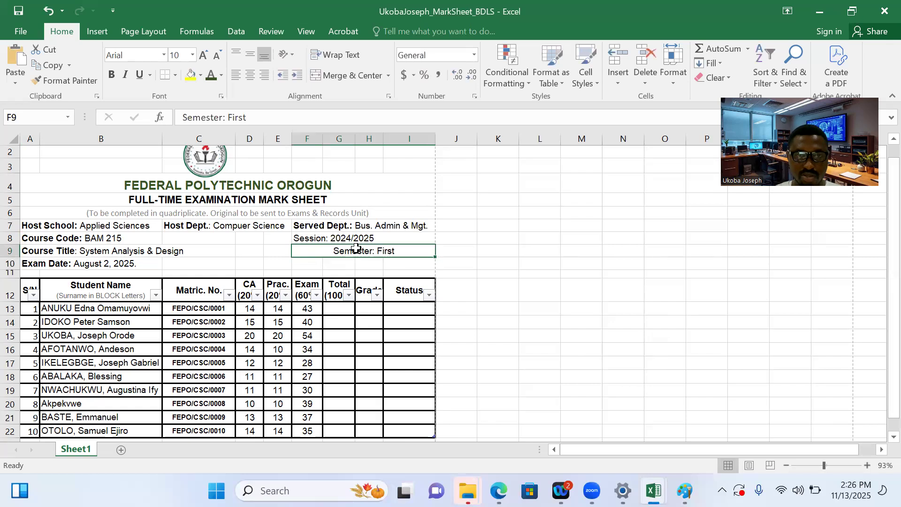
left_click(238, 80)
Change the session in cell F8 to 2025/2026
left_click(359, 239)
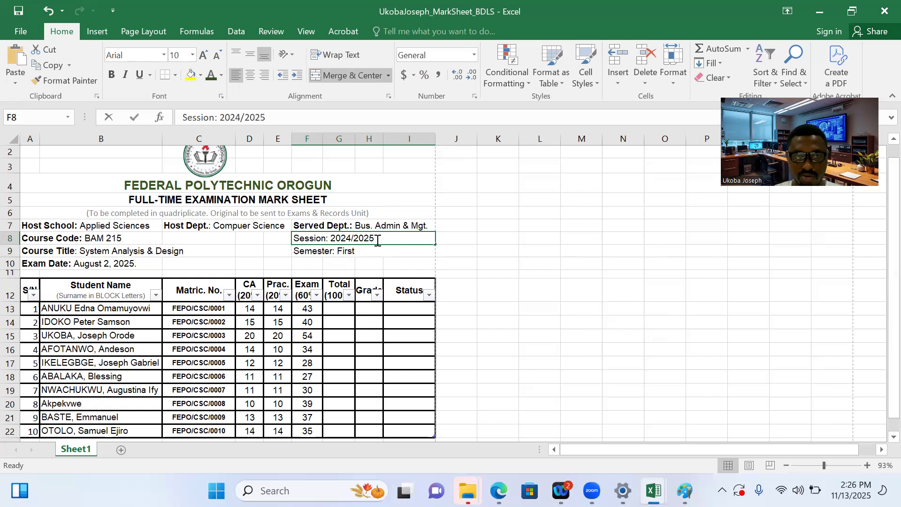
double_click(377, 239)
left_click_drag(377, 240, 348, 240)
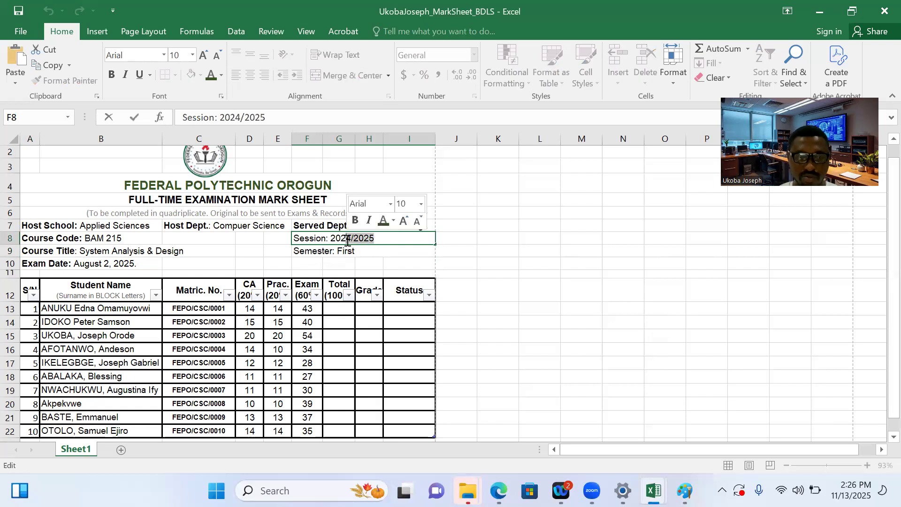
type("5")
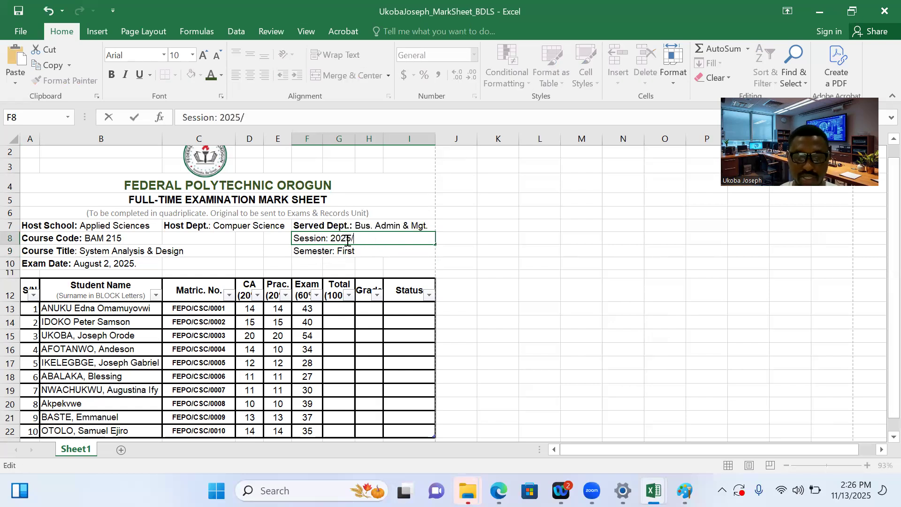
left_click(326, 266)
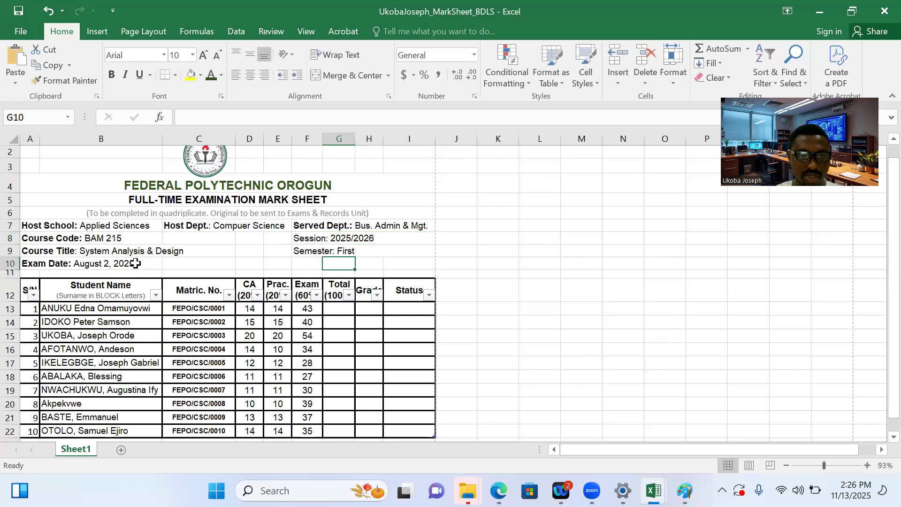
Change the month of the exam date in cell A10 to March, with a capital M
double_click(136, 264)
left_click_drag(104, 264, 74, 264)
type("march")
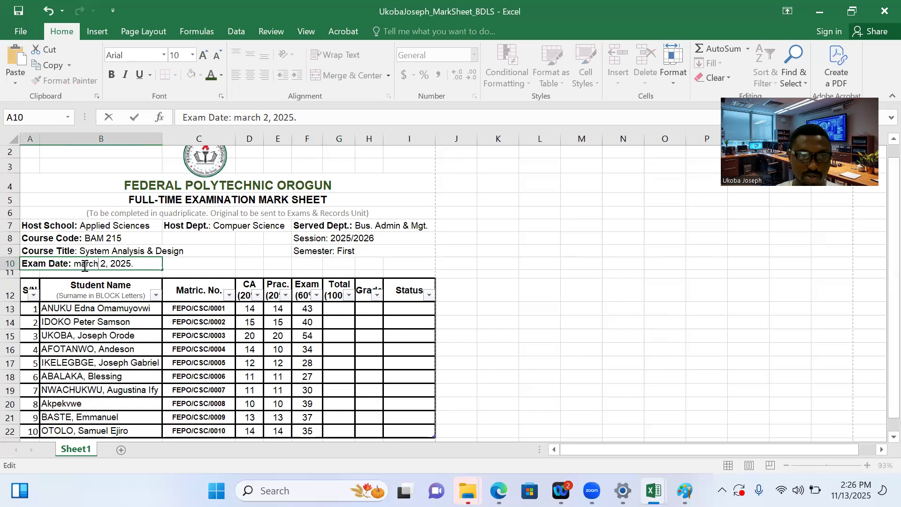
key("BackSpace")
type("m")
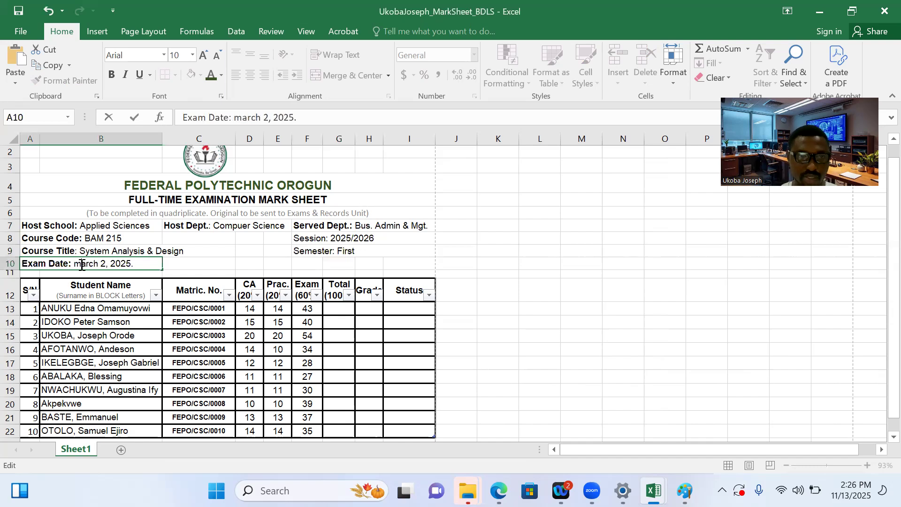
key("BackSpace")
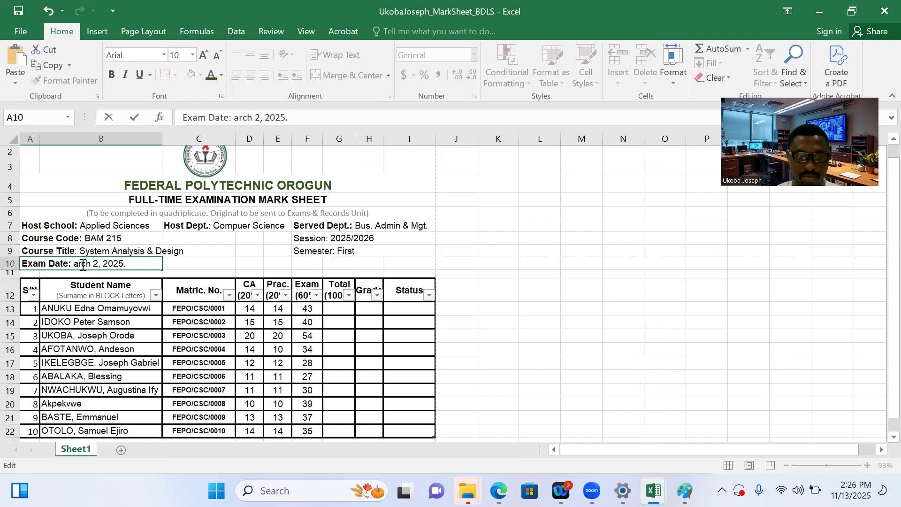
type("M")
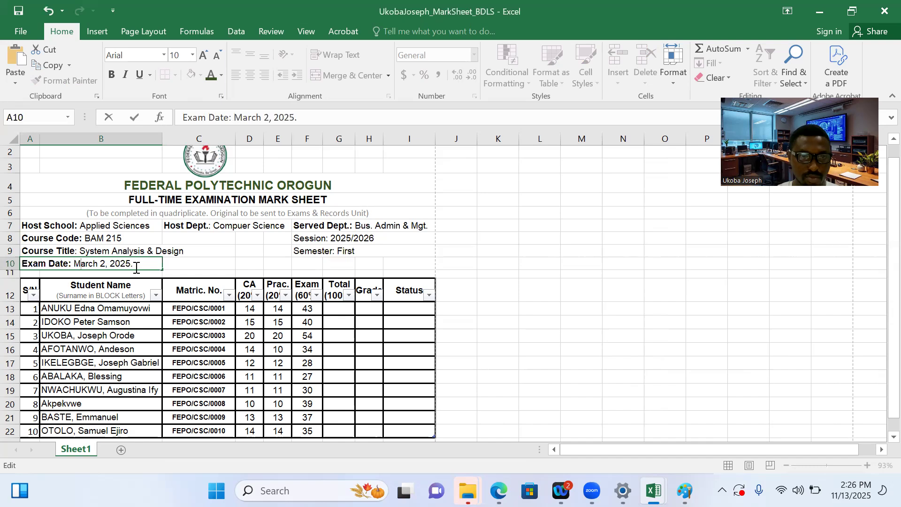
key("BackSpace")
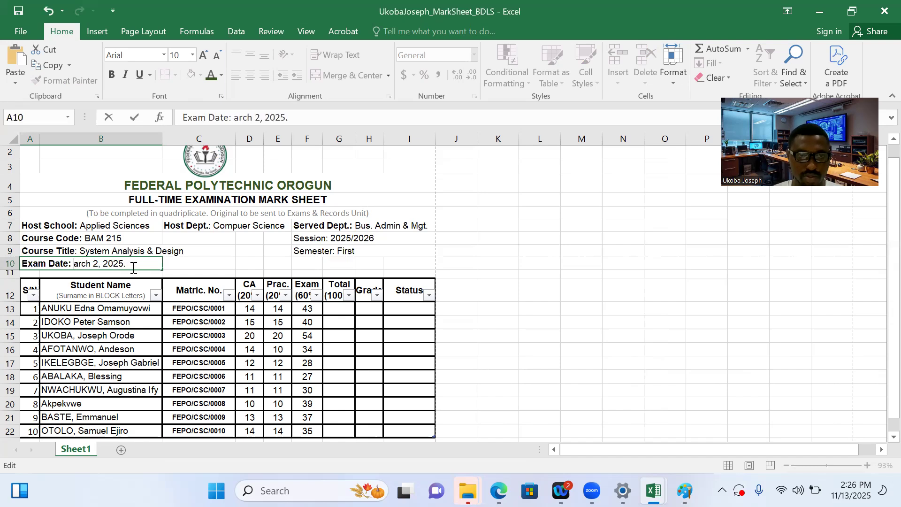
key("BackSpace")
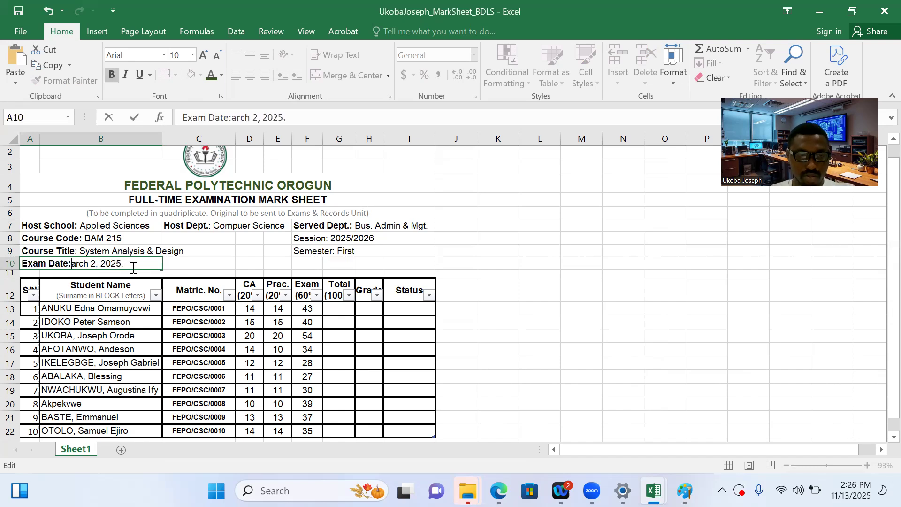
key("ctrl+z")
key("ctrl+y")
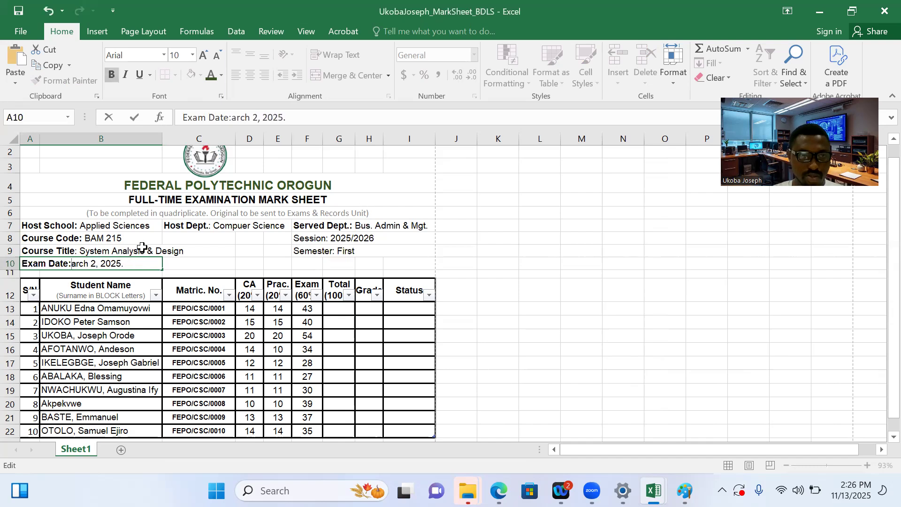
type("M")
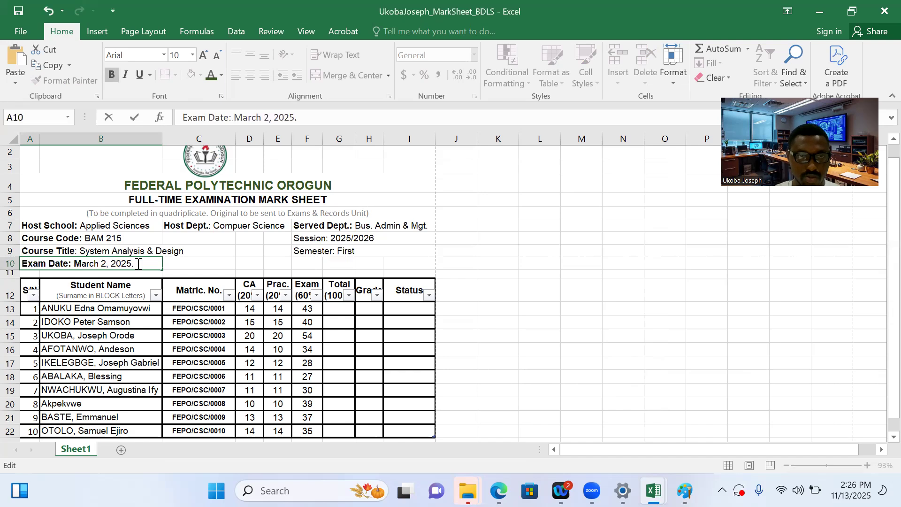
Set the year of the exam date in cell A10 to 2026
left_click(304, 118)
key("BackSpace")
key("BackSpace")
type("6")
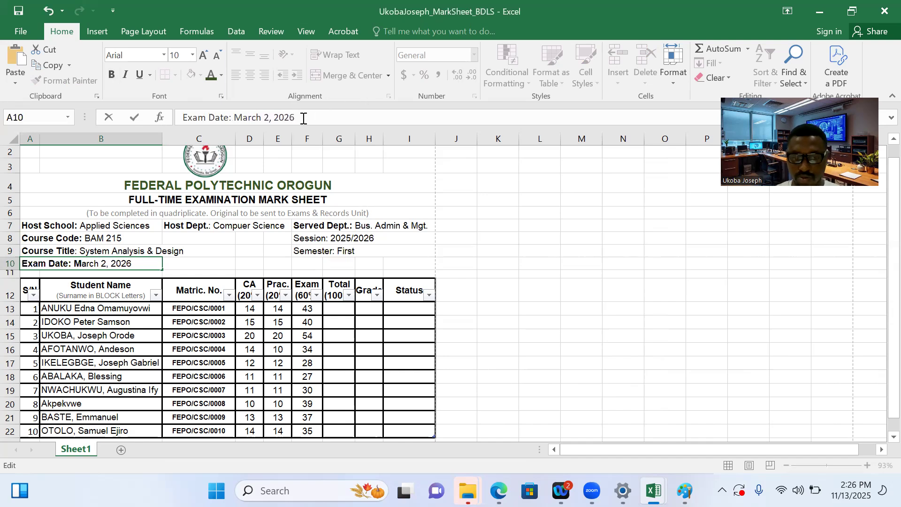
Bold only the labels "Session:" in cell F8 and "Semester:" in cell F9
left_click(305, 240)
left_click_drag(218, 117, 181, 117)
key("ctrl+b")
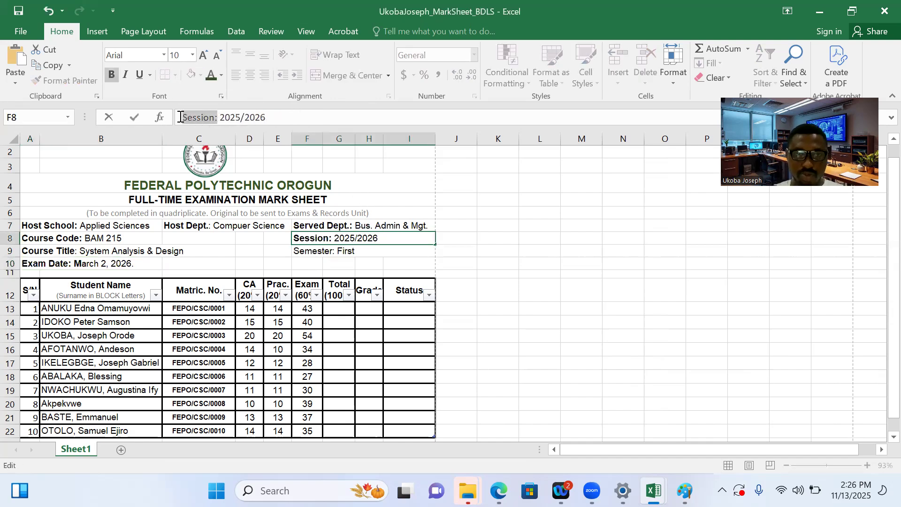
left_click(335, 253)
double_click(336, 253)
left_click_drag(337, 254, 288, 252)
key("ctrl+b")
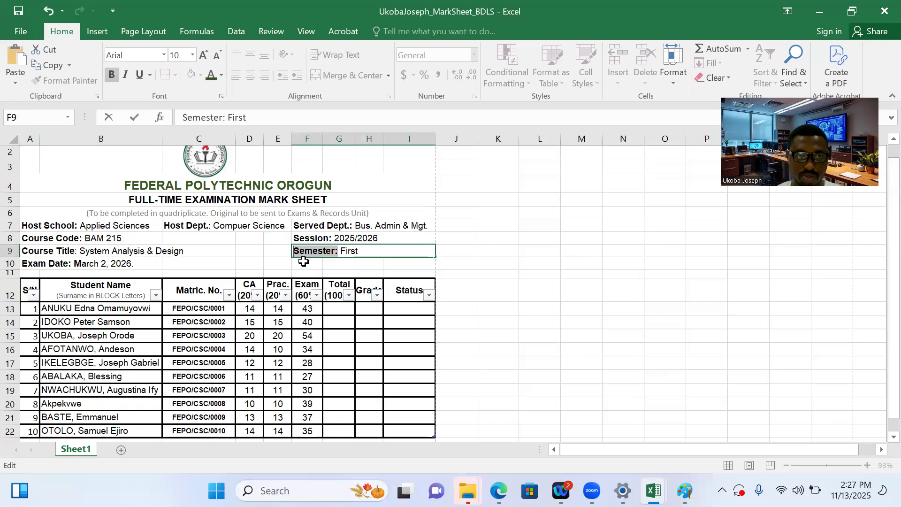
left_click(304, 261)
left_click(610, 240)
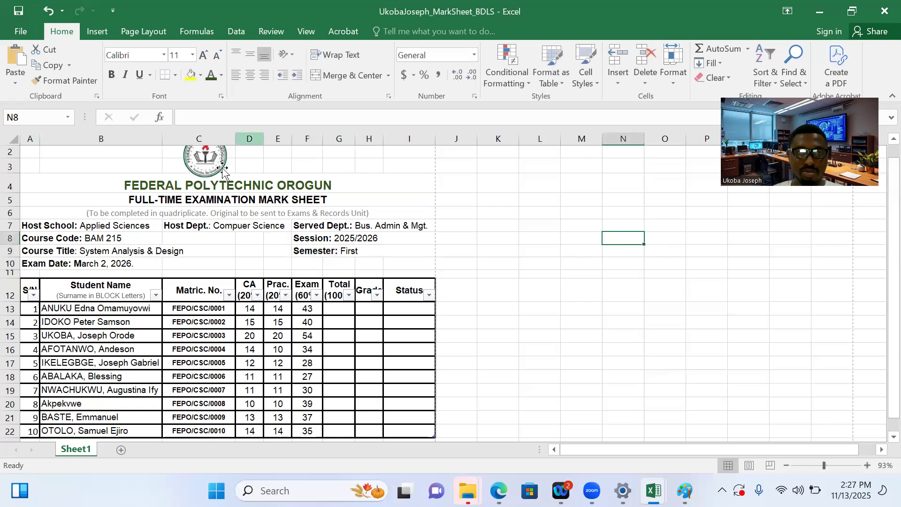
Move the institution's logo slightly to the right above the heading, across columns C and D
left_click_drag(206, 159, 230, 153)
left_click_drag(891, 276, 881, 238)
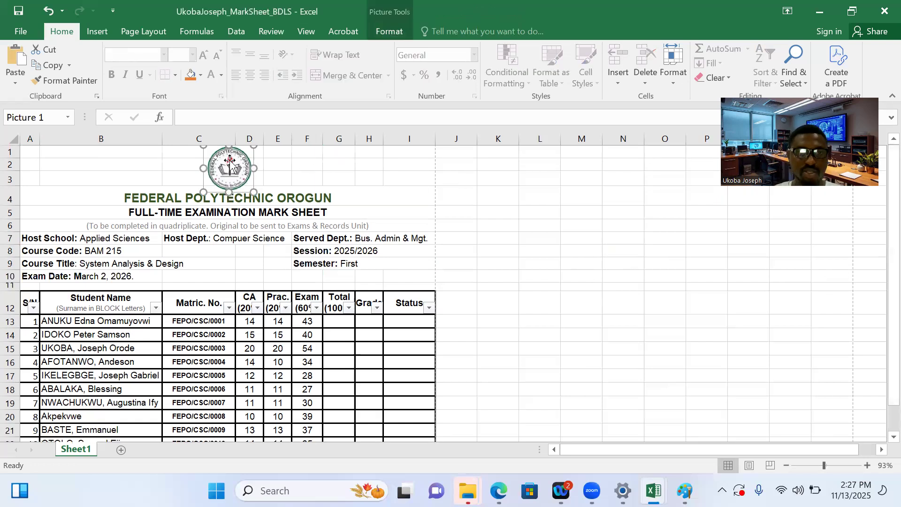
left_click(489, 216)
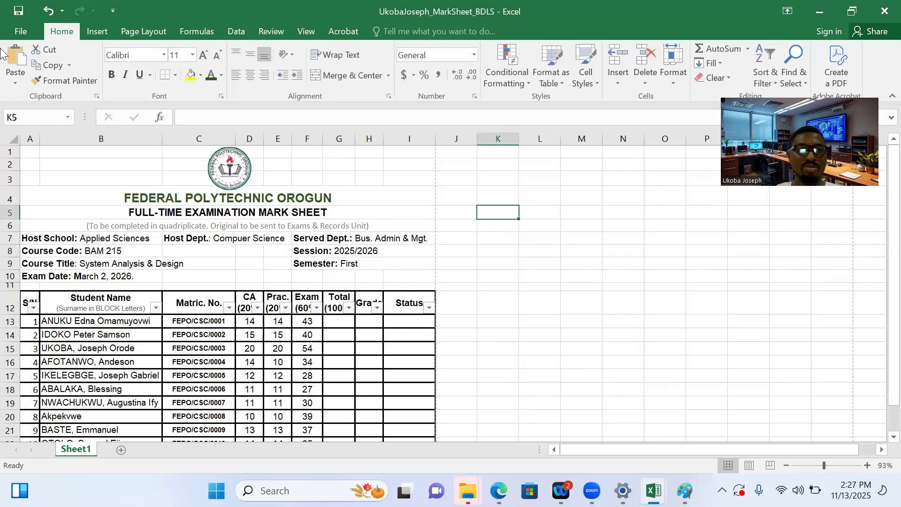
Check the mark sheet in the print preview and adjust its left page margin to about 0.72 inches
left_click(20, 31)
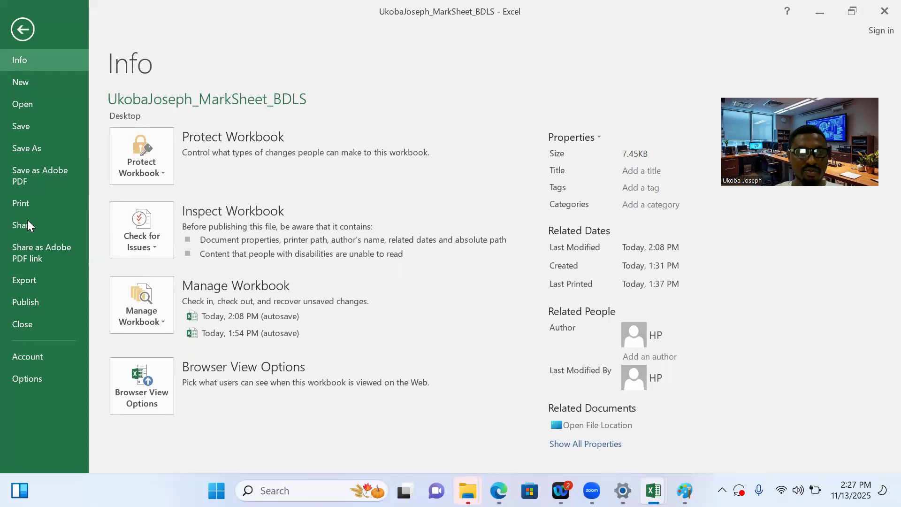
left_click(25, 200)
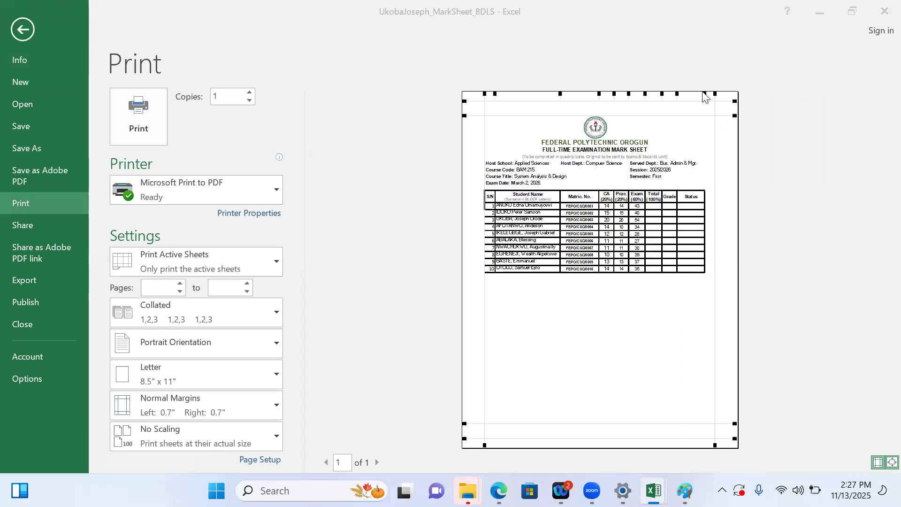
mouse_move(499, 488)
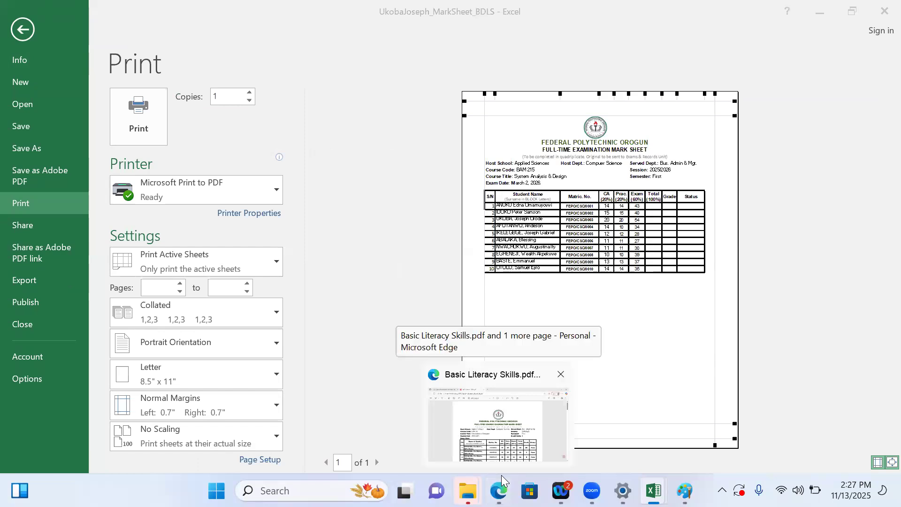
mouse_move(654, 491)
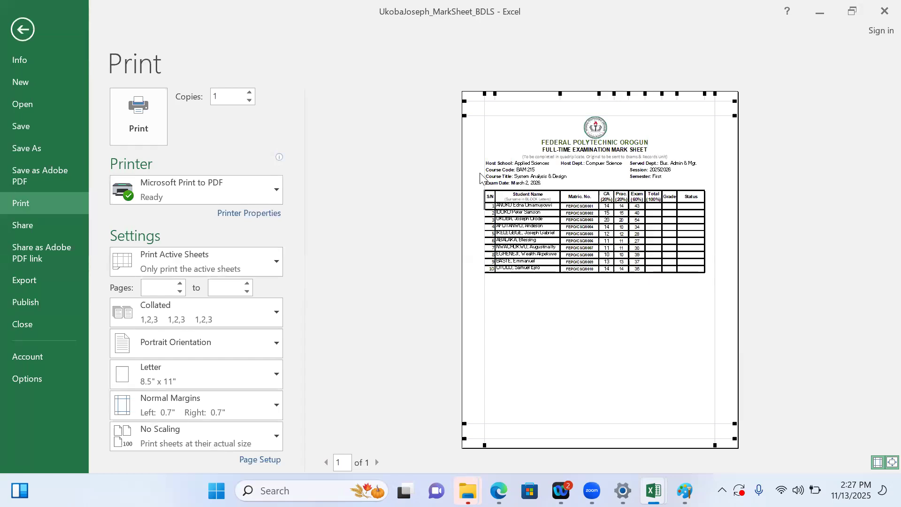
left_click(478, 148)
left_click_drag(479, 147, 476, 147)
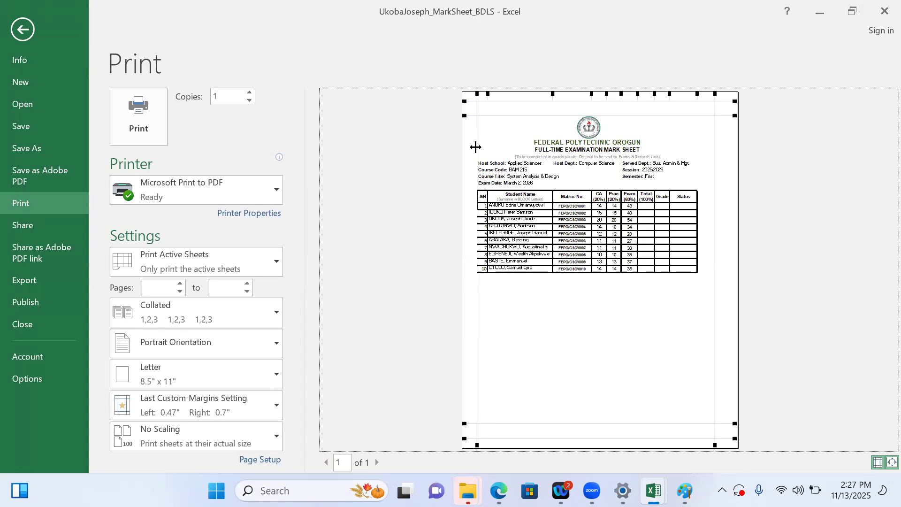
left_click_drag(476, 148, 484, 147)
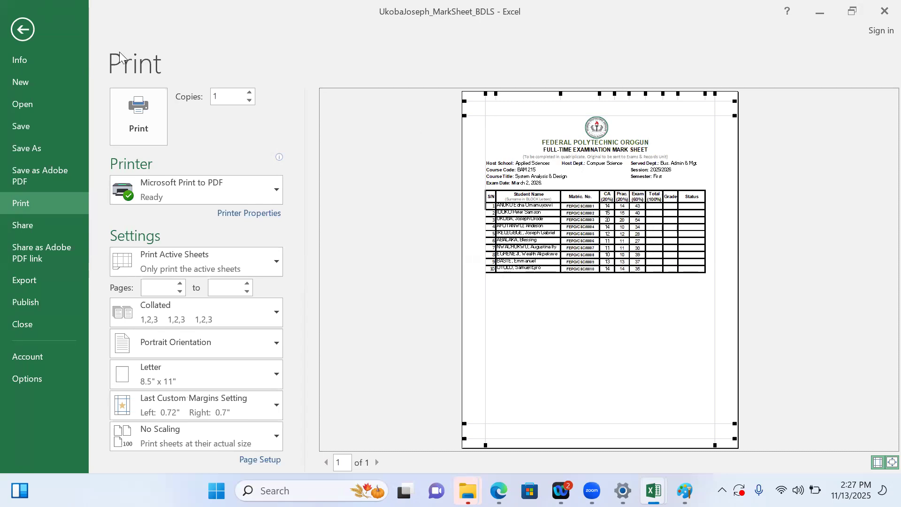
left_click(14, 26)
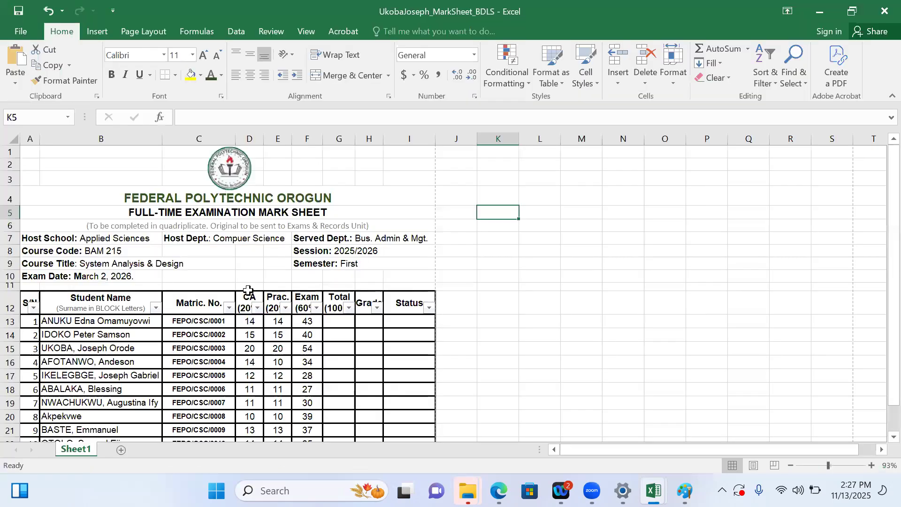
Bold the CA, Prac. and Exam scores in D13:F22 and apply a border preset to the serial-number cells A13:A22
left_click_drag(249, 324, 304, 417)
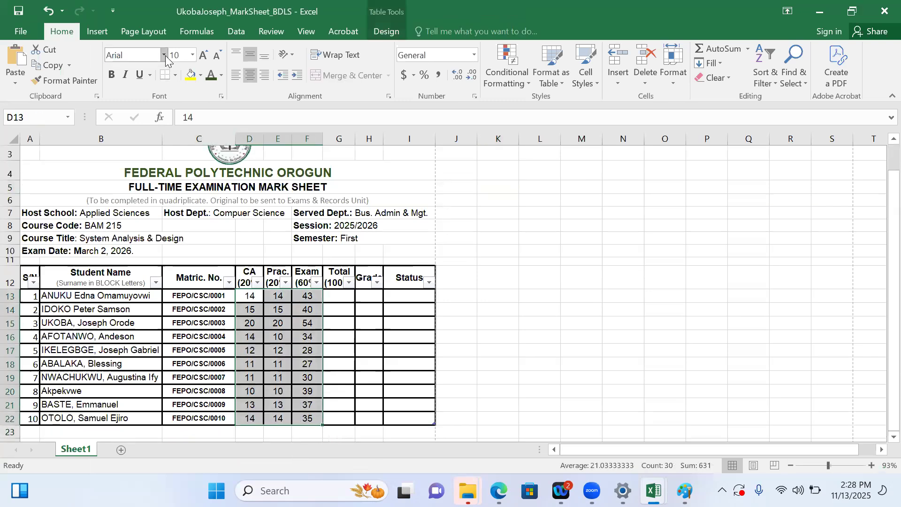
left_click(111, 74)
left_click_drag(28, 293, 26, 418)
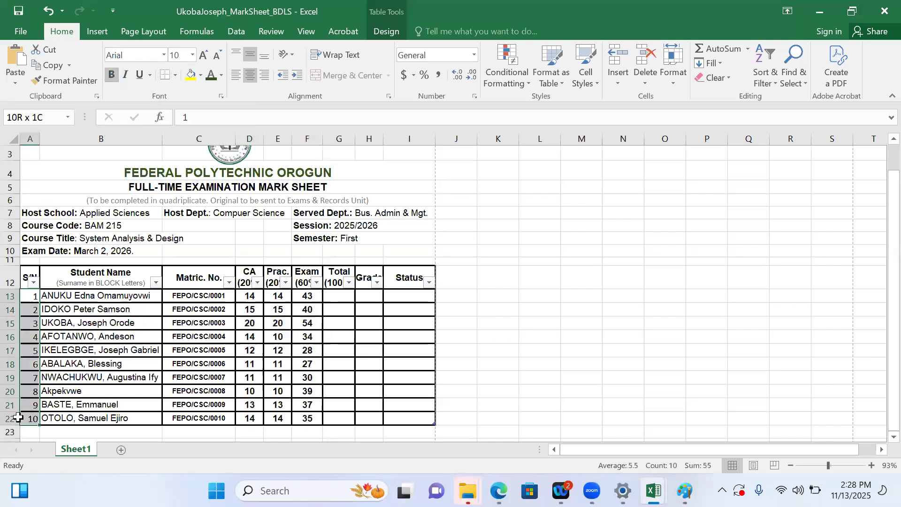
left_click(390, 95)
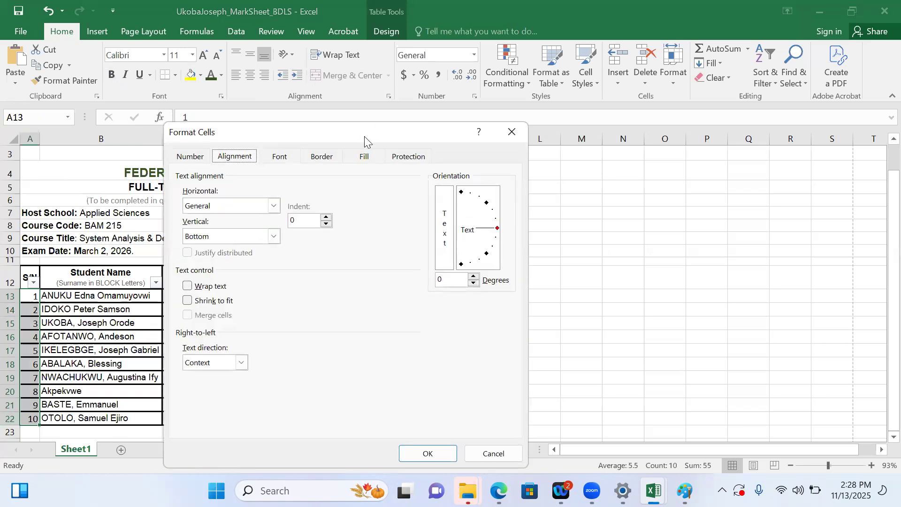
left_click(317, 159)
left_click(361, 201)
left_click(426, 454)
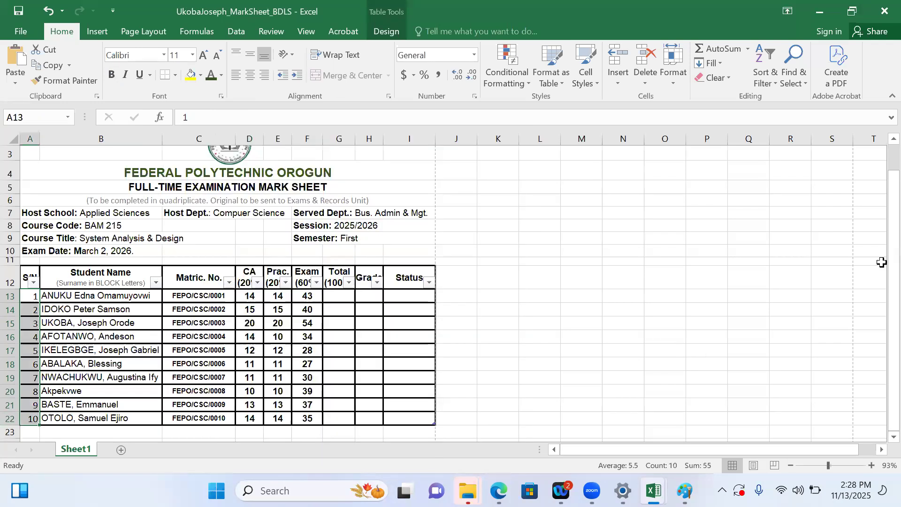
Fill the Total column by entering a Sum formula in G13 that adds each student's CA, Prac. and Exam scores
left_click_drag(879, 263, 880, 313)
left_click(336, 294)
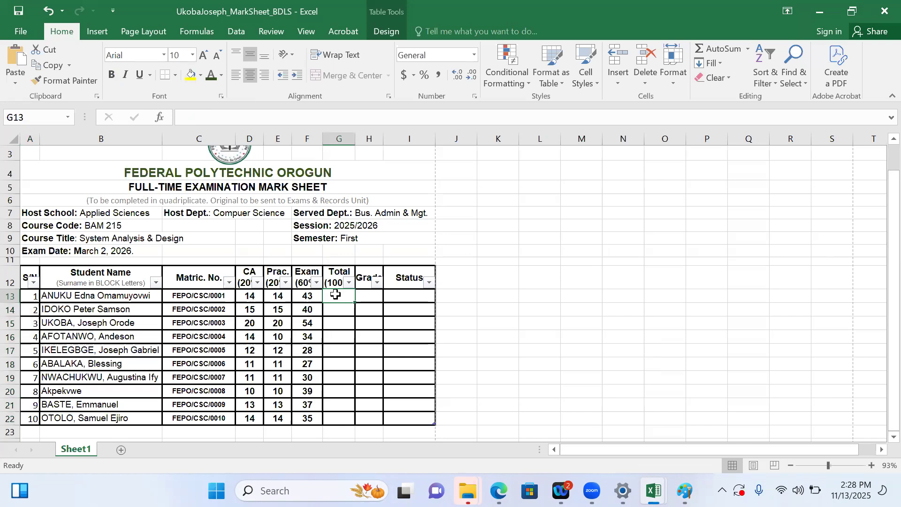
type("=")
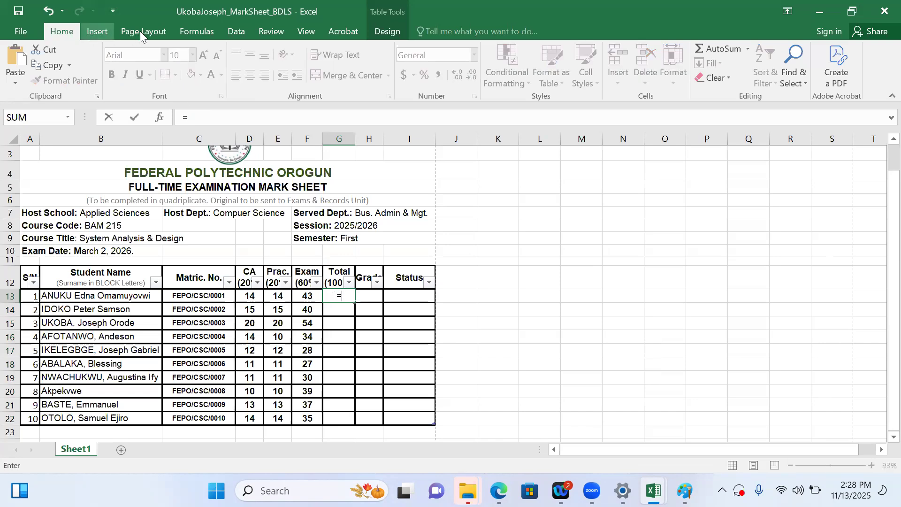
left_click(190, 32)
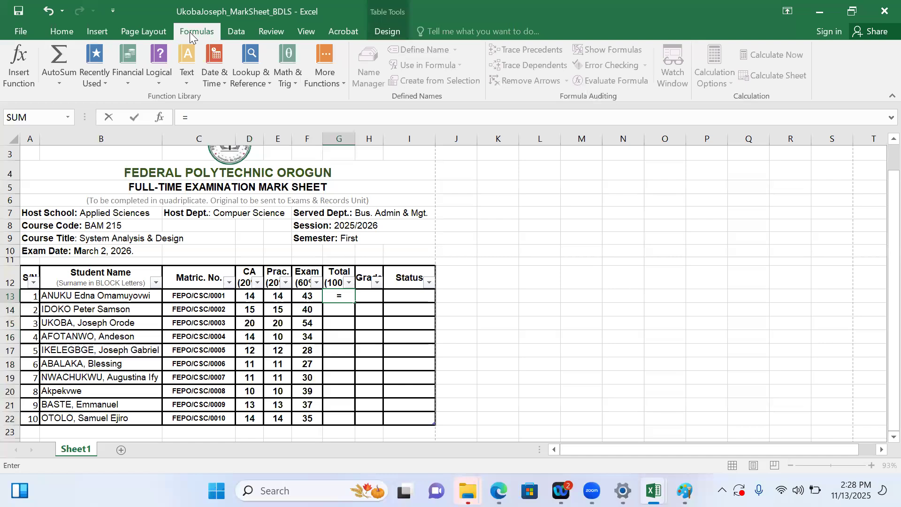
left_click(62, 81)
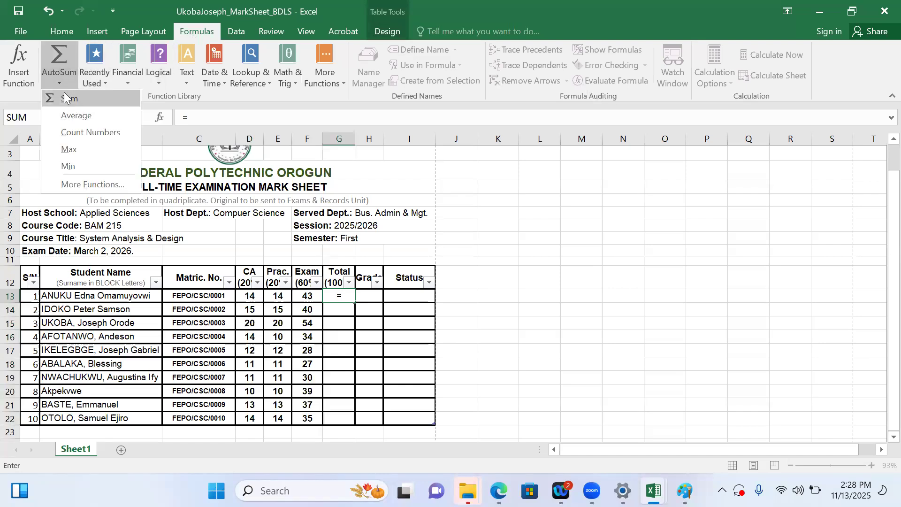
left_click(64, 93)
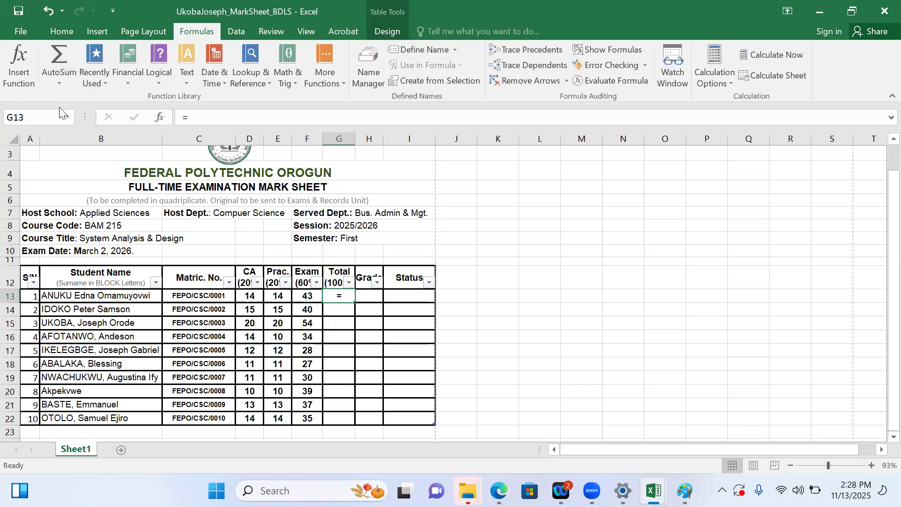
left_click(61, 83)
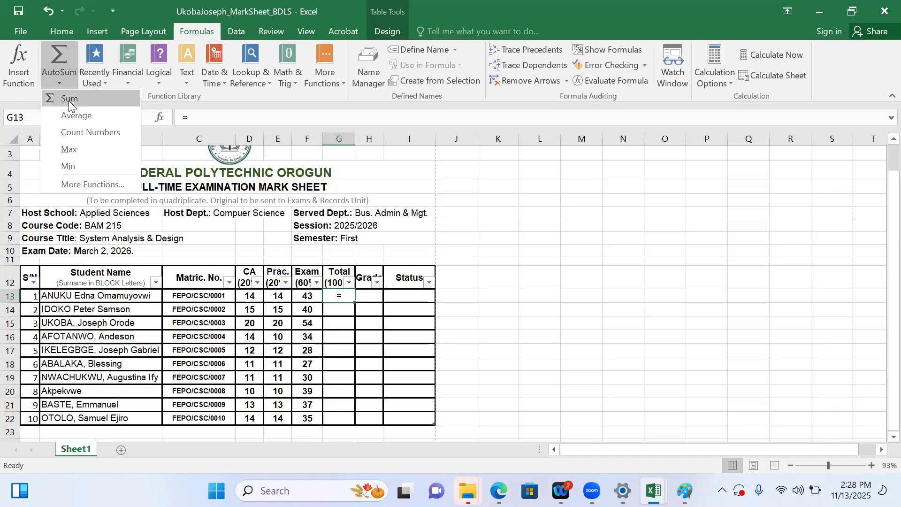
left_click(69, 98)
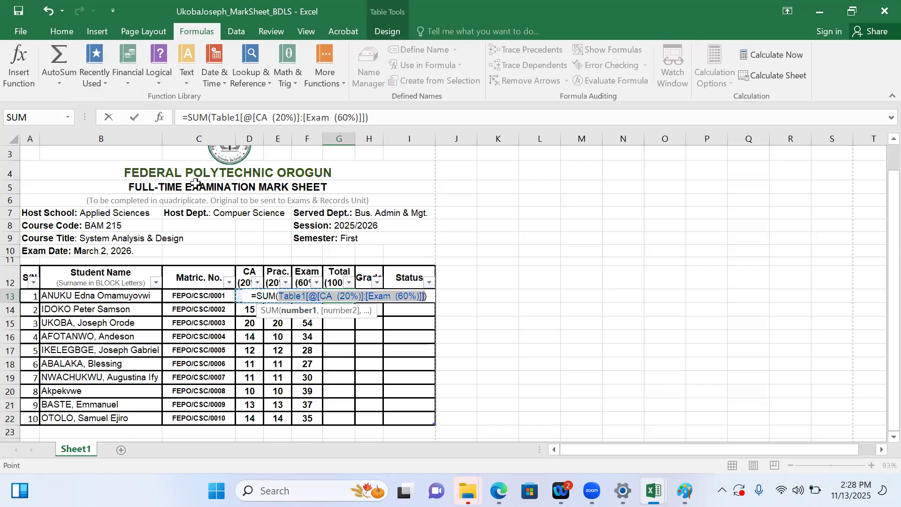
key("Return")
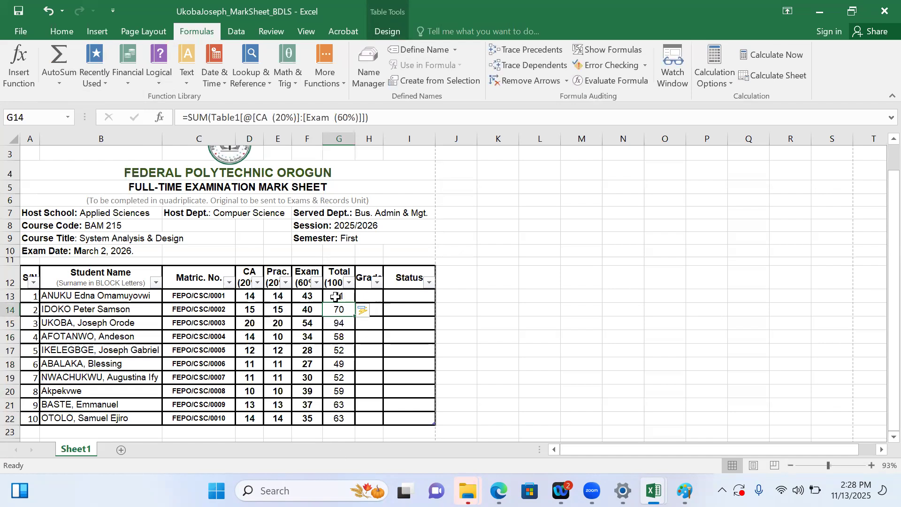
Bold the Total, Grade and Status cells in G13:I22
left_click(64, 81)
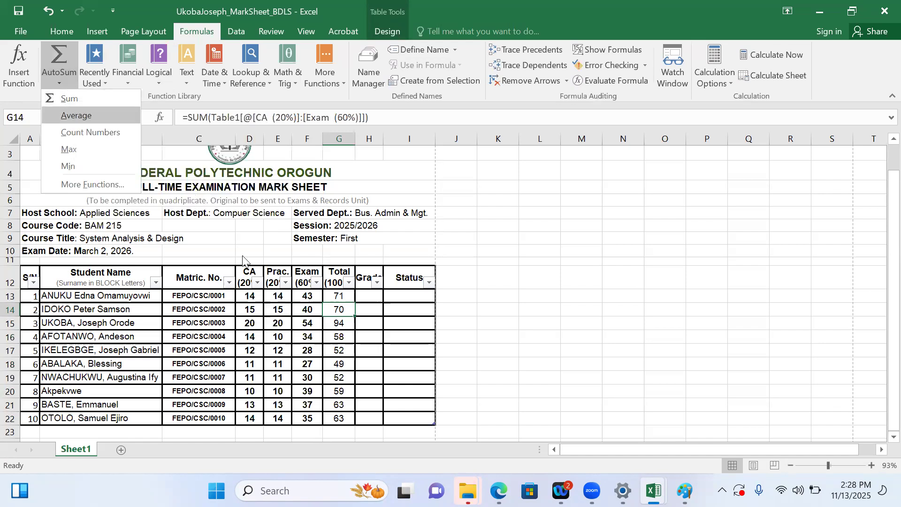
left_click(335, 295)
left_click_drag(334, 296, 427, 419)
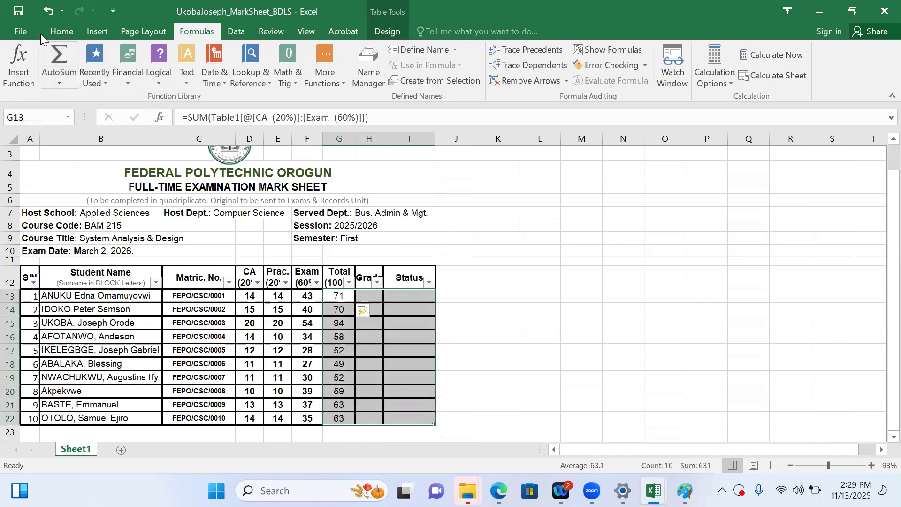
left_click(56, 31)
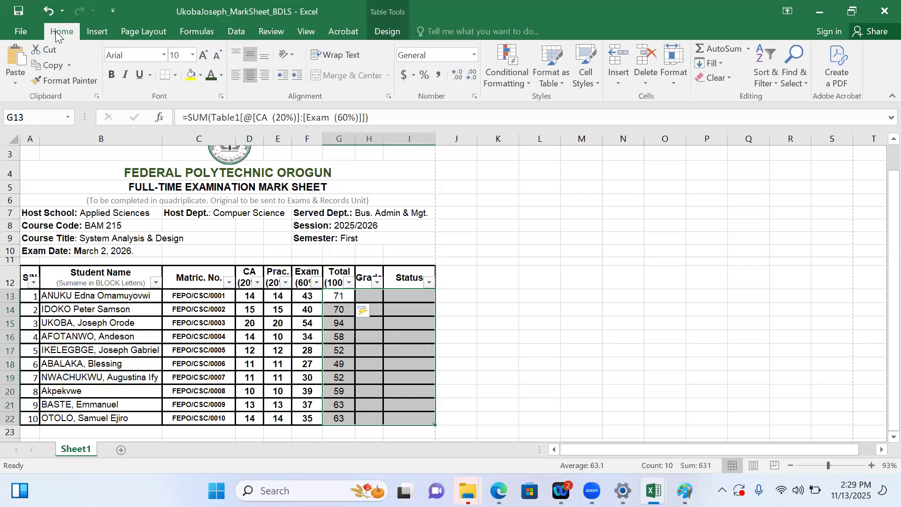
left_click(111, 74)
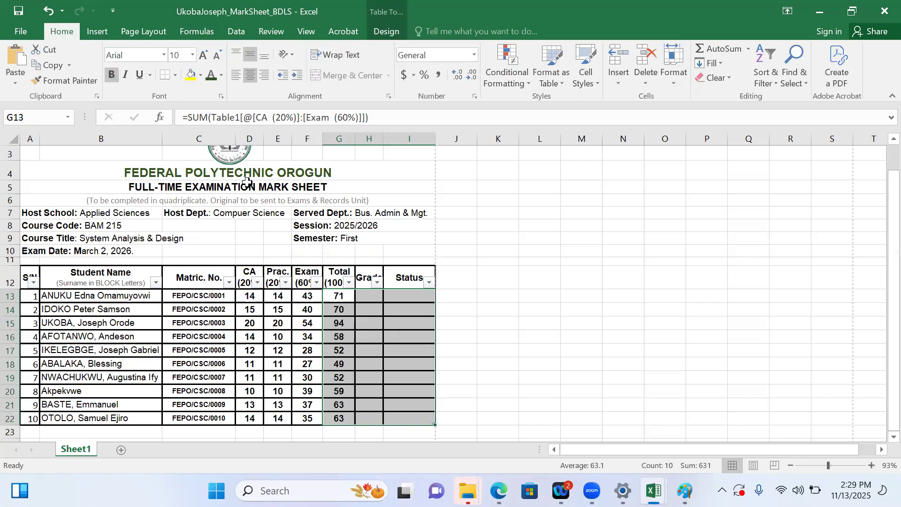
Clear the calculated totals from G13:G22 and return to cell G13
left_click(372, 300)
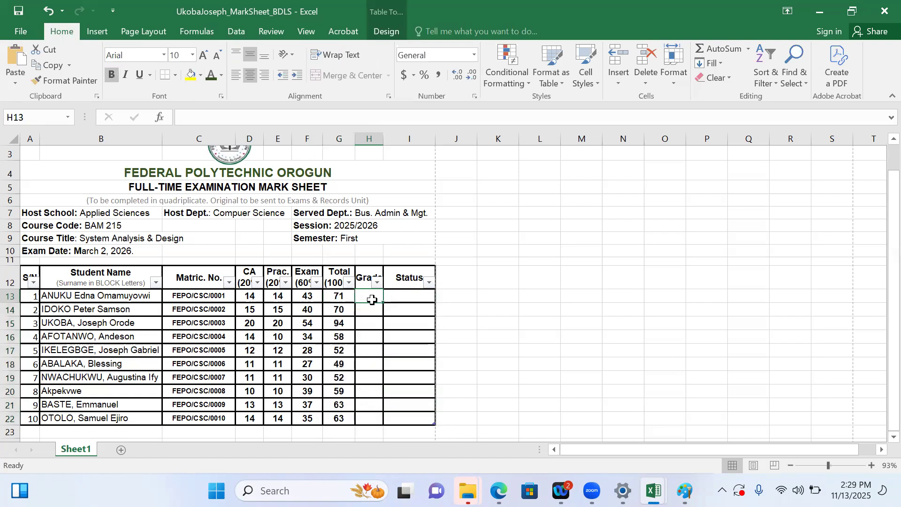
left_click(336, 298)
key("BackSpace")
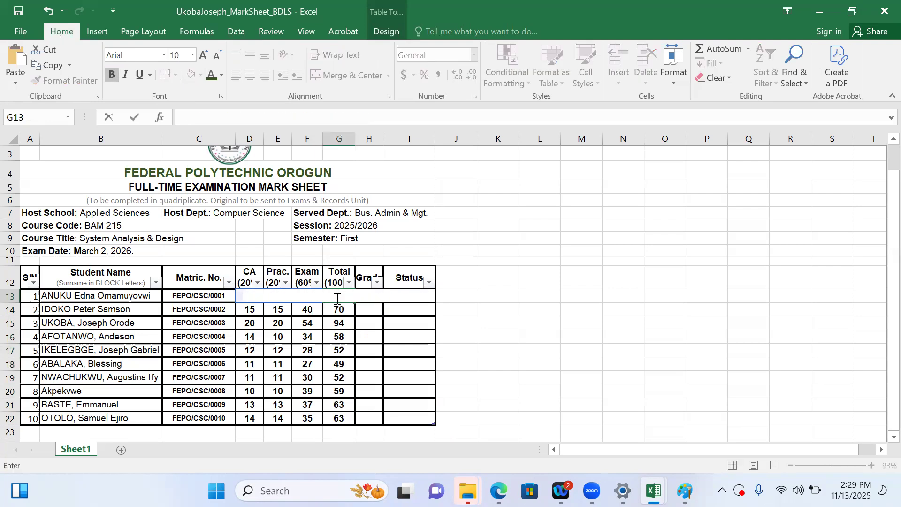
key("Return")
key("BackSpace")
key("Return")
key("BackSpace")
key("Return")
key("BackSpace")
key("Return")
key("BackSpace")
key("Return")
key("BackSpace")
key("Return")
key("BackSpace")
key("Return")
key("BackSpace")
key("Return")
key("BackSpace")
key("Return")
key("BackSpace")
key("Return")
key("Return")
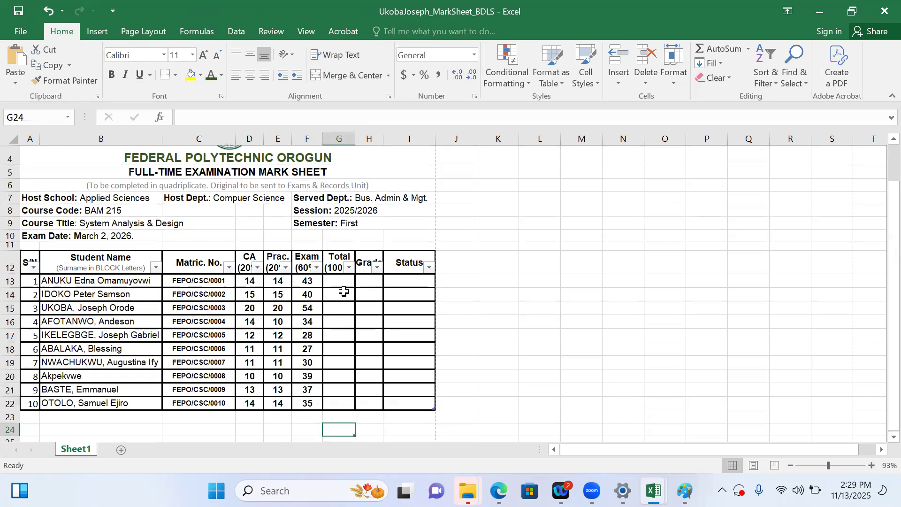
left_click(342, 281)
Switch to the Edge browser and shrink its window so the mark sheet shows behind it
mouse_move(498, 491)
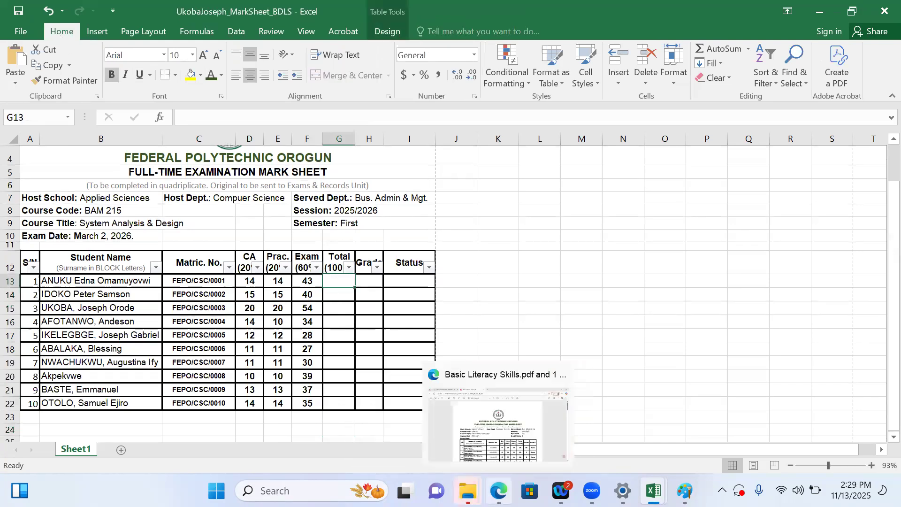
left_click(489, 442)
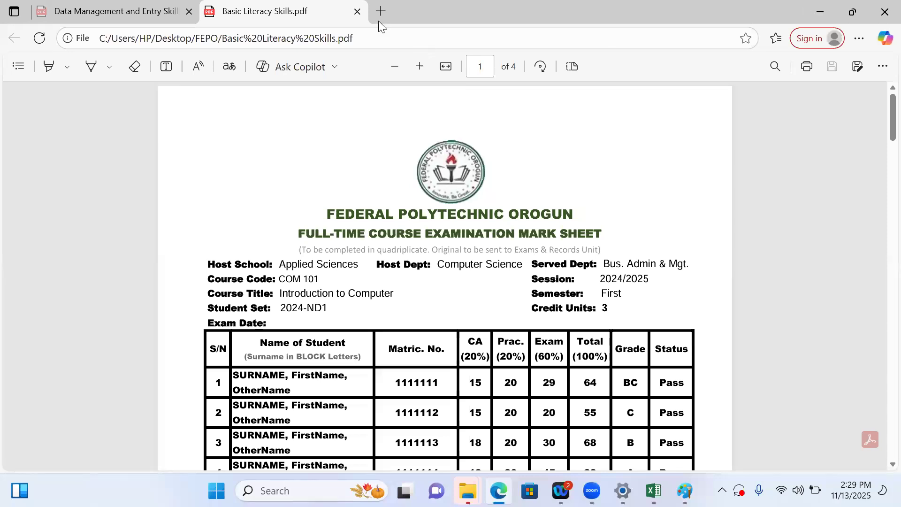
left_click(364, 39)
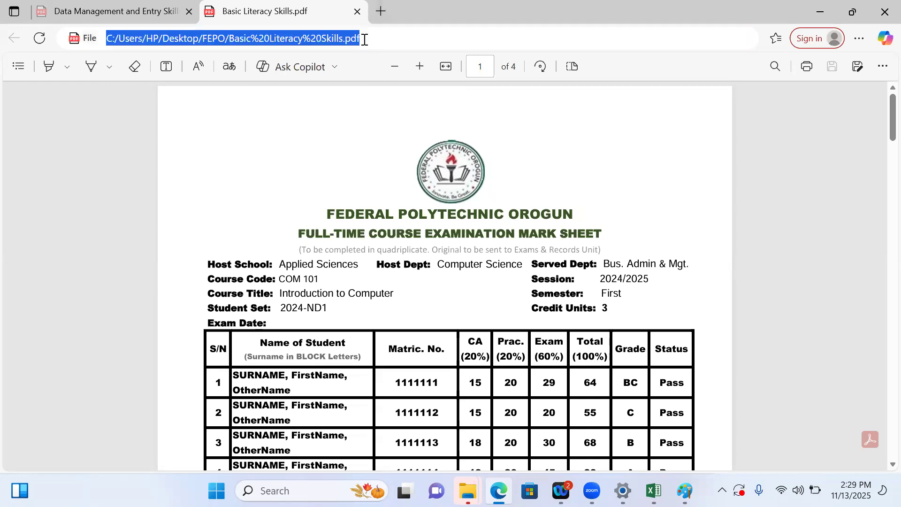
key("BackSpace")
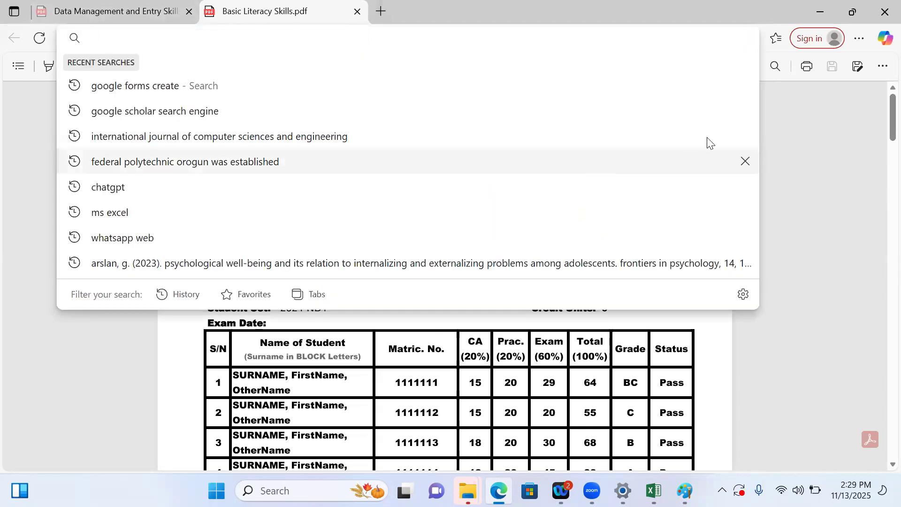
left_click(790, 12)
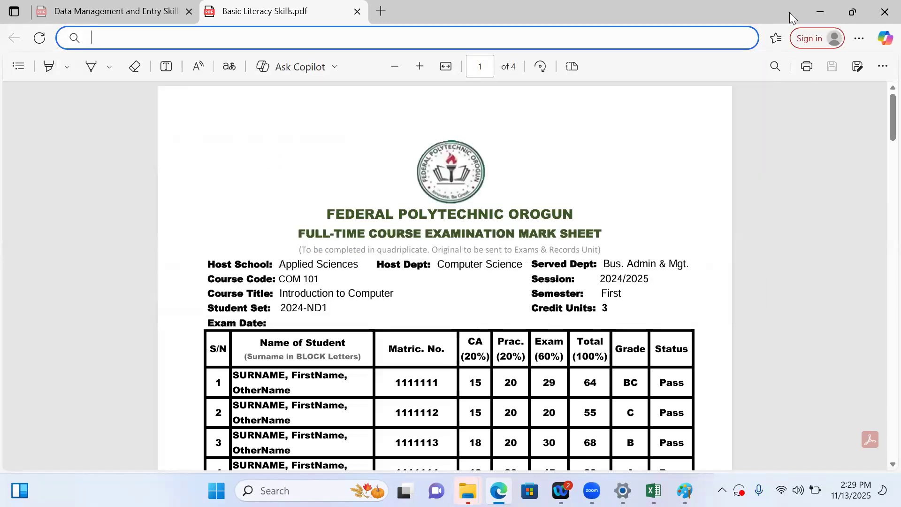
left_click(853, 11)
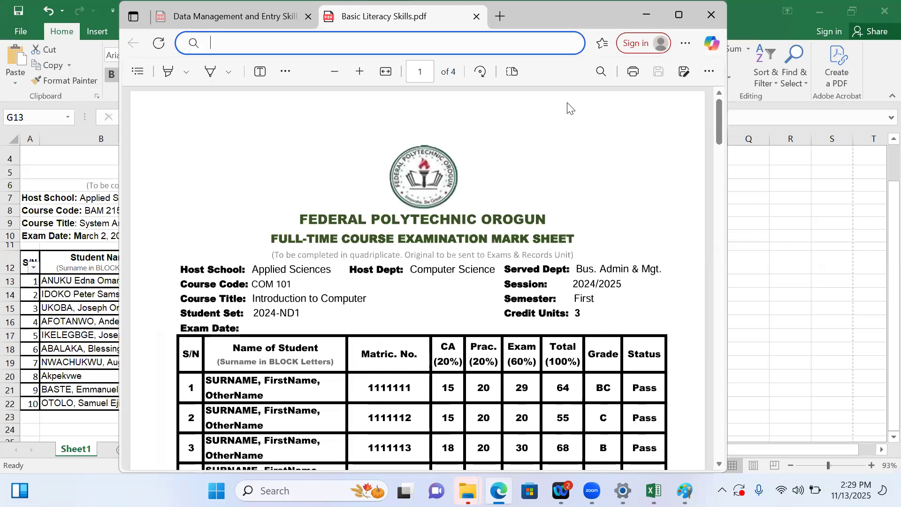
left_click(606, 71)
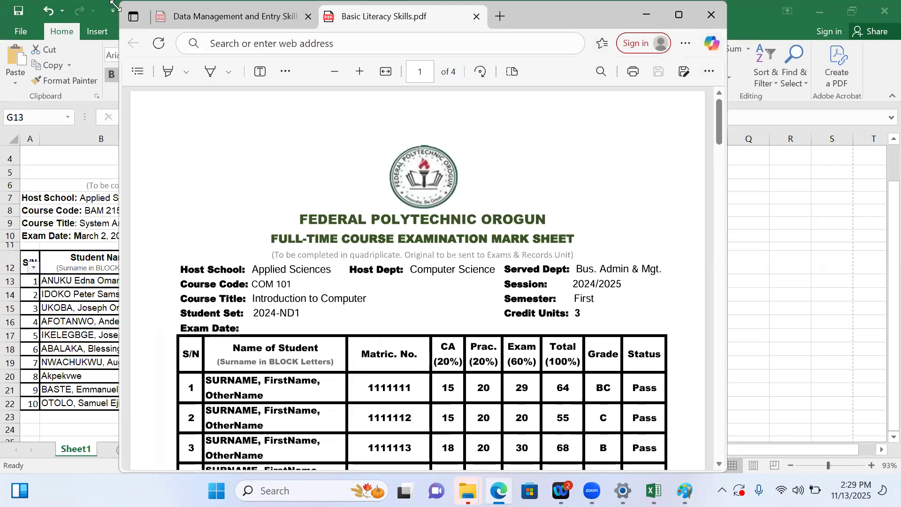
left_click(139, 10)
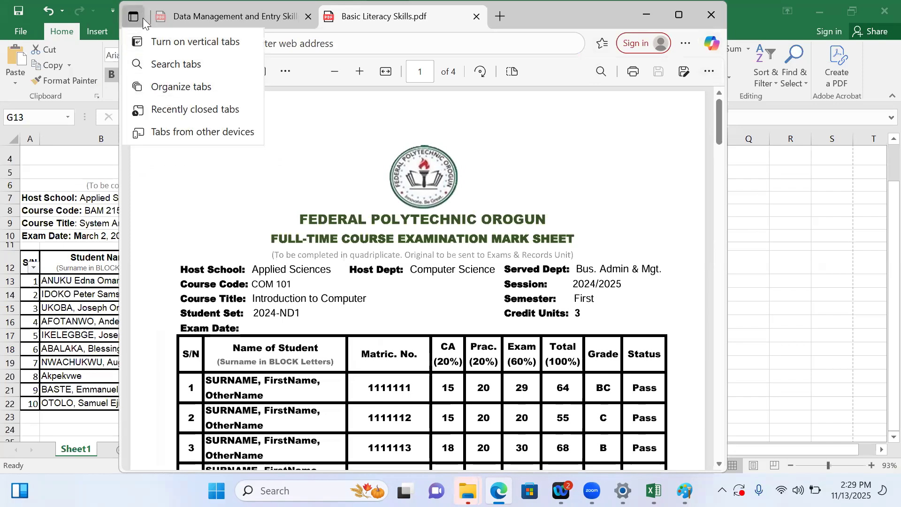
left_click(337, 166)
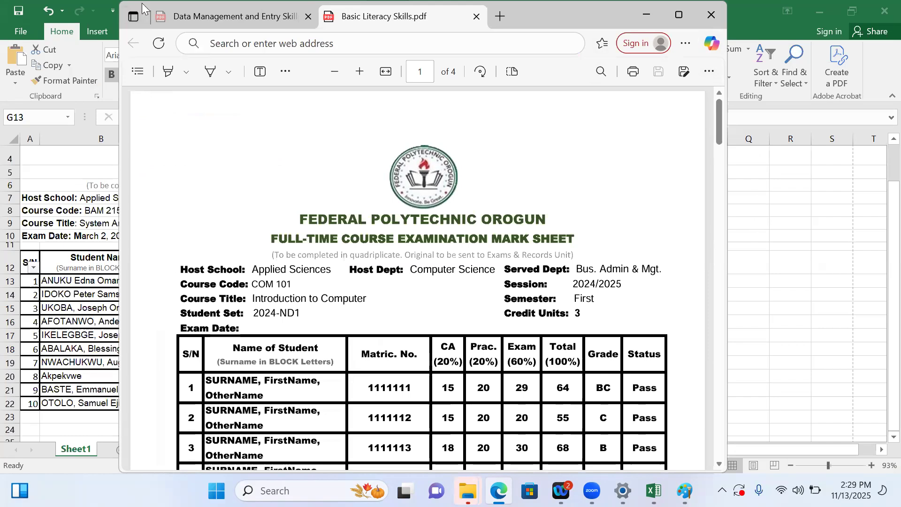
Open Google Gemini from a new browser tab and move the window down to uncover the mark sheet's score columns
left_click_drag(143, 6, 153, 101)
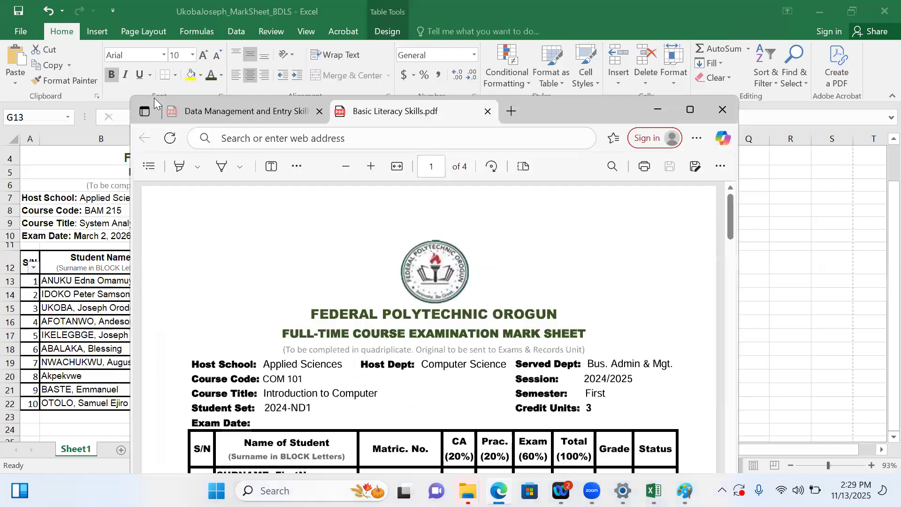
left_click(511, 111)
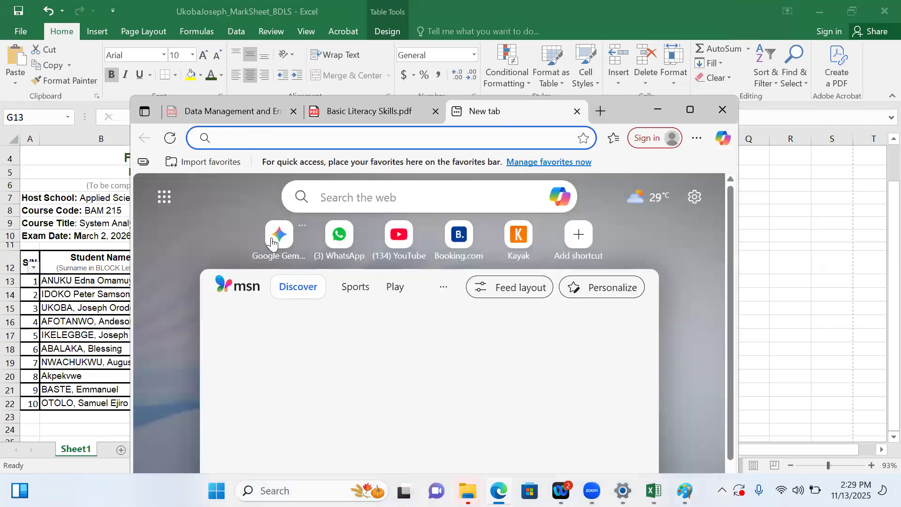
left_click(272, 242)
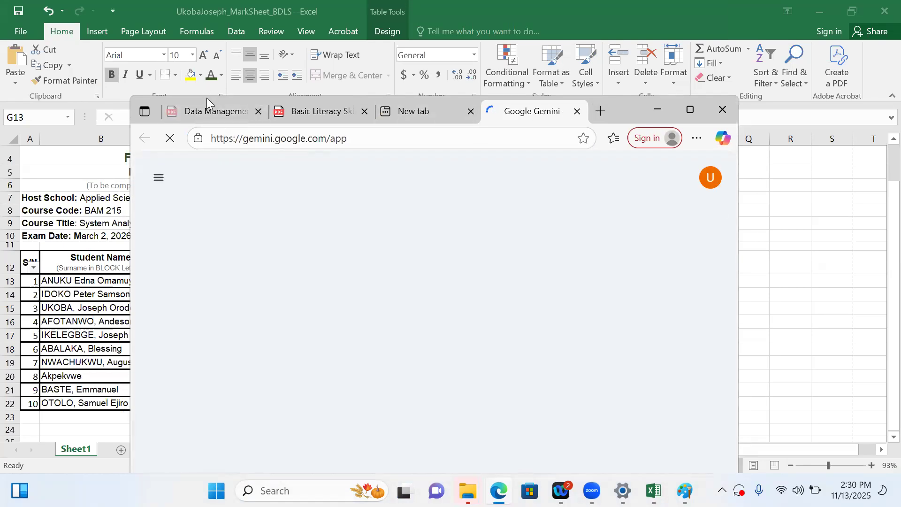
left_click_drag(208, 99, 307, 328)
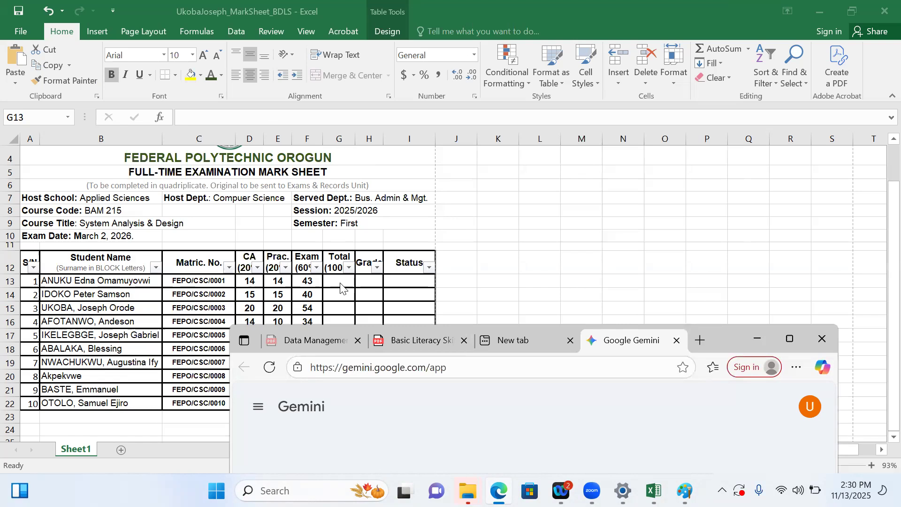
left_click(556, 331)
left_click_drag(564, 214, 543, 155)
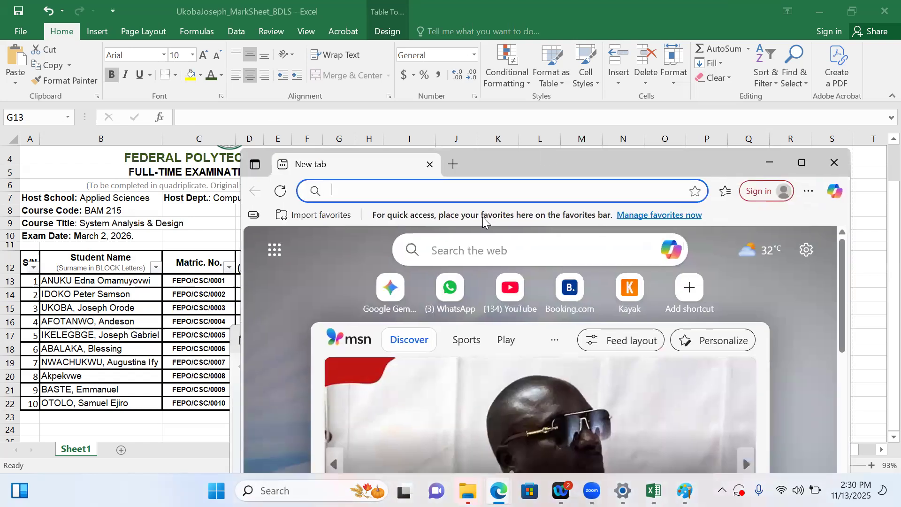
mouse_move(468, 491)
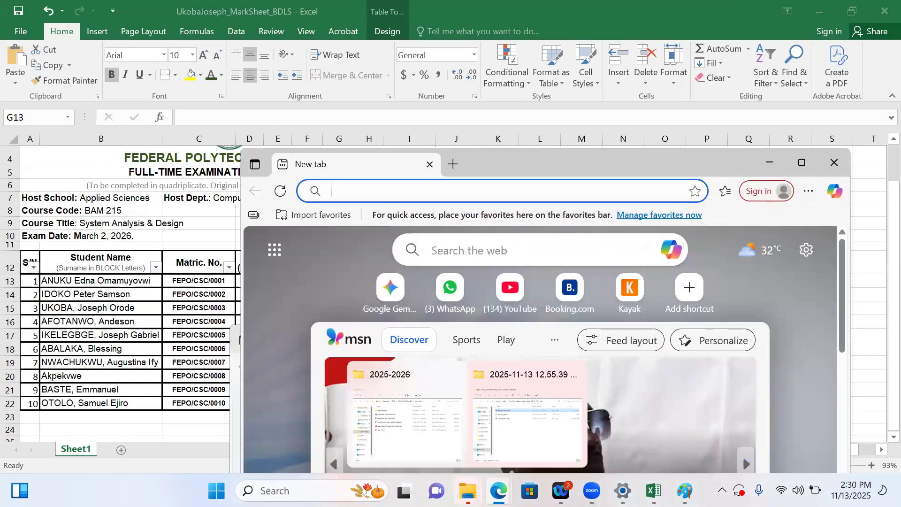
mouse_move(498, 491)
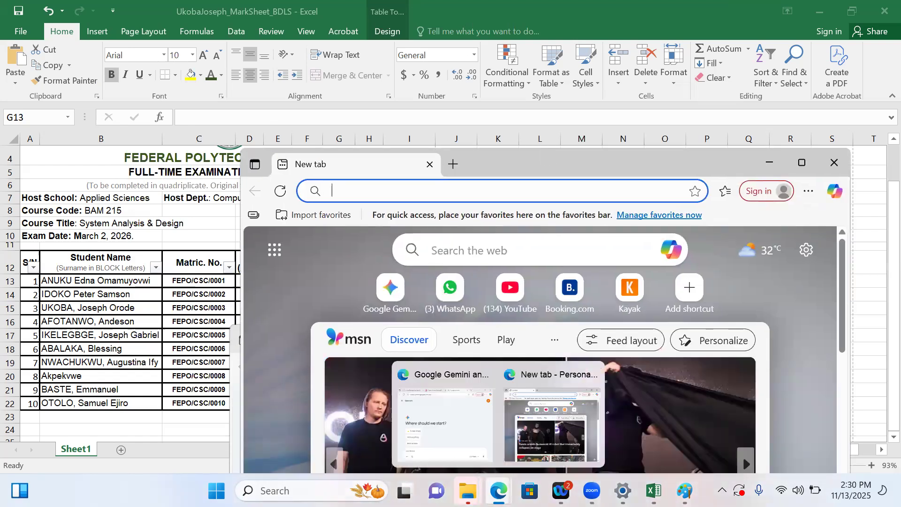
left_click(460, 425)
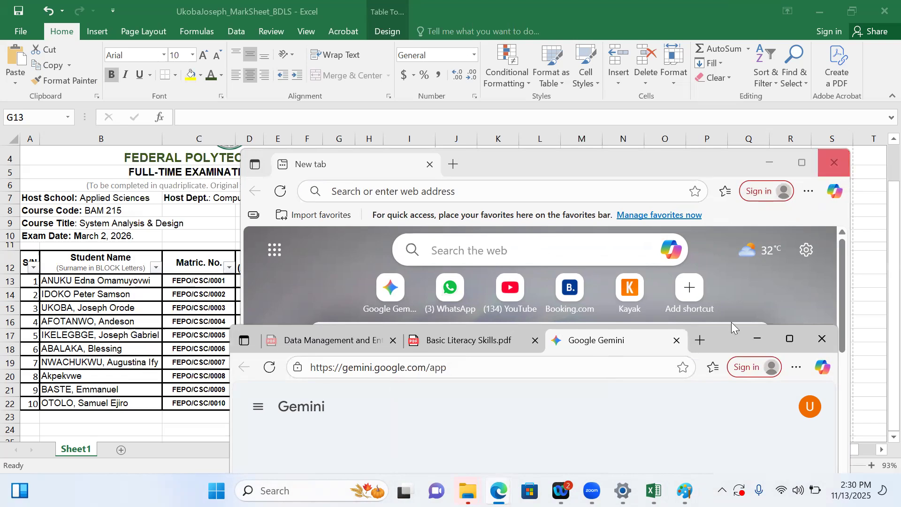
left_click(837, 162)
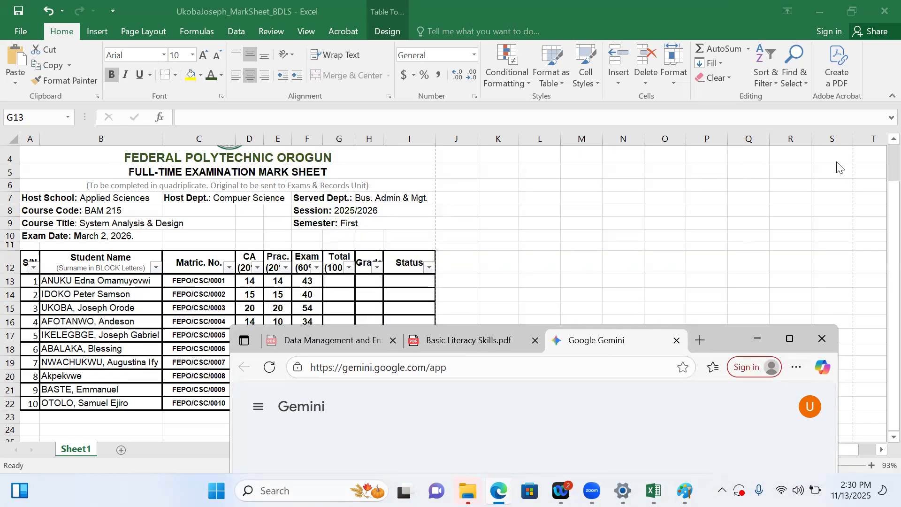
Maximize the browser window and ask Gemini "Please write the excel formula to add values from cell D13 to F13 and store in G13"
double_click(723, 334)
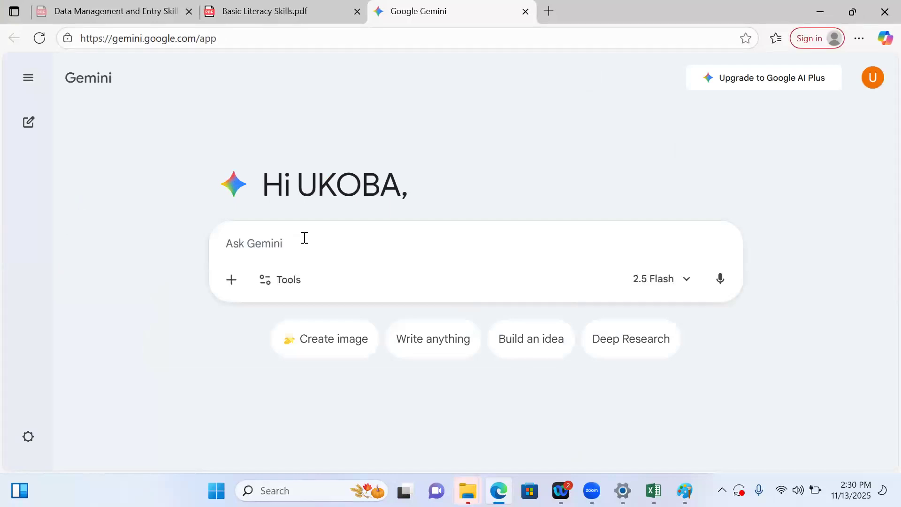
type("Pleas")
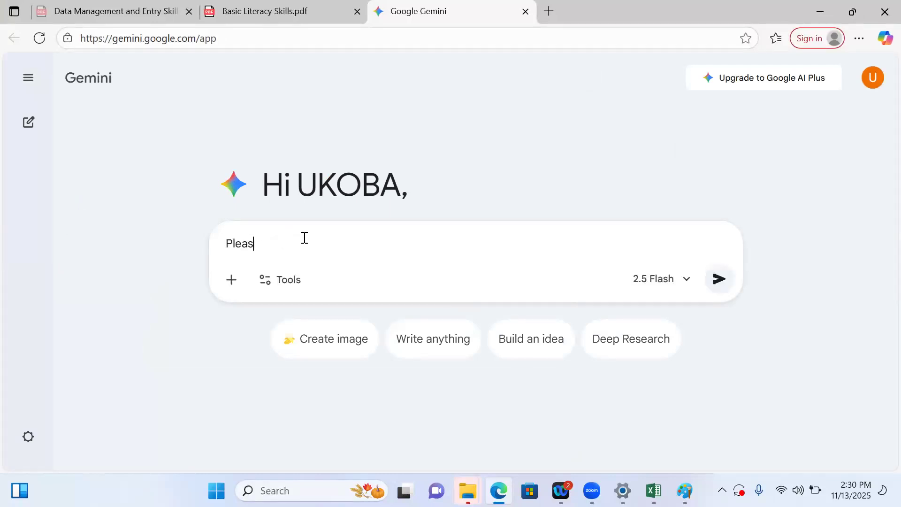
type("e write the excel formula ")
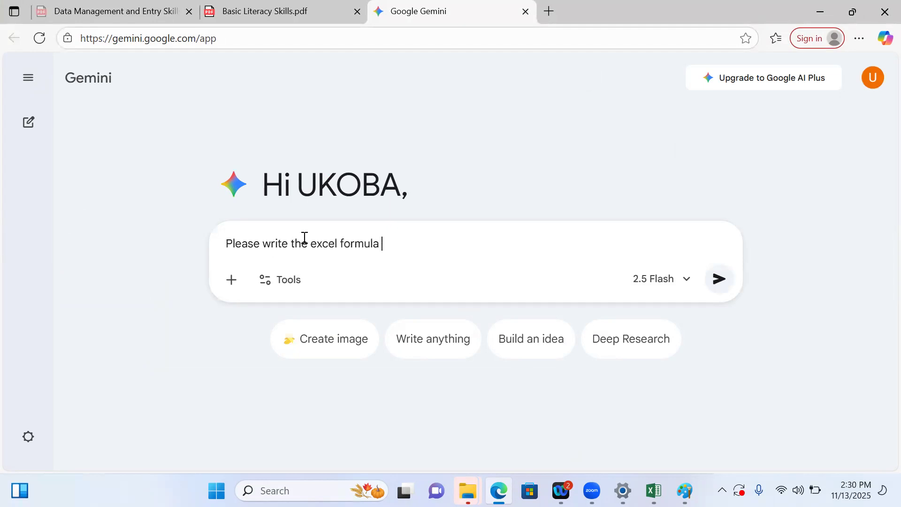
type("to add values ")
type("in")
type("from c")
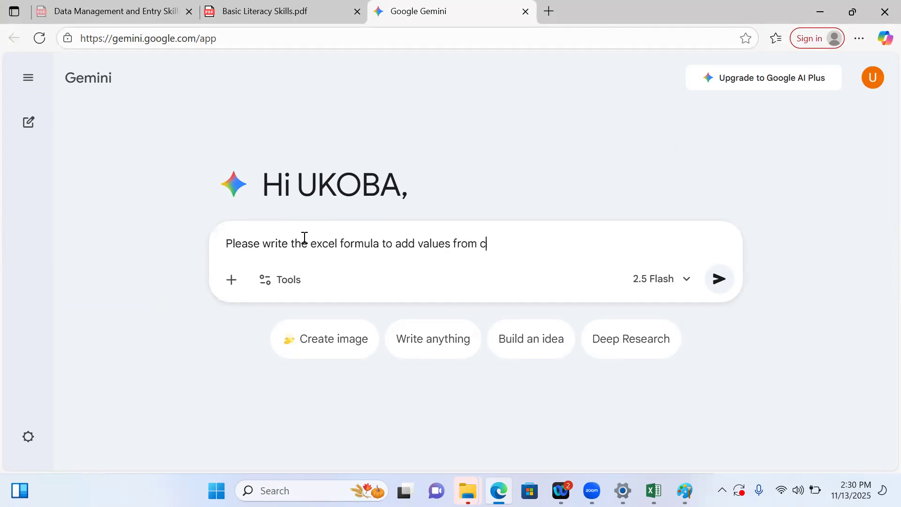
type("ell D13 to F13 and stor")
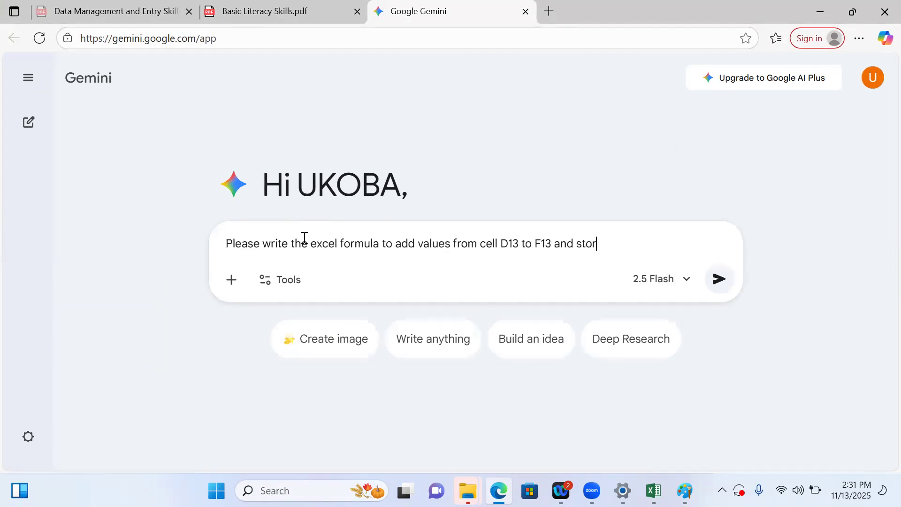
type("e in G13")
key("Return")
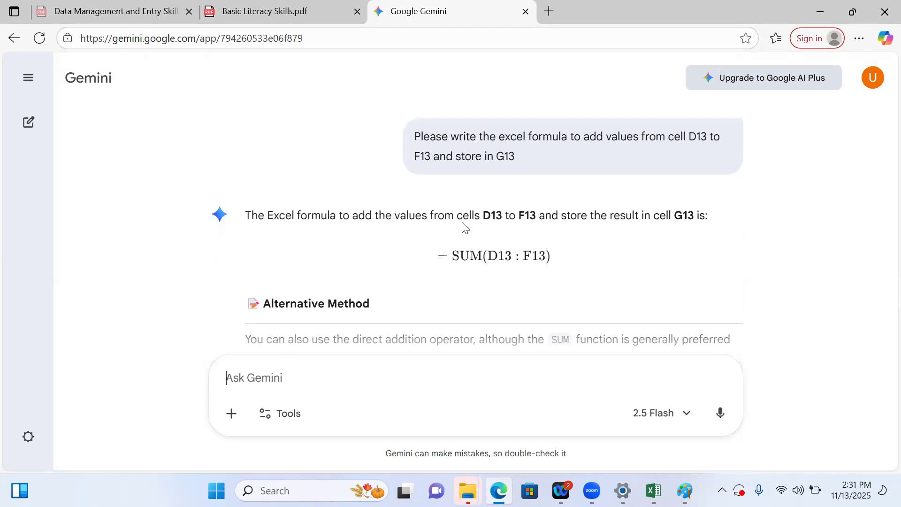
Edit the submitted Gemini prompt so it asks for the "microsoft excel formula" and resubmit it
left_click(388, 135)
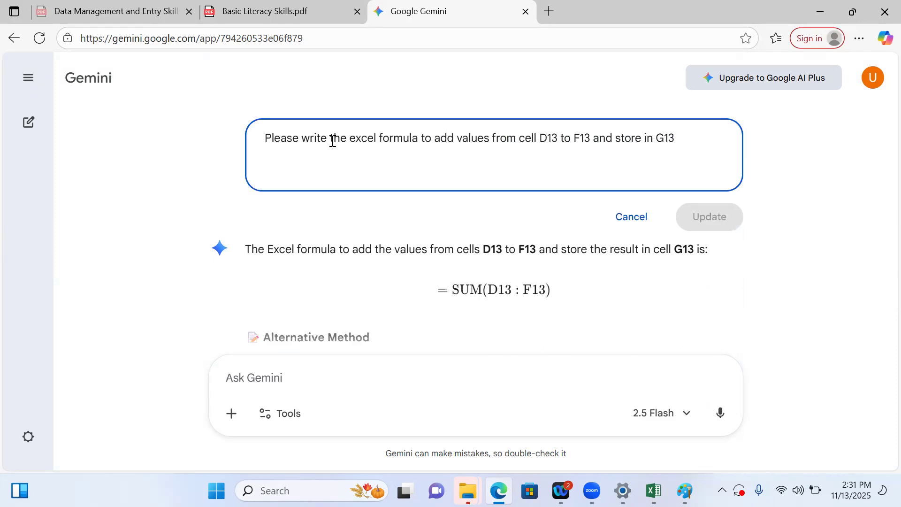
mouse_move(350, 140)
left_mouse_down()
mouse_move(304, 140)
mouse_move(346, 139)
left_mouse_up()
type("microsof")
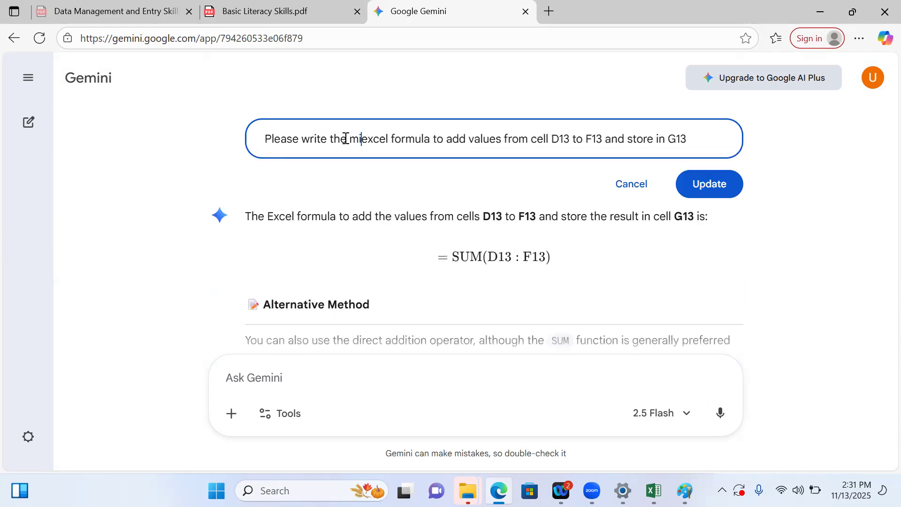
type("t")
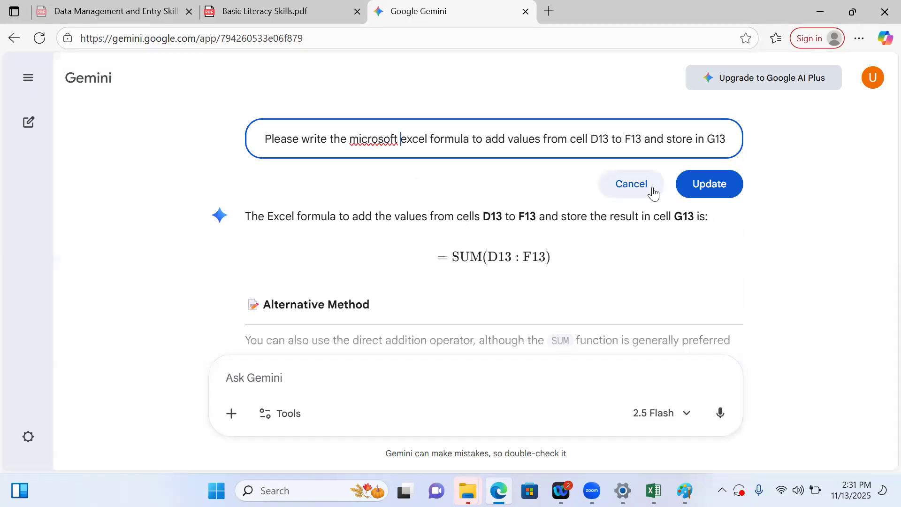
left_click(712, 190)
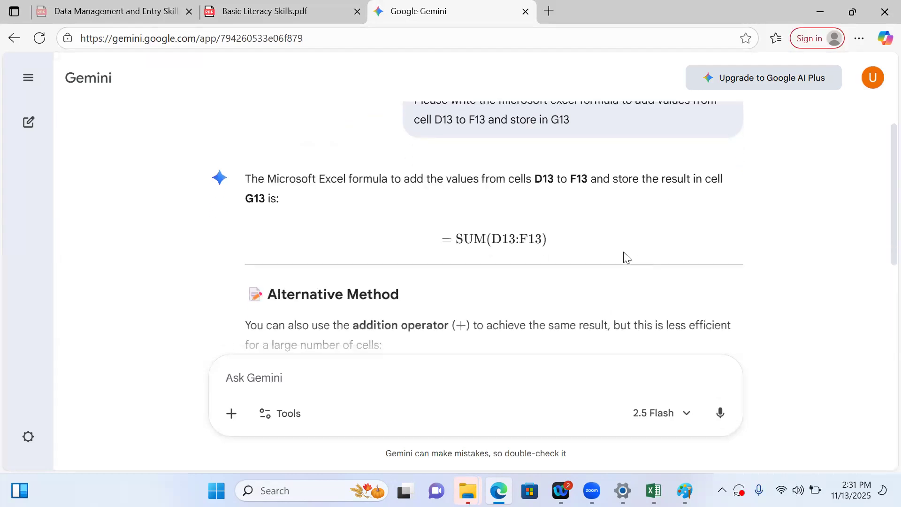
Copy the SUM(D13:F13) formula from Gemini's answer and paste it into the empty prompt box
scroll(625, 256, "up", 1)
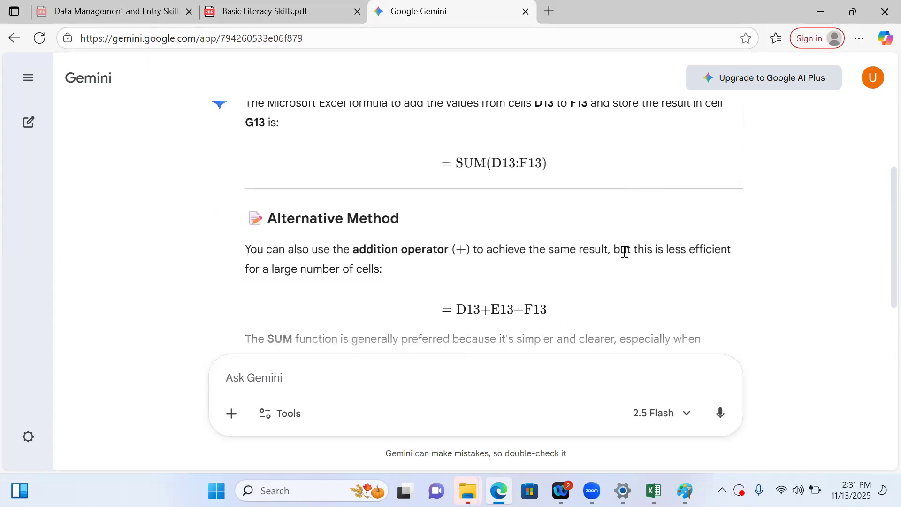
left_click_drag(558, 169, 415, 165)
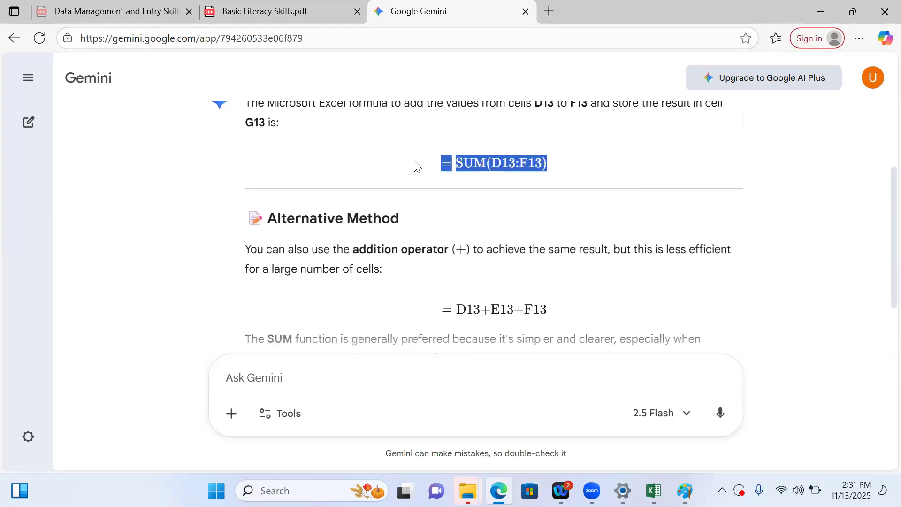
left_click(287, 381)
type("$$=\\text{SUM(D13:F13)}$$")
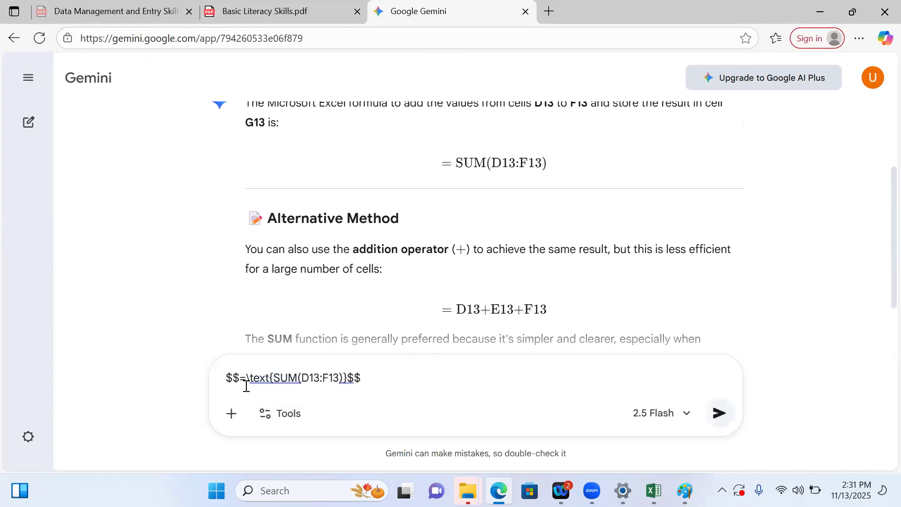
Strip the extra markup from the pasted formula so it reads =SUM(D13:F13), and cut it from the prompt box
left_click_drag(272, 379, 202, 384)
key("BackSpace")
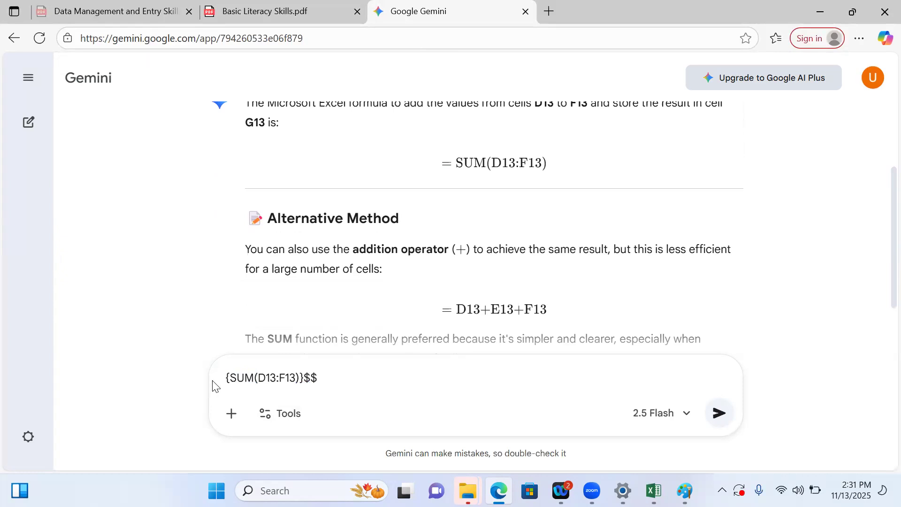
left_click(231, 378)
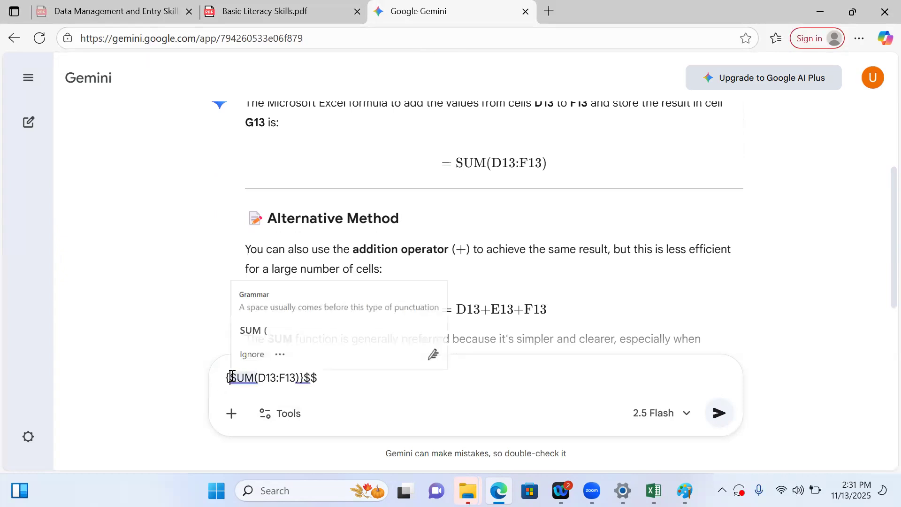
key("BackSpace")
type("=")
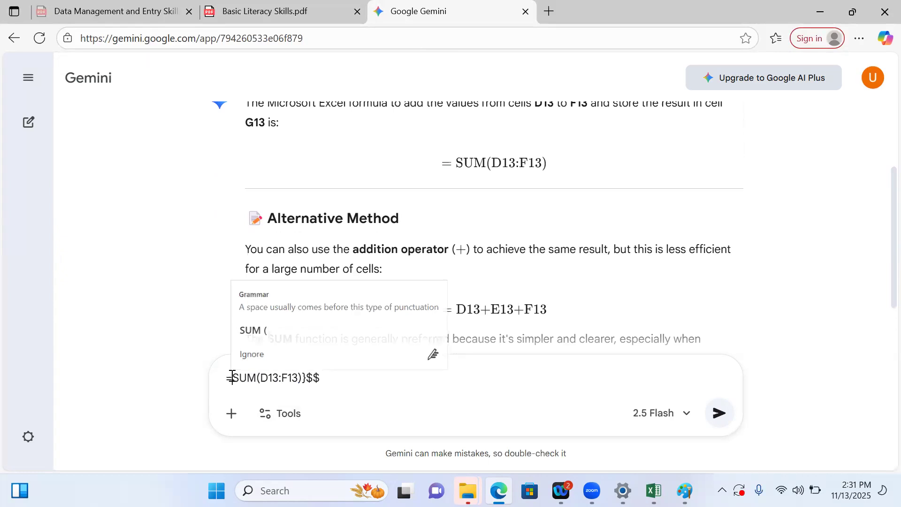
left_click_drag(327, 378, 305, 378)
key("BackSpace")
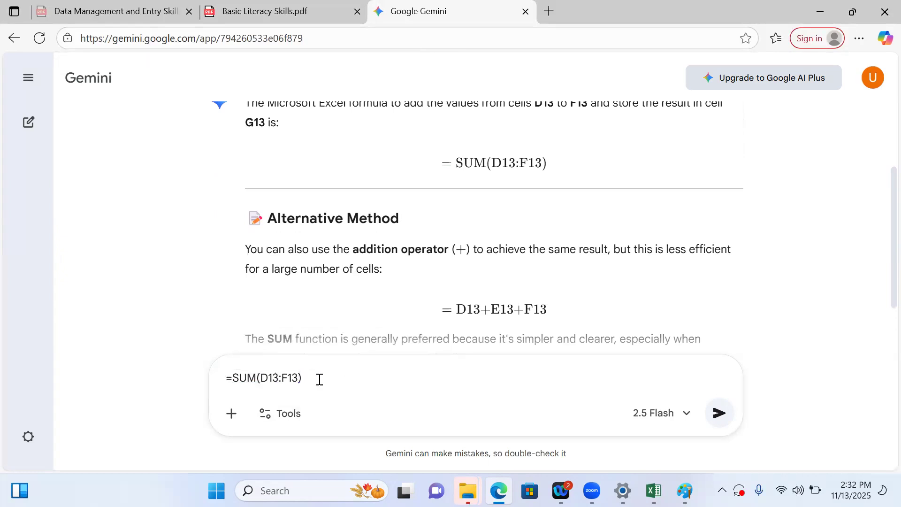
key("ctrl+a")
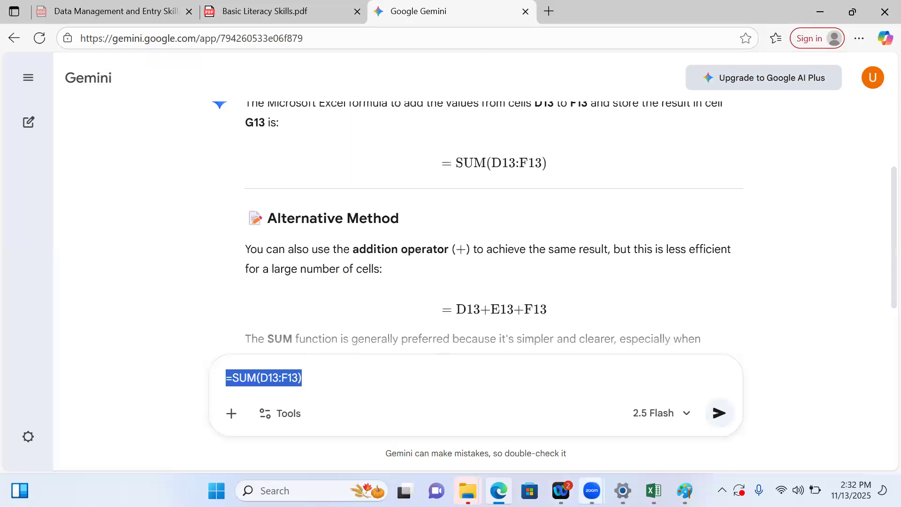
key("ctrl+x")
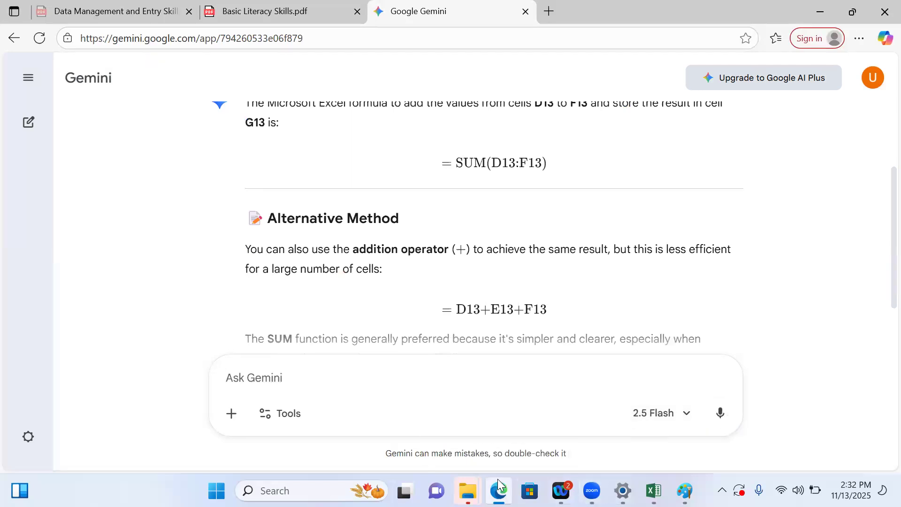
Switch to the mark sheet workbook in Excel and paste the formula into cell G13
mouse_move(653, 490)
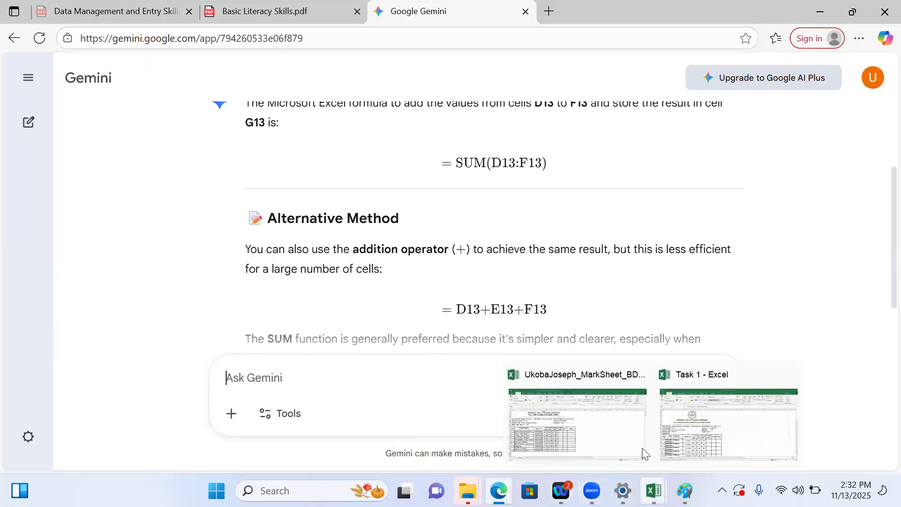
left_click(623, 426)
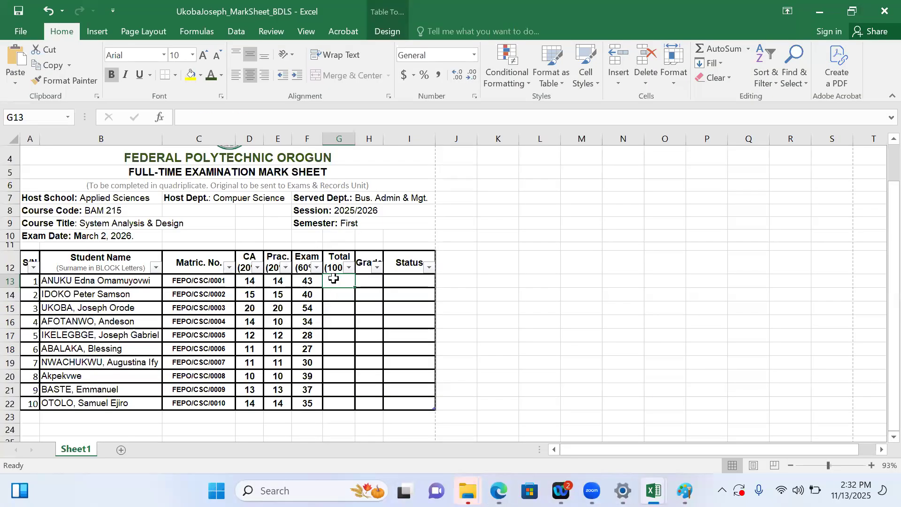
key("ctrl+v")
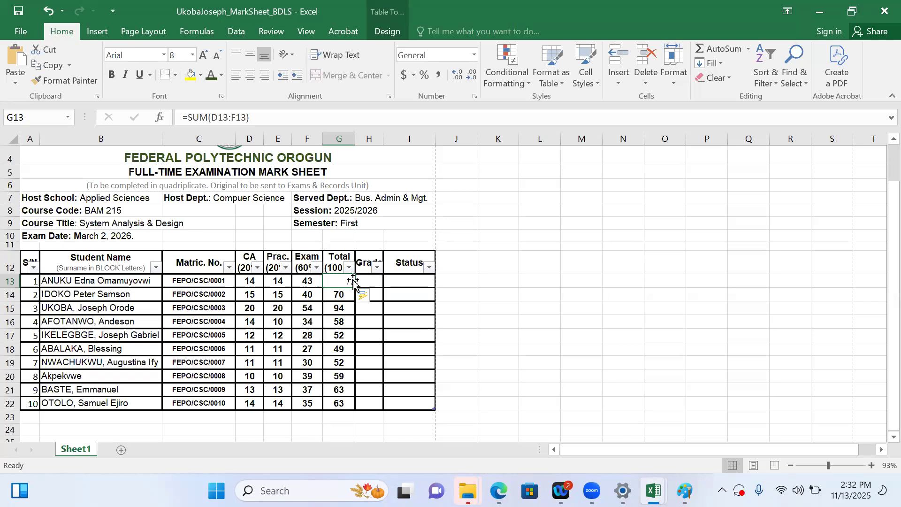
Format the total scores in G13:G22 as Arial, bold, size 10 and horizontally centred
left_click_drag(344, 367, 343, 402)
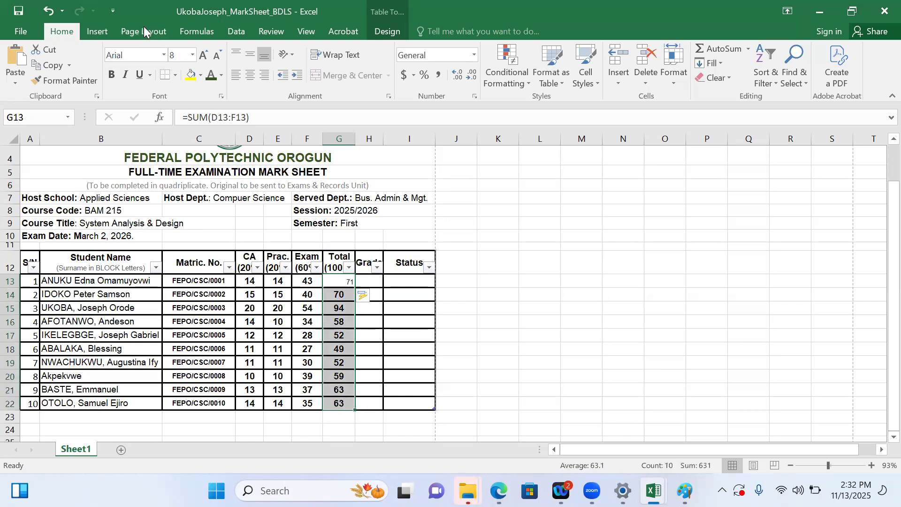
left_click(164, 55)
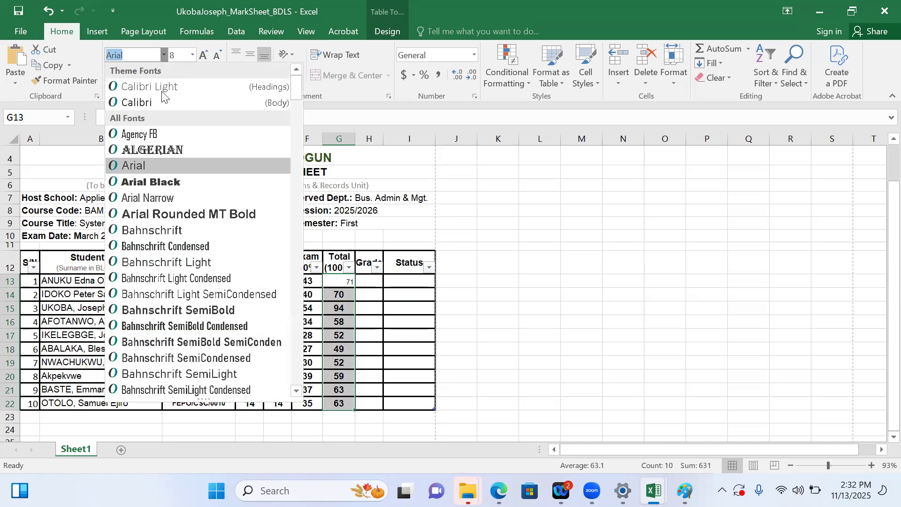
left_click(154, 166)
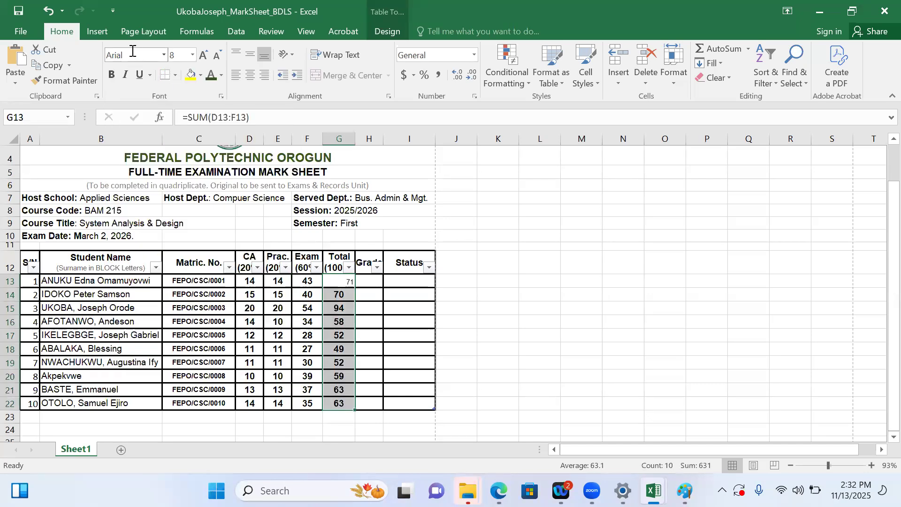
left_click(113, 76)
left_click(193, 55)
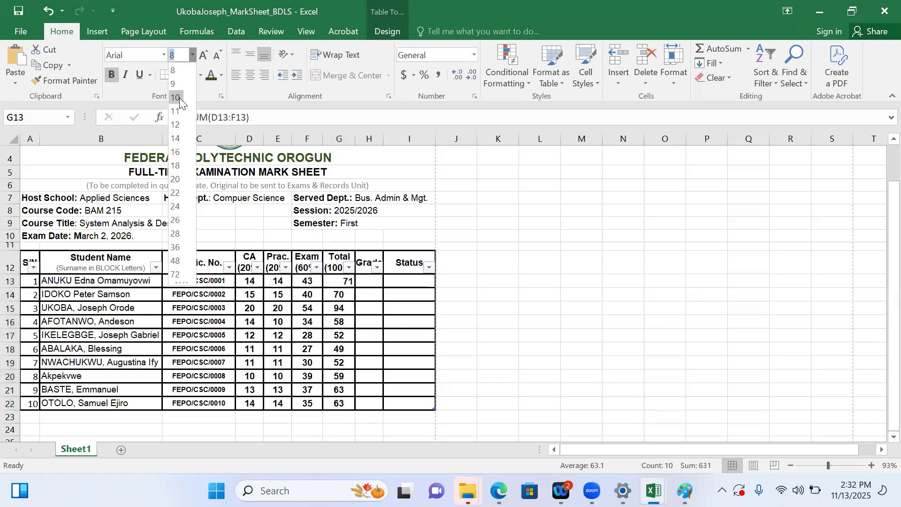
left_click(180, 98)
left_click(250, 77)
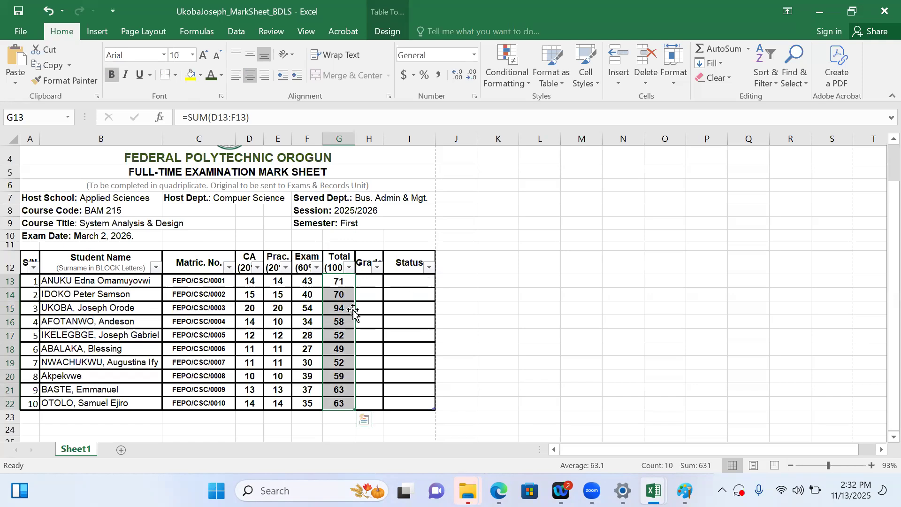
Select the first Grade cell, H13, and return to Gemini in Edge to begin a prompt with "write the formula in microsoft excel to"
left_click(367, 282)
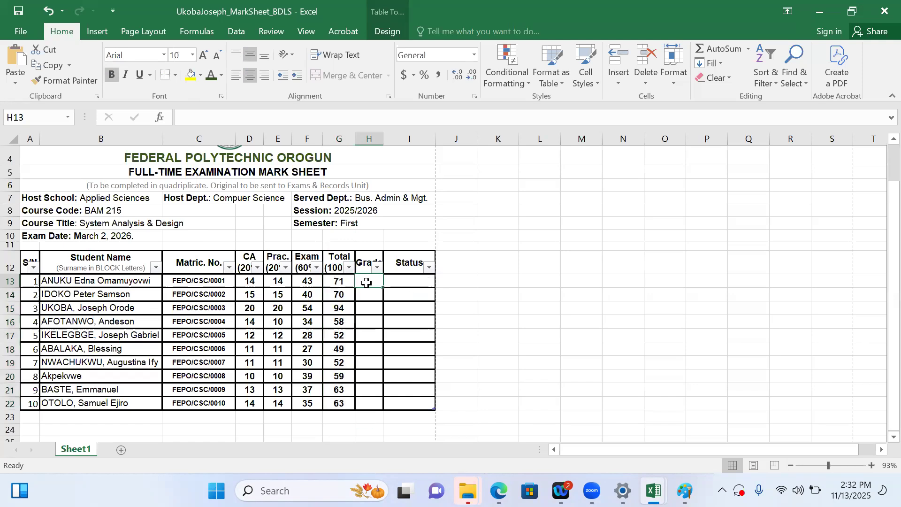
mouse_move(499, 490)
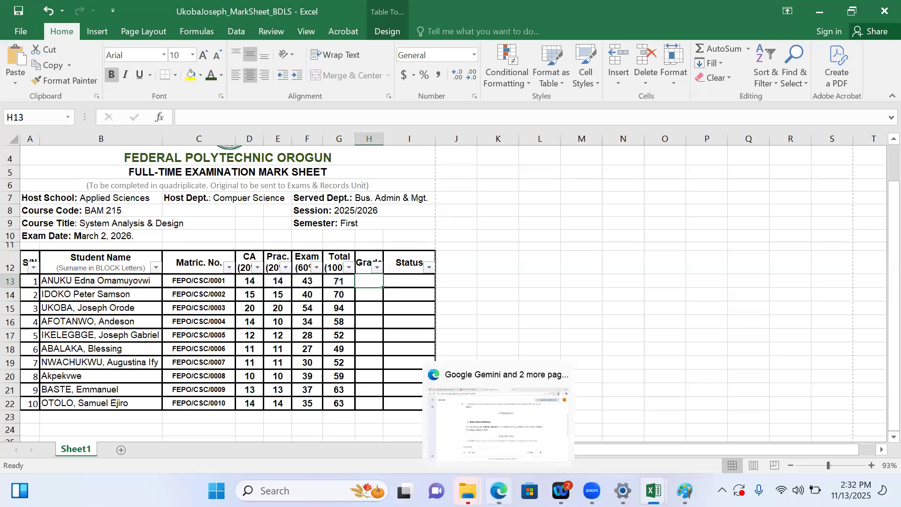
left_click(503, 428)
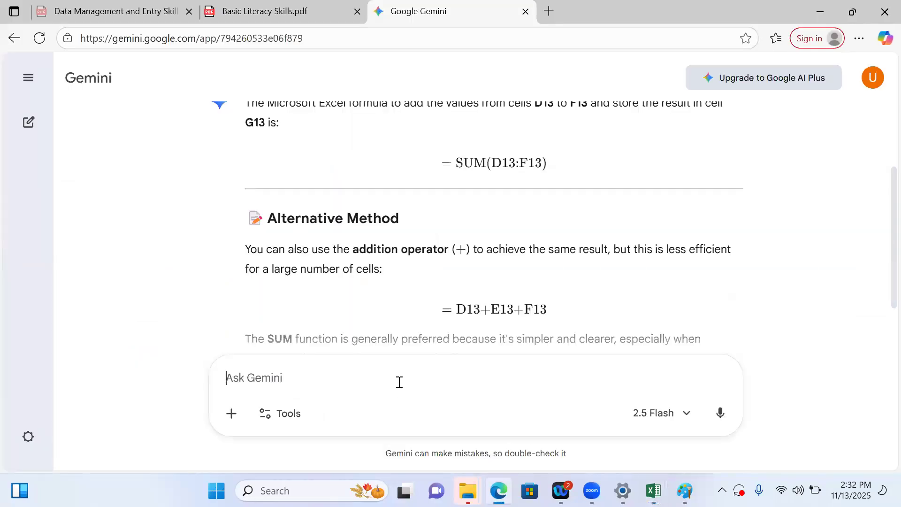
type("write t")
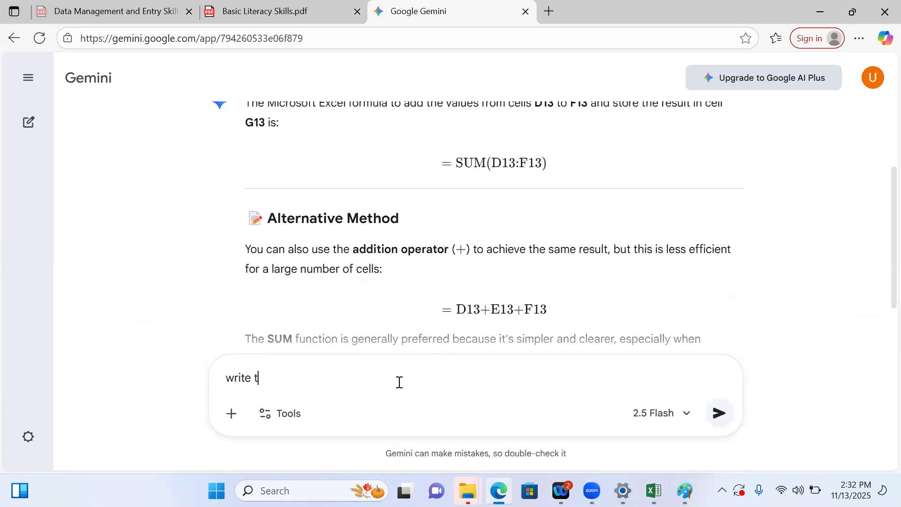
type("he foor")
key("BackSpace")
key("BackSpace")
key("BackSpace")
type("formula in mocro")
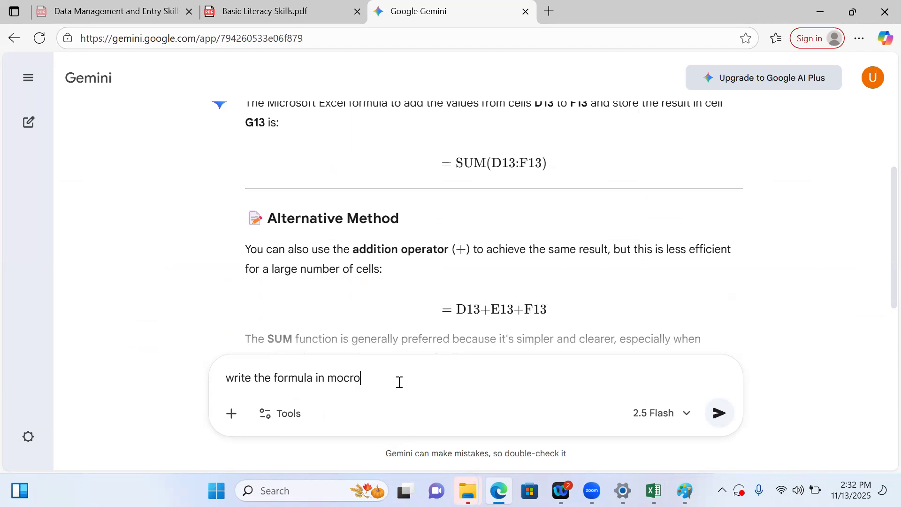
type("soft")
key("BackSpace")
key("BackSpace")
key("BackSpace")
key("BackSpace")
key("BackSpace")
key("BackSpace")
key("BackSpace")
key("BackSpace")
key("BackSpace")
type("icrosoft excel to")
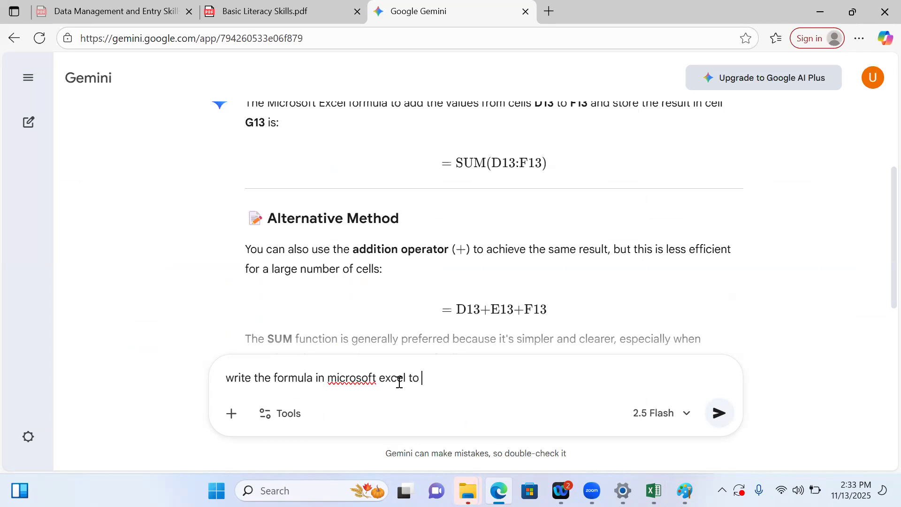
Correct "microsoft" to "Microsoft" in the unsent prompt with the spelling suggestion
right_click(365, 383)
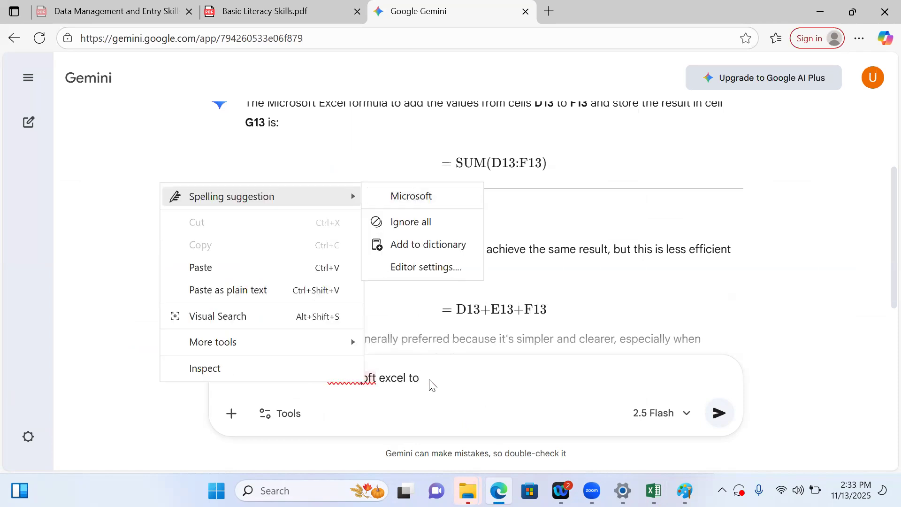
left_click(488, 378)
left_click(362, 378)
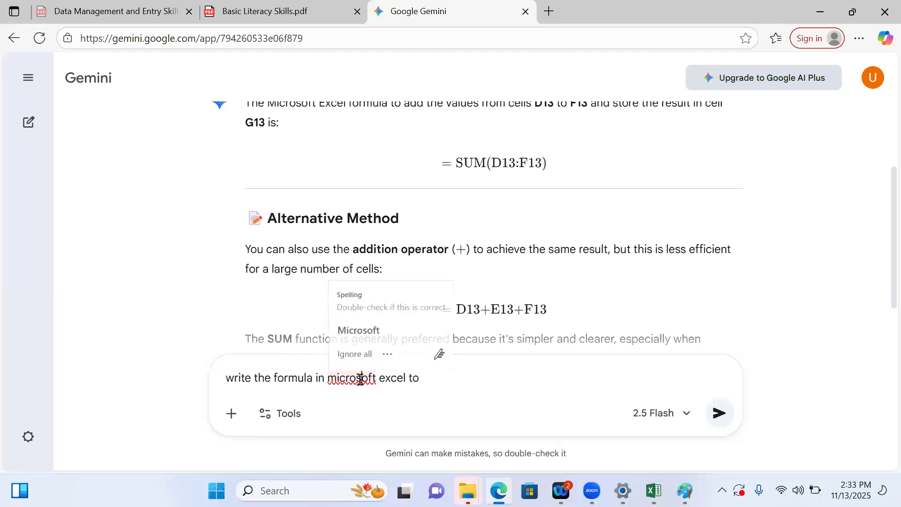
left_click(360, 331)
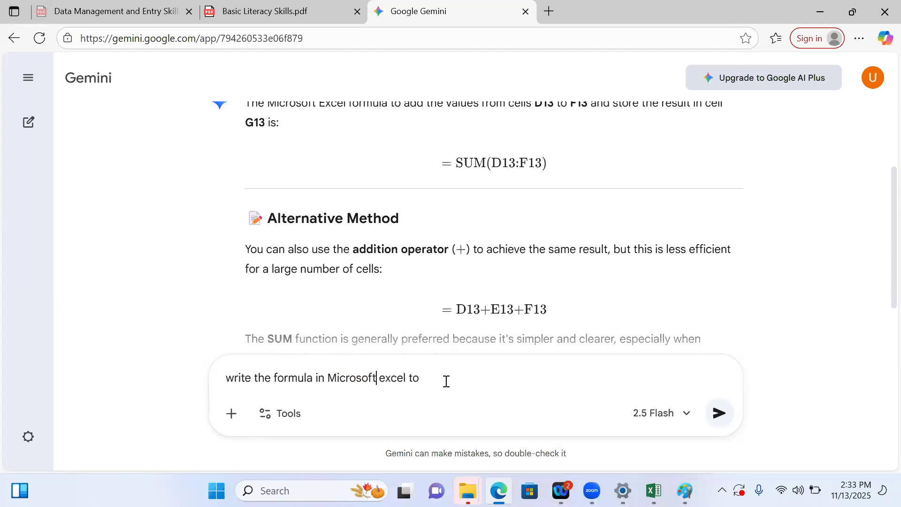
Continue the prompt with "calculate the grade form the calculated total score in G13 and store in H13", correcting the mistyped cell references
type("calculate the grade ")
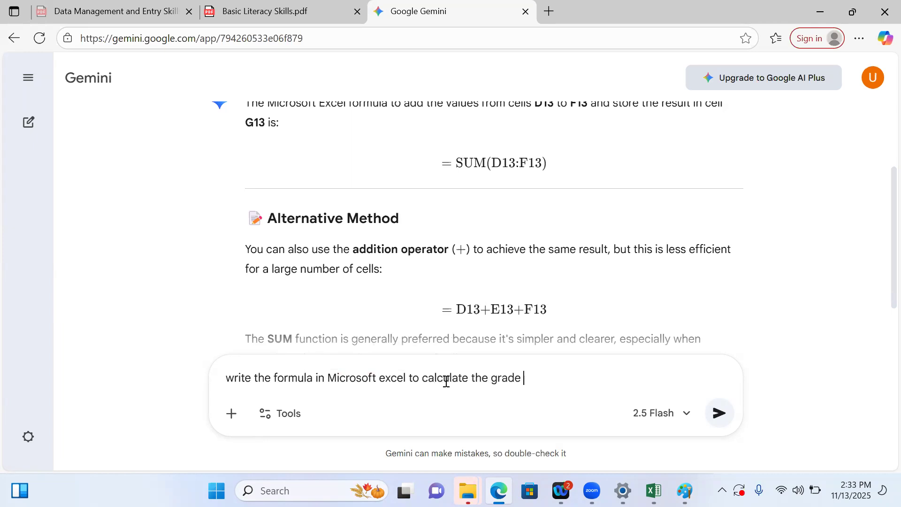
type("form the calculat")
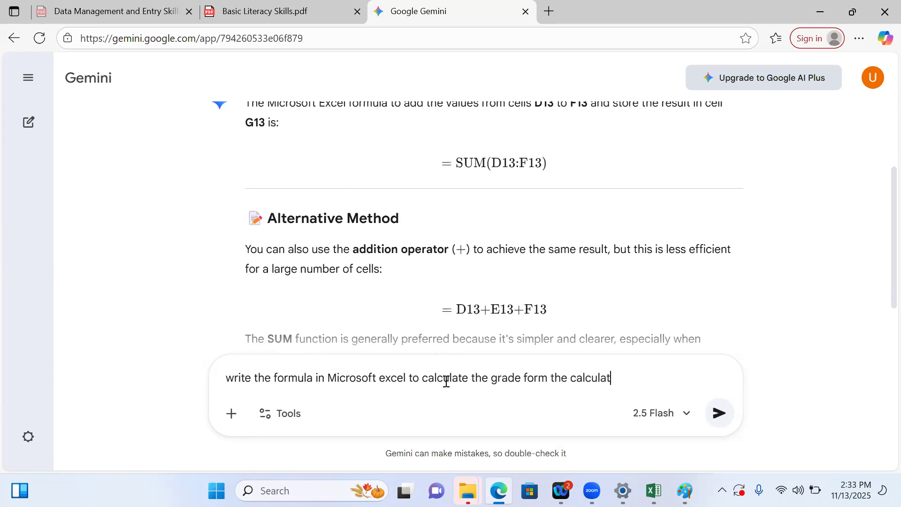
type("ed total score in ")
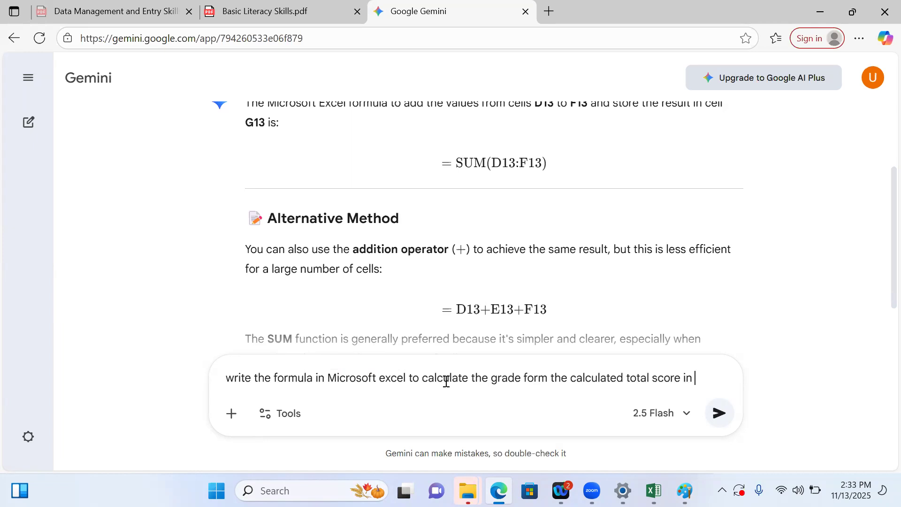
type("G!3 and store in H!3")
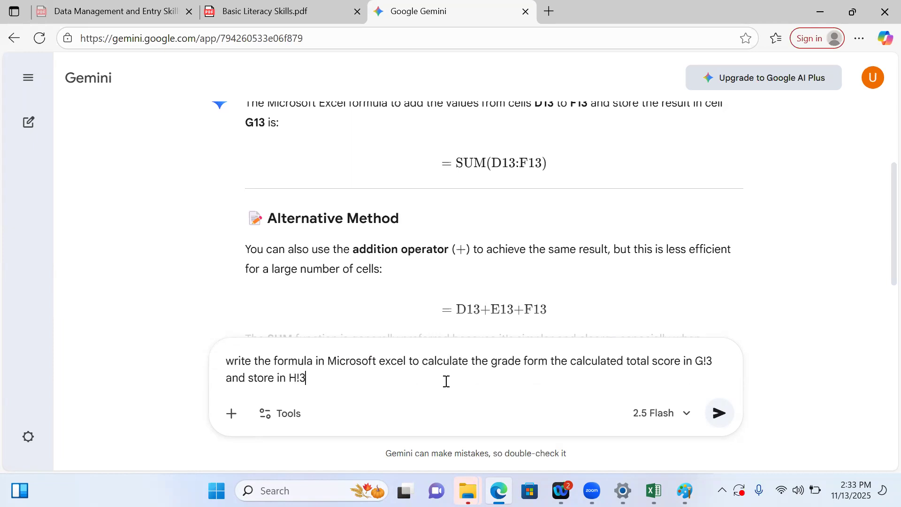
type("13")
left_click(708, 362)
key("BackSpace")
type("13 using the Niger")
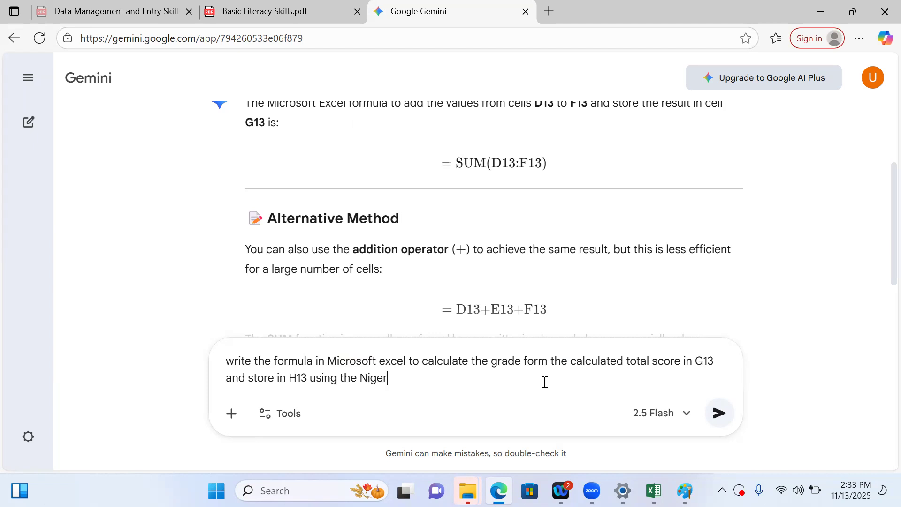
type("ian Polytechni")
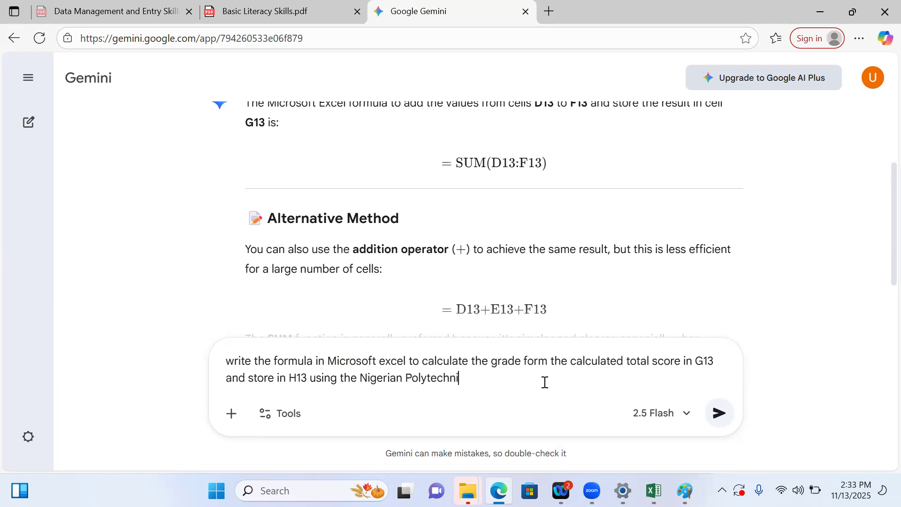
type("c Grading System")
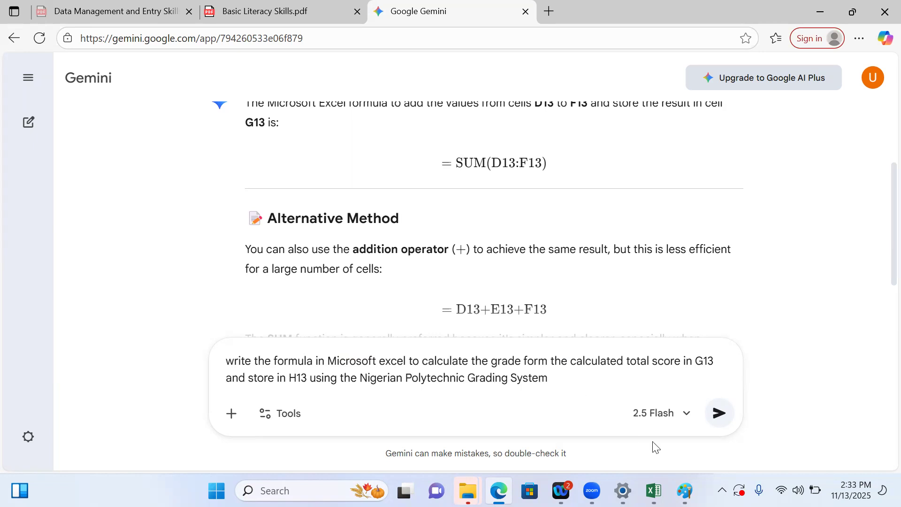
Complete the prompt with "using the Nigerian Polytechnic Grading System" and submit it to Gemini
left_click(719, 413)
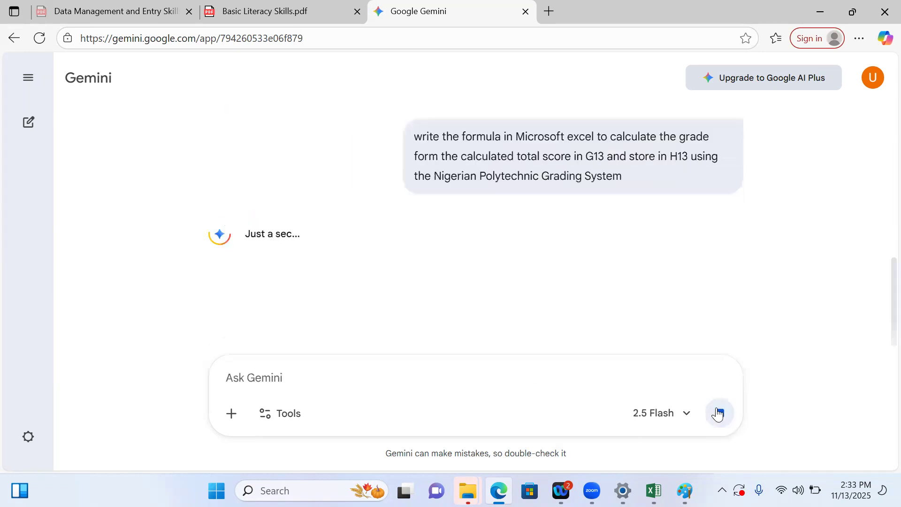
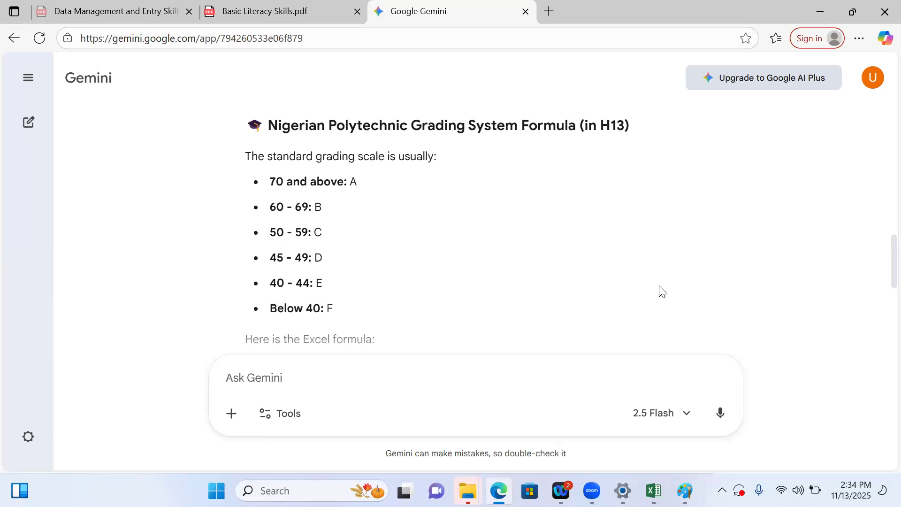
Ask Gemini in a follow-up prompt: "Please use the Polytechnic grading system"
scroll(662, 291, "down", 3)
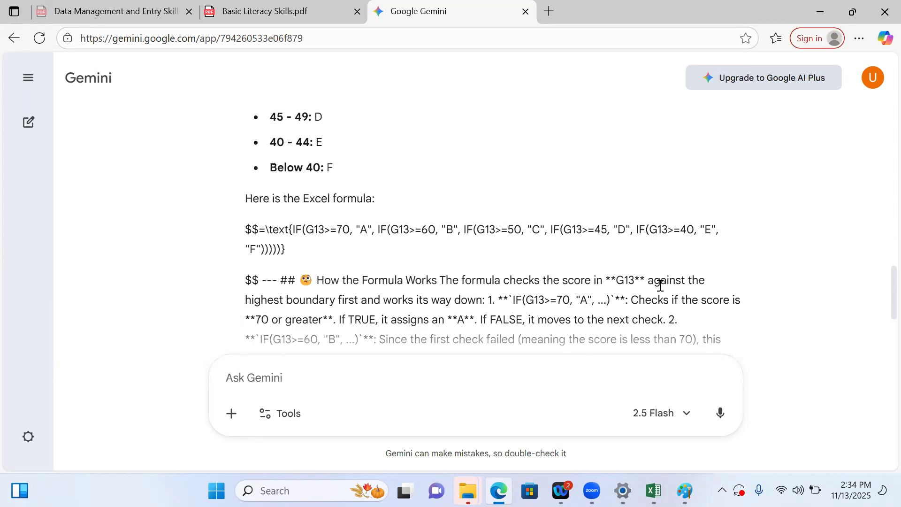
scroll(662, 291, "up", 7)
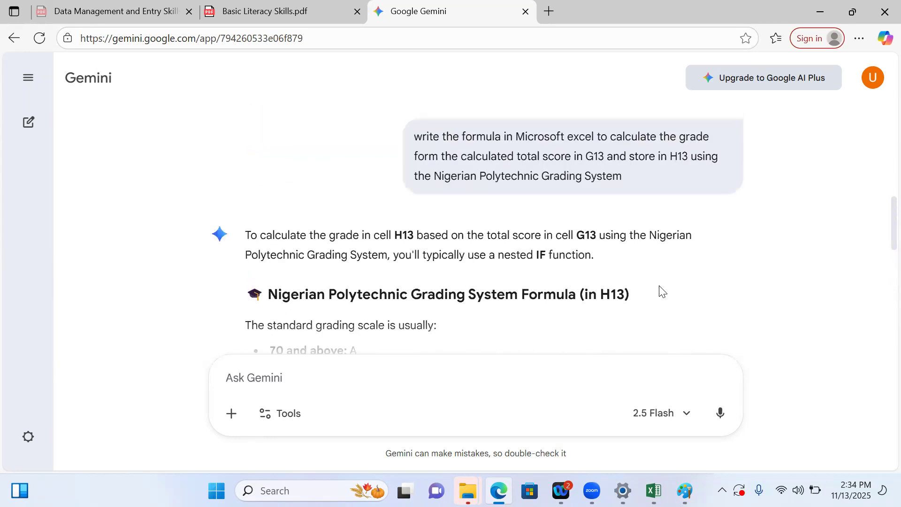
scroll(662, 292, "down", 7)
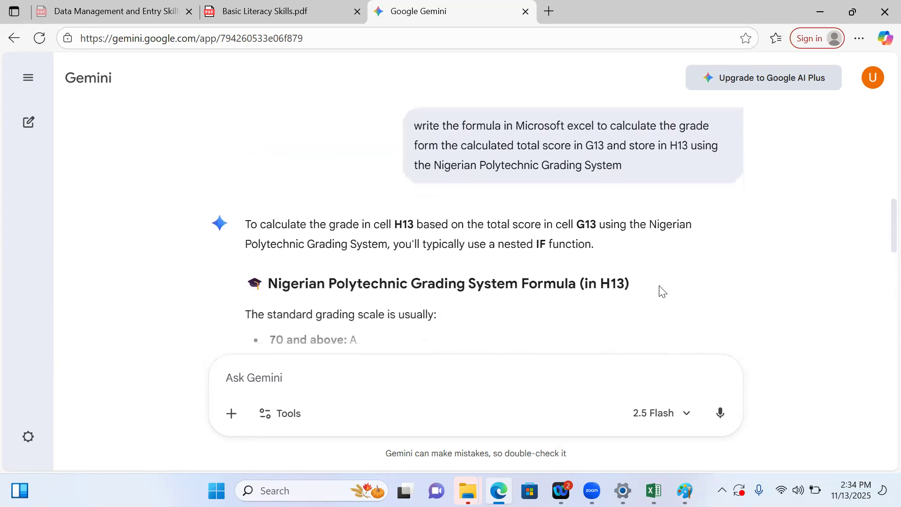
scroll(660, 286, "down", 1)
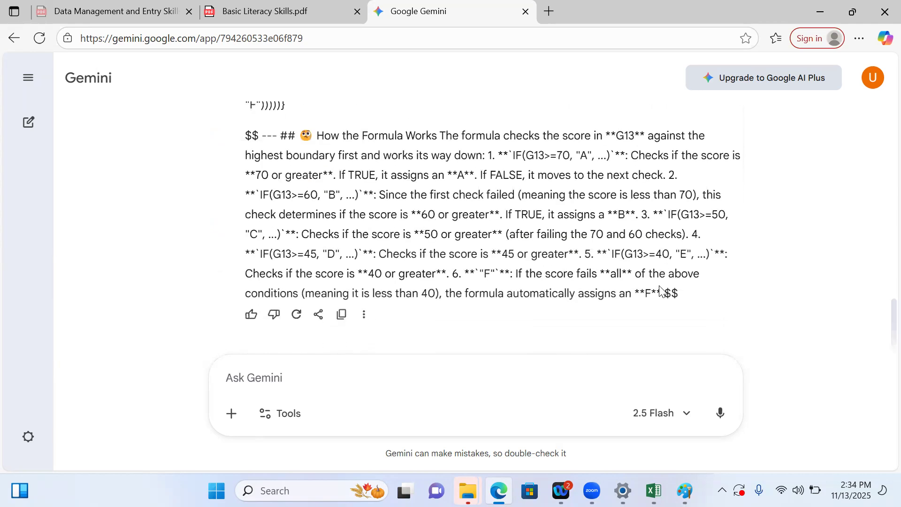
left_click(349, 381)
type("Please us")
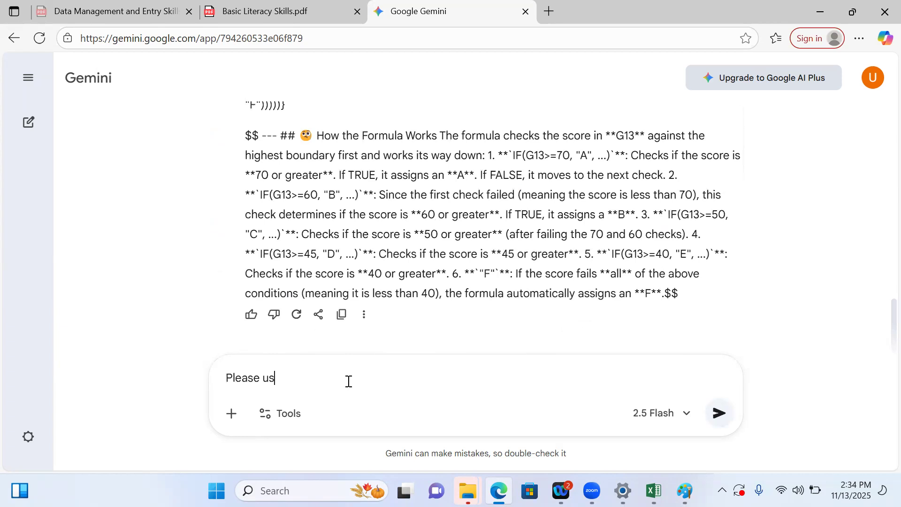
type("e the Polytechnic grading system")
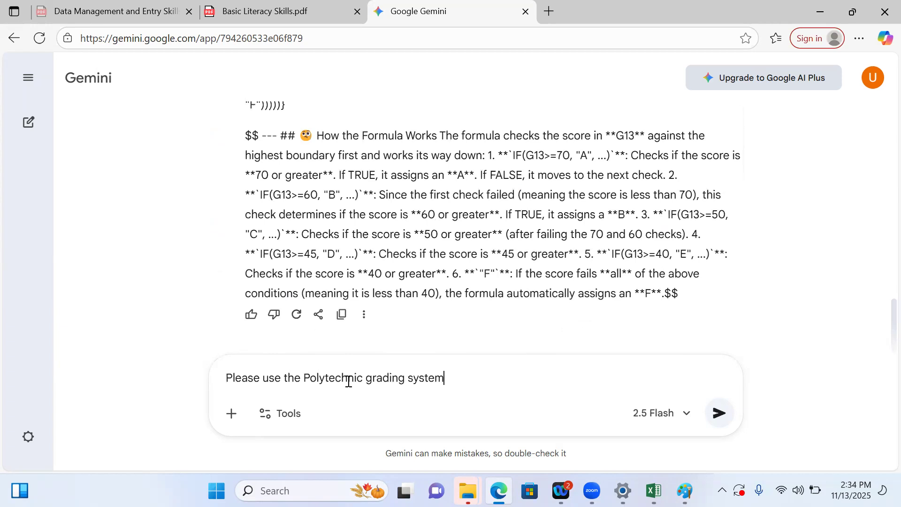
key("Return")
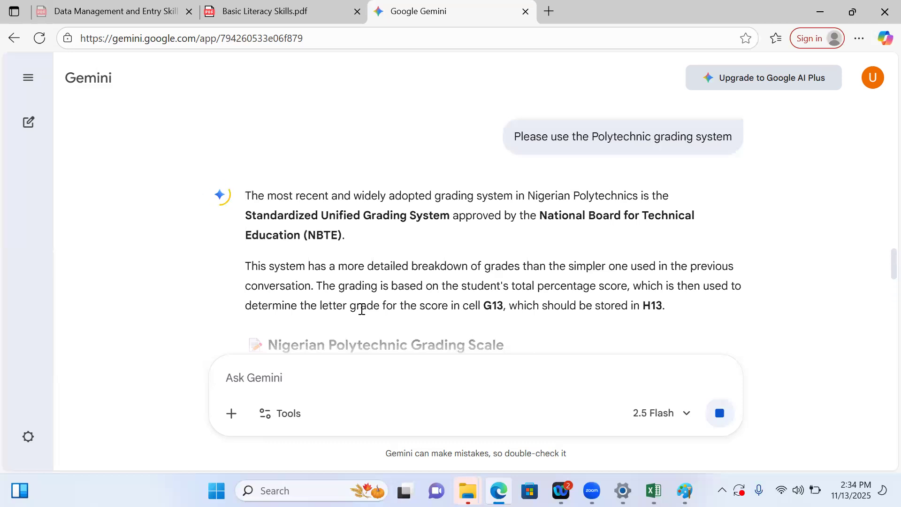
Copy the nested IF grade formula from Gemini's new reply
scroll(361, 310, "down", 4)
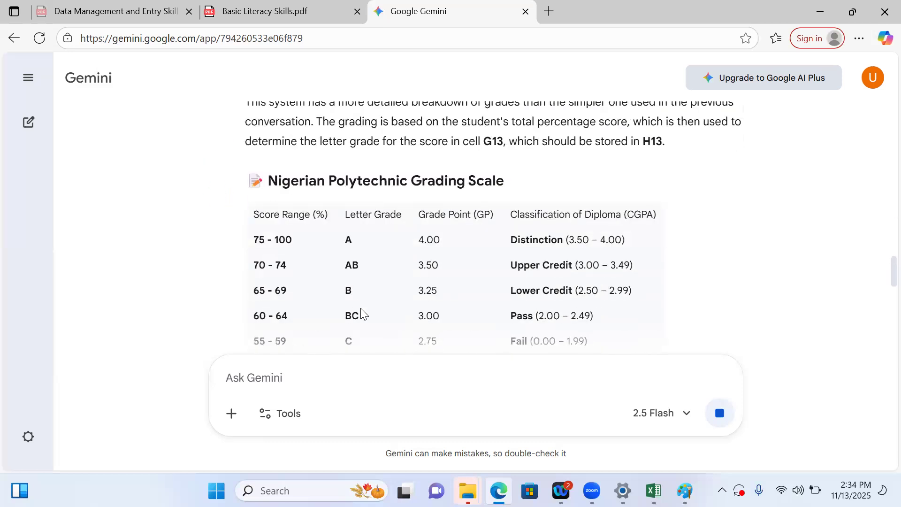
scroll(361, 313, "down", 4)
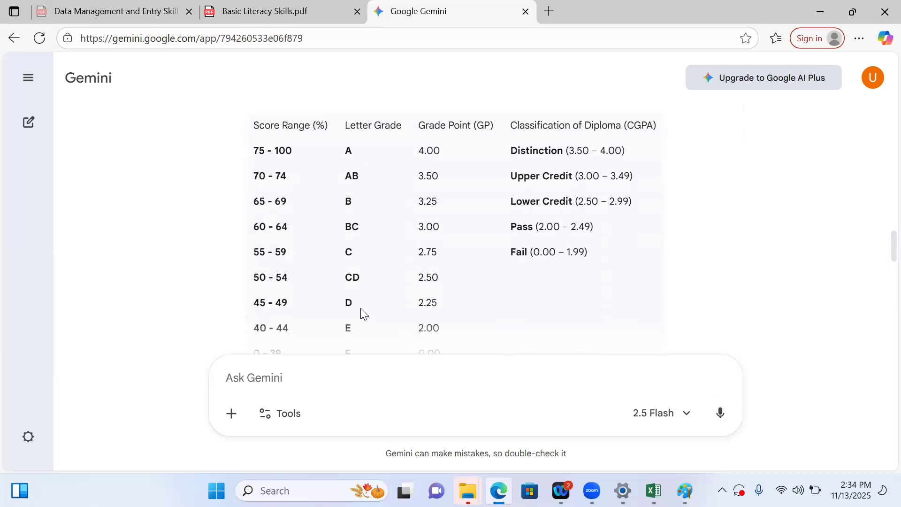
scroll(361, 310, "down", 4)
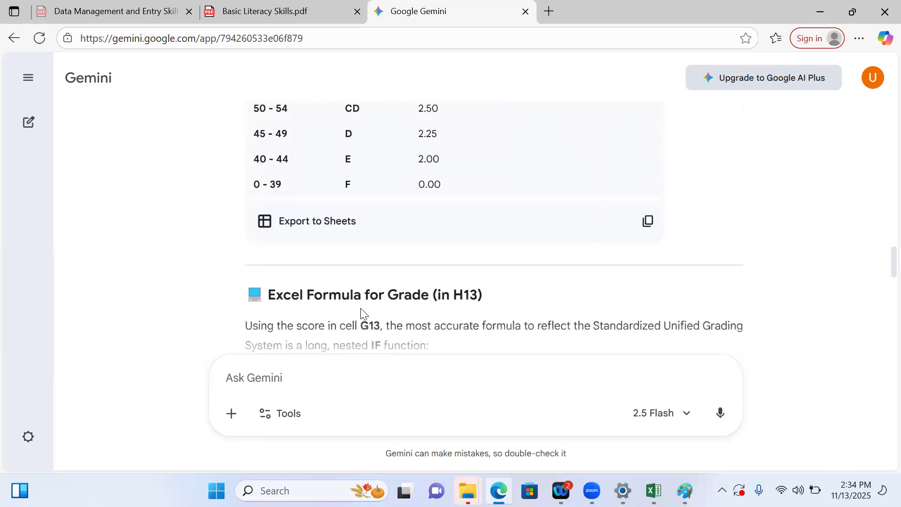
scroll(362, 310, "down", 3)
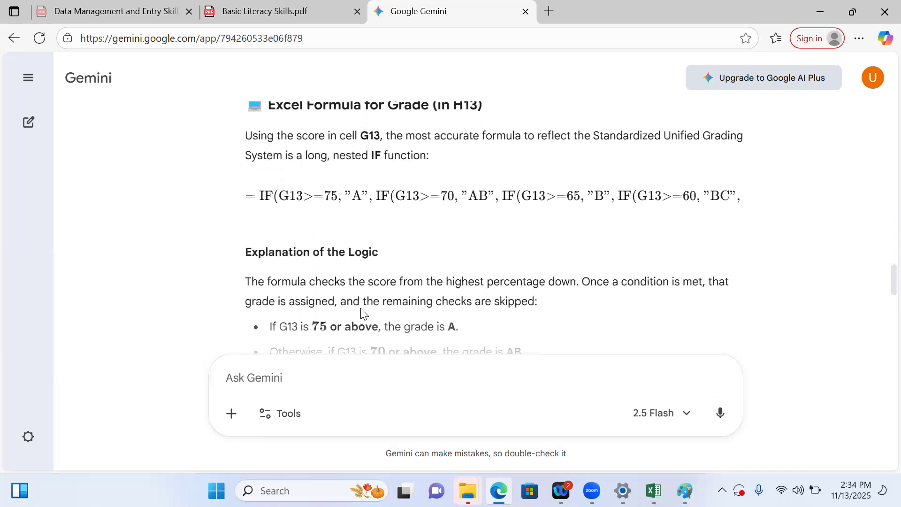
scroll(361, 312, "down", 5)
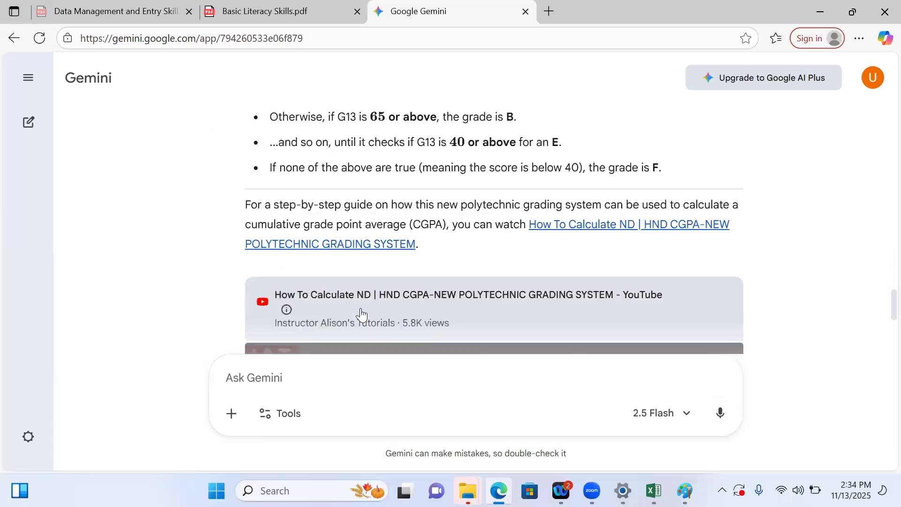
scroll(361, 314, "up", 6)
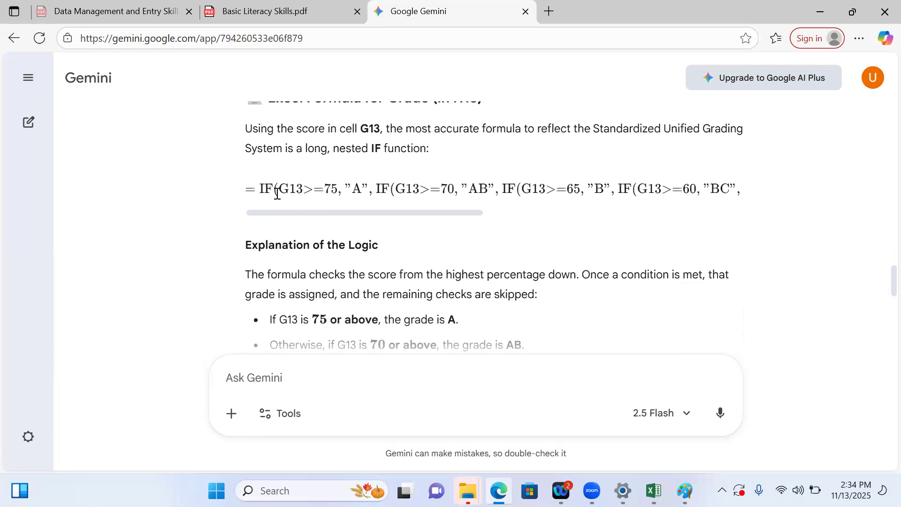
left_click_drag(246, 188, 793, 200)
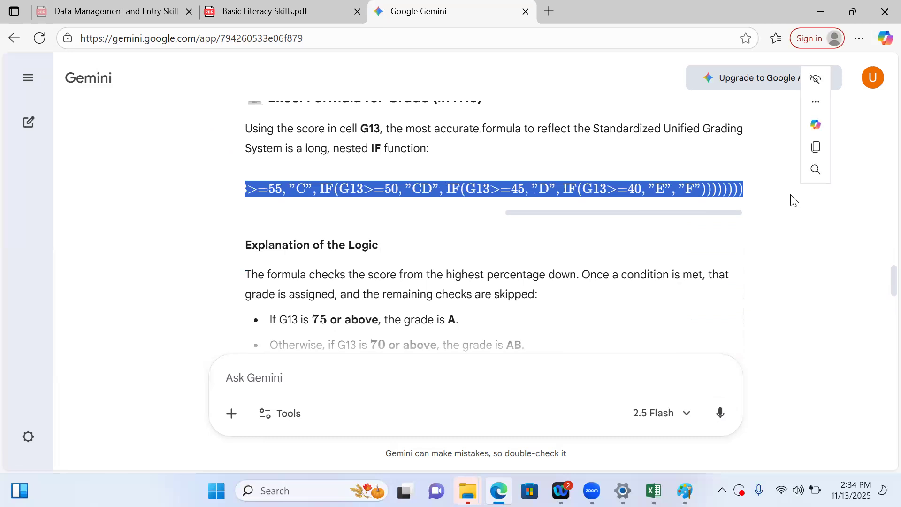
key("ctrl+c")
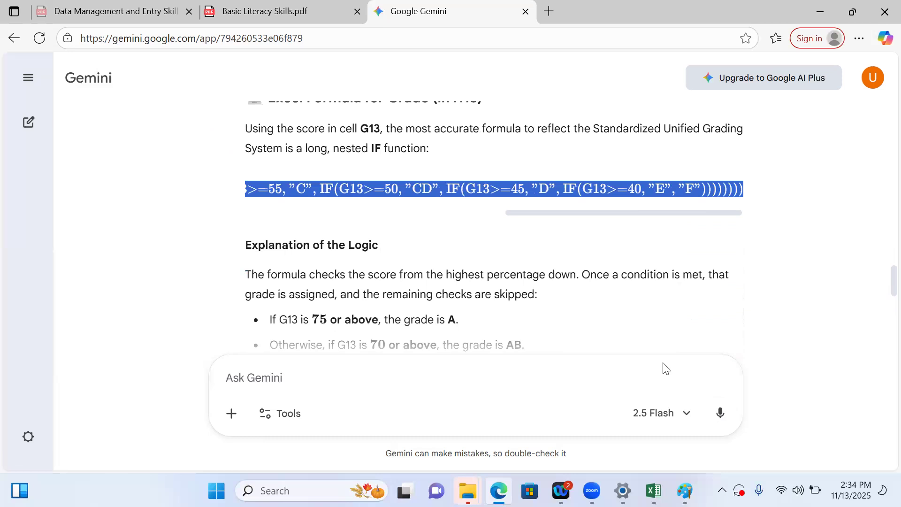
Paste the formula into the prompt box, strip the $$ and \text markup around it, and cut the cleaned formula
left_click(318, 379)
key("ctrl+v")
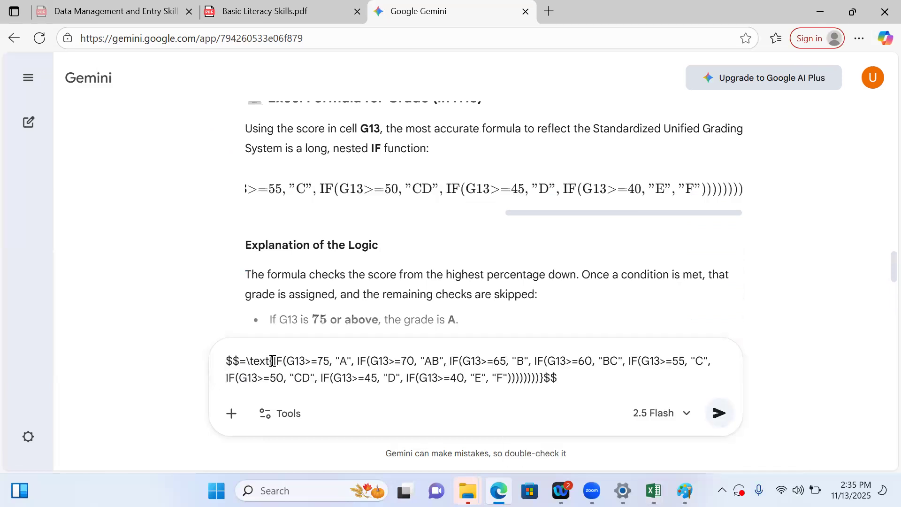
key("BackSpace")
key("BackSpace")
key("BackSpace")
key("BackSpace")
key("BackSpace")
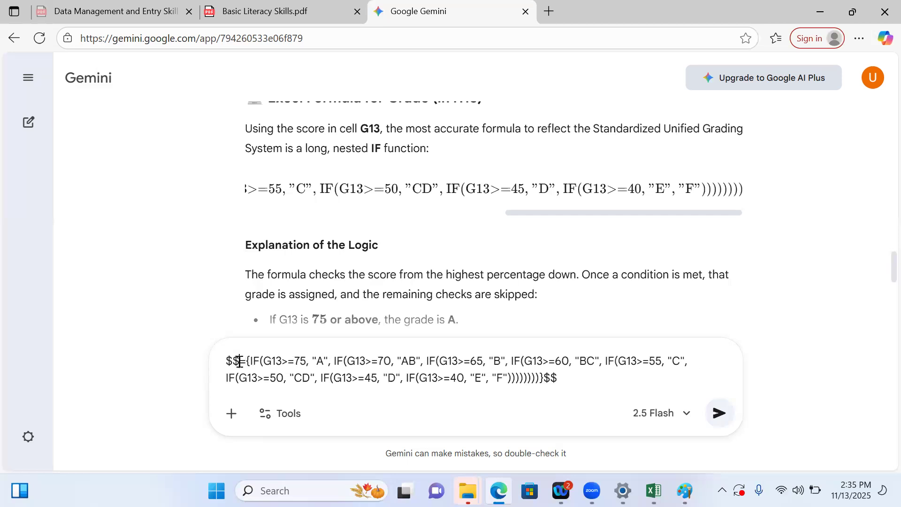
key("BackSpace")
key("BackSpace")
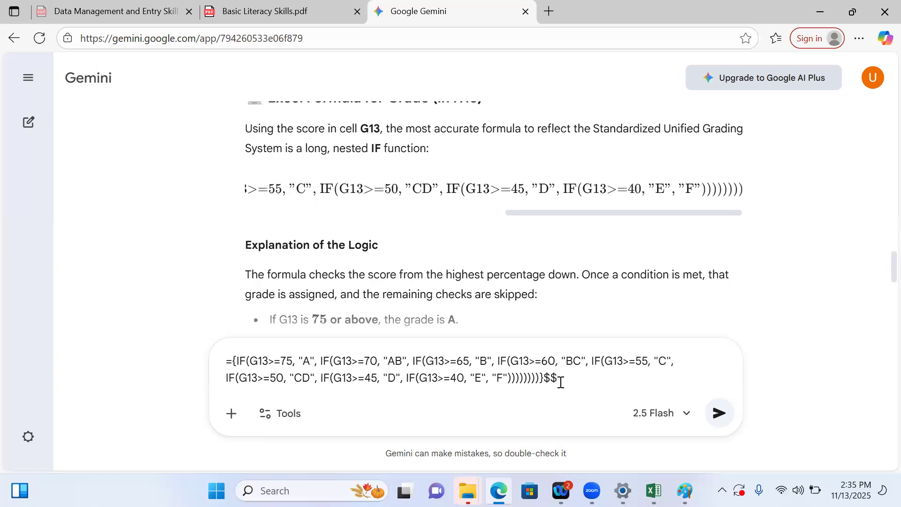
key("BackSpace")
key("BackSpace")
key("BackSpace")
left_click_drag(542, 379, 202, 366)
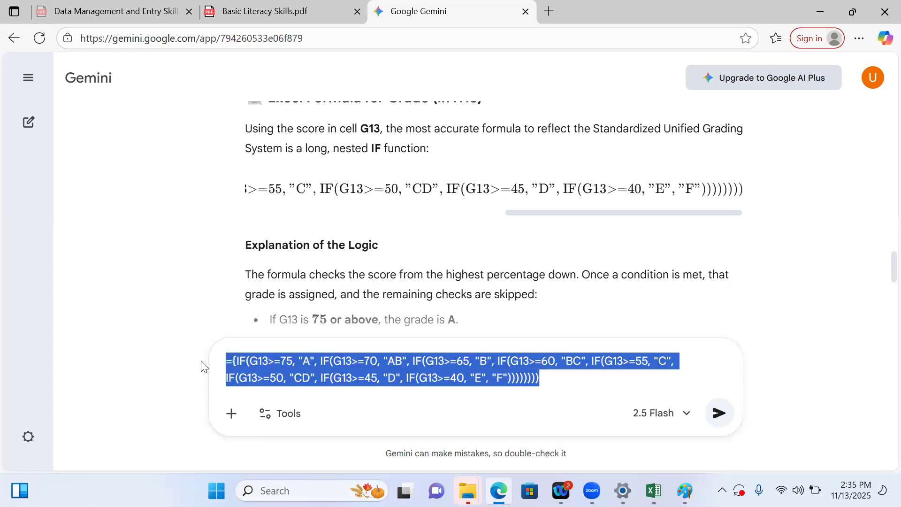
key("ctrl+x")
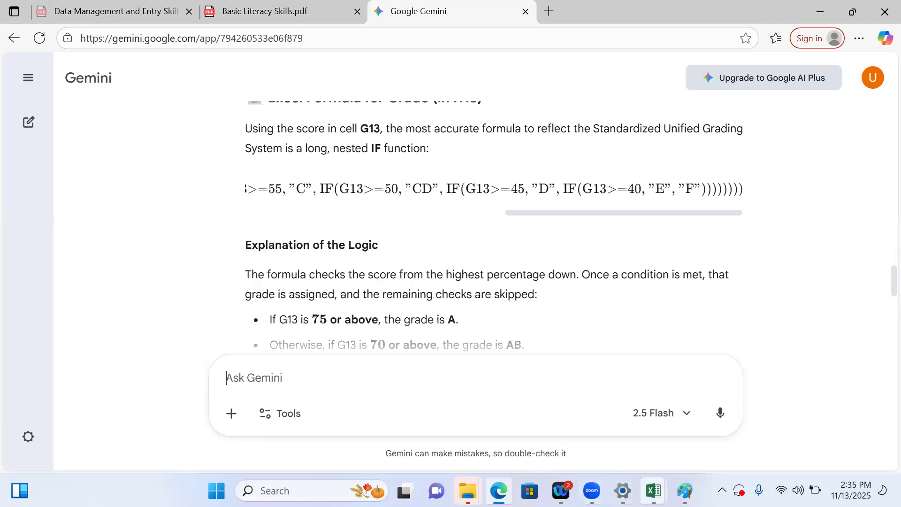
Switch to Excel and paste the cleaned formula into cell H13
mouse_move(654, 491)
left_click(608, 432)
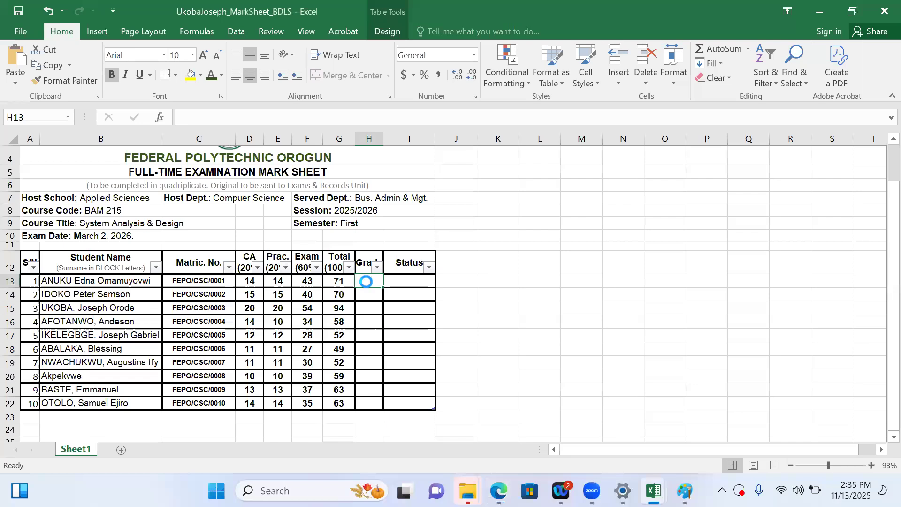
key("ctrl+v")
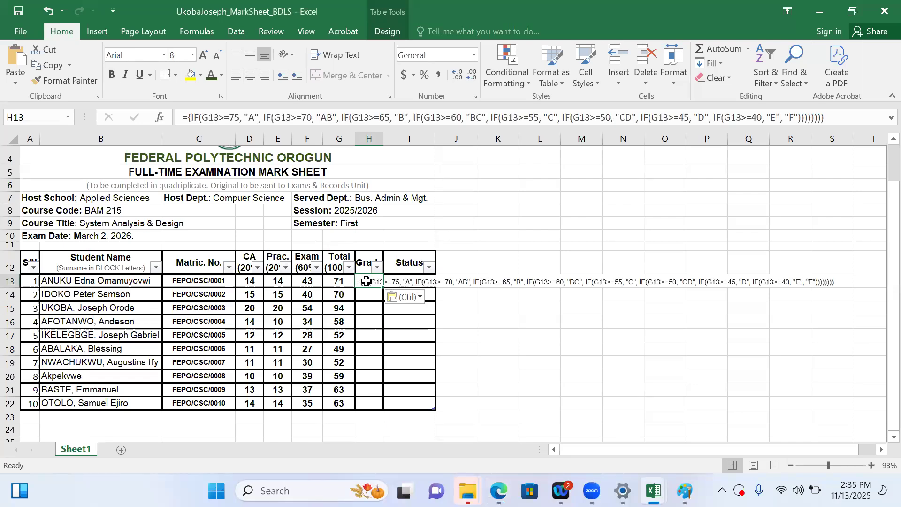
key("Return")
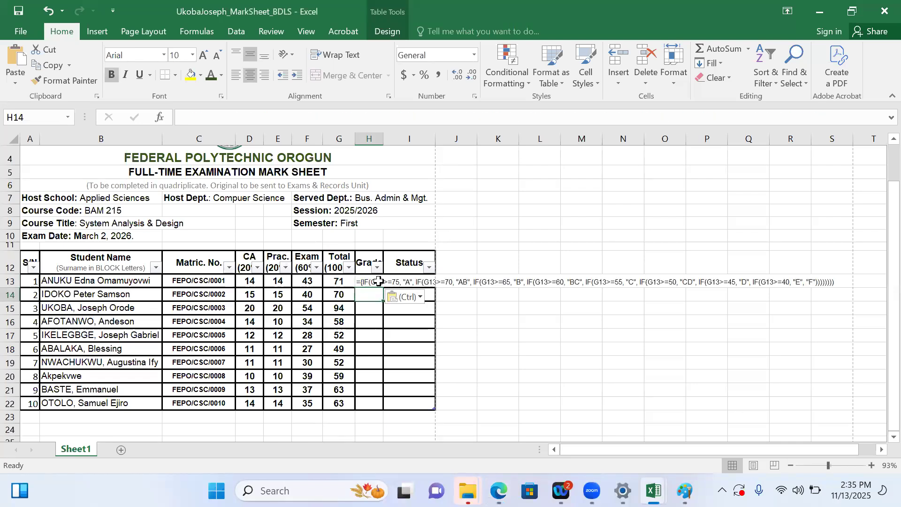
Try to re-enter H13's pasted formula from the formula bar, dismissing the formula problem dialog
left_click(378, 281)
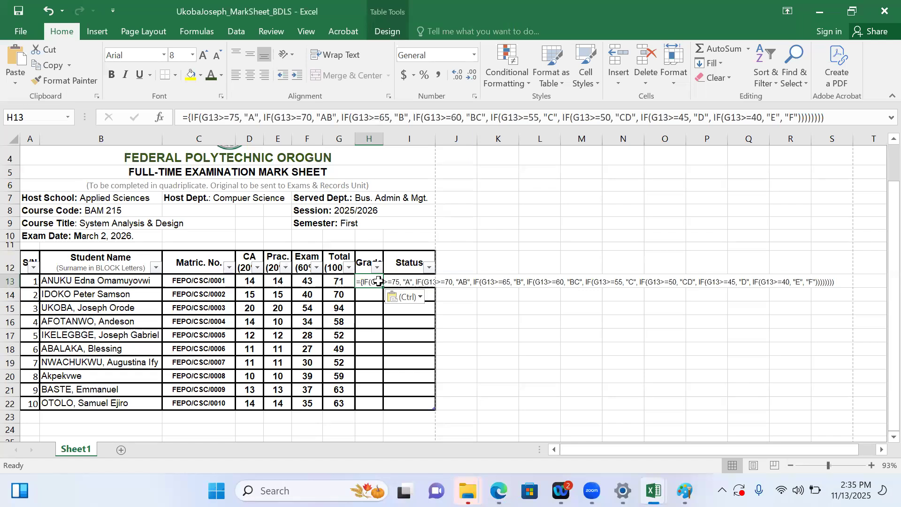
key("Return")
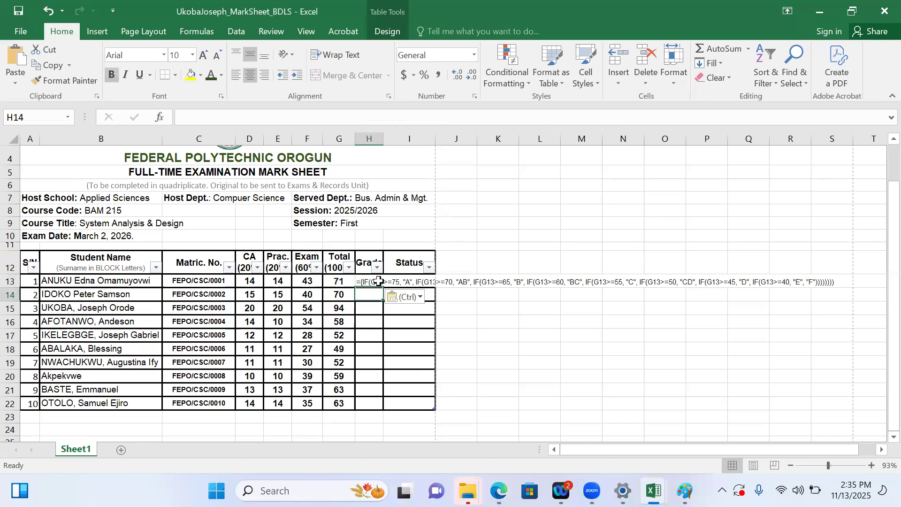
left_click(520, 303)
left_click(370, 281)
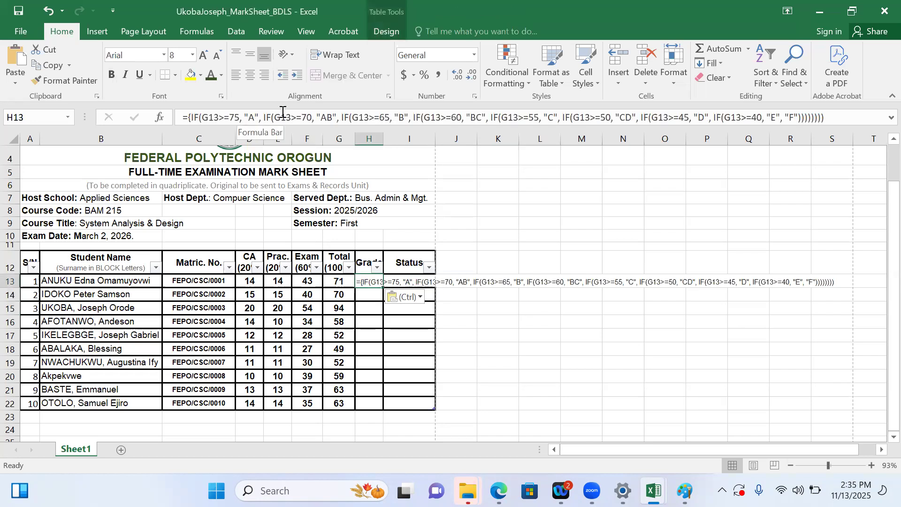
left_click(826, 118)
key("Return")
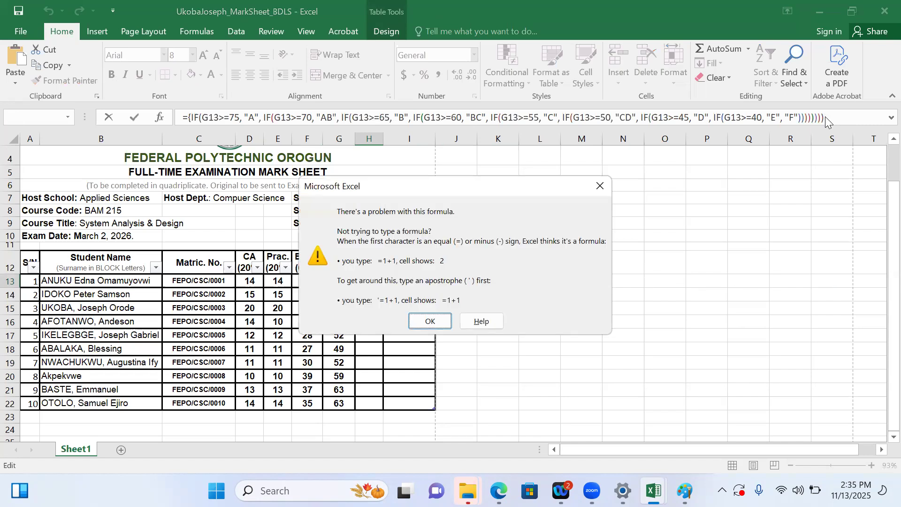
left_click(438, 321)
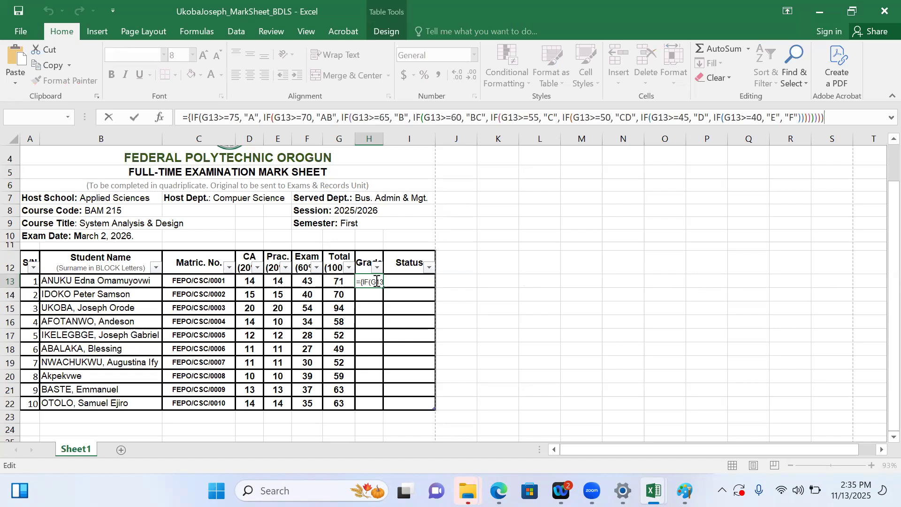
Delete the stray brace after the equals sign in H13's formula, enter it, and fill it down to H22
left_click(377, 282)
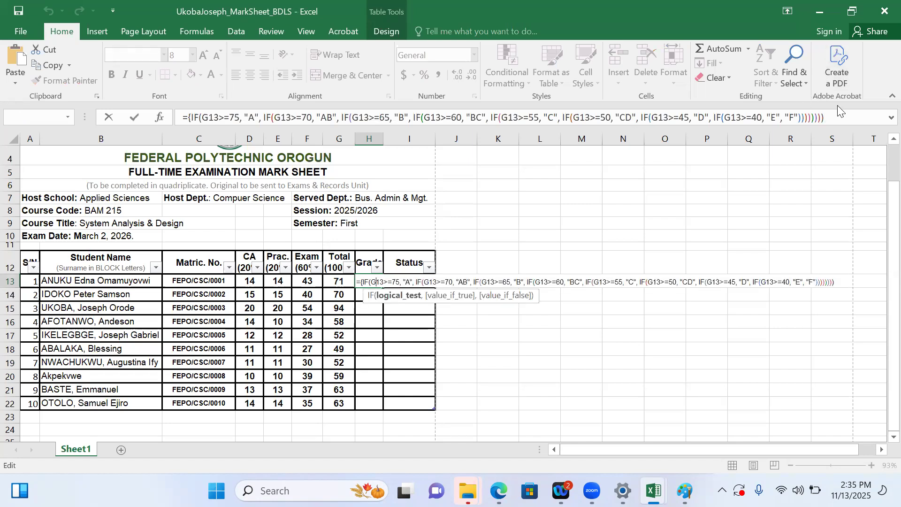
left_click_drag(837, 117, 171, 120)
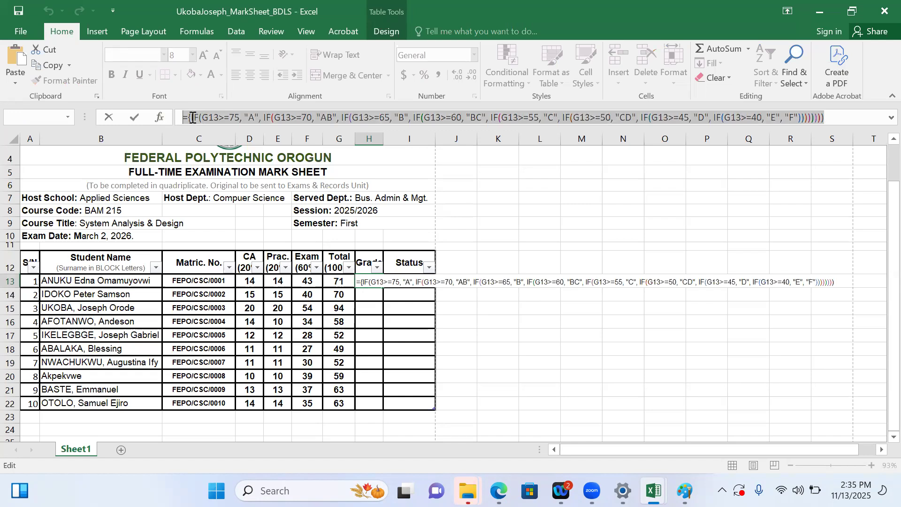
left_click(193, 118)
key("BackSpace")
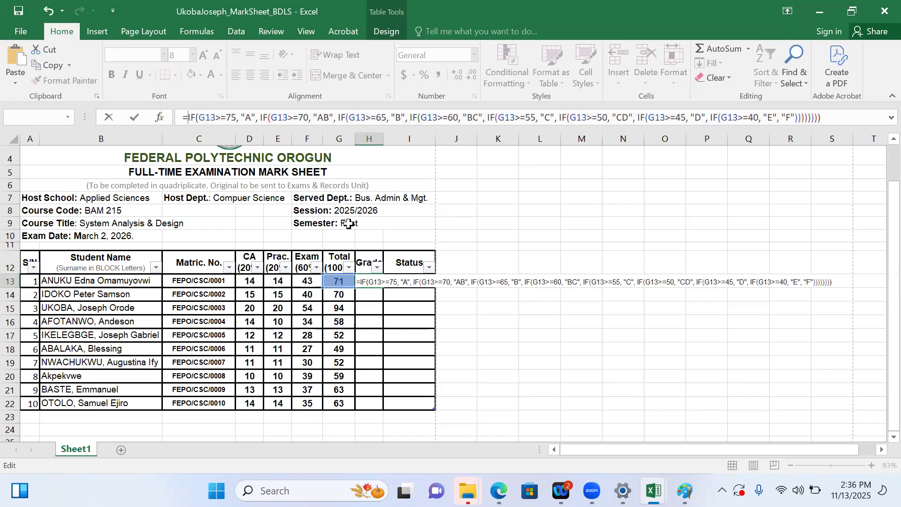
key("Return")
left_click_drag(367, 279, 375, 404)
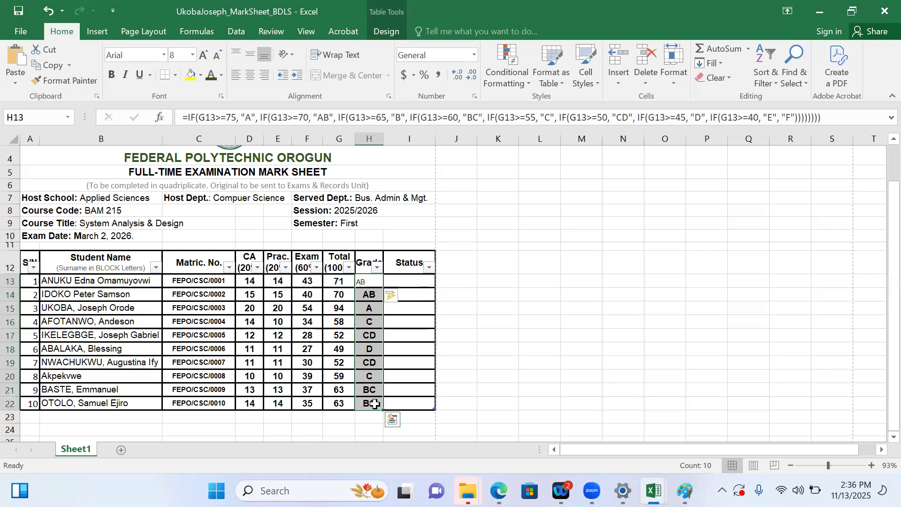
Centre the grades in H13:H22 and format them in Arial, size 10
left_click(251, 77)
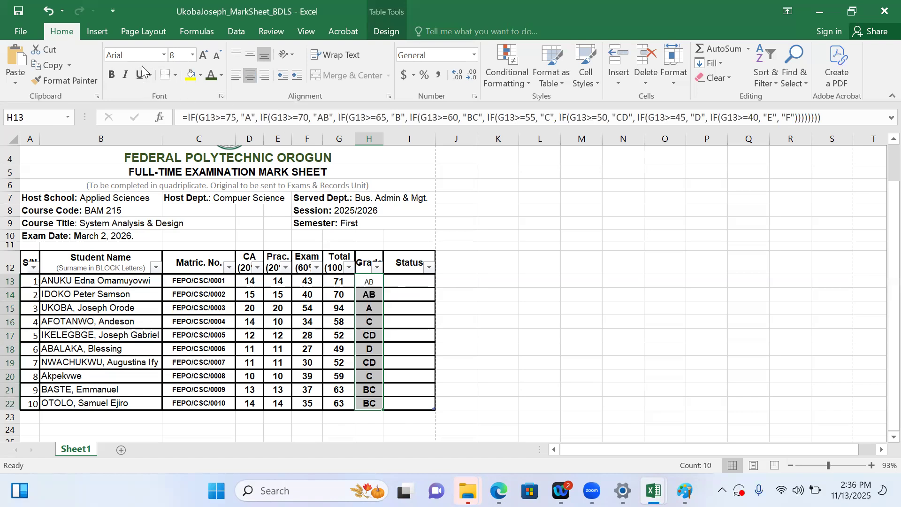
left_click(164, 55)
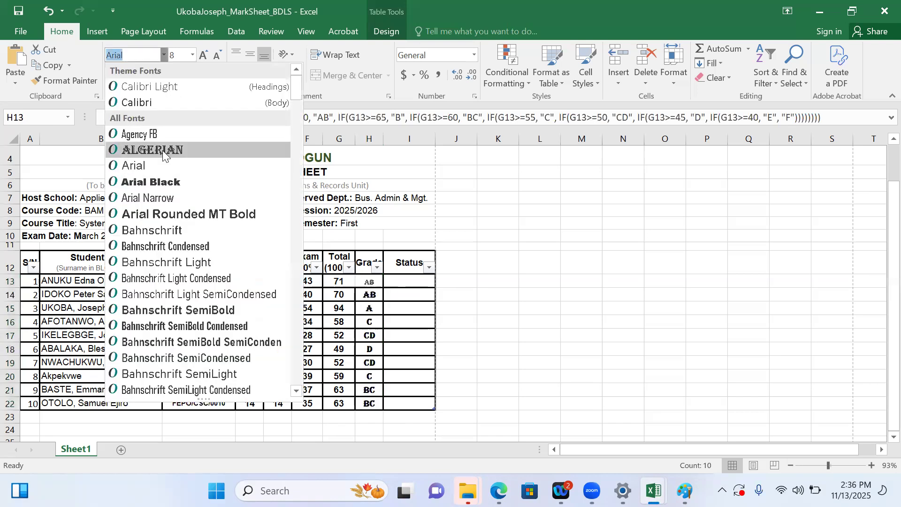
left_click(147, 172)
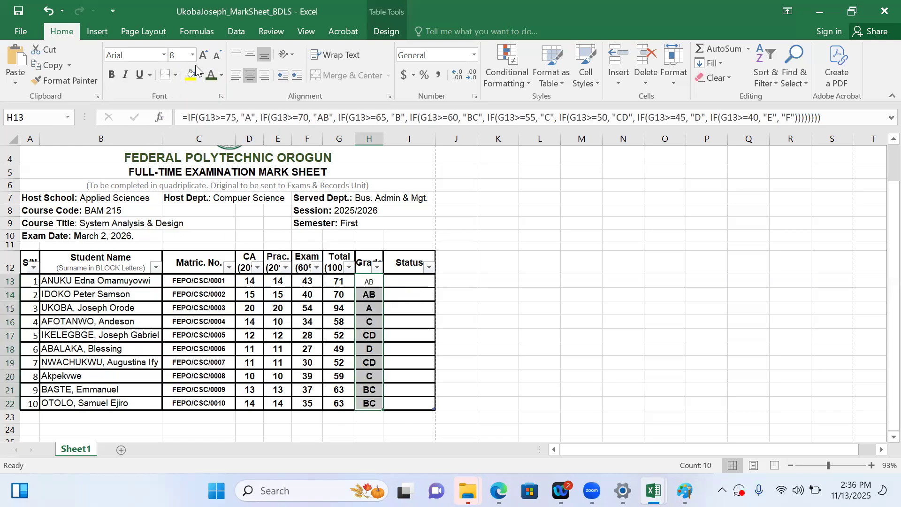
left_click(192, 55)
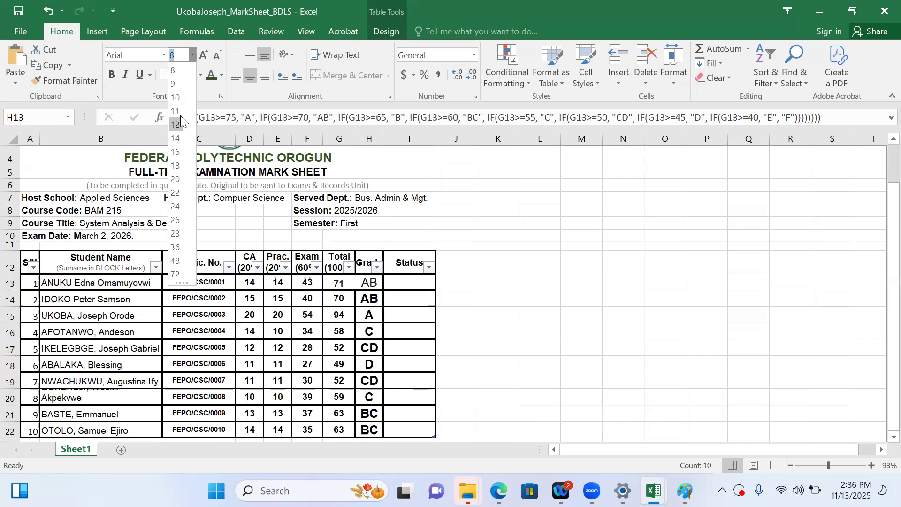
left_click(176, 98)
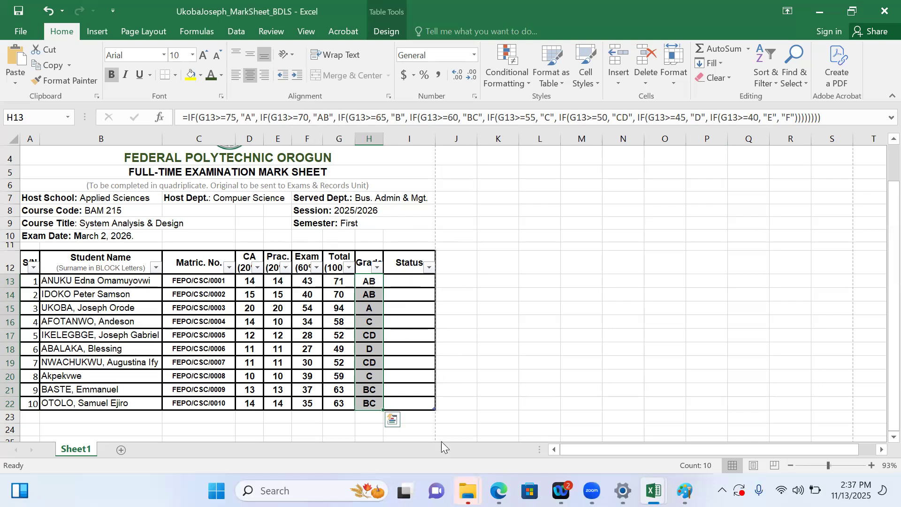
Select I13, switch to Gemini and ask it to give the formula for the status
left_click(500, 351)
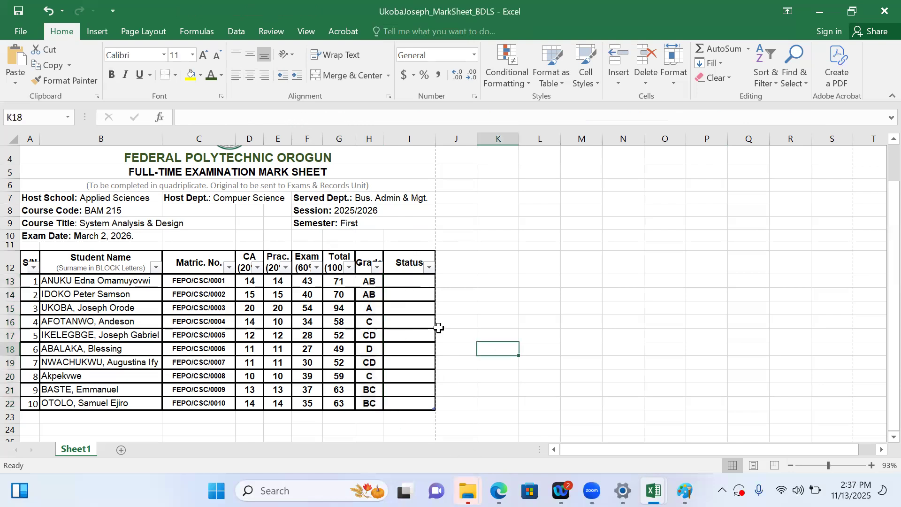
left_click(402, 280)
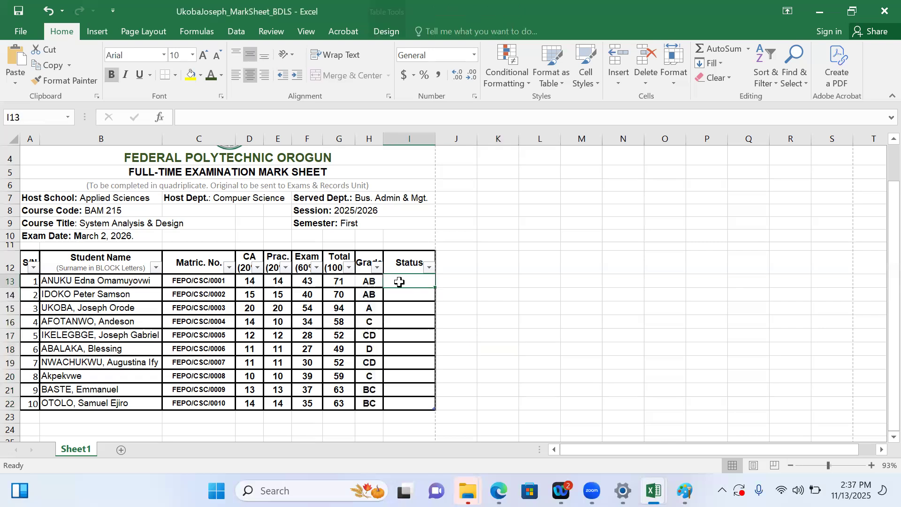
mouse_move(652, 491)
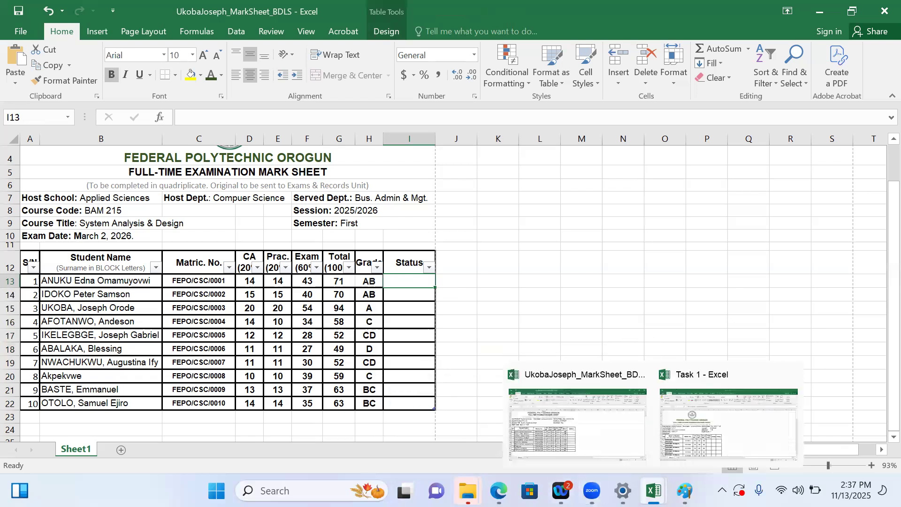
mouse_move(499, 490)
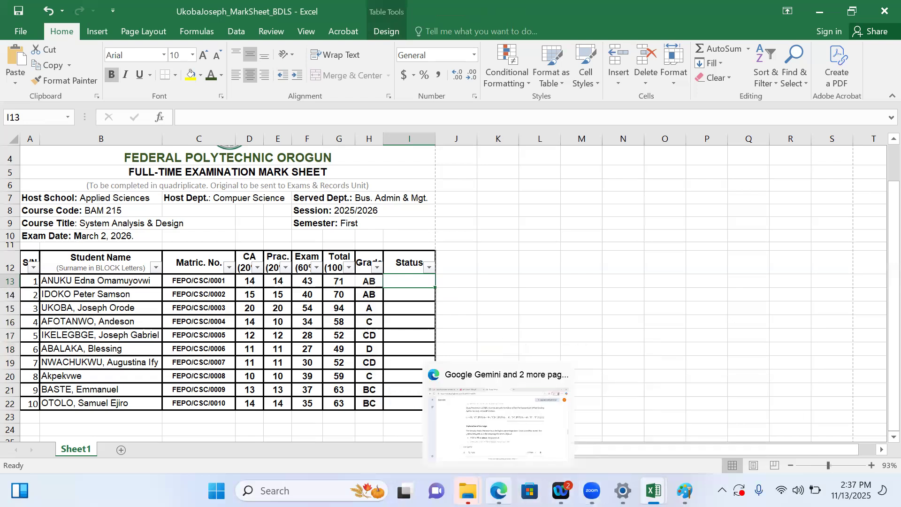
left_click(493, 444)
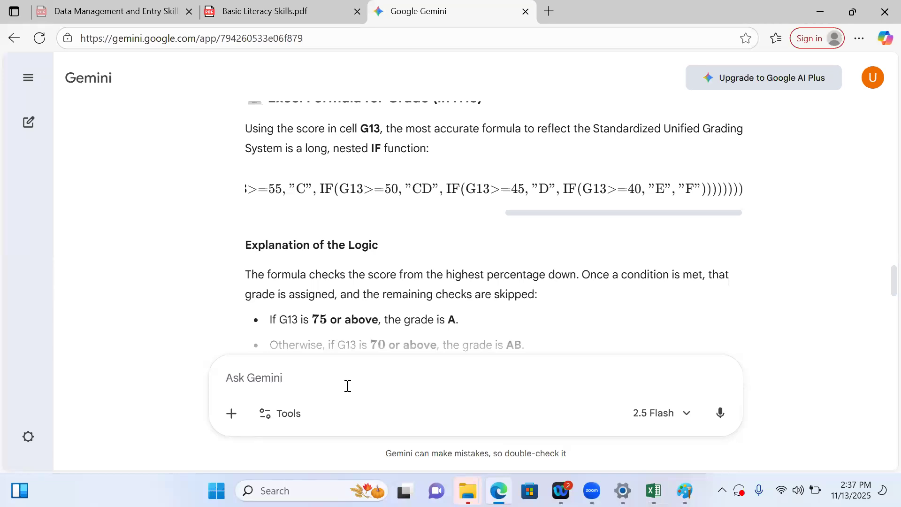
type("Give the formula for the status")
key("Return")
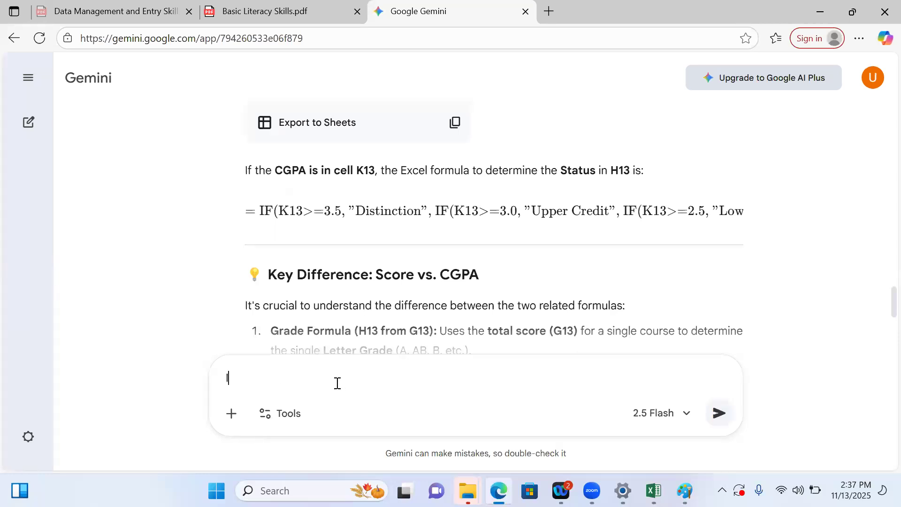
Clarify the request to Gemini as "I mean for pass or fail for a course"
type("mean for pass or fail for a")
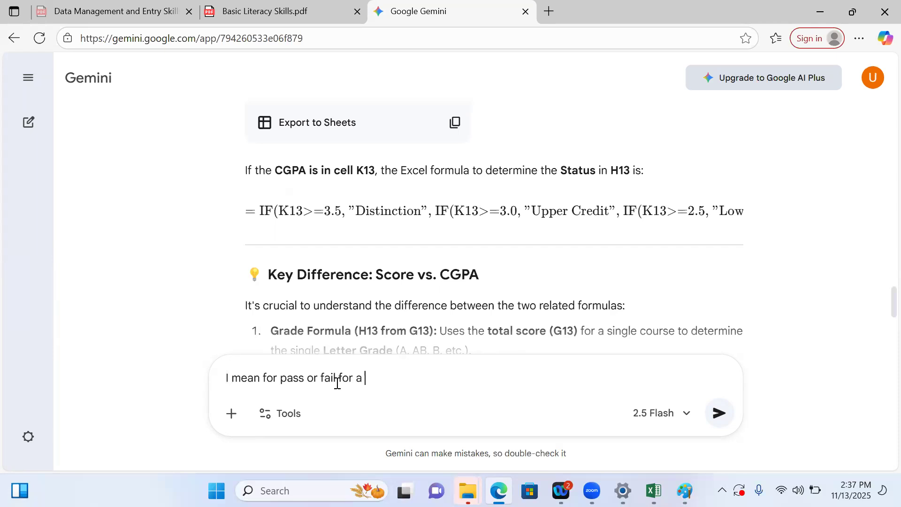
type(" course")
key("Return")
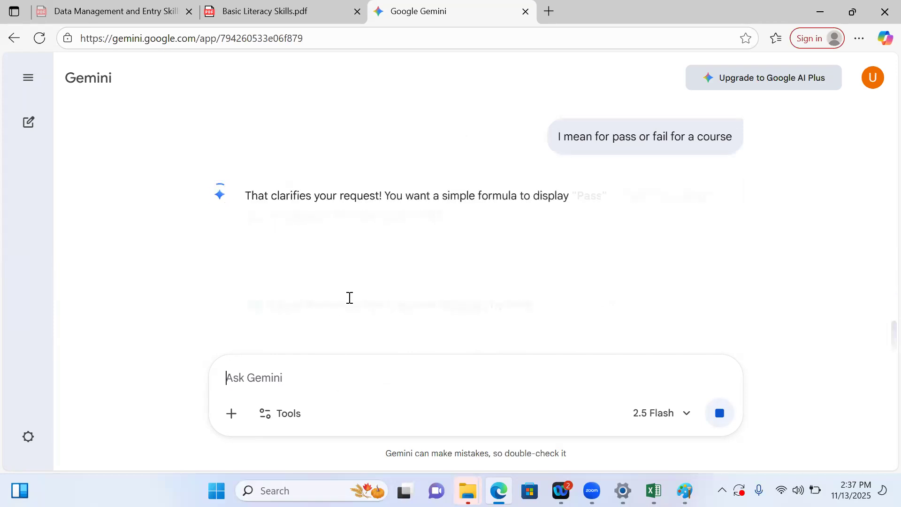
Copy Gemini's Pass/Fail IF formula and paste it into the prompt box
scroll(349, 292, "down", 4)
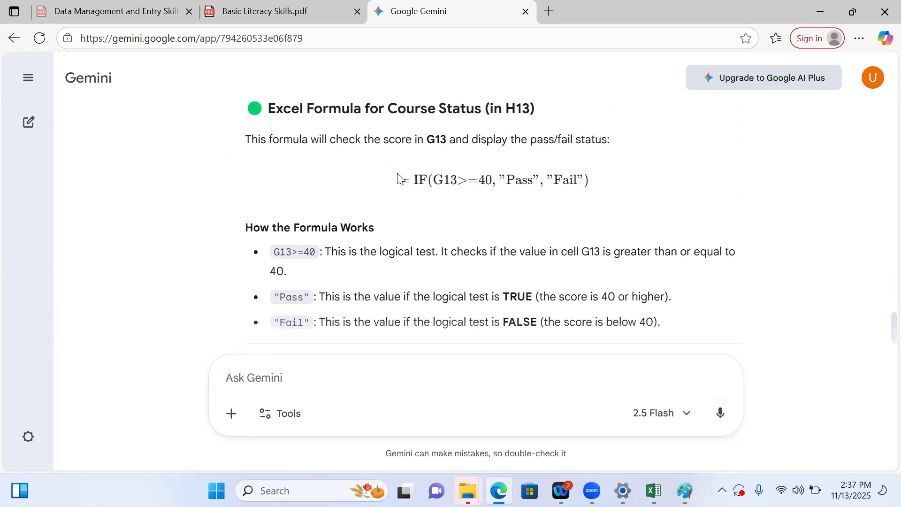
left_click_drag(402, 182, 639, 197)
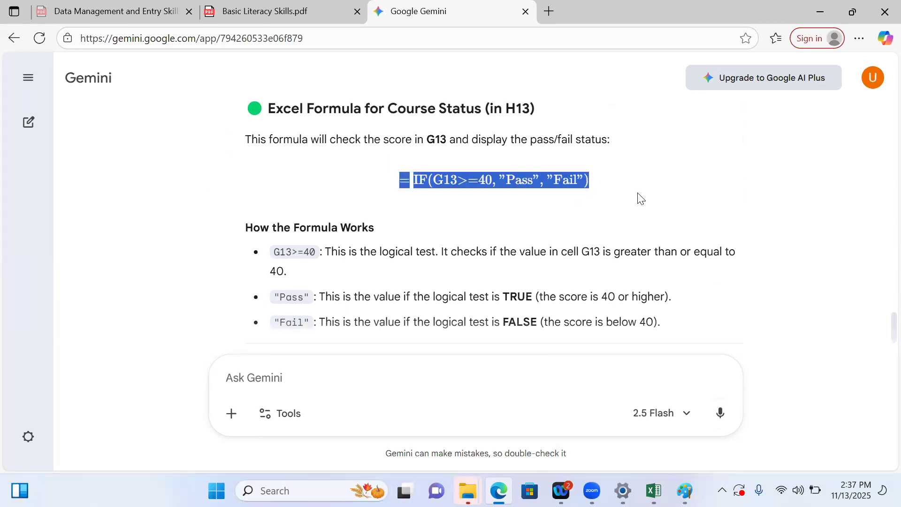
key("ctrl+c")
left_click(316, 376)
key("ctrl+v")
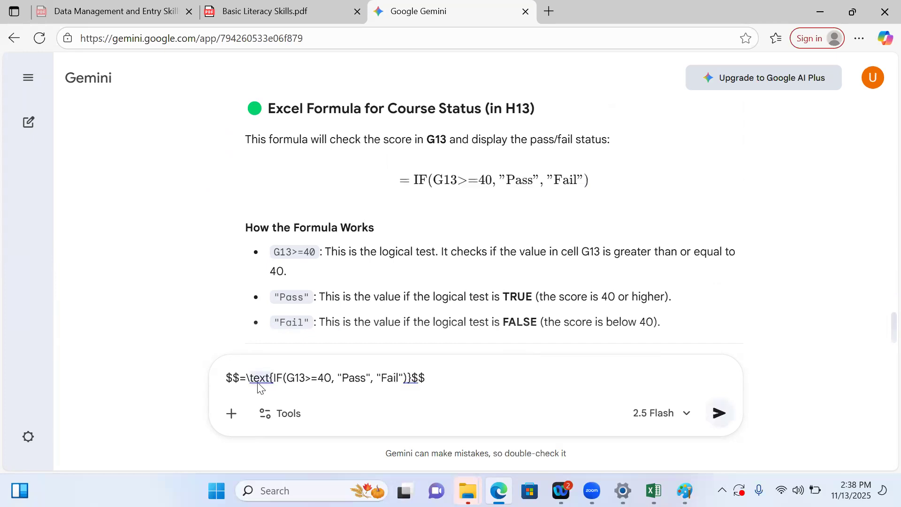
Strip the $$ and \text markup around the pasted formula and select the cleaned =IF(G13>=40, "Pass", "Fail")
left_click_drag(271, 384, 251, 383)
key("BackSpace")
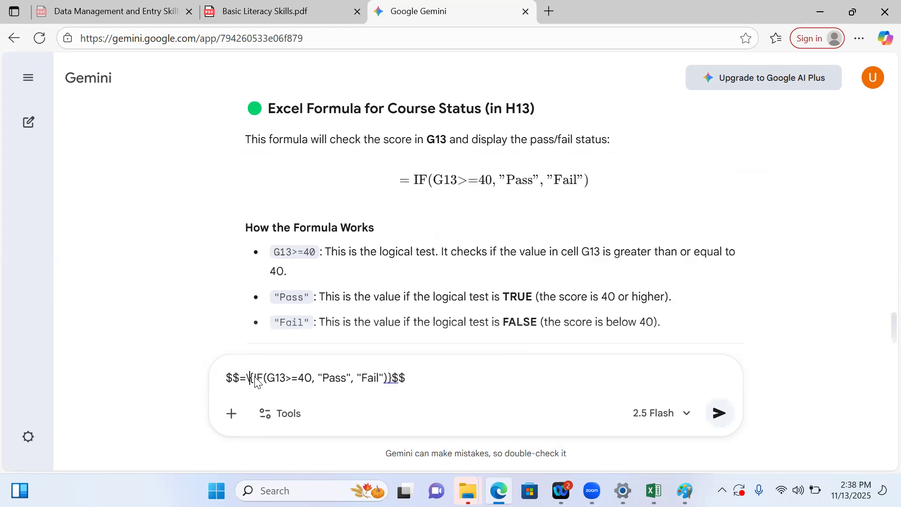
key("BackSpace")
key("BackSpace")
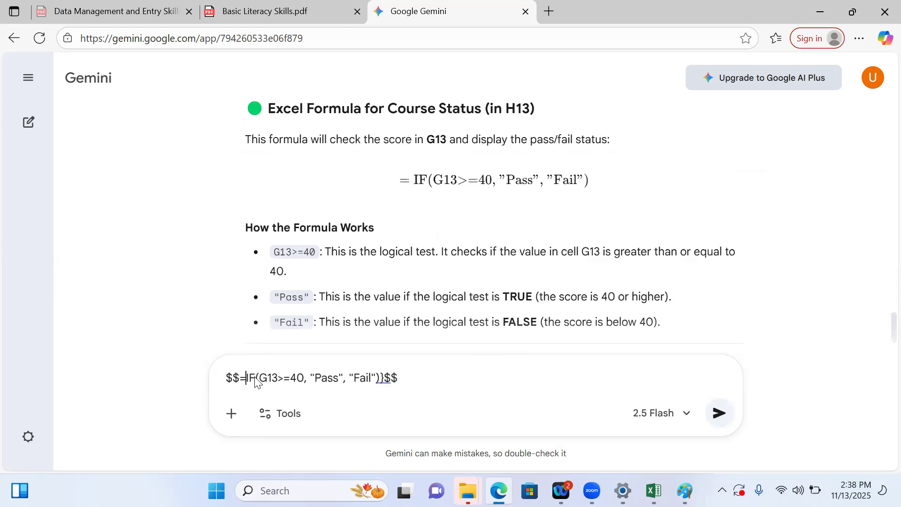
left_click_drag(240, 380, 221, 385)
key("BackSpace")
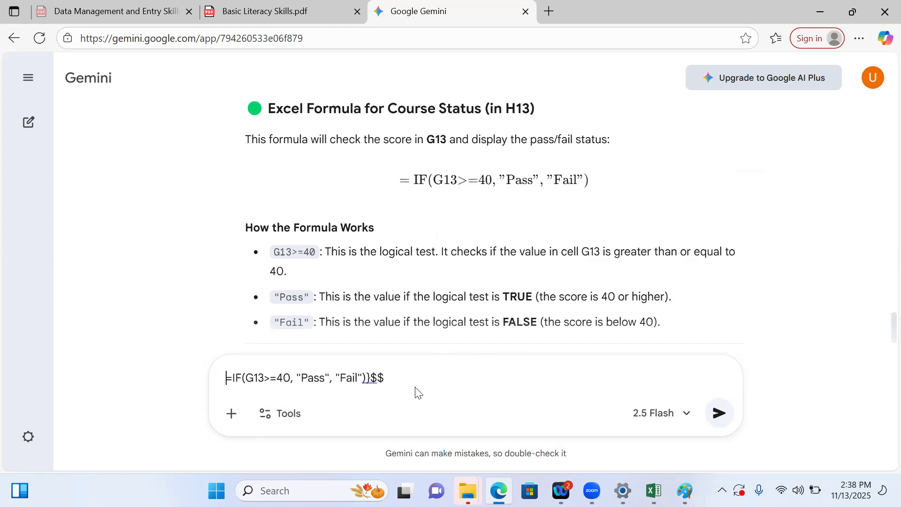
left_click_drag(396, 383, 370, 380)
key("BackSpace")
left_click_drag(392, 382, 215, 374)
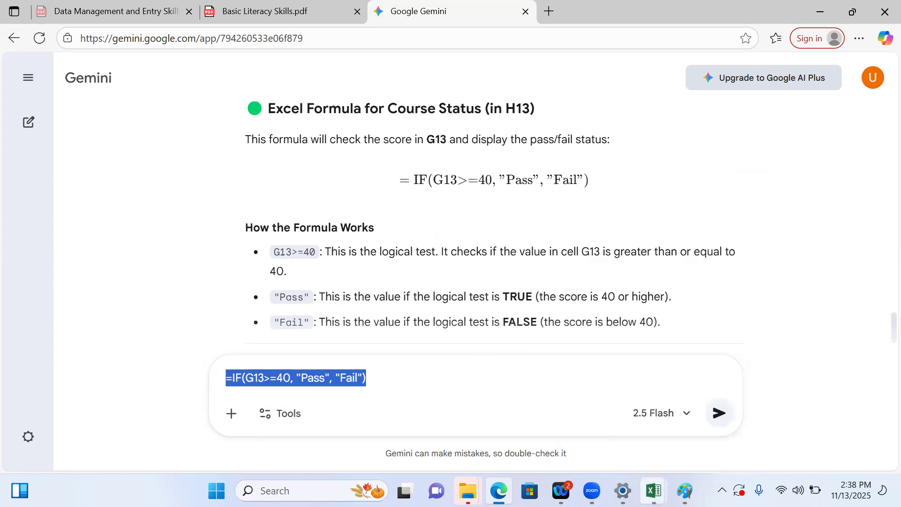
Switch to Excel, paste the Pass/Fail formula into I13 and fill it down to I22
mouse_move(654, 491)
left_click(598, 441)
left_click(401, 283)
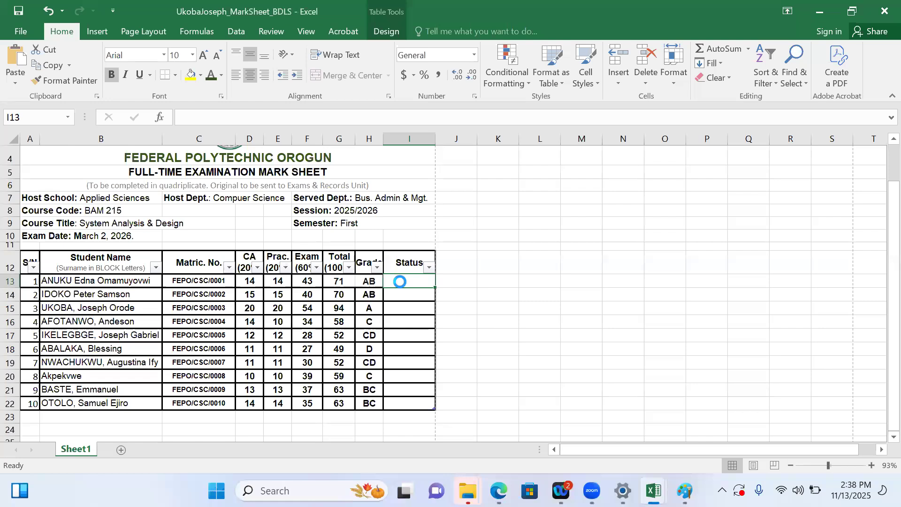
key("ctrl+v")
left_click_drag(403, 283, 424, 400)
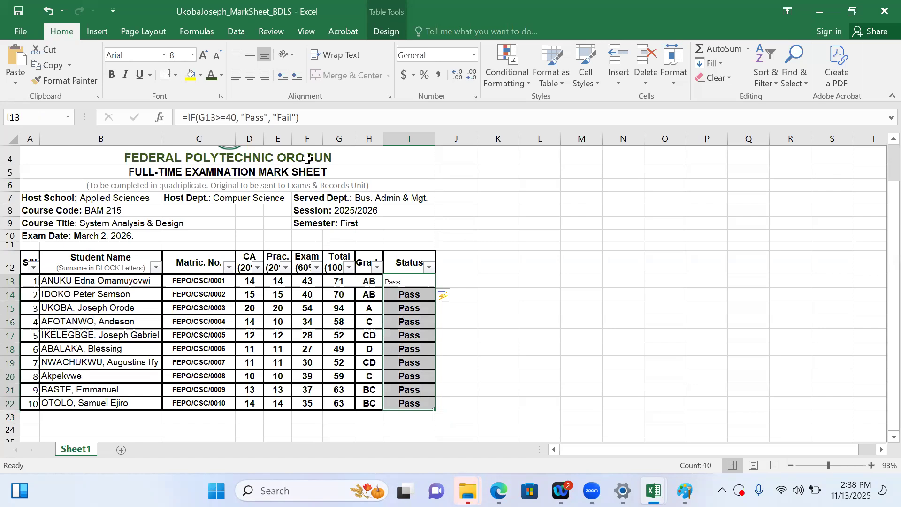
Centre the status results in I13:I22 and format them at size 10, bold
left_click(248, 75)
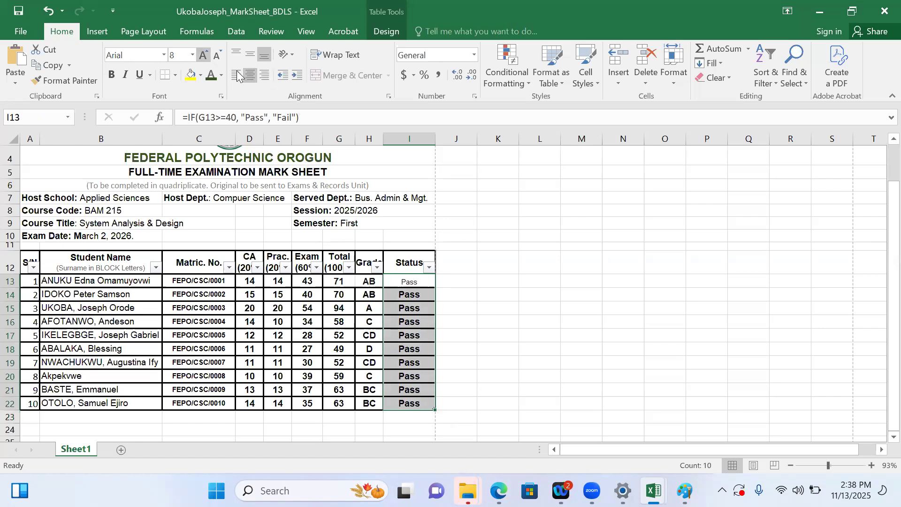
left_click(192, 55)
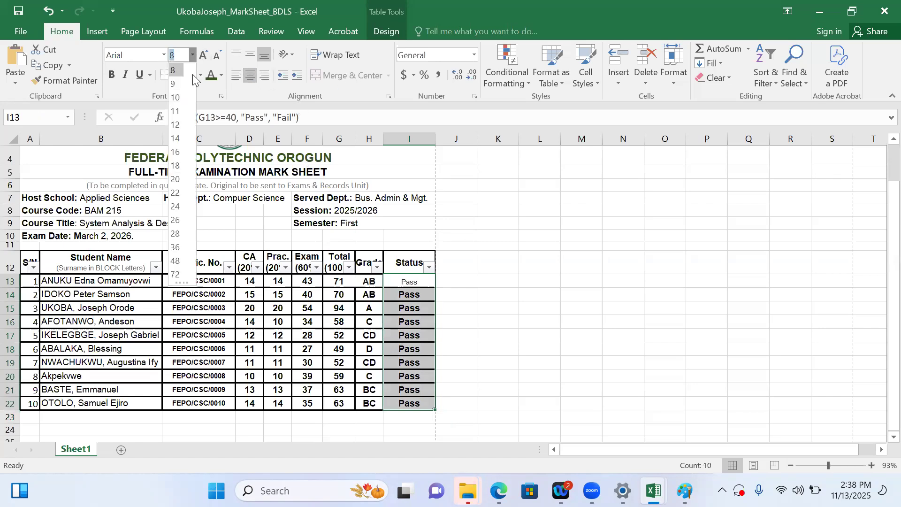
left_click(176, 98)
left_click(109, 78)
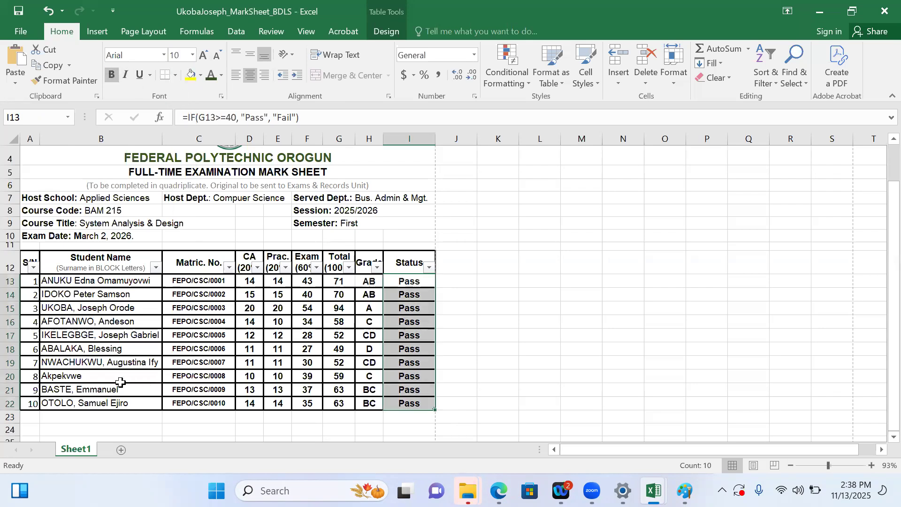
Resize columns B and C and row 20 so the full student name in B20 fits on one line
left_click(104, 378)
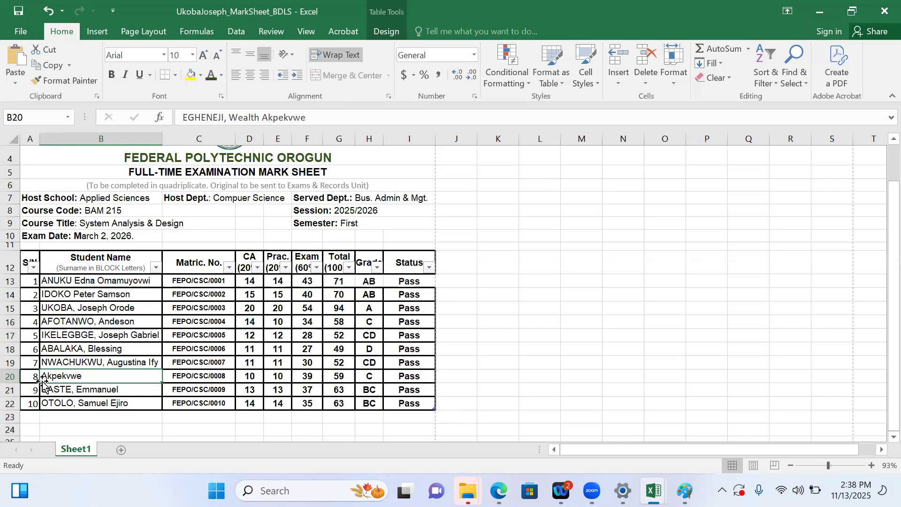
left_click_drag(13, 381, 13, 389)
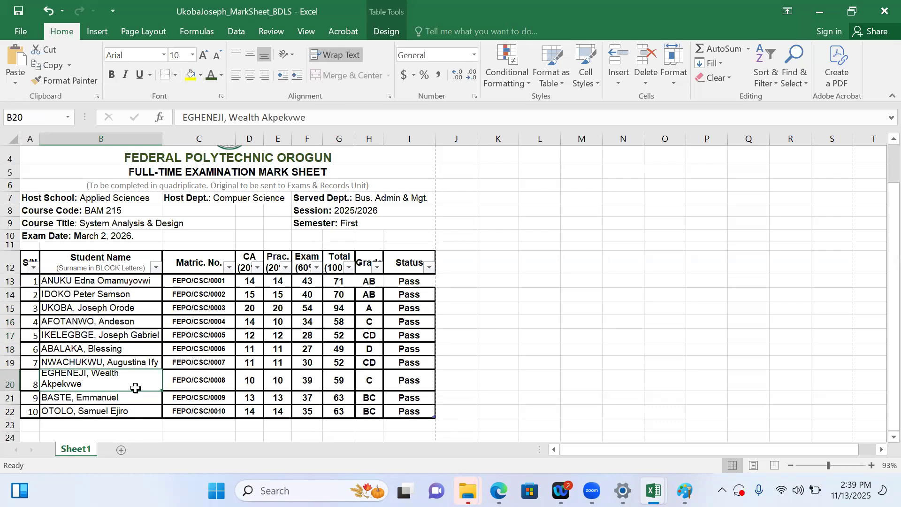
left_click_drag(14, 394, 13, 397)
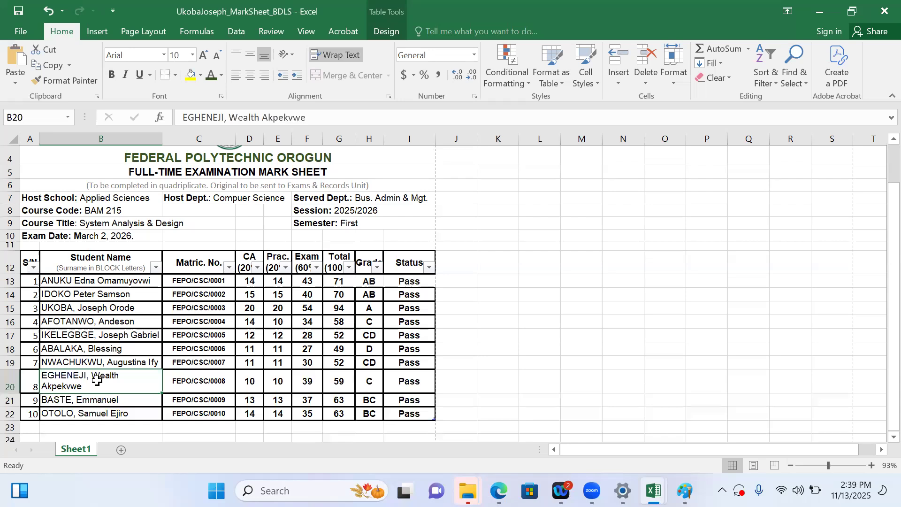
left_click_drag(162, 140, 166, 139)
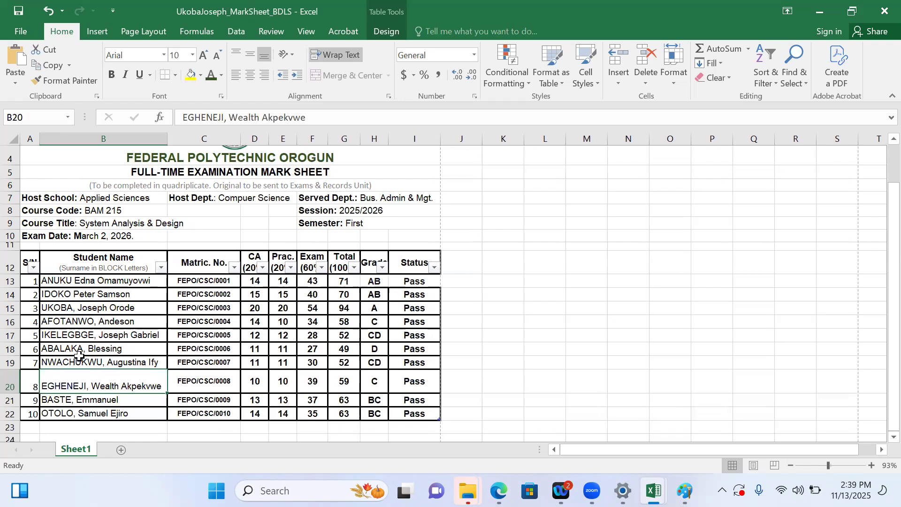
left_click_drag(18, 393, 17, 382)
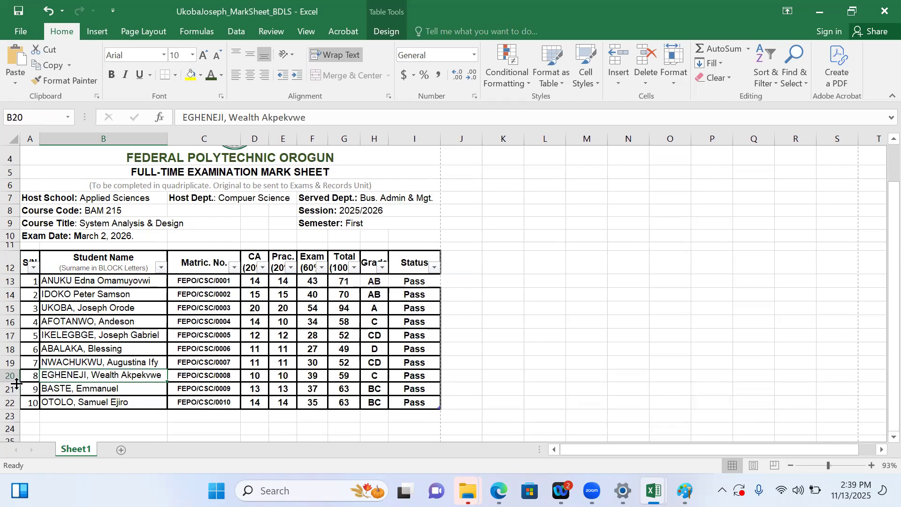
left_click(276, 428)
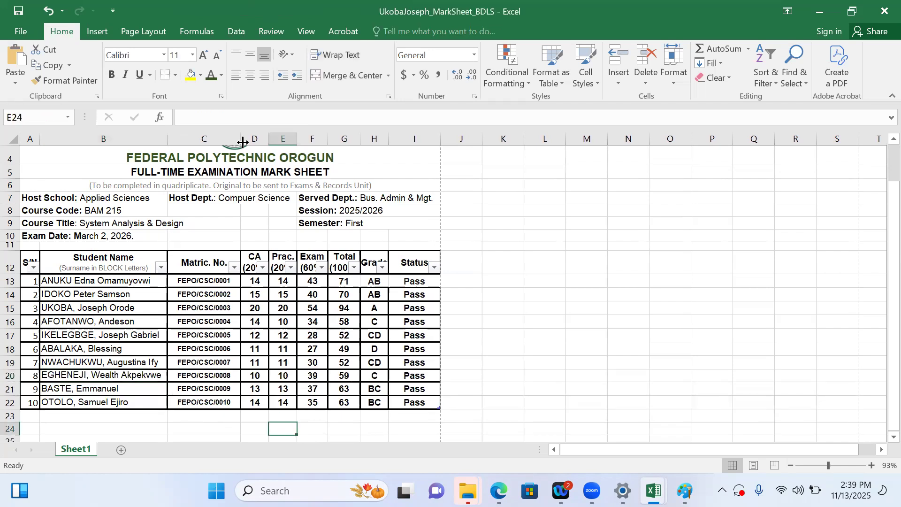
left_click_drag(243, 140, 235, 140)
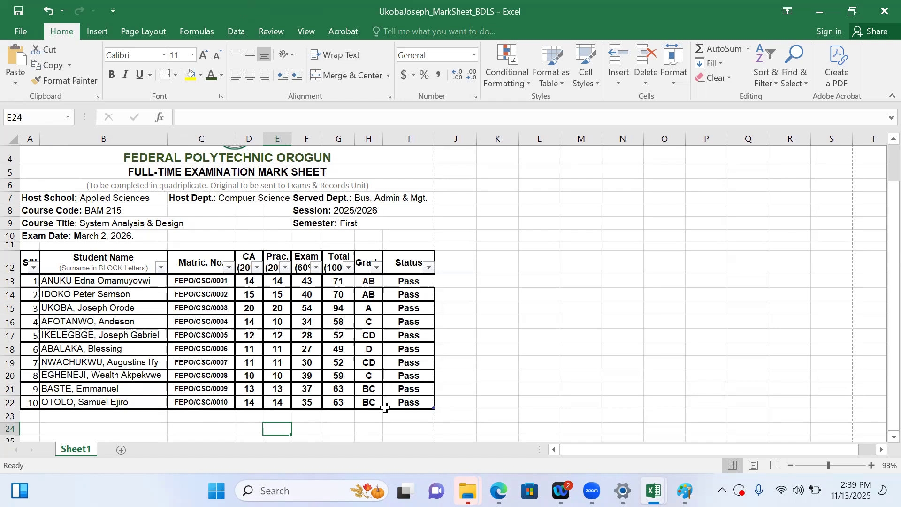
Set the serial numbers in A13:A22 to the Arial font
left_click_drag(83, 281, 87, 402)
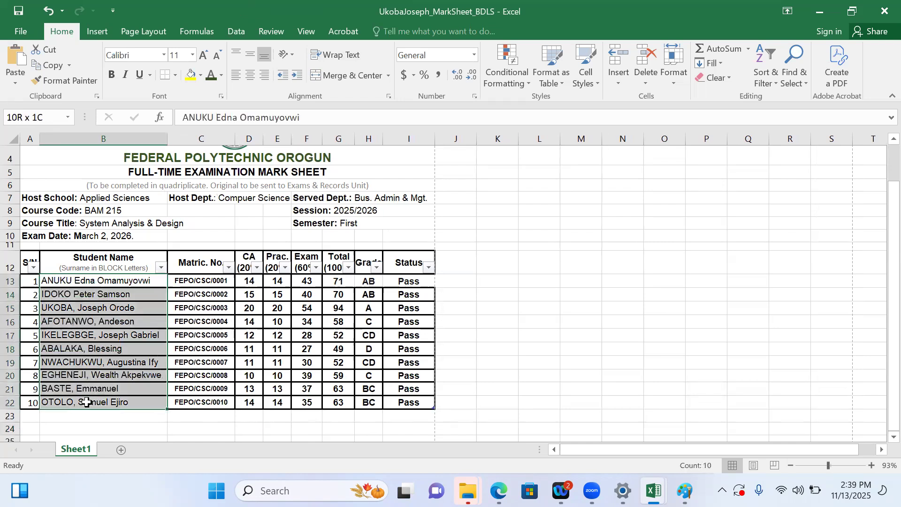
left_click_drag(30, 283, 27, 401)
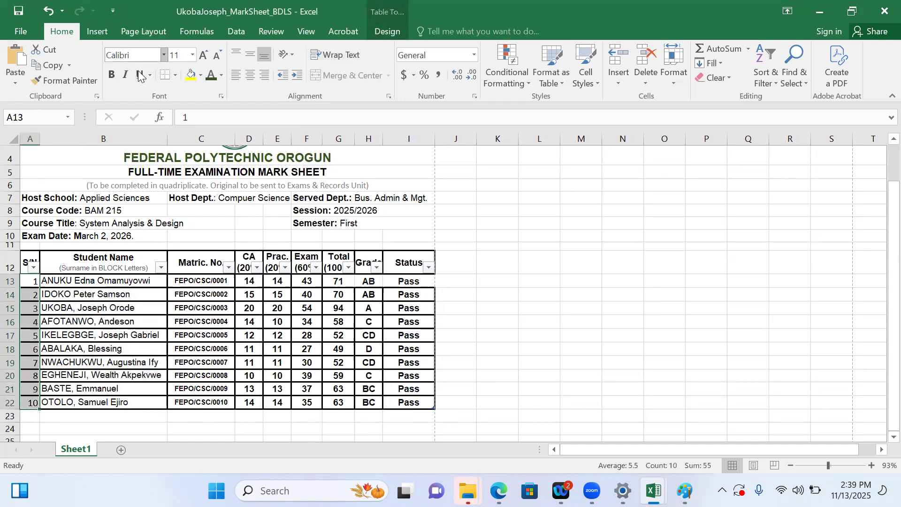
left_click(163, 55)
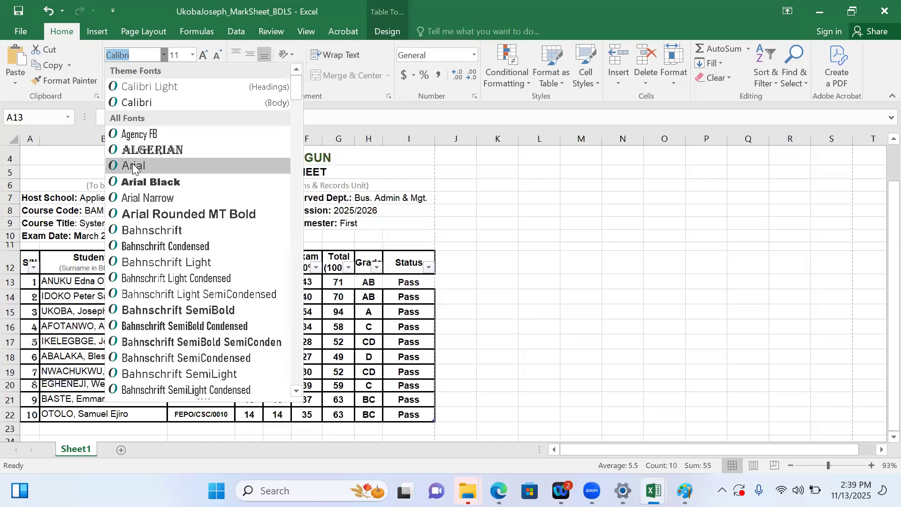
left_click(132, 165)
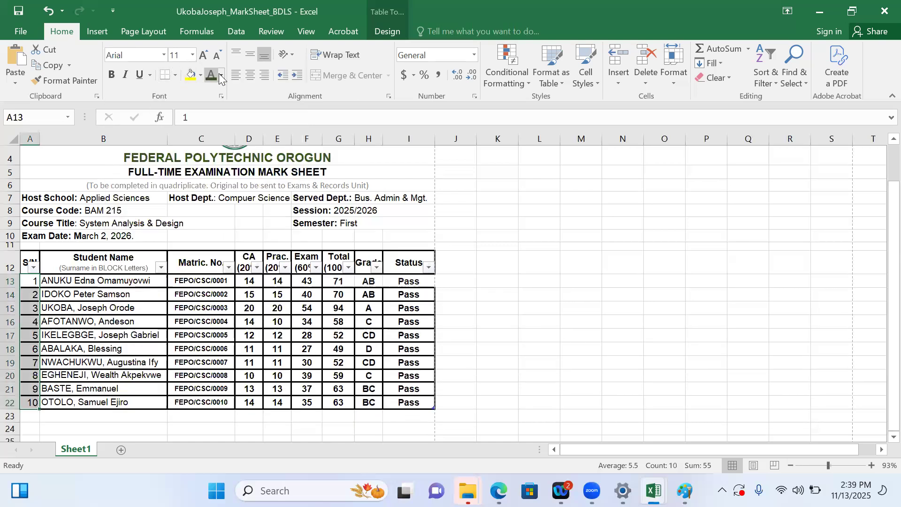
Centre the serial numbers in A13:A22 and set them to font size 10
left_click(249, 77)
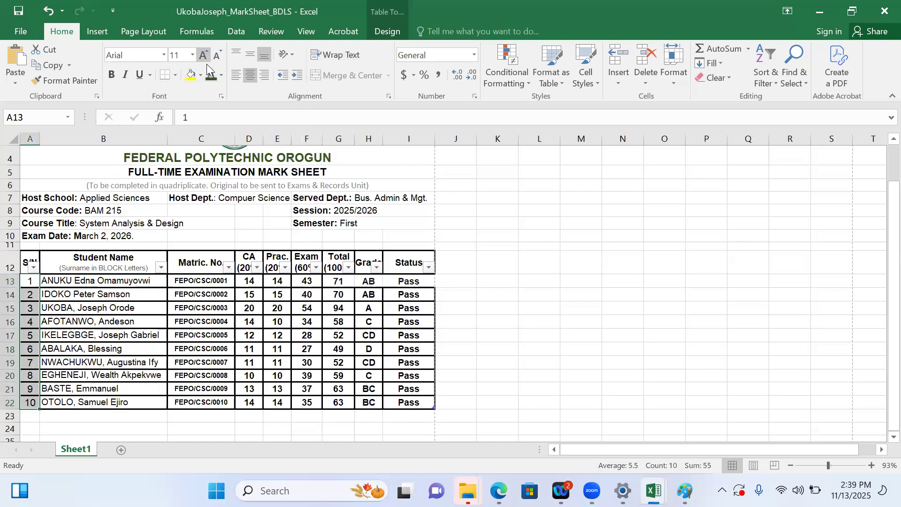
left_click(192, 55)
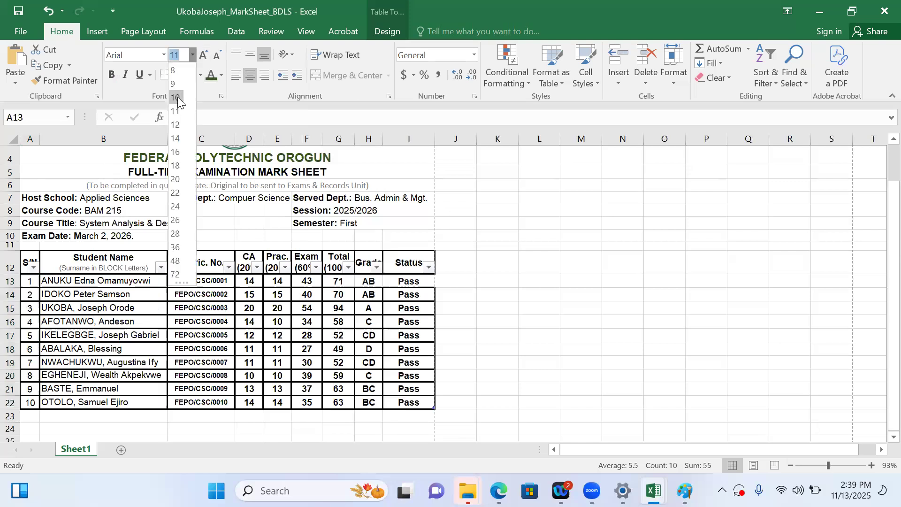
left_click(177, 97)
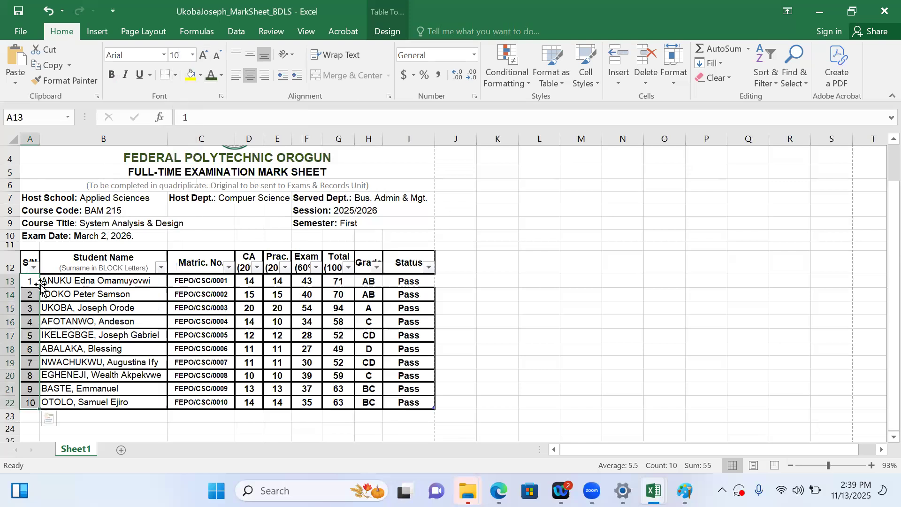
Make all table entries in A13:I22 bold and widen column B so the longest student name still fits
left_click_drag(29, 282, 409, 402)
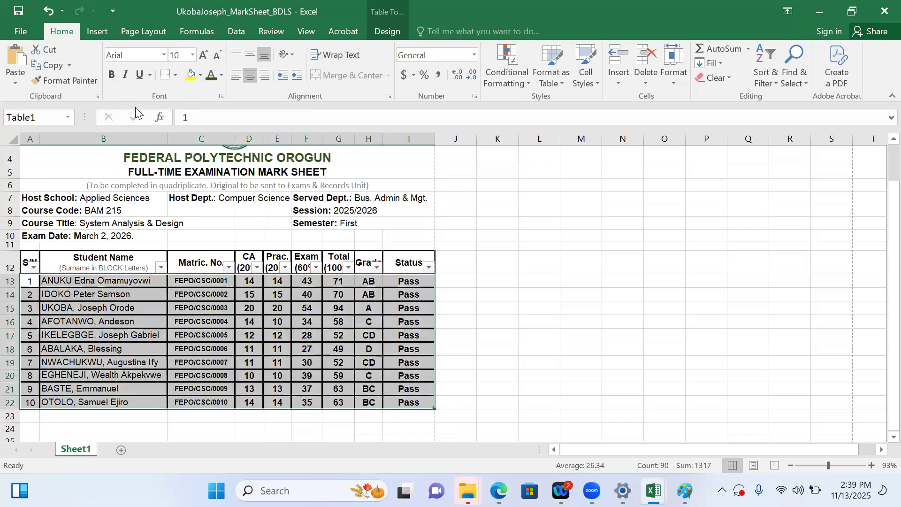
left_click(111, 76)
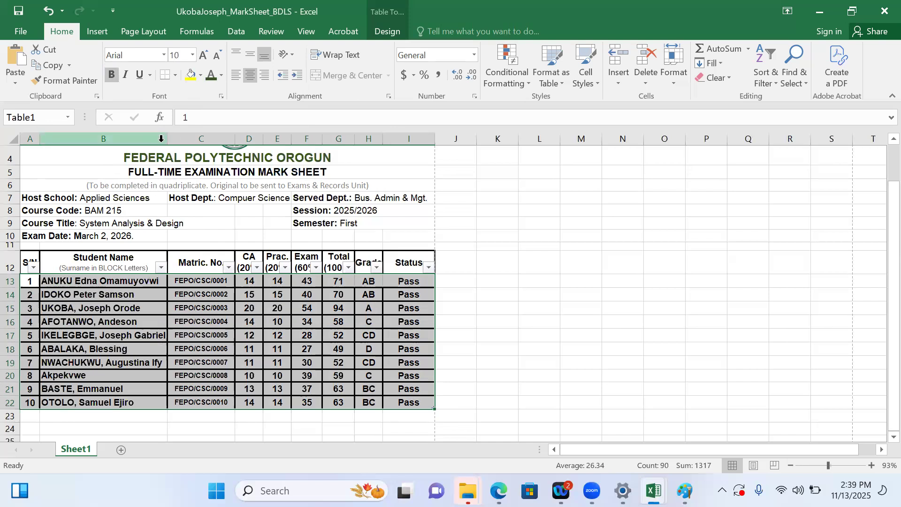
left_click_drag(167, 138, 170, 138)
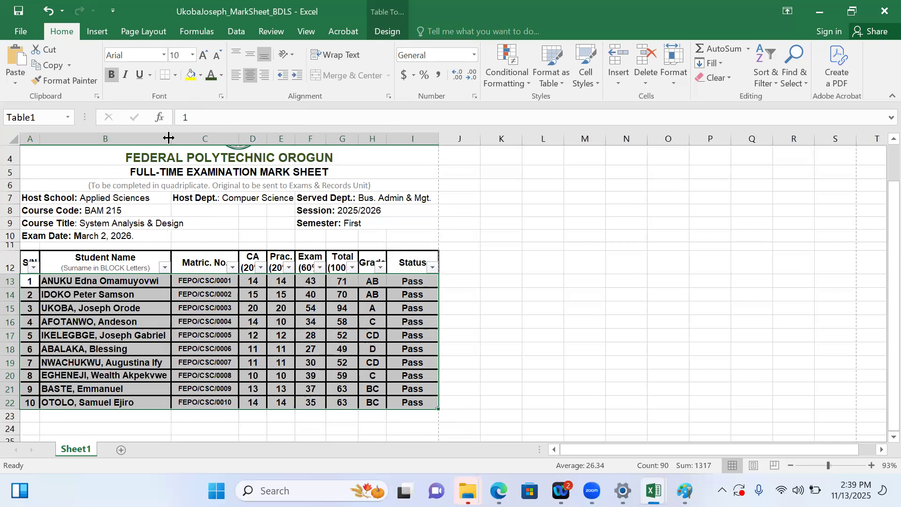
left_click(240, 222)
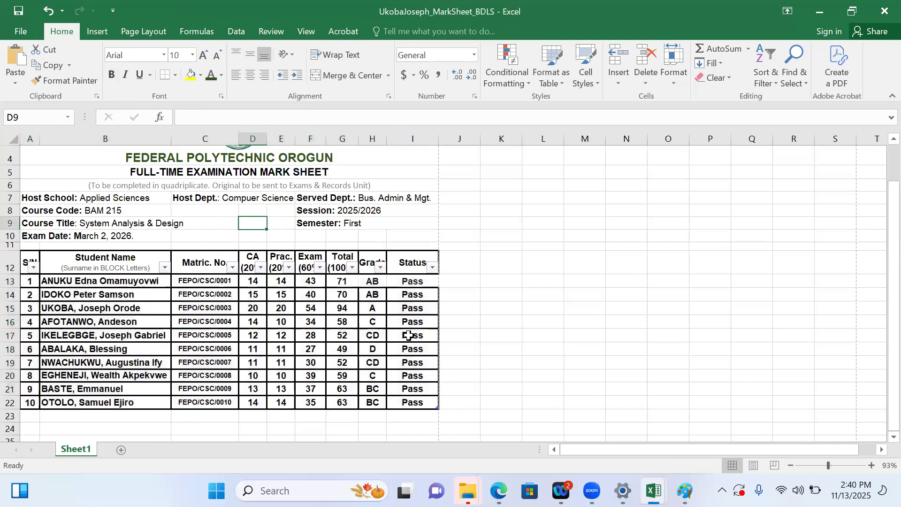
Apply font size 10 to the grade and status cells in H13:I22
left_click(503, 339)
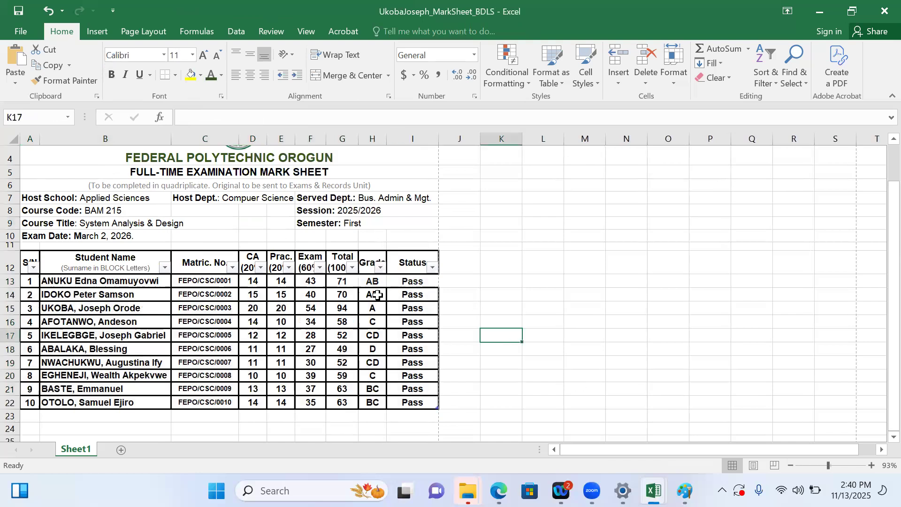
left_click_drag(372, 283, 422, 400)
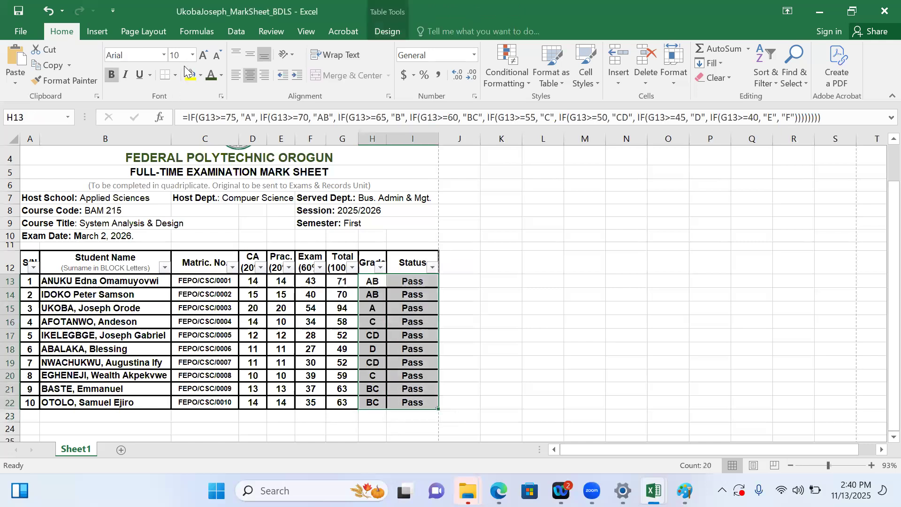
left_click(192, 55)
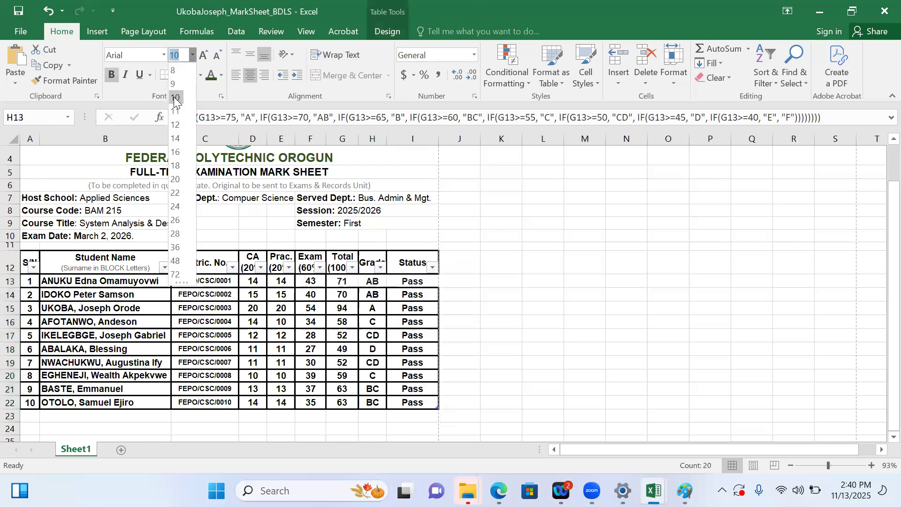
left_click(175, 99)
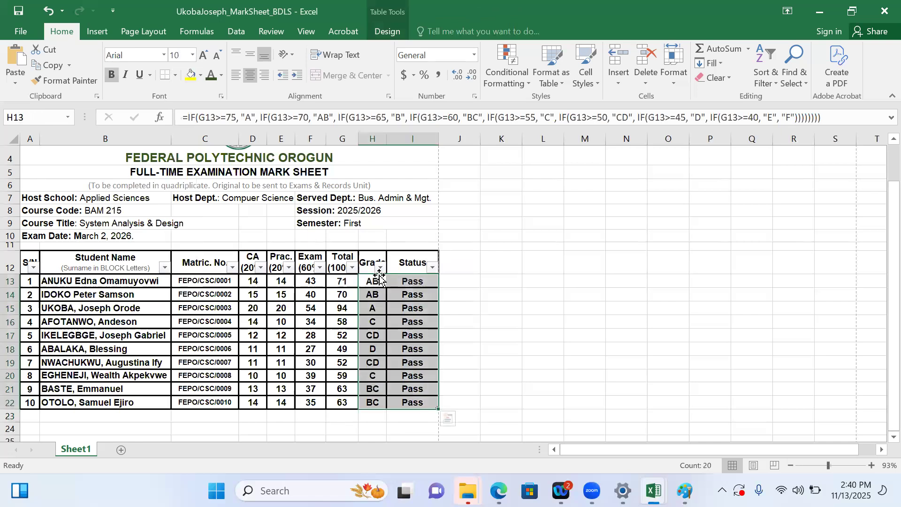
left_click_drag(378, 280, 380, 411)
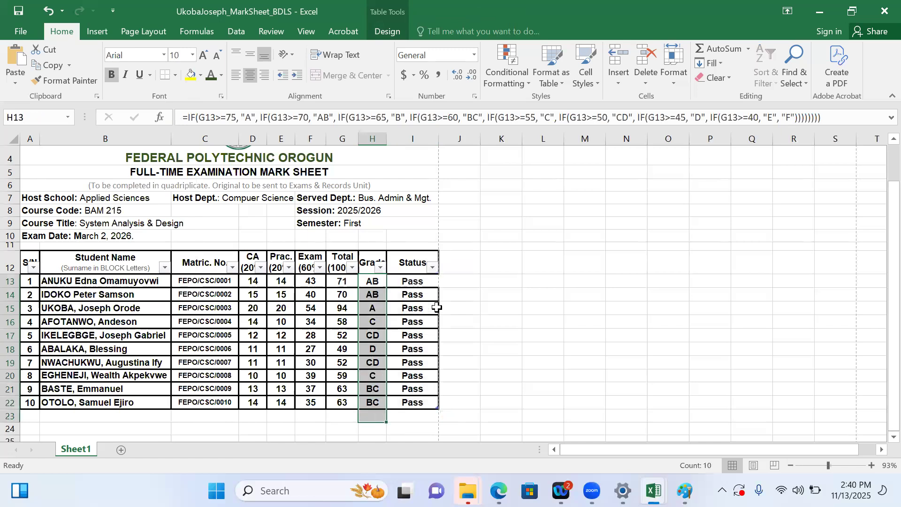
left_click(529, 311)
Merge and centre A24:B24 below the table and enter 'Course Lecturer:' followed by the lecturer's name
left_click_drag(882, 259, 880, 346)
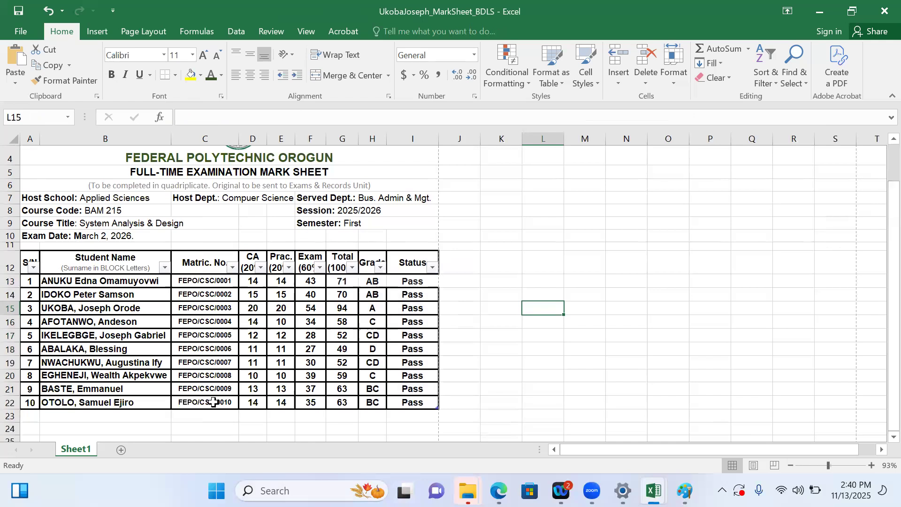
left_click(22, 416)
key("Down")
key("Down")
key("Down")
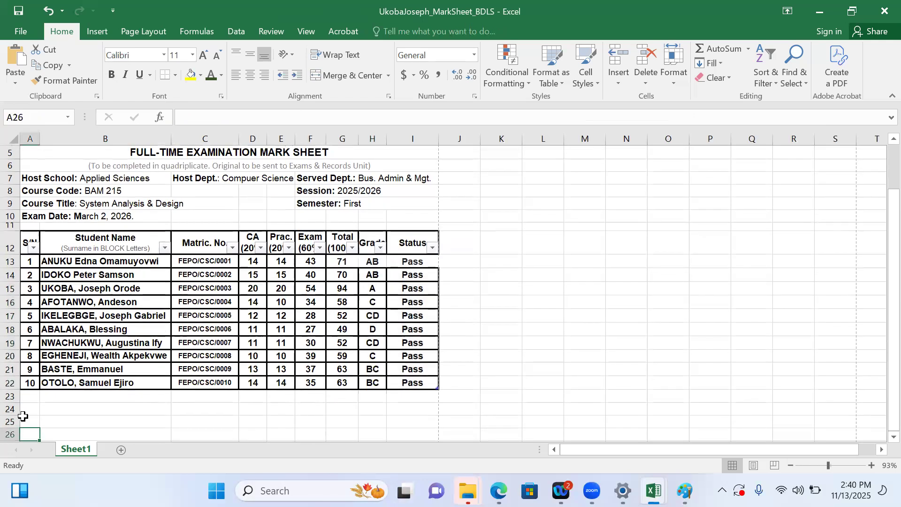
left_click(29, 410)
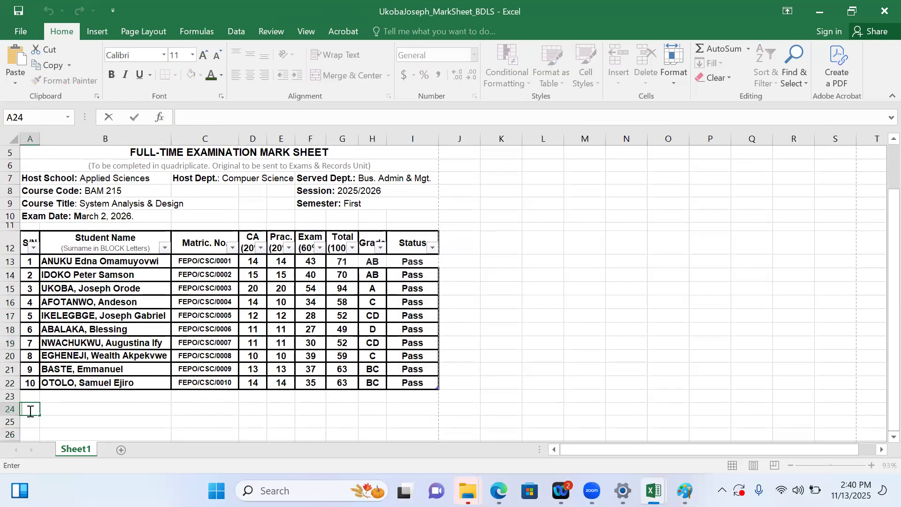
left_click(87, 414)
left_click(34, 410)
left_click_drag(33, 409, 177, 411)
left_click_drag(168, 412, 168, 411)
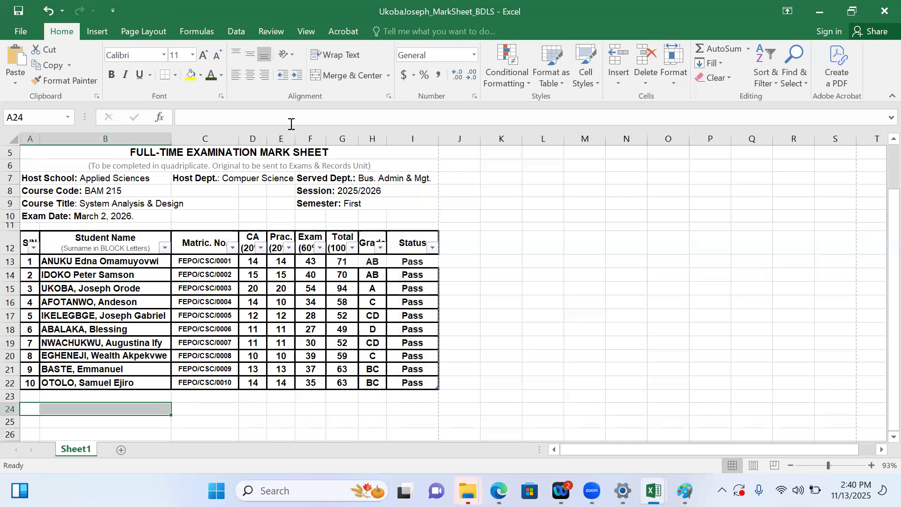
left_click(348, 74)
type("Cour")
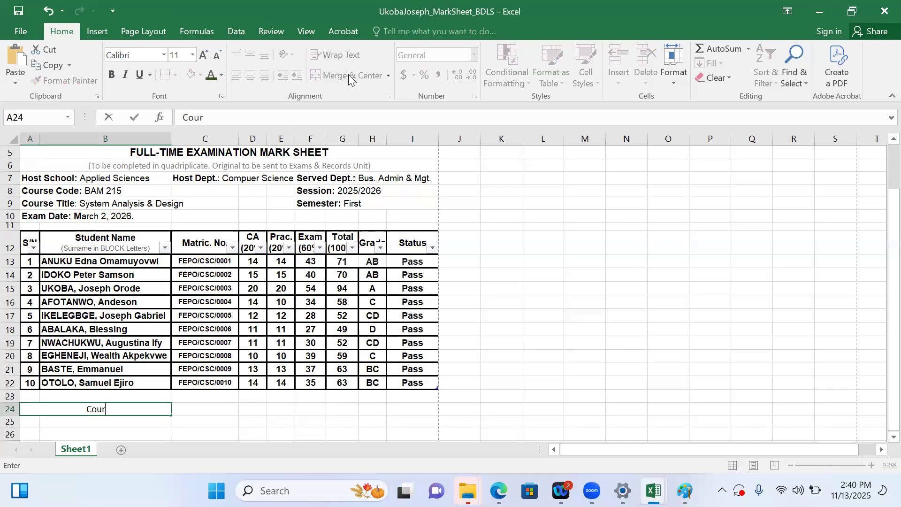
type("se Lecturer:")
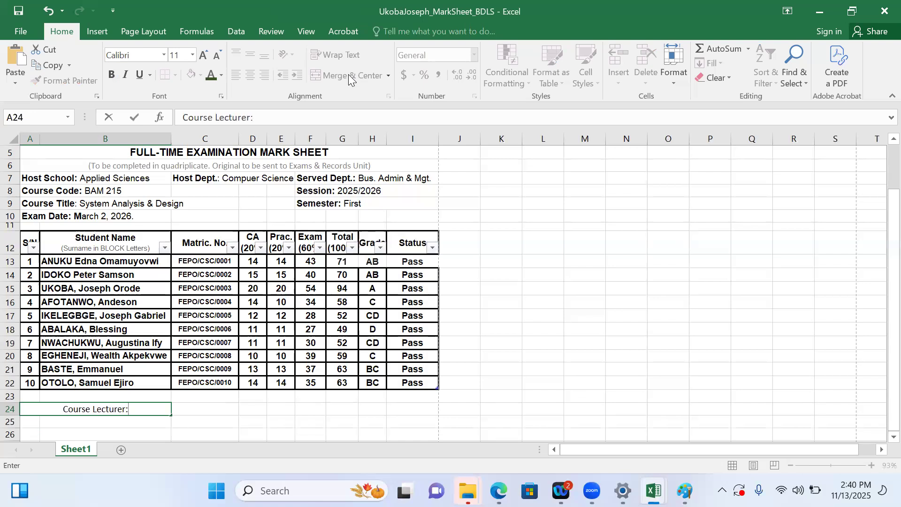
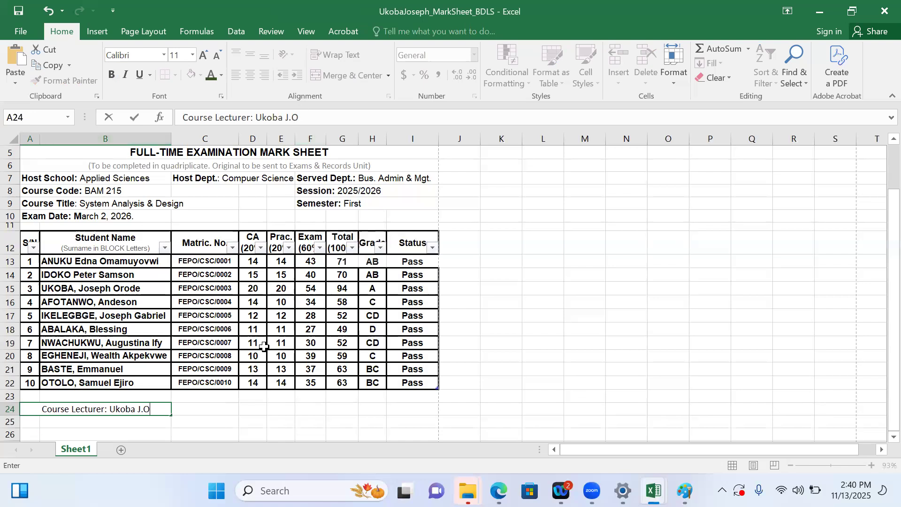
Left-align the course lecturer label in the merged A24:B24 cell
left_click(195, 408)
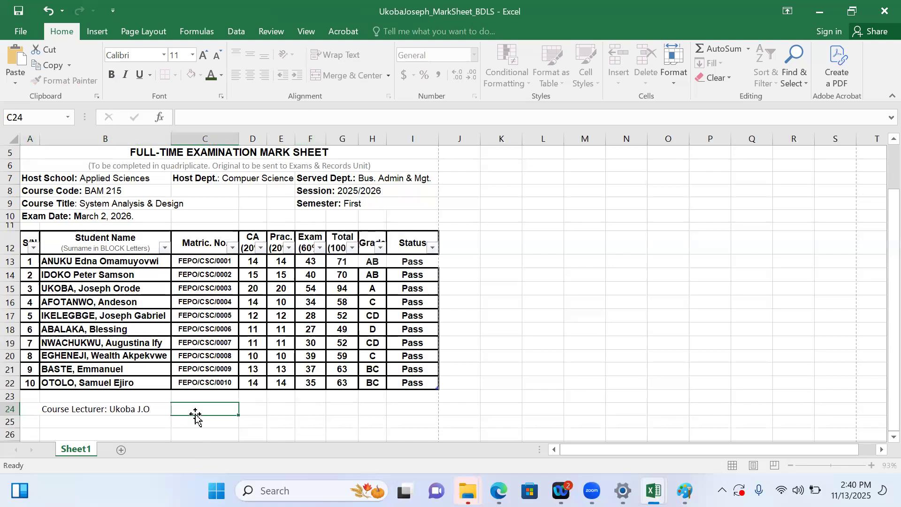
left_click(333, 73)
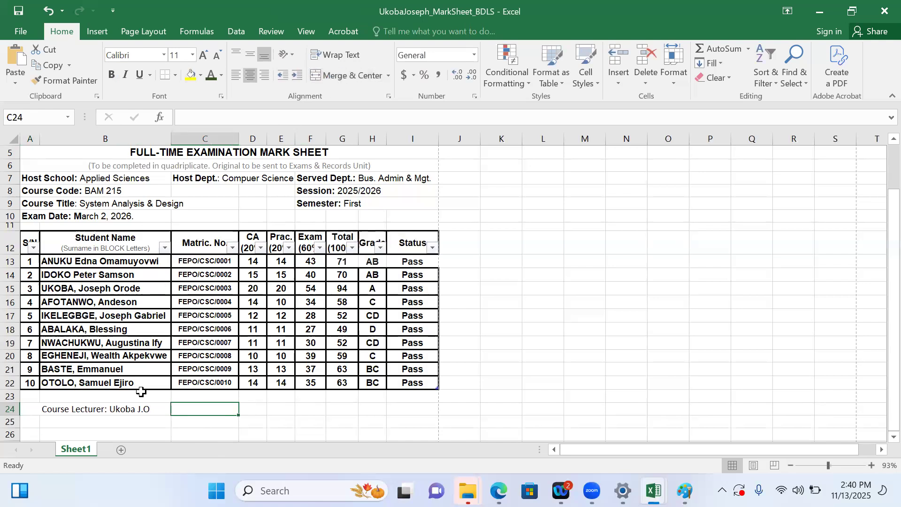
left_click(135, 408)
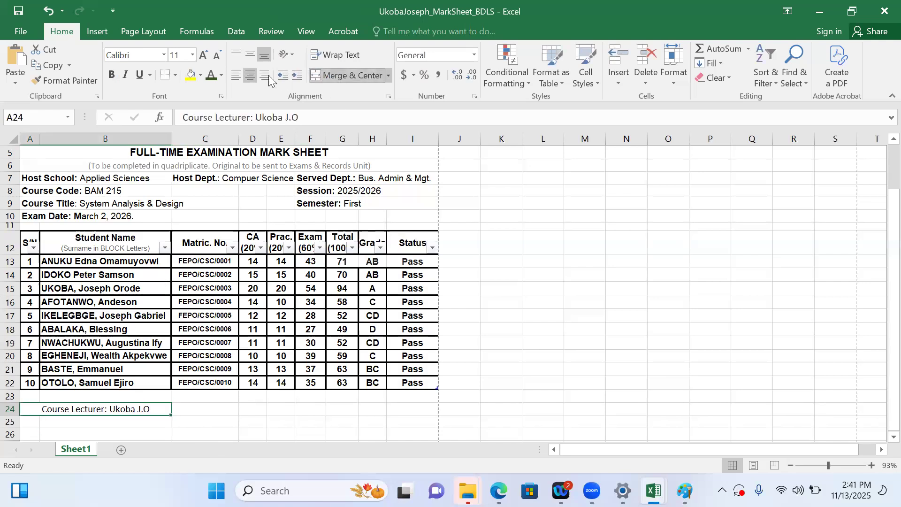
left_click(236, 75)
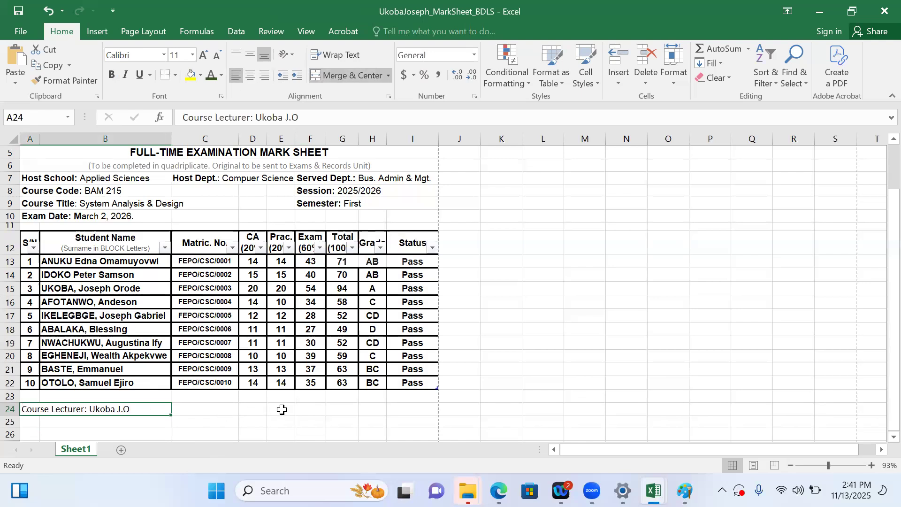
Merge and centre D24:H24 and enter the label 'Head of Department: Dr.' there
left_click_drag(283, 409, 348, 409)
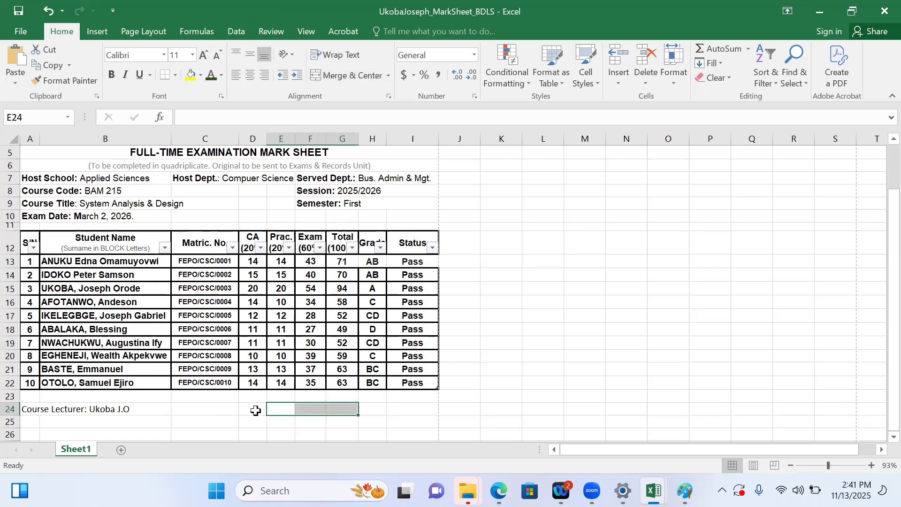
left_click(256, 411)
left_click_drag(250, 408, 365, 411)
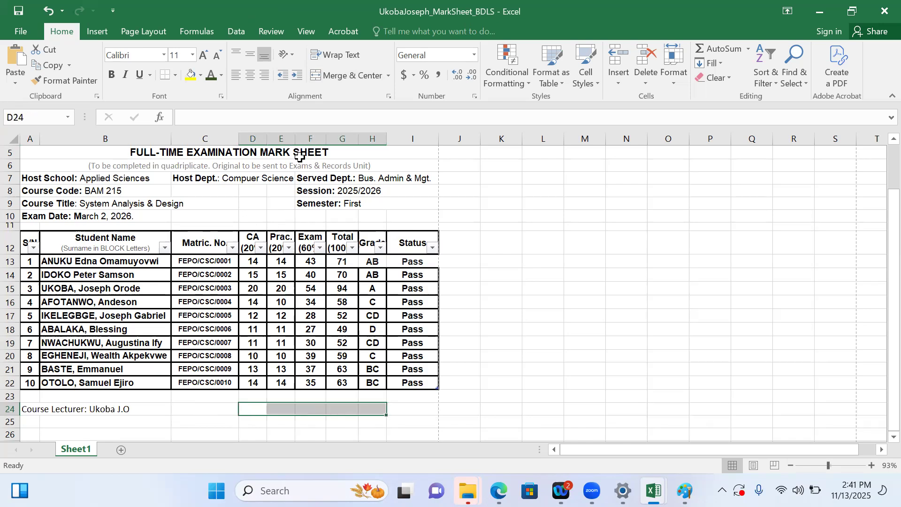
left_click(328, 75)
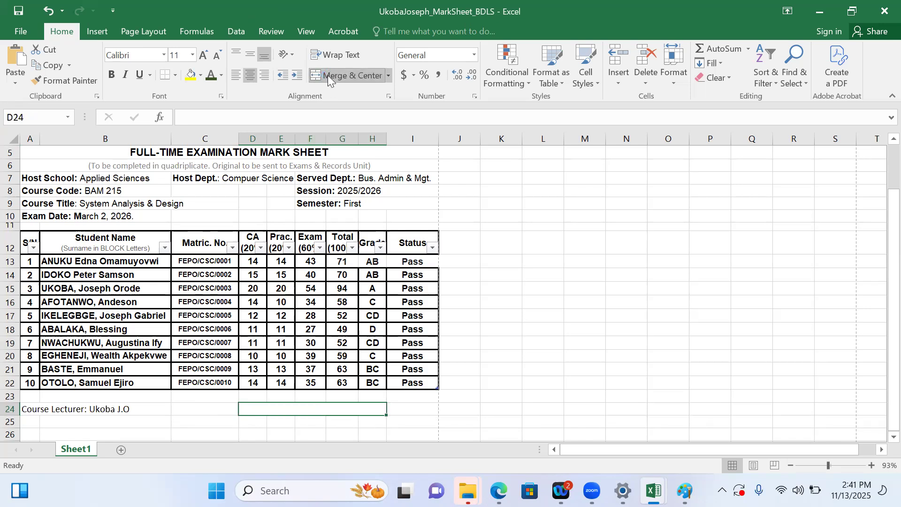
type("Head")
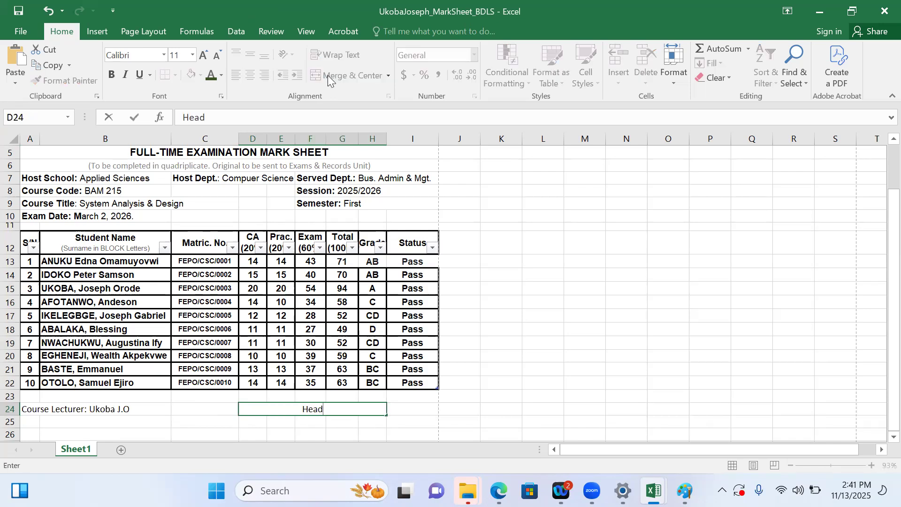
type(" of Department")
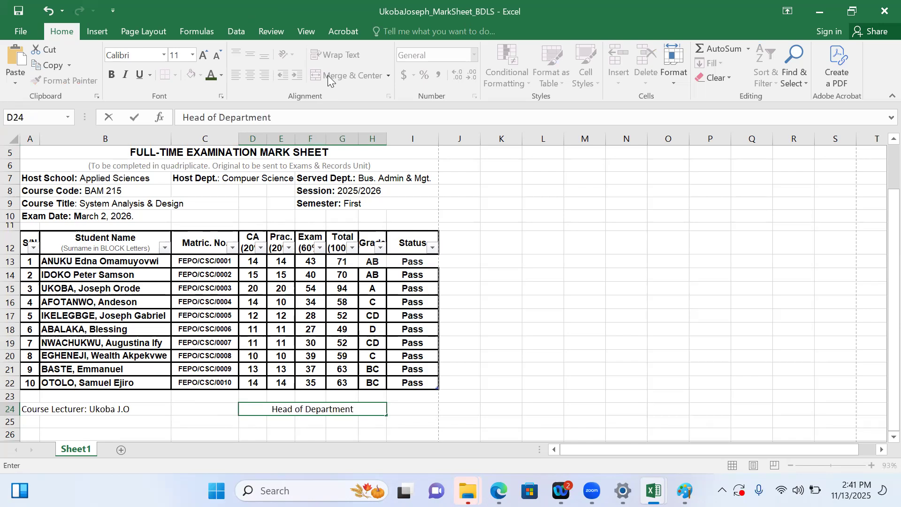
type(":")
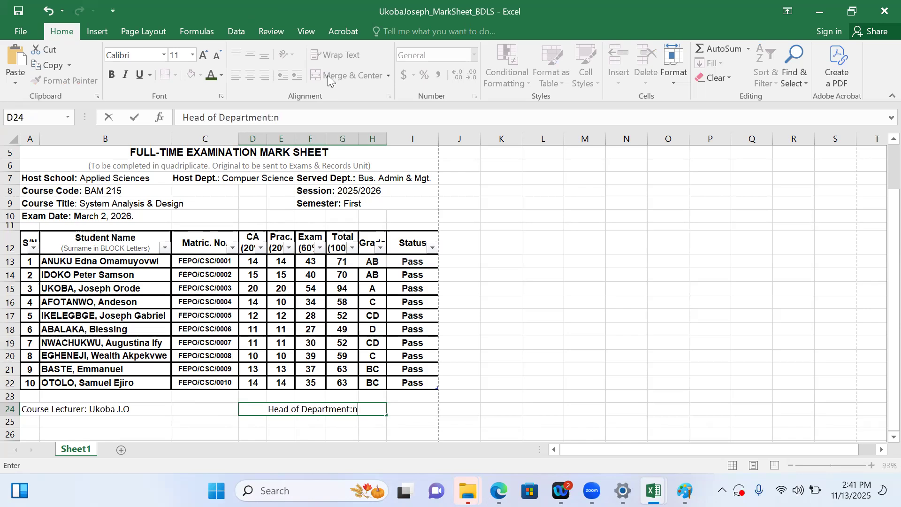
type(" Dr.")
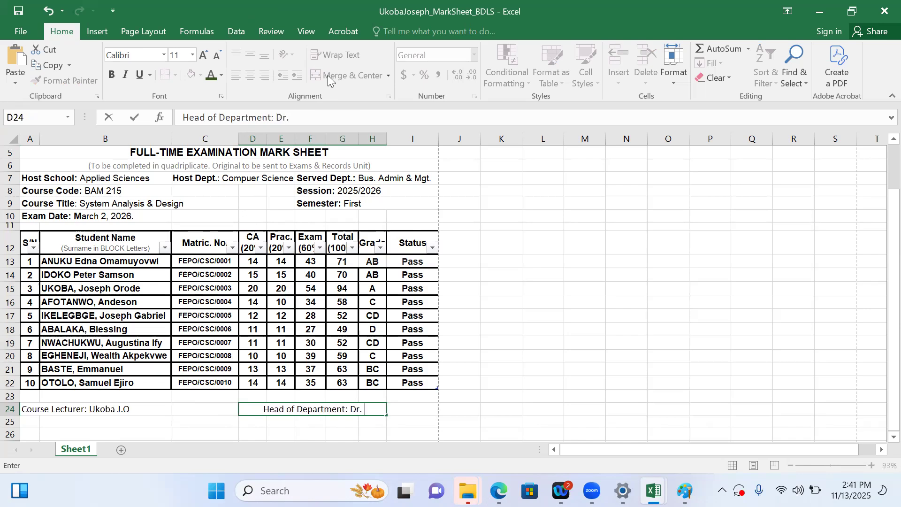
Edit the course lecturer label so the lecturer's initials come before the surname
left_click(134, 410)
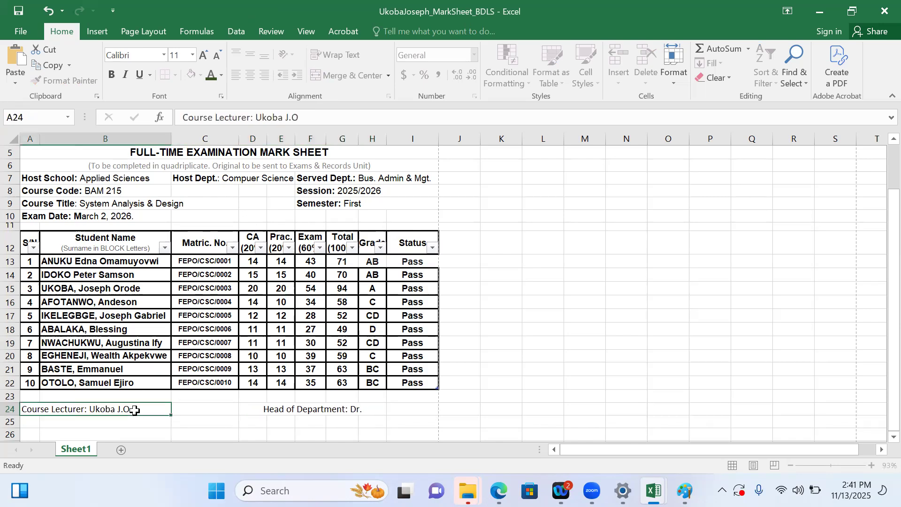
double_click(135, 410)
left_click(95, 410, "shift")
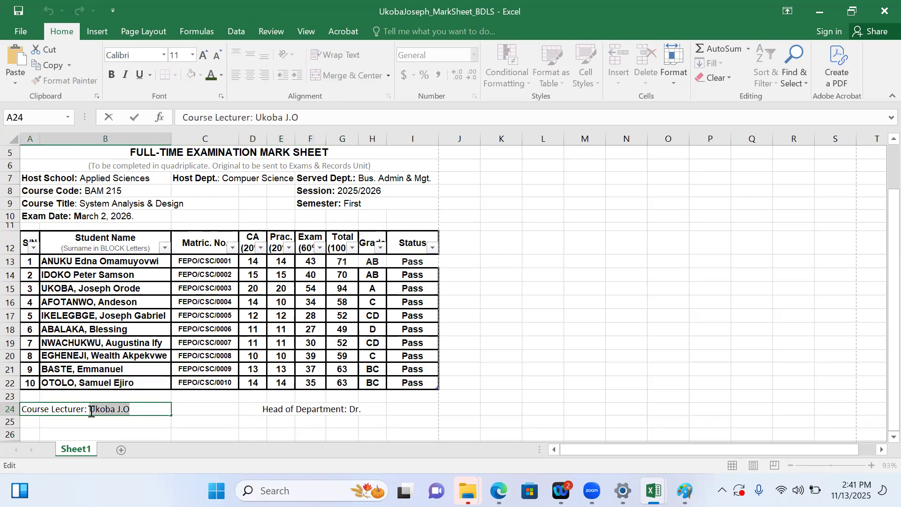
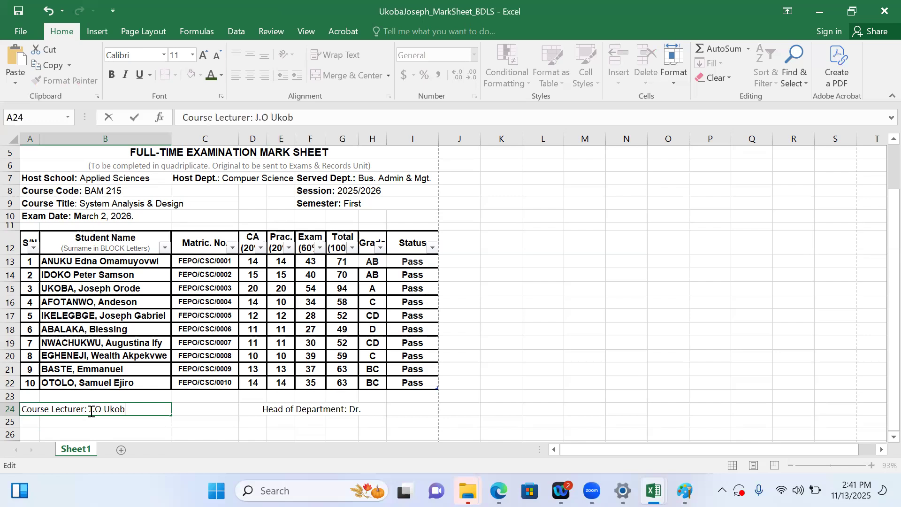
Complete the Head of Department label in D24:H24 with the HOD's initials and surname
left_click(376, 412)
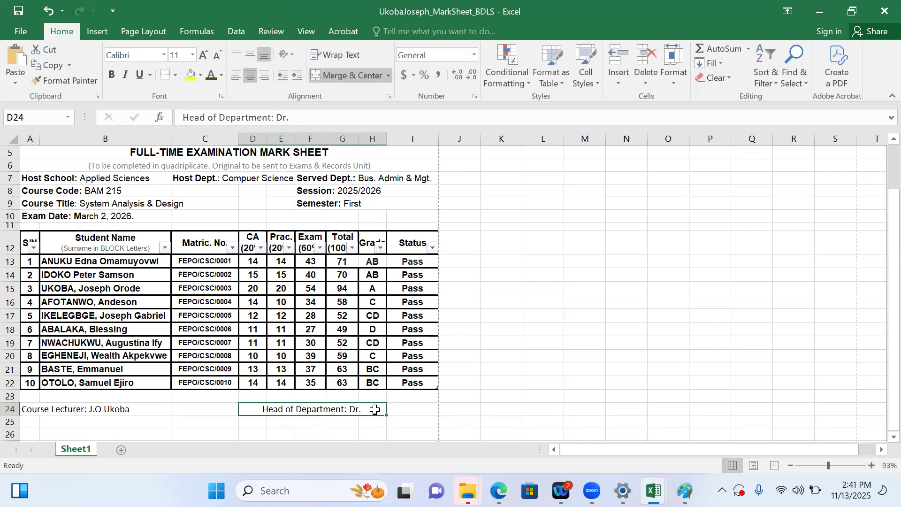
double_click(375, 409)
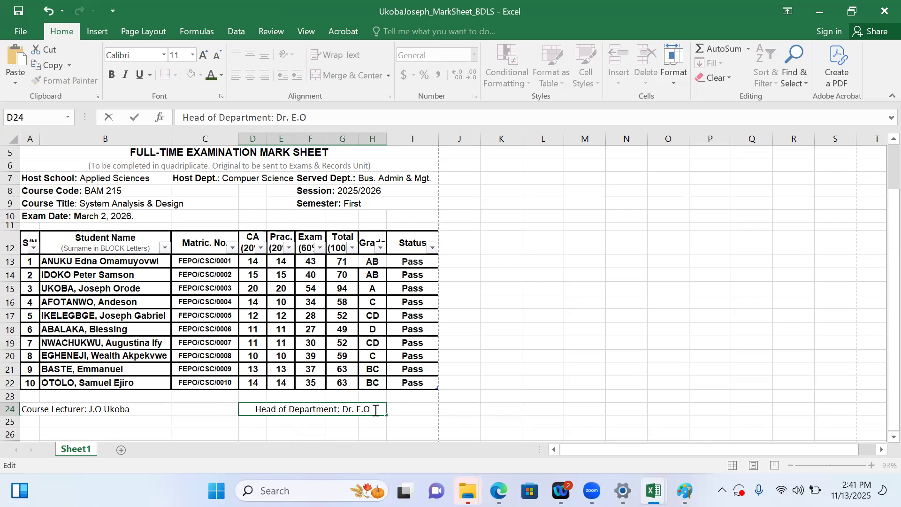
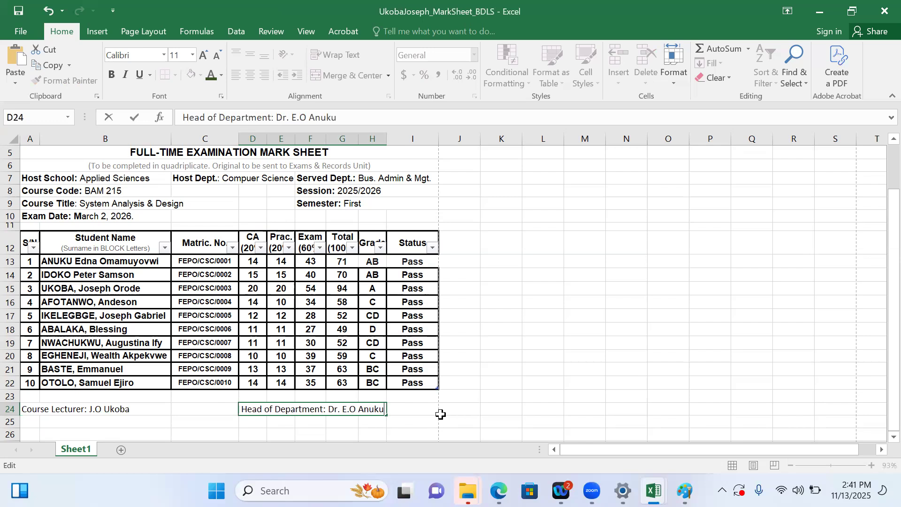
left_click(439, 414)
Select B26:H26 below the signature labels and merge and centre it
left_click(370, 410)
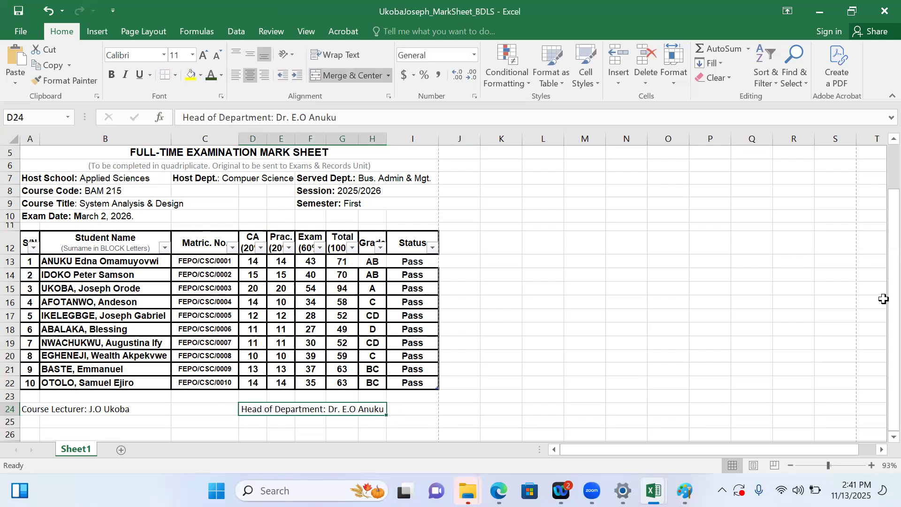
left_click_drag(888, 303, 888, 342)
left_click(73, 425)
left_click_drag(38, 425, 339, 429)
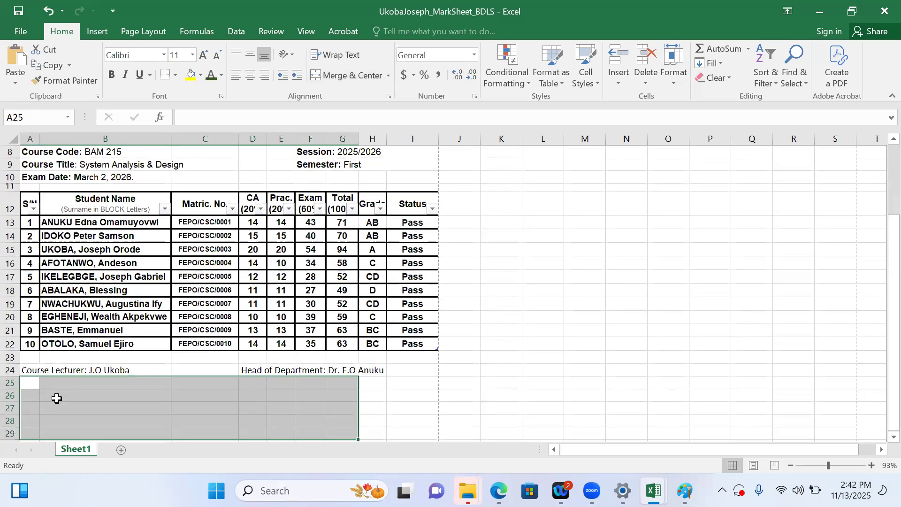
left_click(57, 397)
left_click_drag(30, 395, 379, 392)
left_click(116, 392)
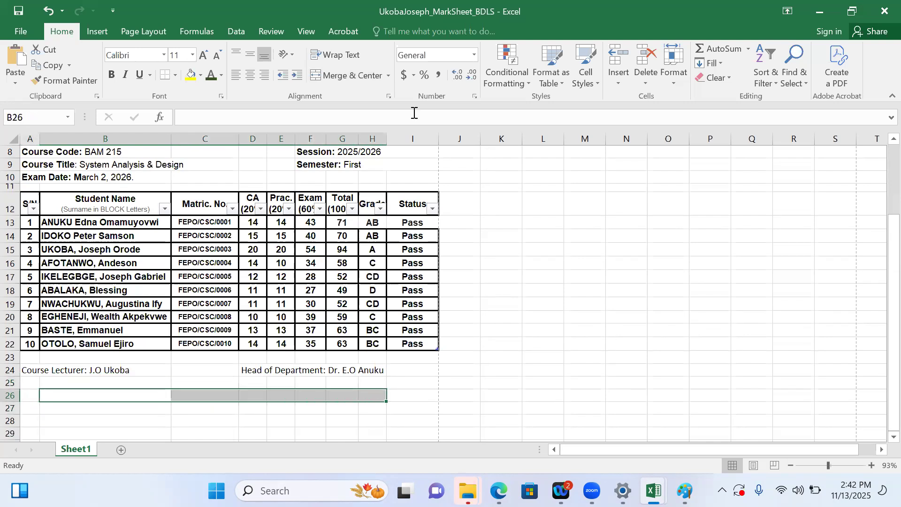
left_click(339, 75)
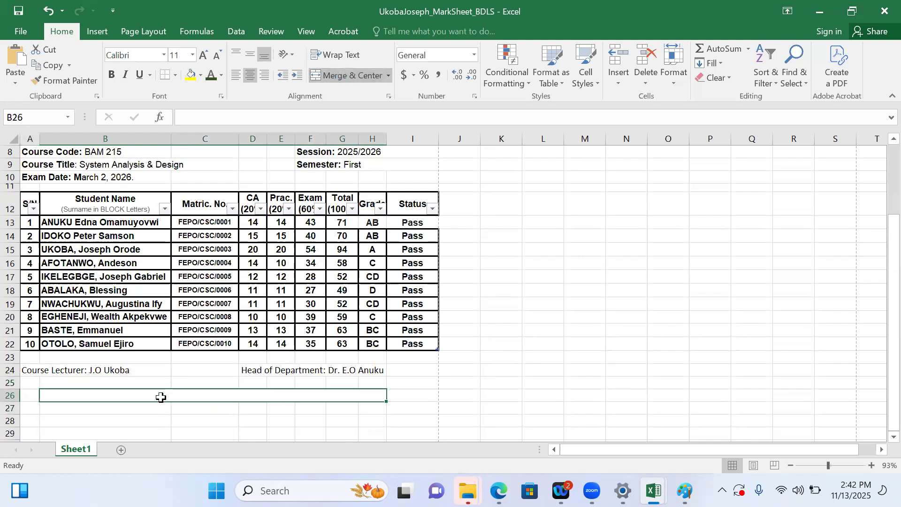
Enter 'Dean:' followed by the dean's title, surname and initials in the merged B26:H26 cell
type("Dea")
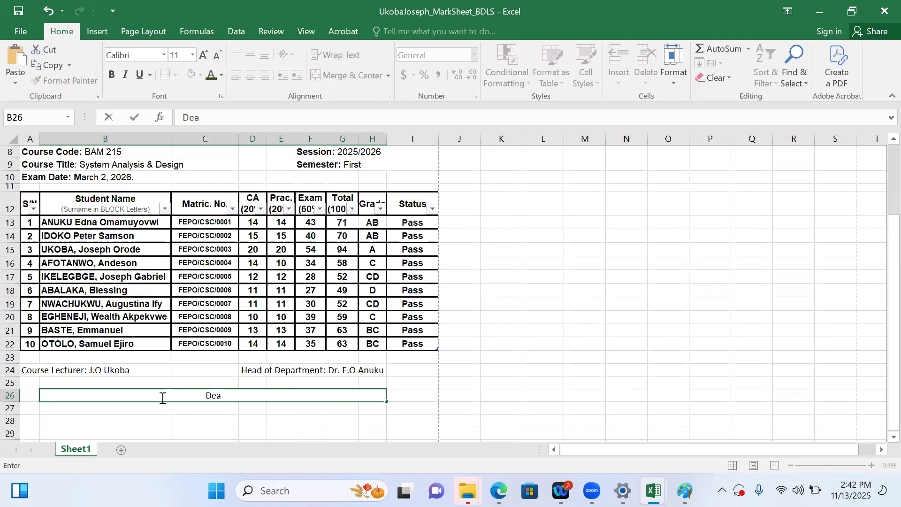
type("n of Applied SCience")
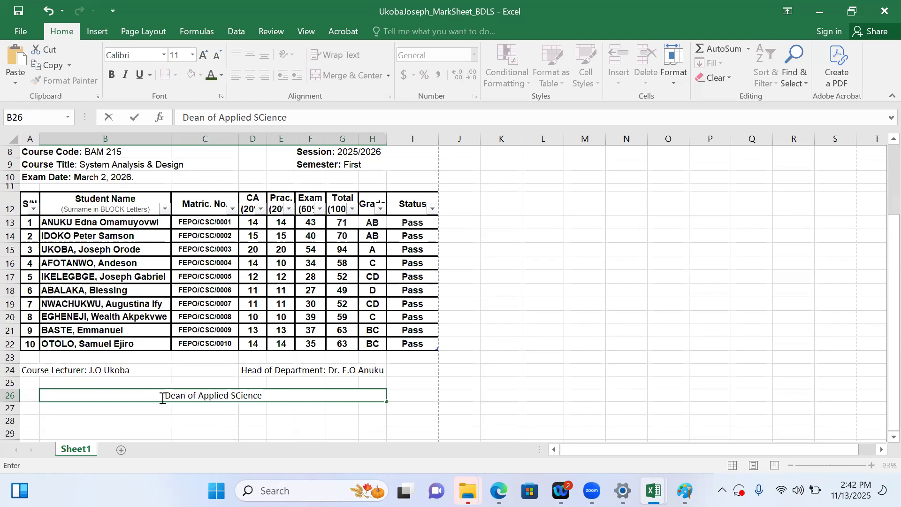
key("BackSpace")
key("BackSpace")
key("BackSpace")
key("BackSpace")
key("BackSpace")
key("BackSpace")
key("BackSpace")
key("BackSpace")
key("BackSpace")
key("BackSpace")
key("BackSpace")
key("BackSpace")
key("BackSpace")
key("BackSpace")
key("BackSpace")
key("BackSpace")
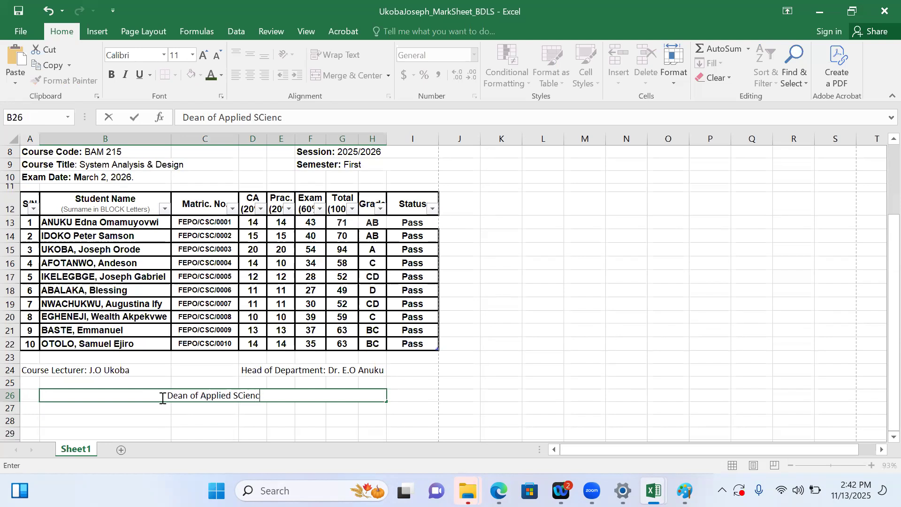
key("BackSpace")
key("BackSpace")
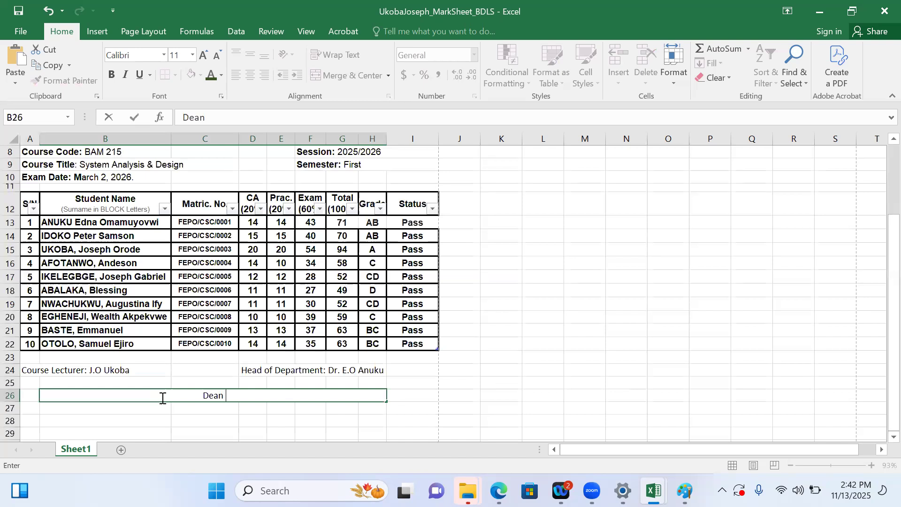
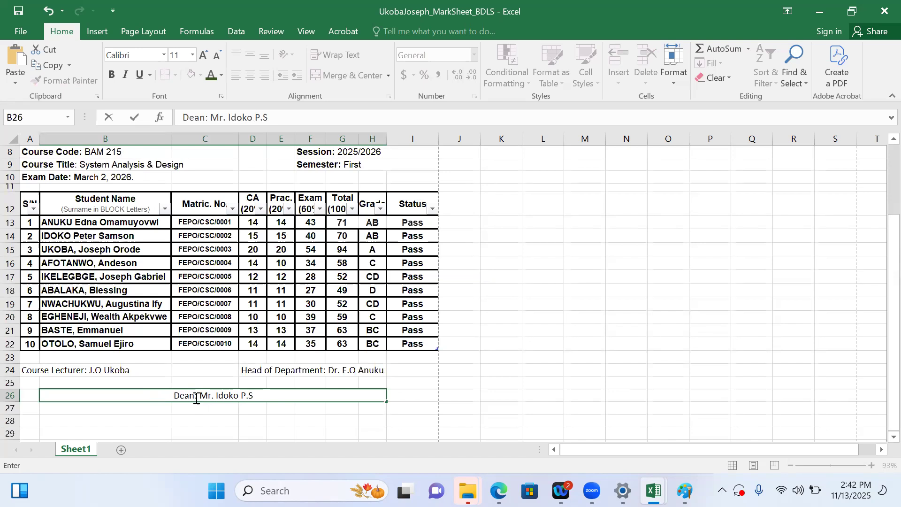
left_click(226, 420)
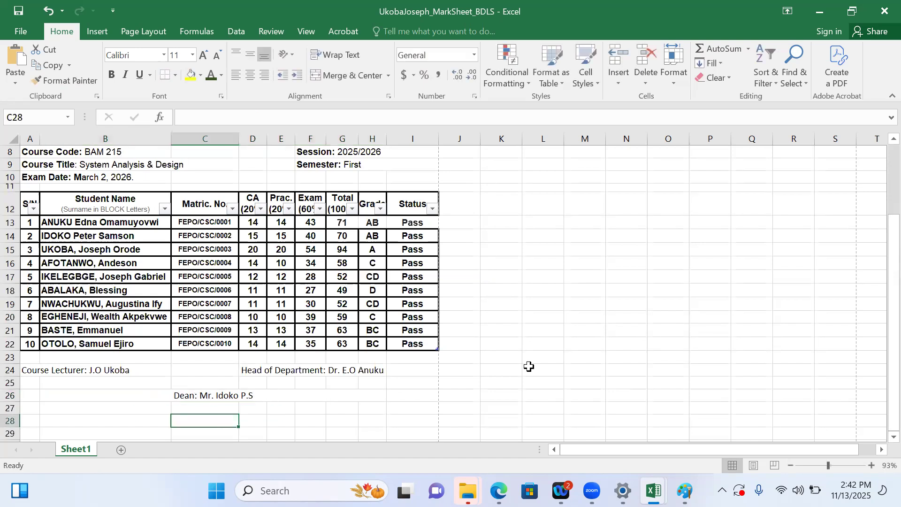
Change the font of the signature rows A24:I26 to Garamond
left_click_drag(419, 399, 115, 371)
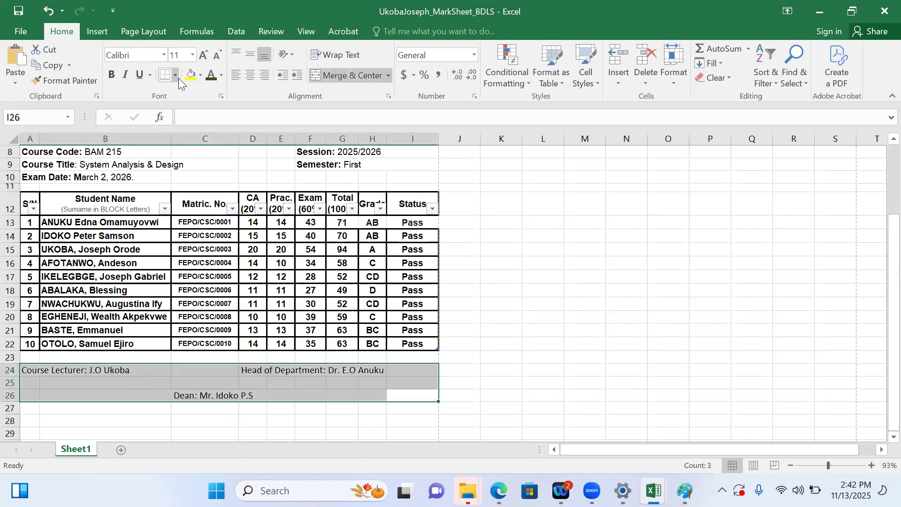
left_click(164, 55)
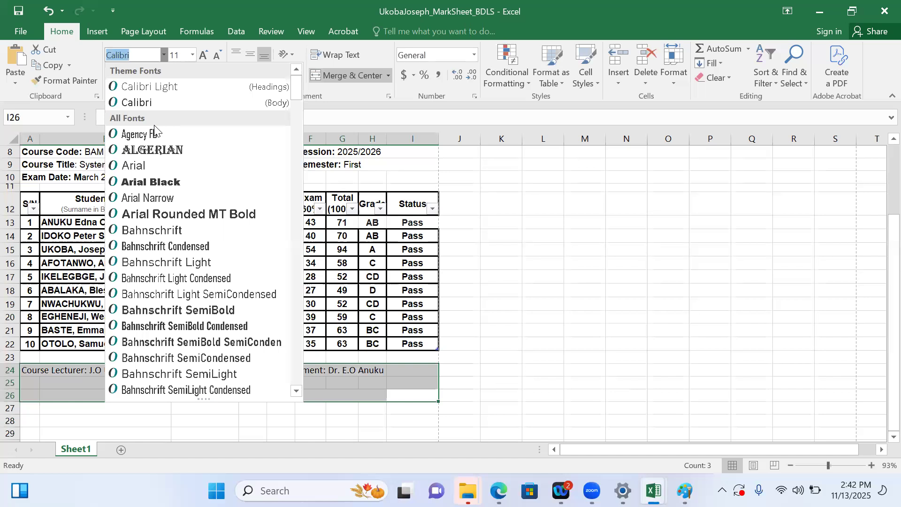
left_click_drag(296, 91, 291, 67)
type("G")
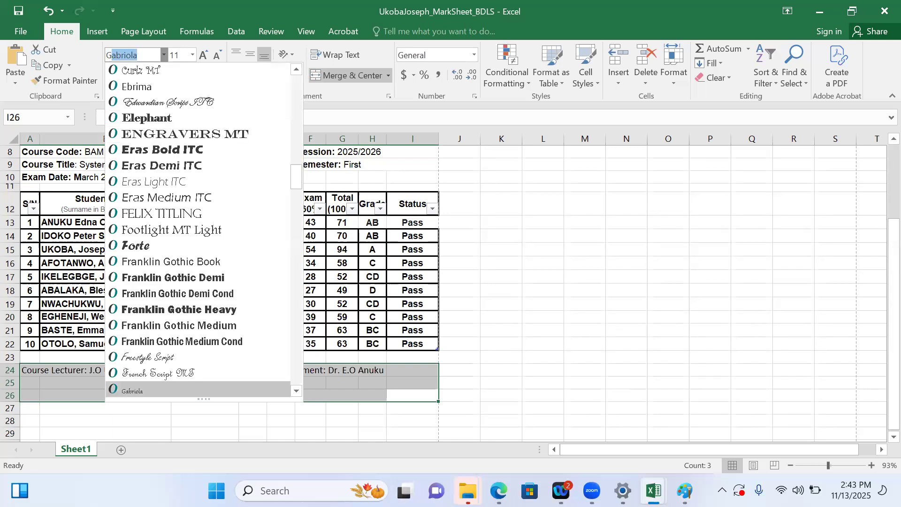
type("eorgia")
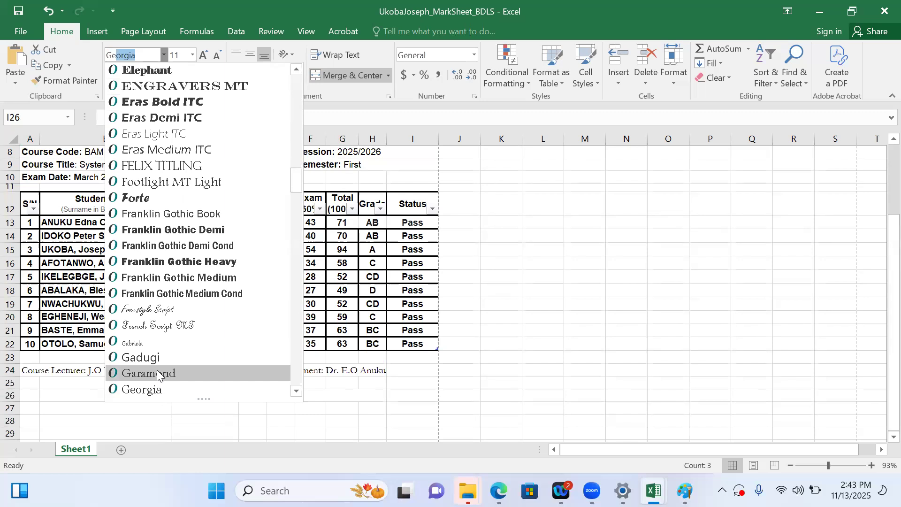
left_click(157, 373)
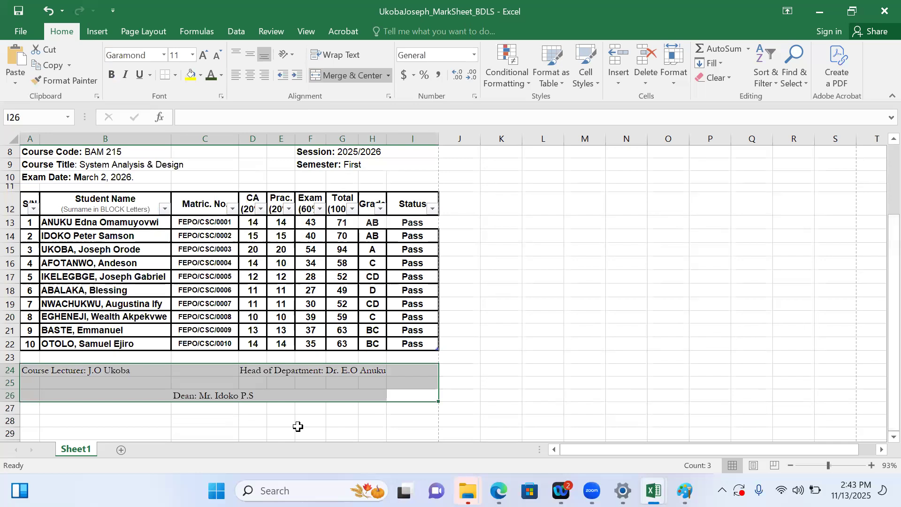
Bold the label words 'Head of Department:', 'Course Lecturer:' and 'Dean:' in the signature lines
left_click(272, 371)
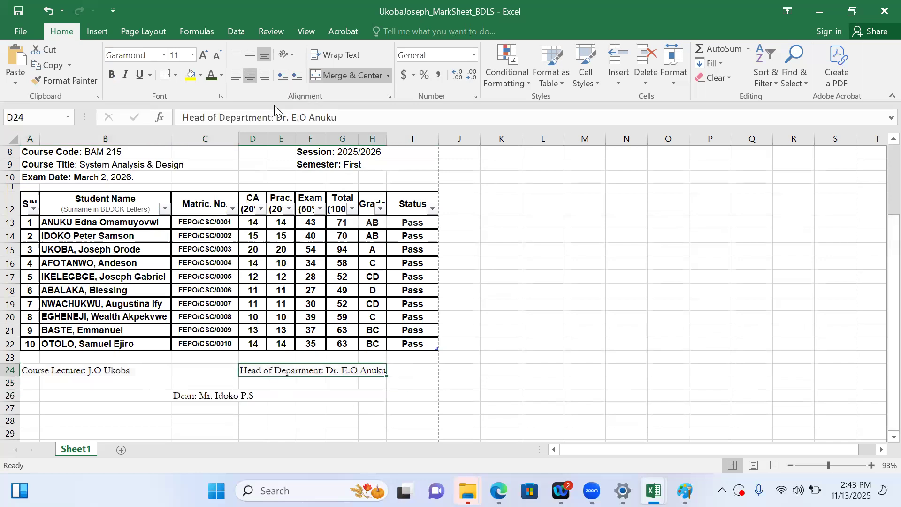
left_click_drag(274, 118, 161, 117)
key("ctrl+b")
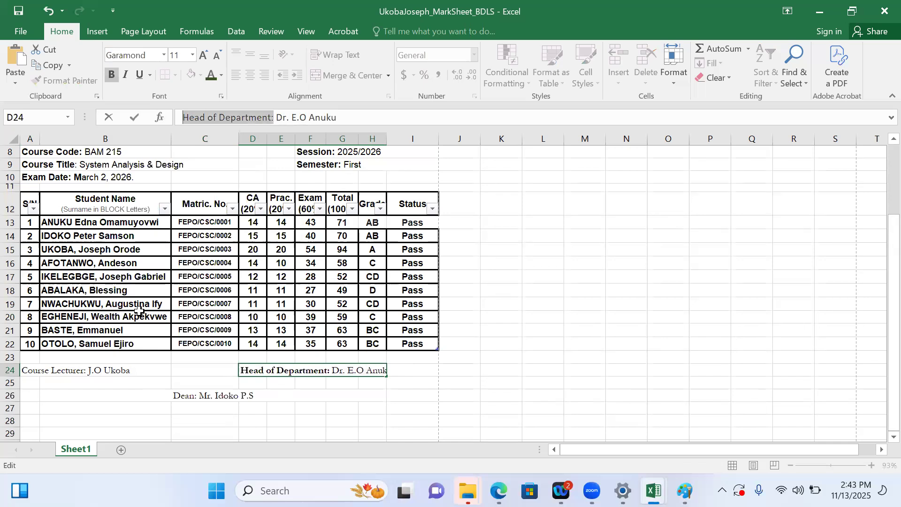
left_click(69, 369)
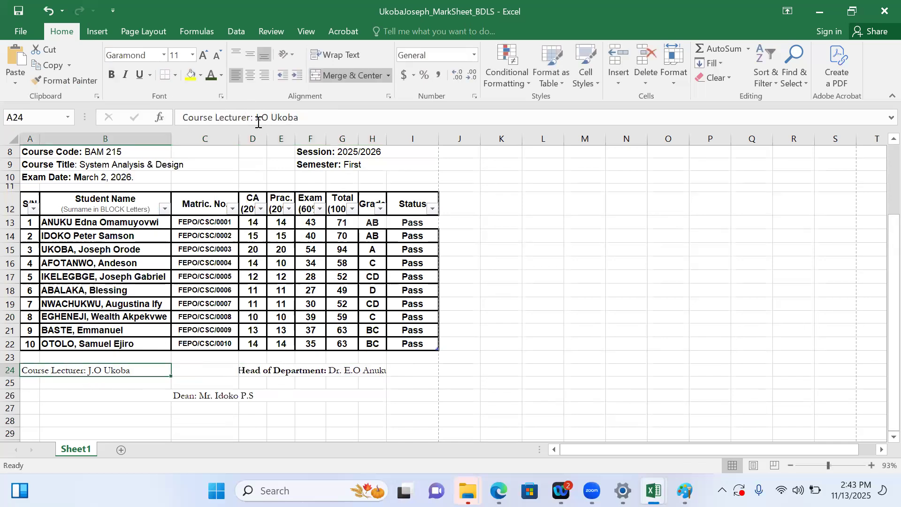
left_click_drag(254, 119, 163, 123)
key("ctrl+b")
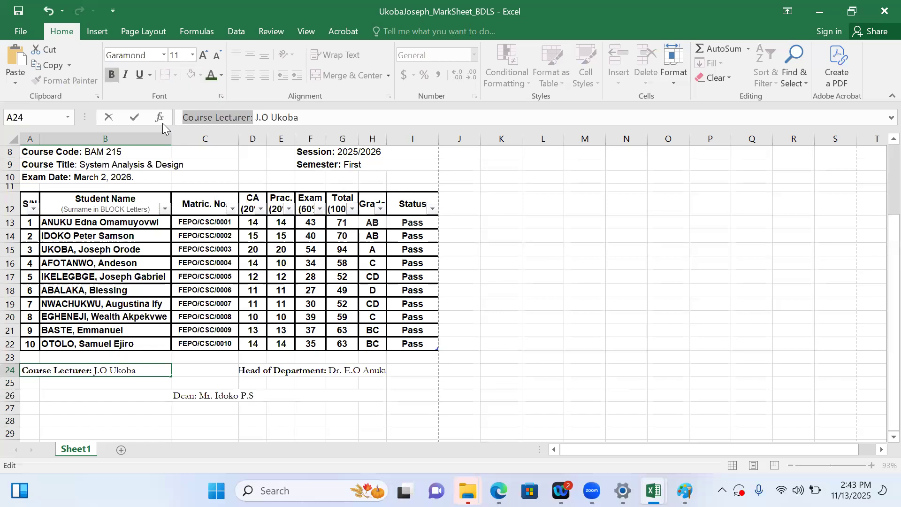
left_click(197, 398)
double_click(195, 396)
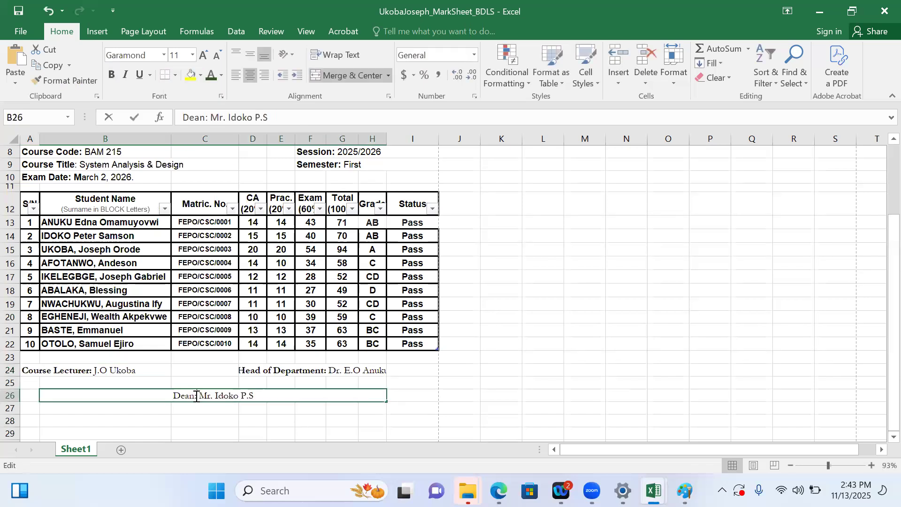
left_click_drag(197, 396, 169, 397)
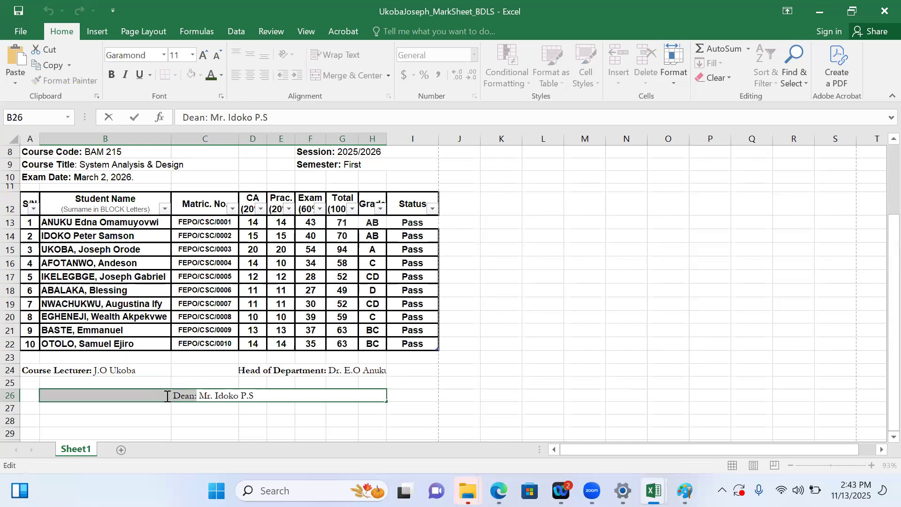
key("ctrl+b")
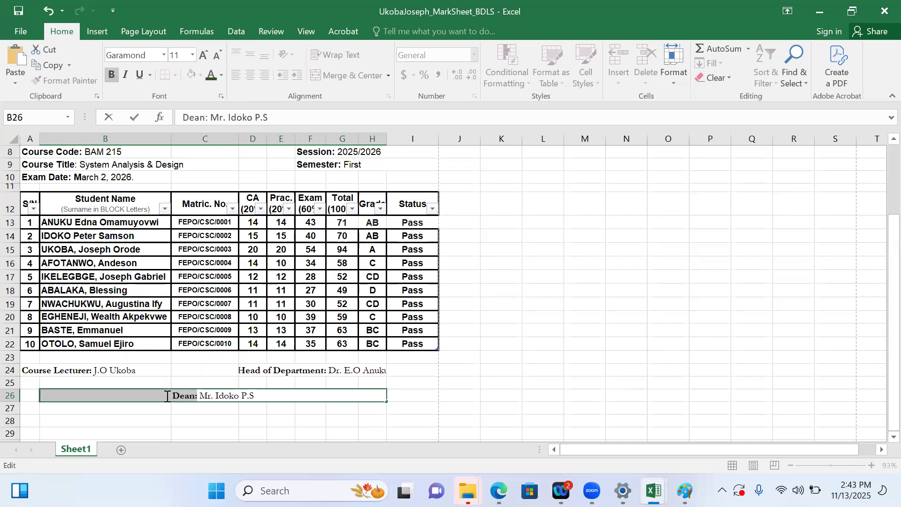
left_click(370, 431)
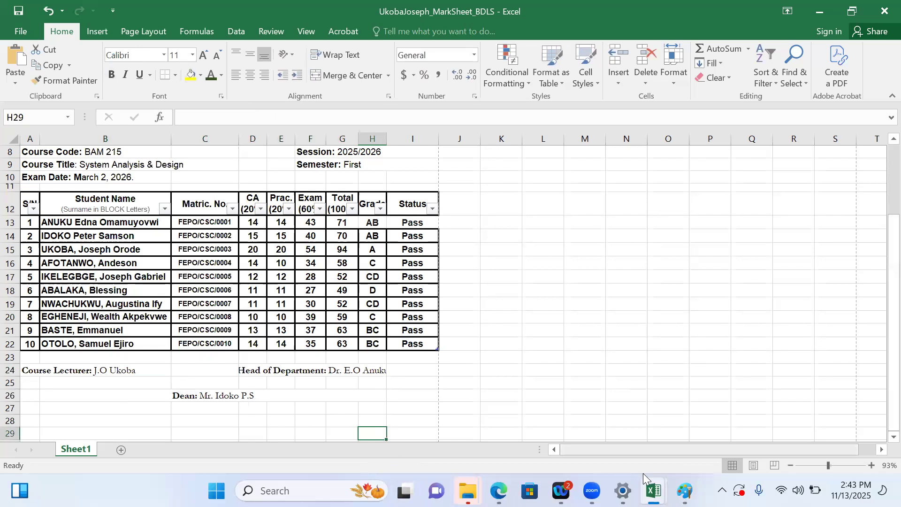
Switch to the Task 1 workbook and scroll through its student mark table
mouse_move(652, 490)
left_click(690, 421)
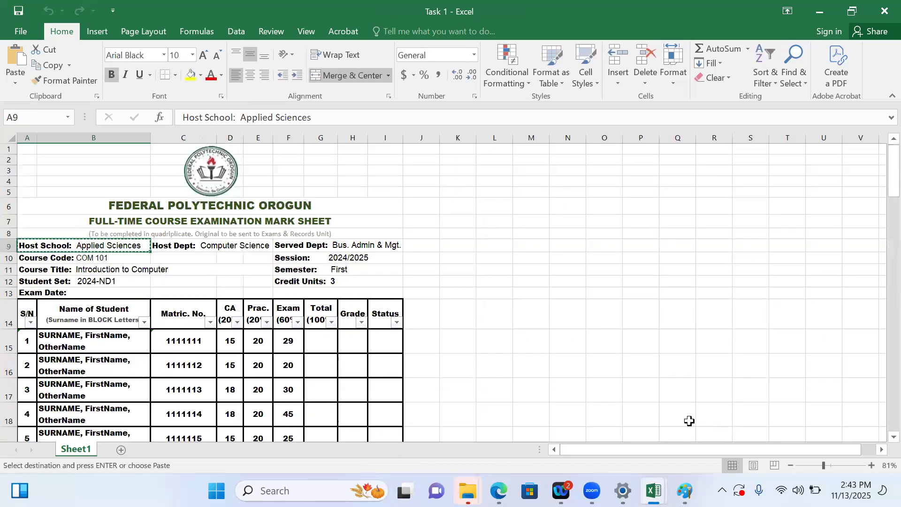
scroll(882, 212, "down", 6)
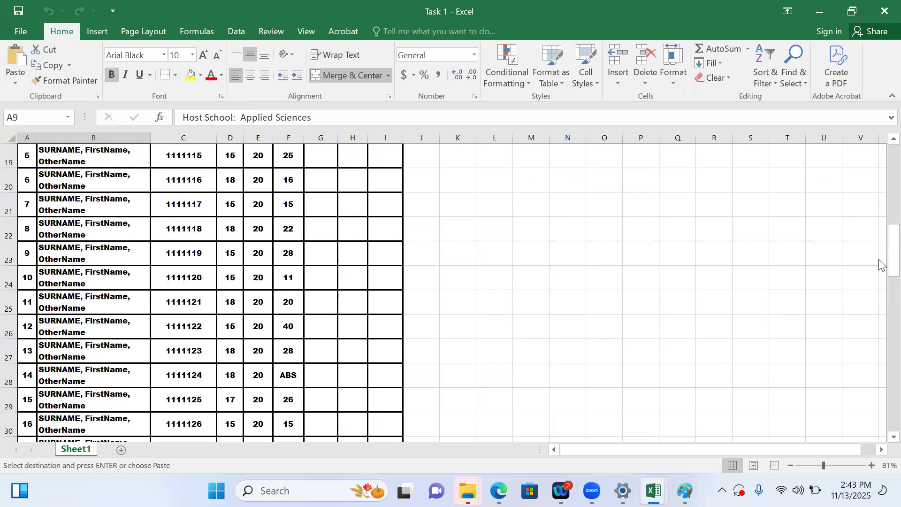
left_click_drag(880, 262, 881, 383)
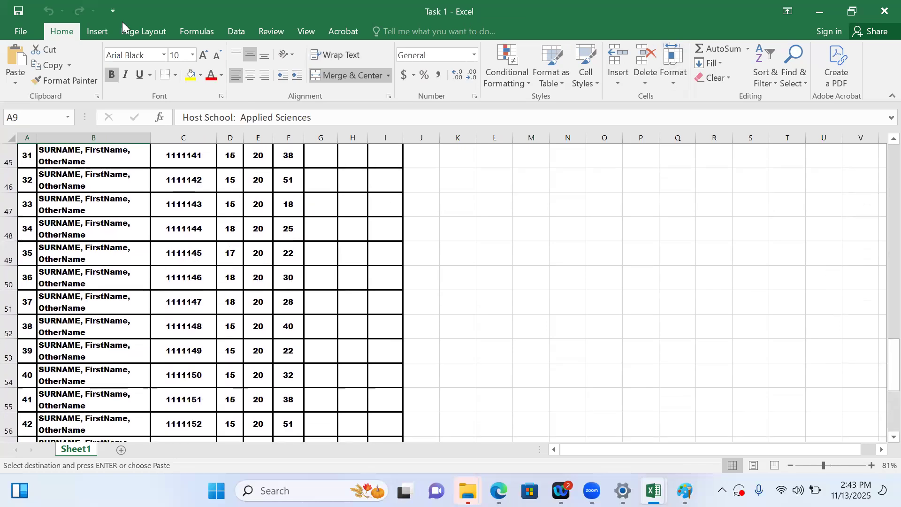
left_click(14, 33)
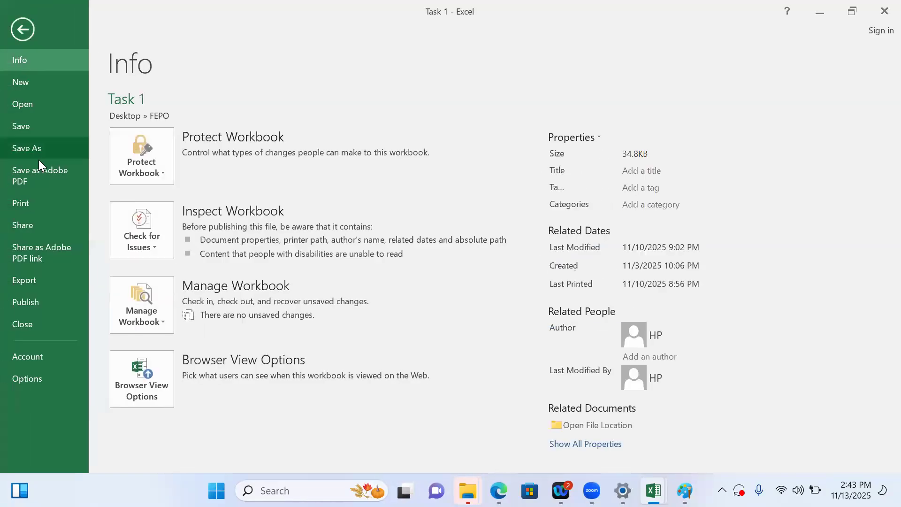
left_click(24, 104)
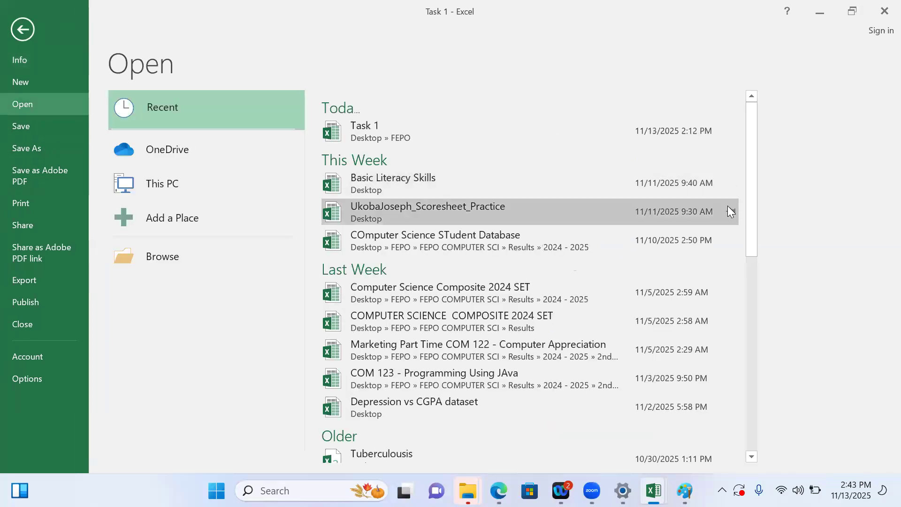
mouse_move(747, 212)
left_mouse_down()
mouse_move(743, 306)
mouse_move(736, 213)
left_mouse_up()
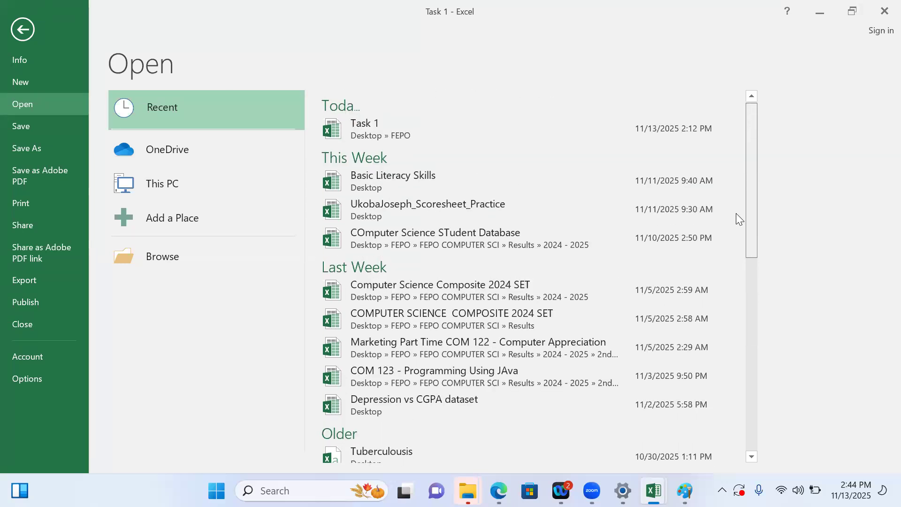
left_click(480, 209)
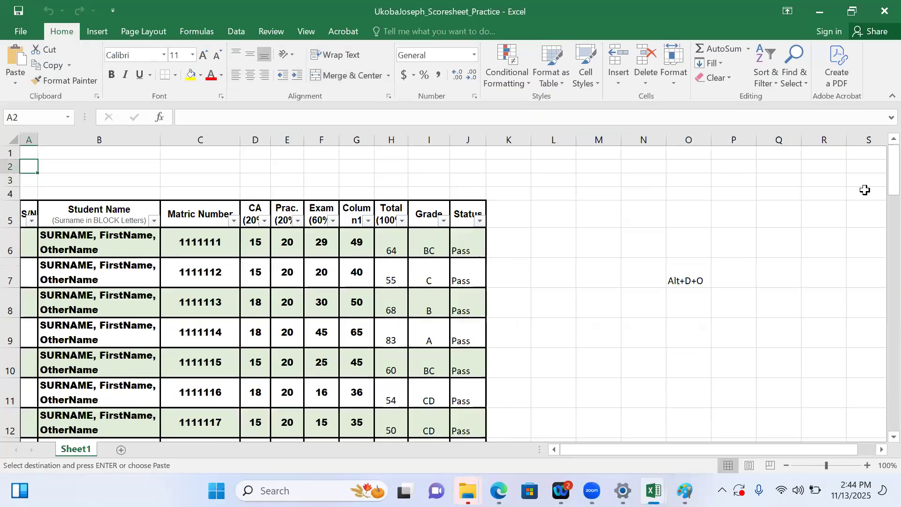
scroll(879, 308, "down", 14)
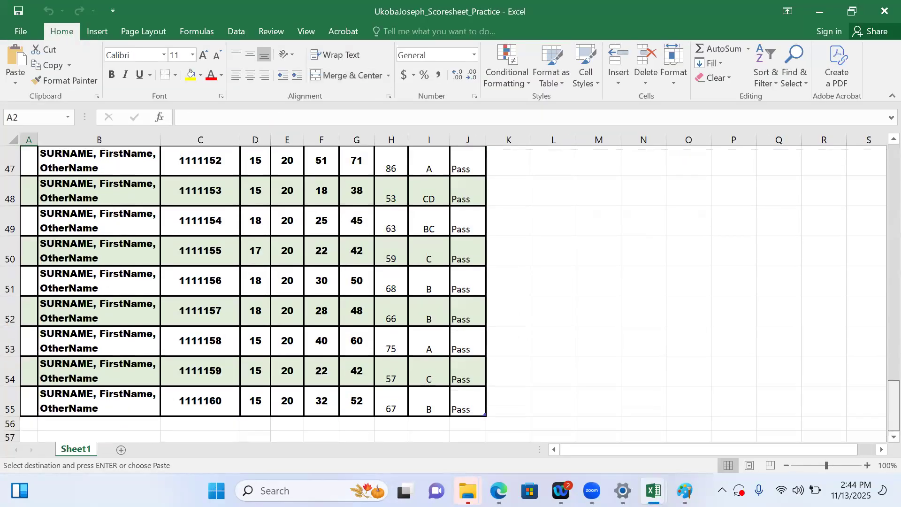
scroll(880, 384, "up", 15)
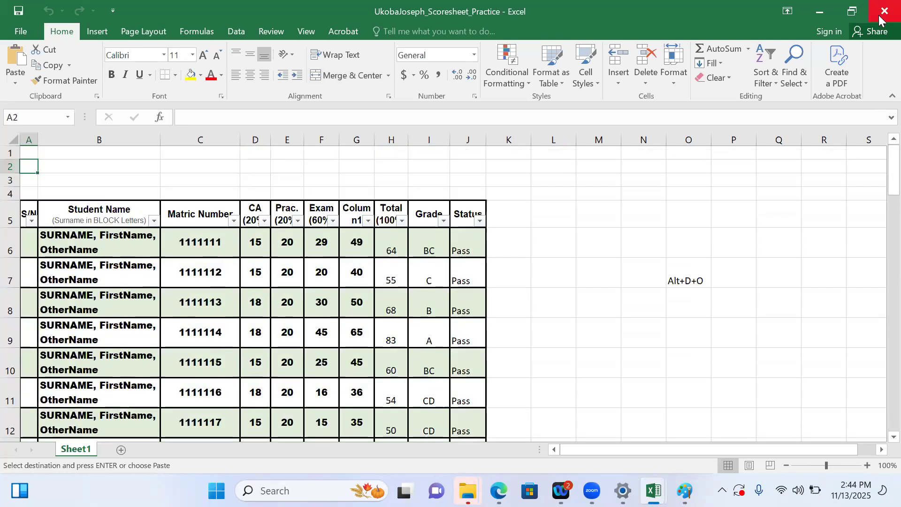
left_click(885, 12)
mouse_move(498, 488)
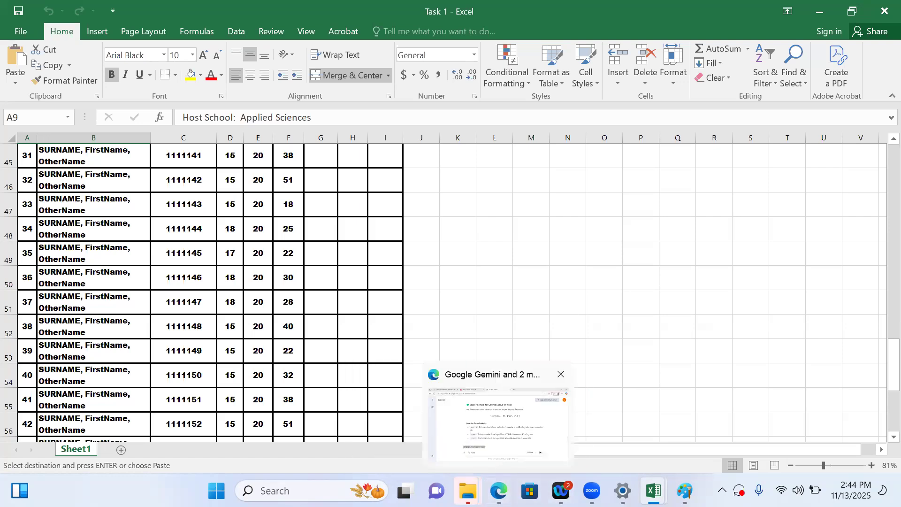
mouse_move(654, 491)
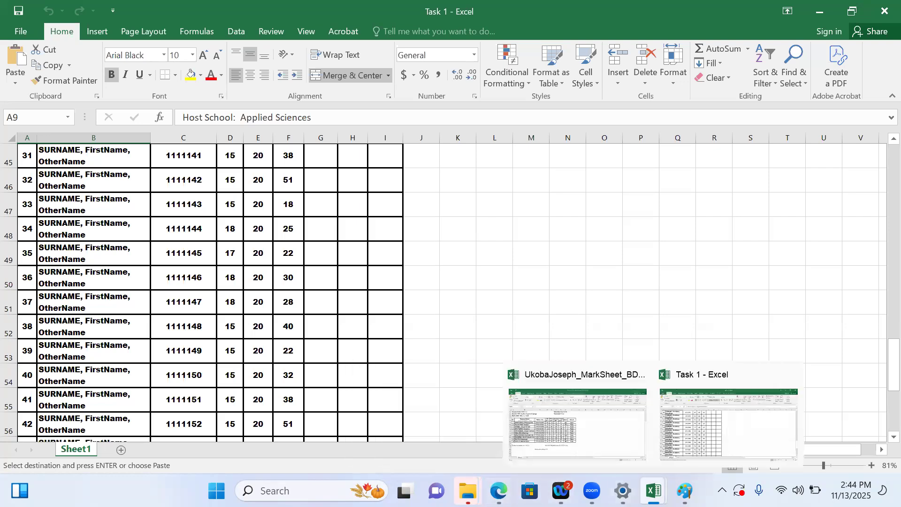
left_click(583, 442)
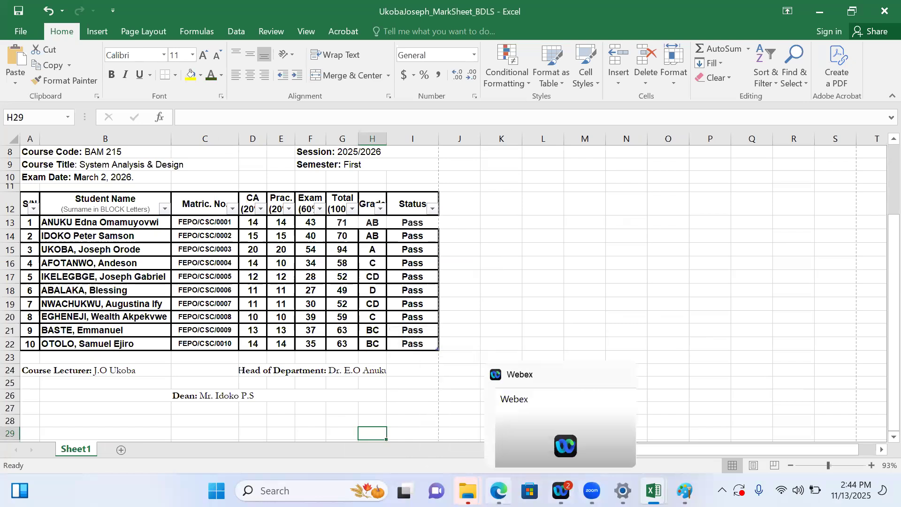
Open the recent workbook Basic Literacy Skills and copy the course moderator's signature image below its table
mouse_move(468, 490)
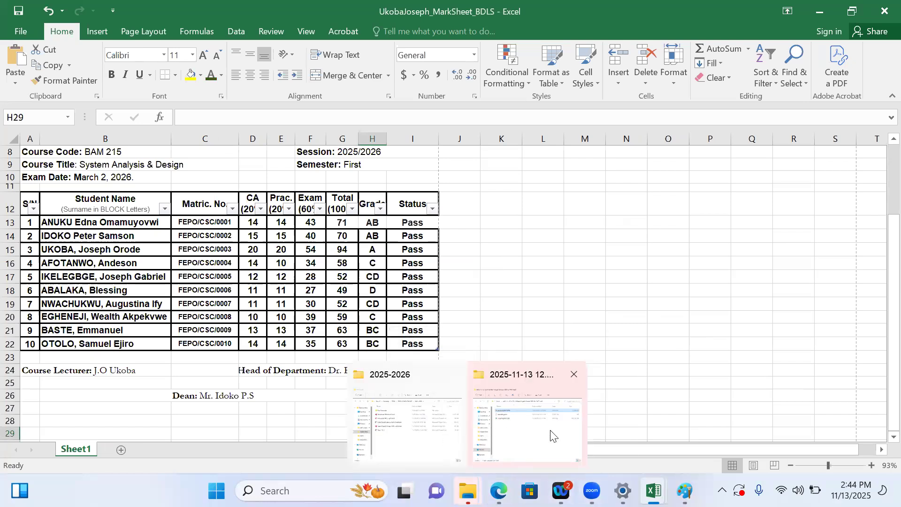
mouse_move(654, 490)
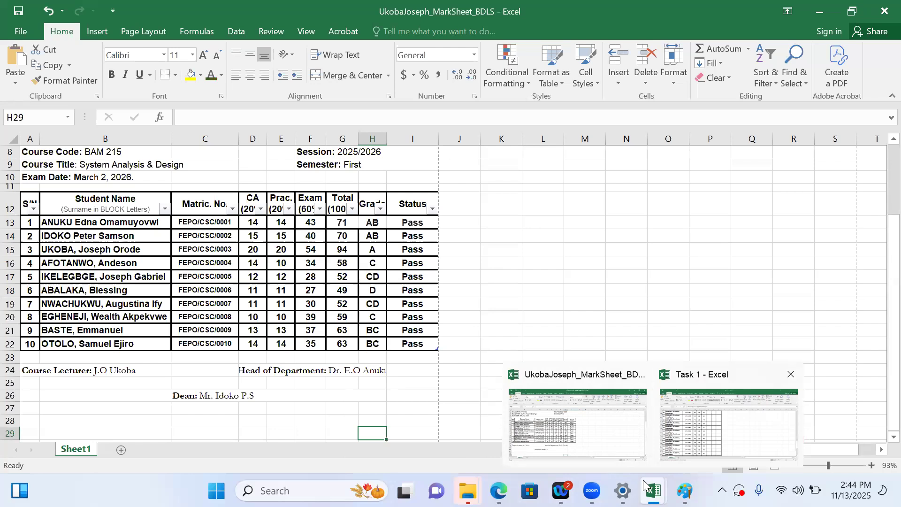
left_click(19, 33)
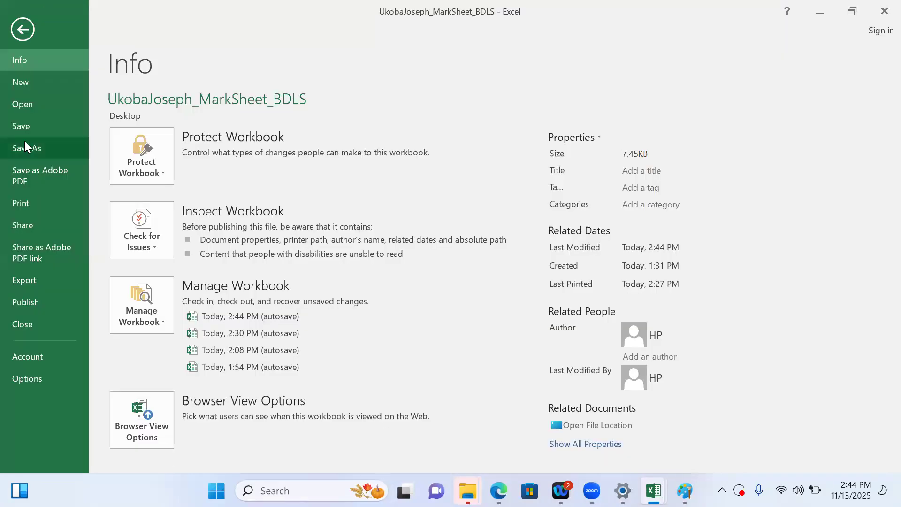
left_click(22, 97)
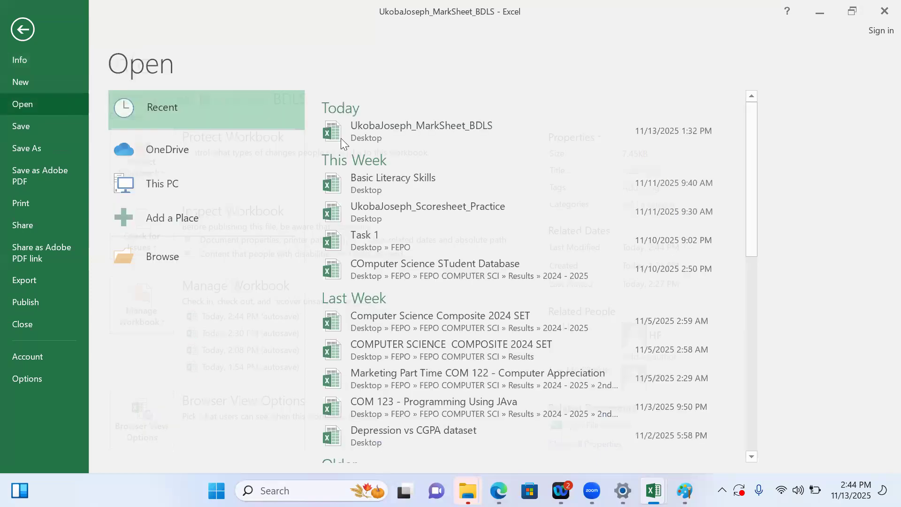
left_click(393, 184)
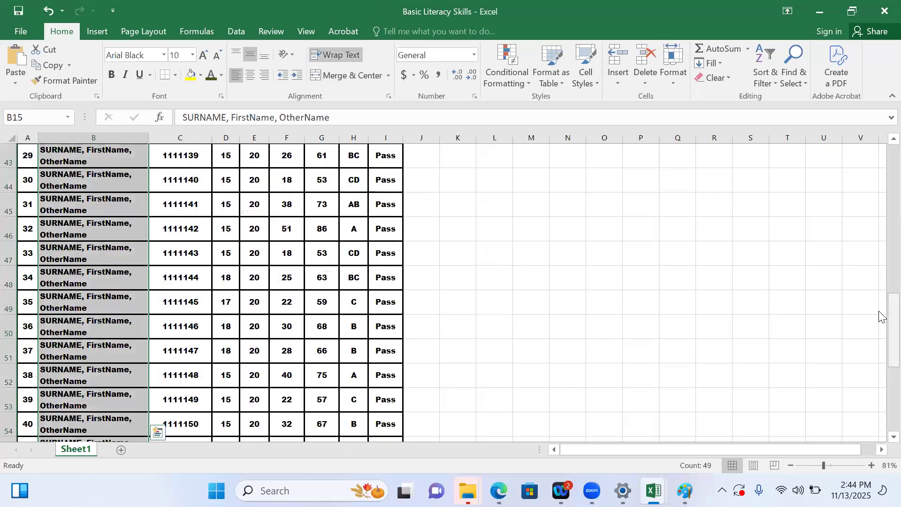
scroll(880, 408, "down", 2)
scroll(880, 408, "down", 4)
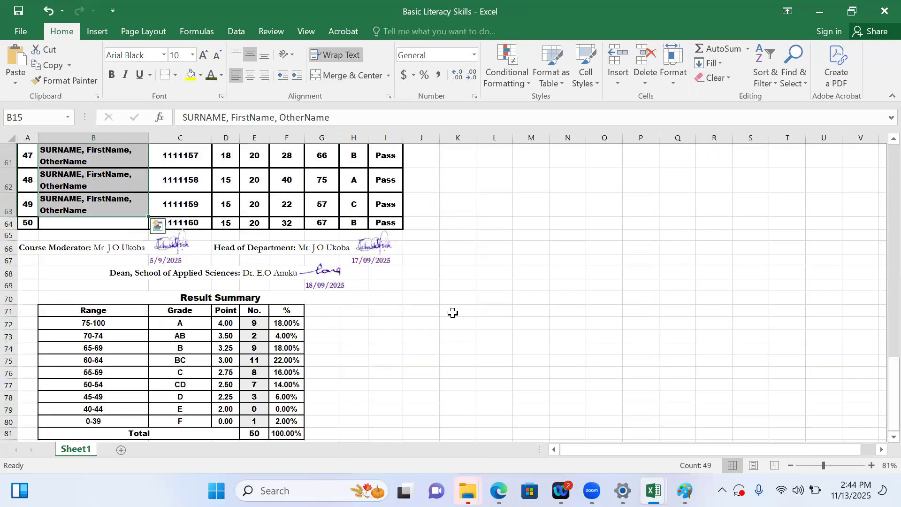
left_click(169, 246)
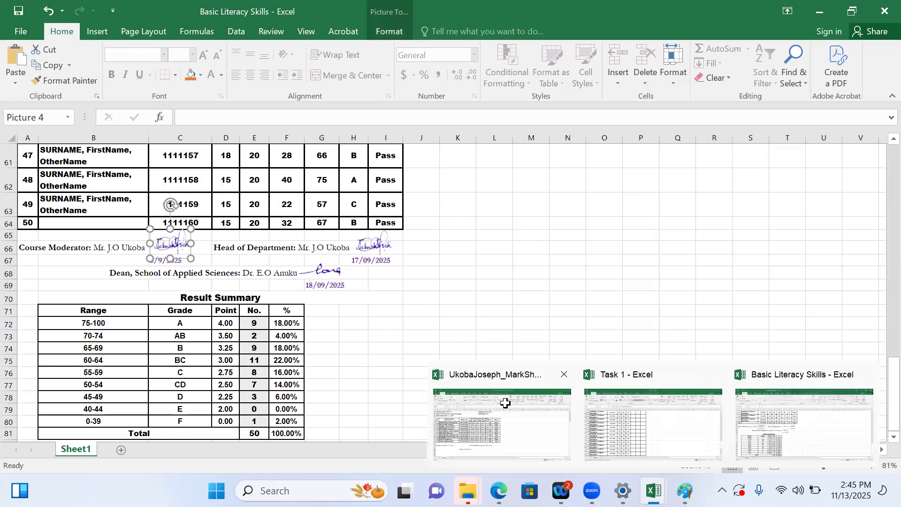
Paste the signature image into the mark sheet beside the Course Lecturer name in row 24
left_click(505, 403)
key("ctrl+v")
mouse_move(382, 421)
left_mouse_down()
mouse_move(219, 357)
mouse_move(156, 364)
left_mouse_up()
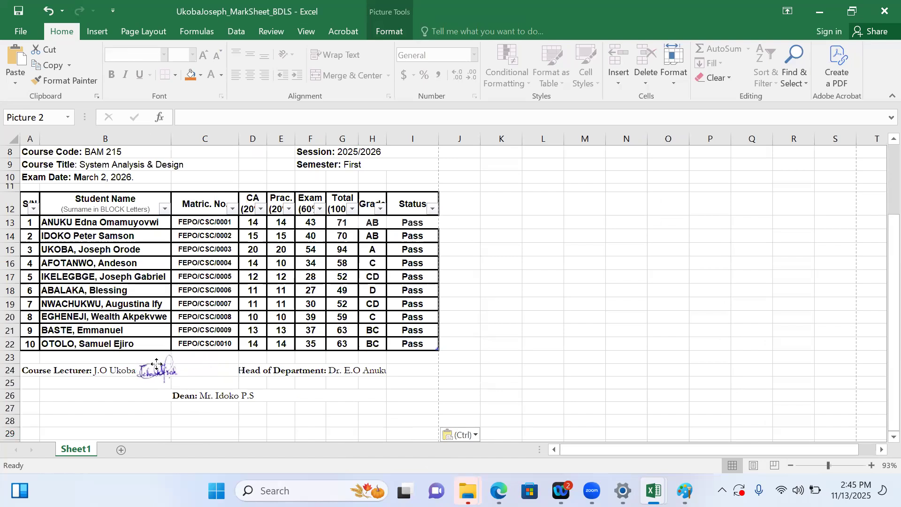
Enter the date 2/5/2026 in cell B25 beneath the lecturer's signature
left_click(111, 384)
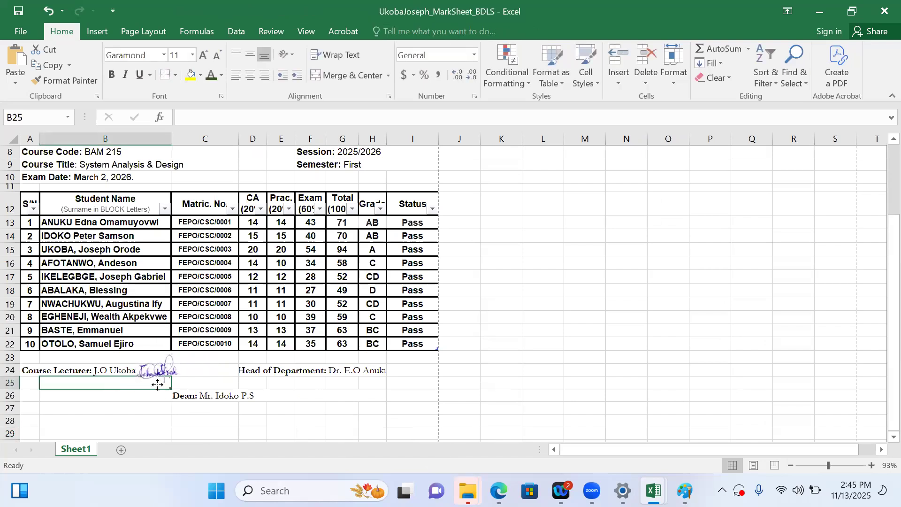
left_click(158, 384)
left_click(110, 384)
left_click(158, 370)
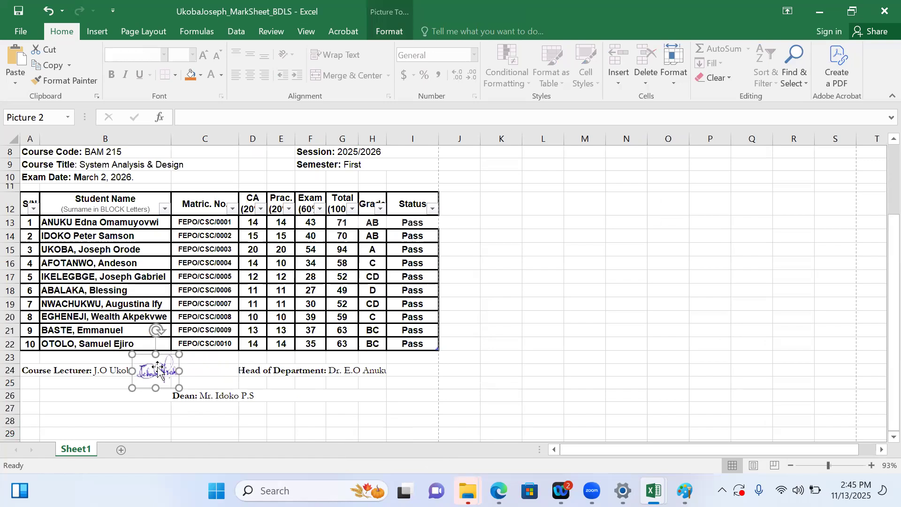
left_click(91, 380)
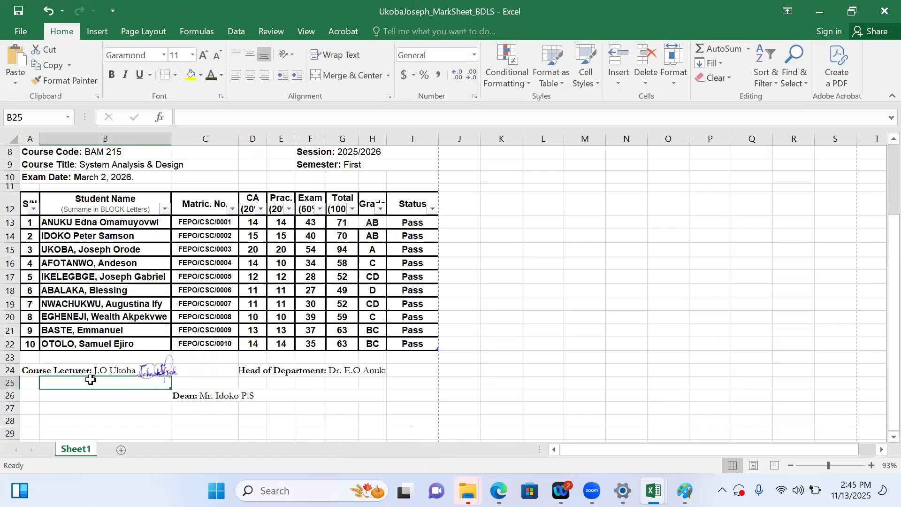
type("2/0")
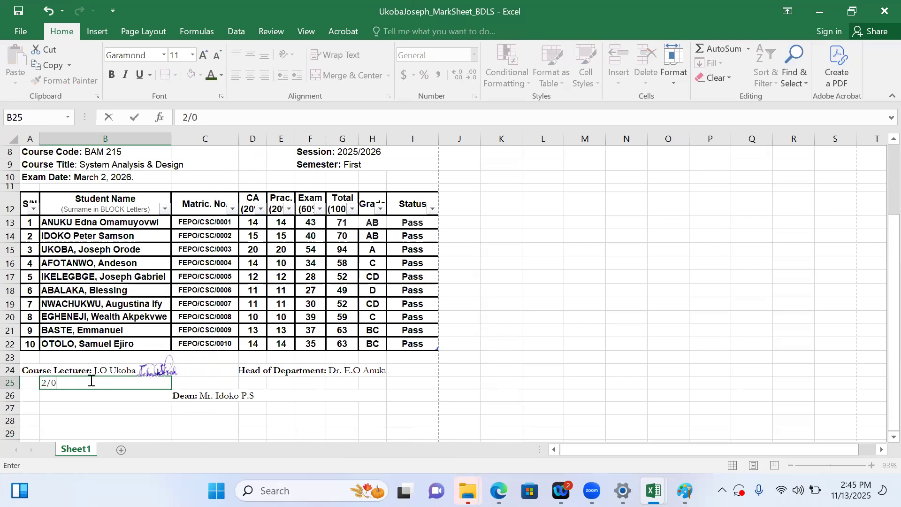
key("BackSpace")
type("5/2026")
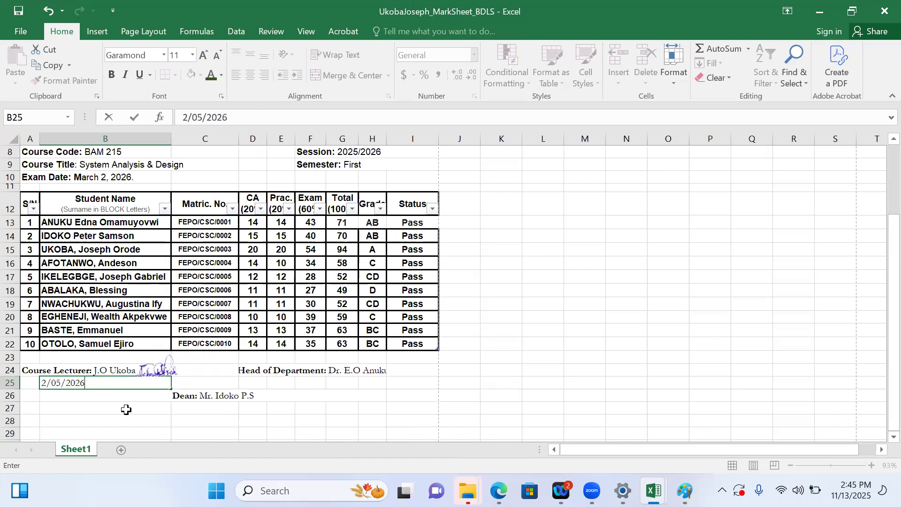
left_click(112, 408)
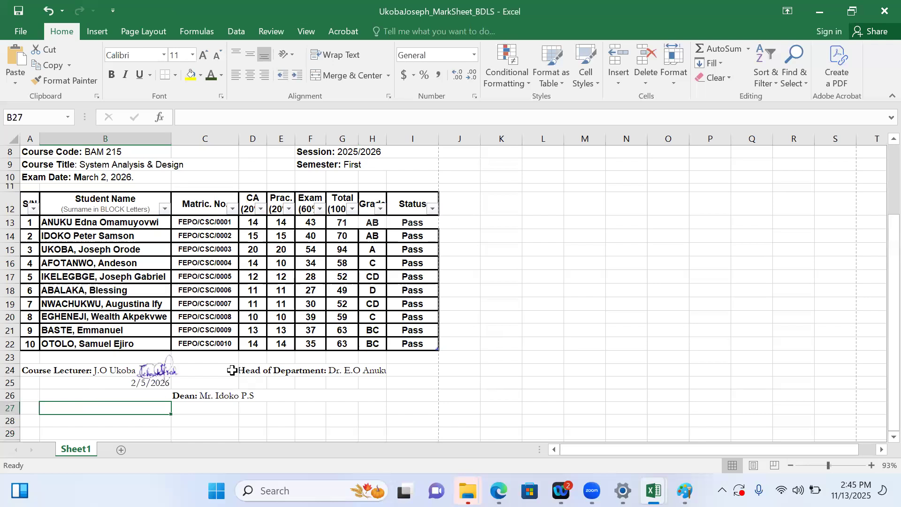
Format the signature date in B25 as bold purple text
left_click(153, 387)
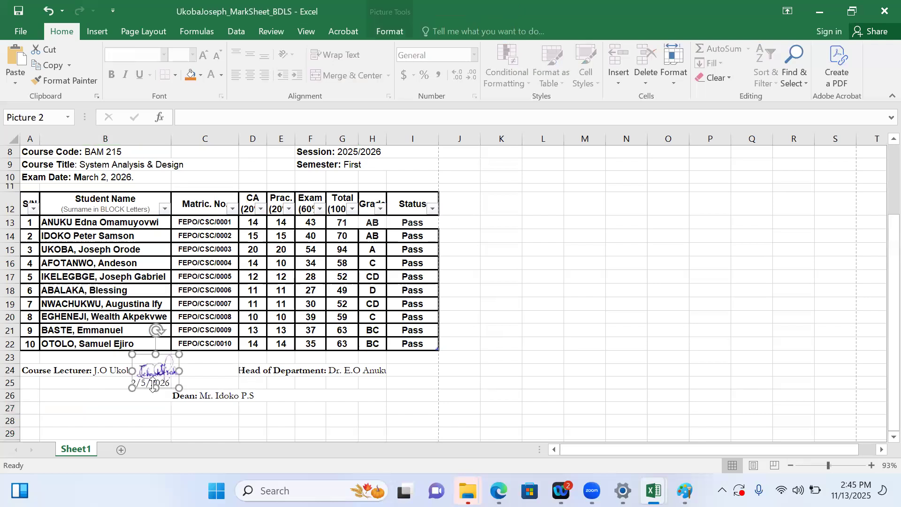
left_click(58, 395)
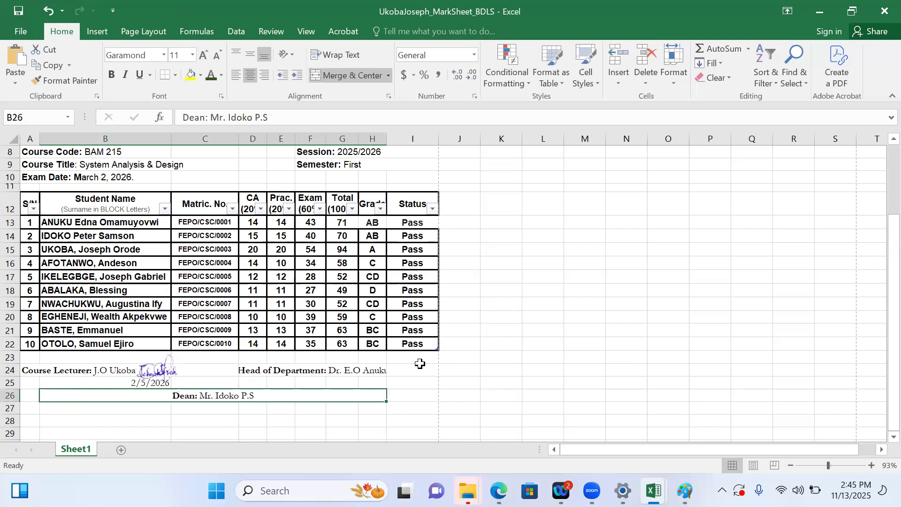
left_click(403, 370)
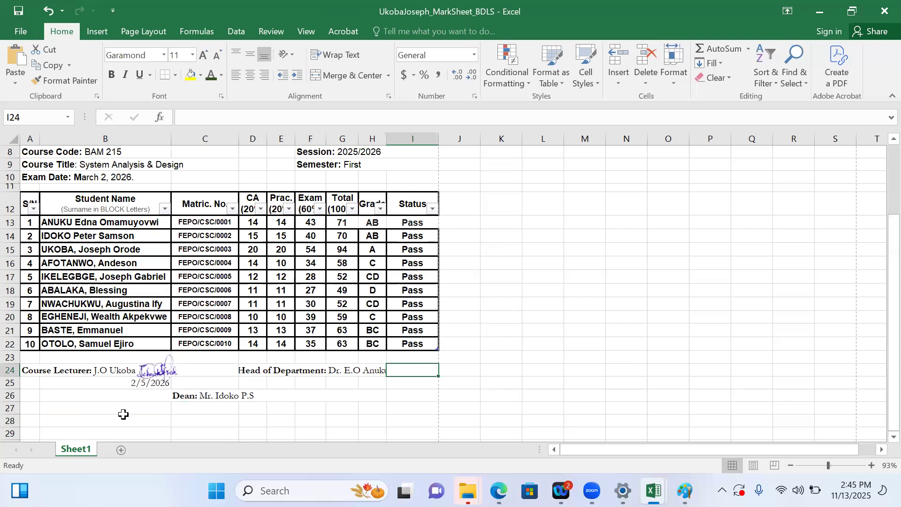
left_click(124, 384)
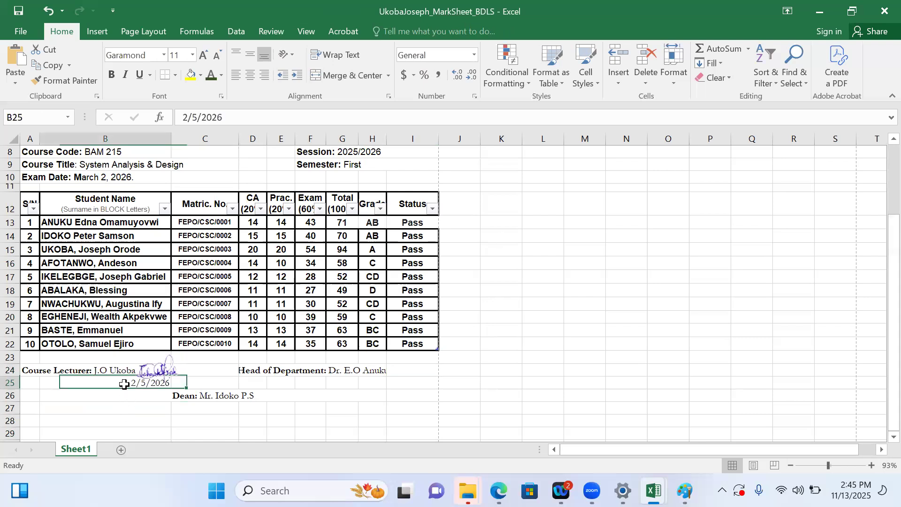
left_click(227, 119)
left_click_drag(227, 119, 172, 115)
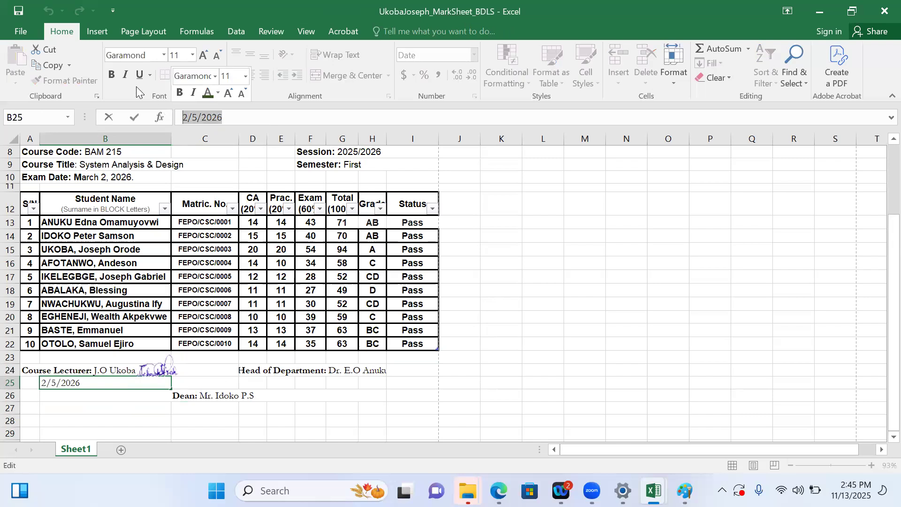
left_click(111, 75)
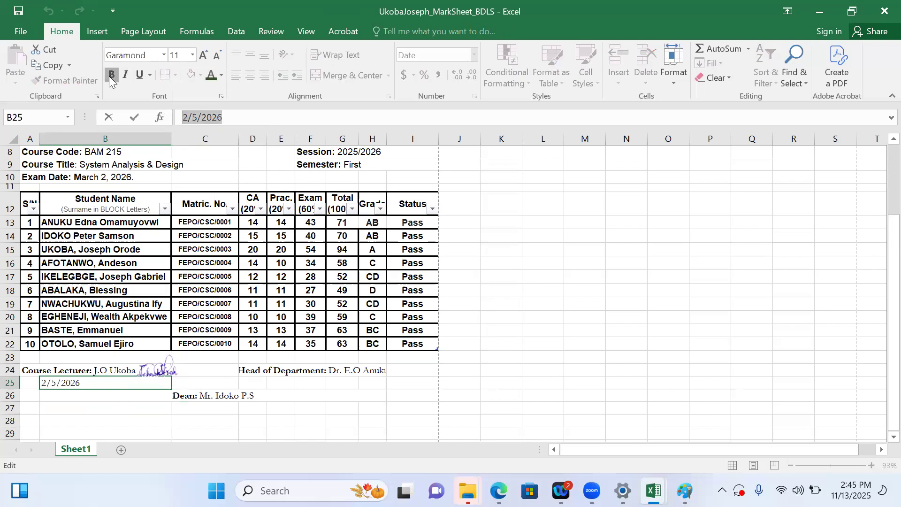
left_click(221, 76)
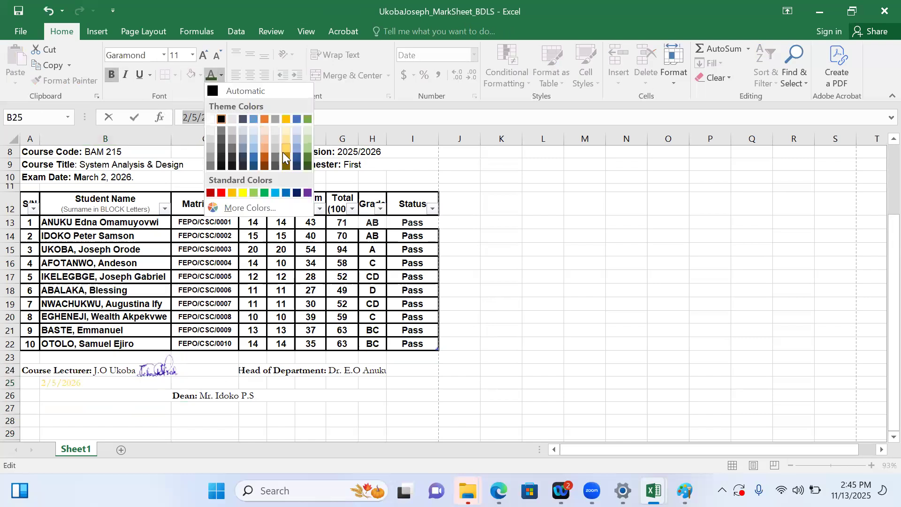
left_click(307, 193)
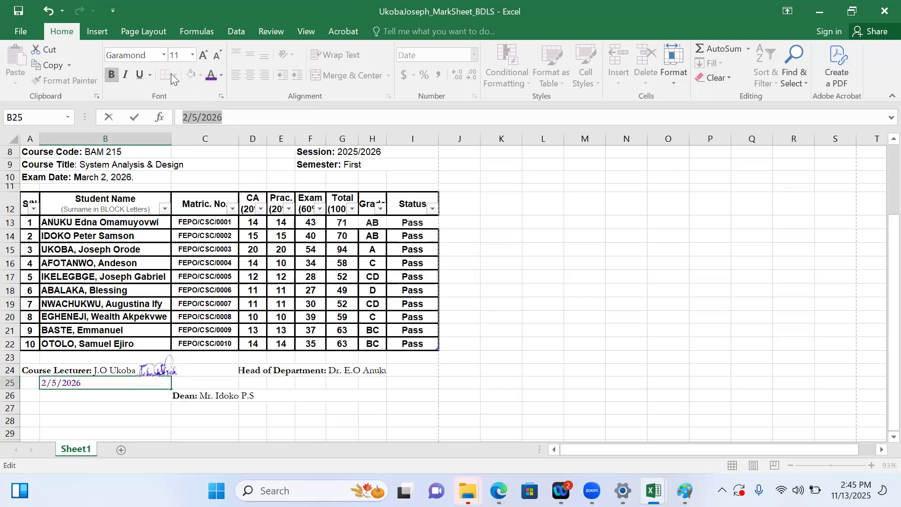
left_click(193, 55)
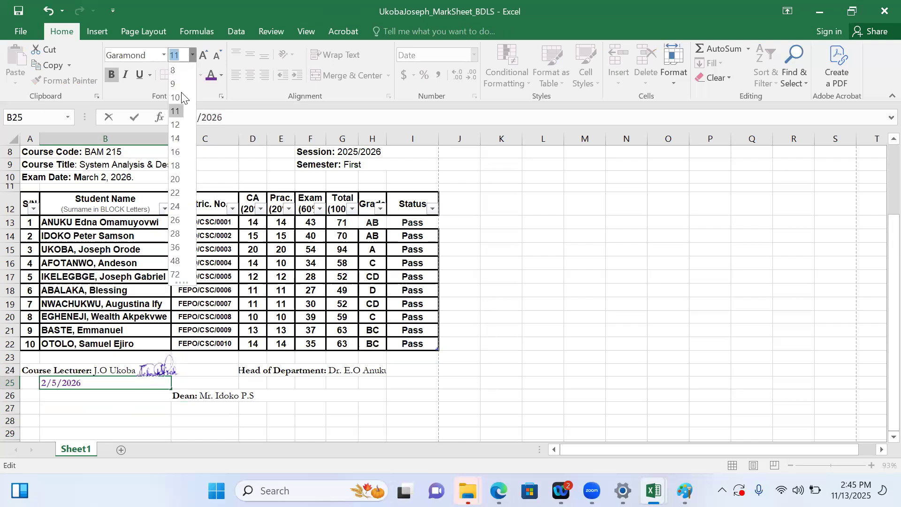
key("Escape")
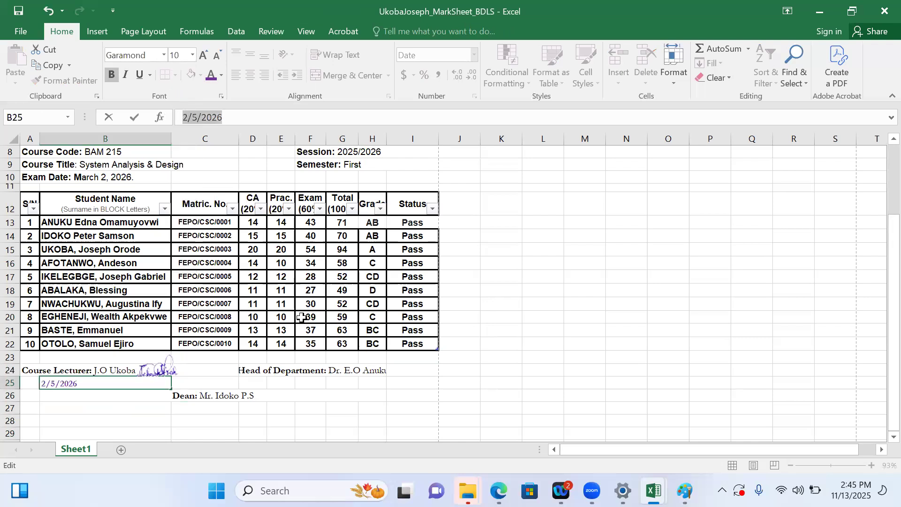
left_click(398, 393)
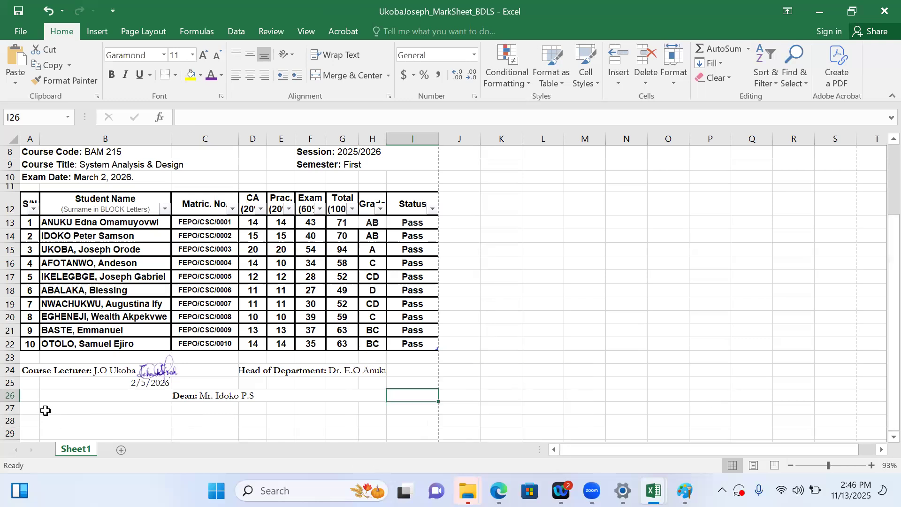
Merge and center A28:I28 and enter the heading 'Performance Analysis'
left_click(28, 419)
key("Down")
key("Down")
key("Down")
key("Down")
key("Down")
key("Down")
key("Down")
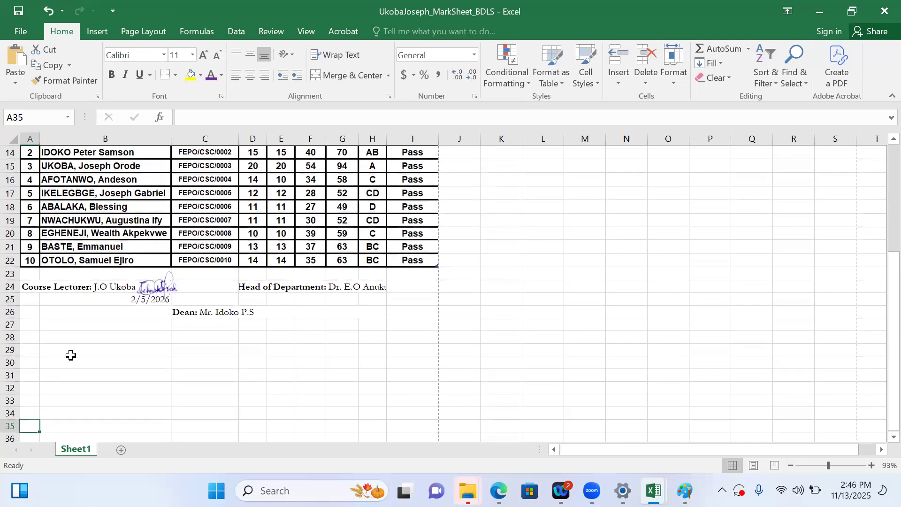
left_click(52, 338)
key("Left")
left_click_drag(29, 337, 421, 336)
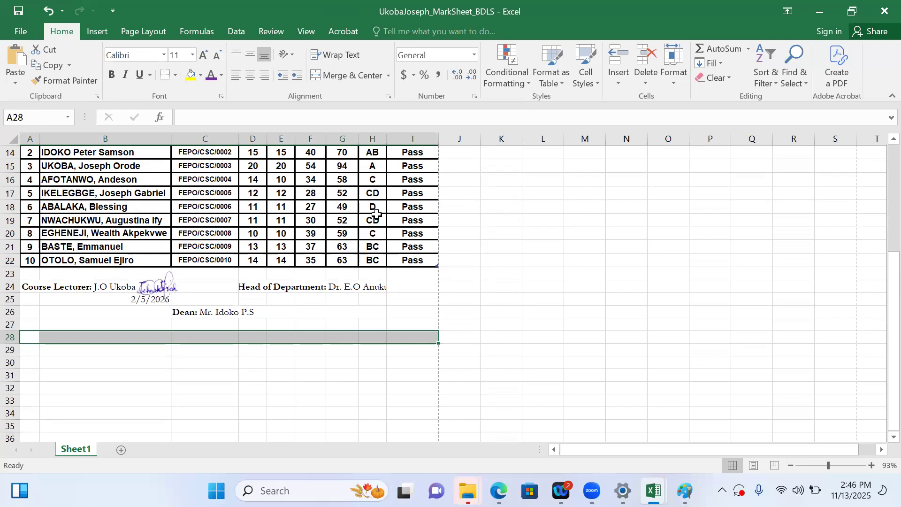
left_click(252, 75)
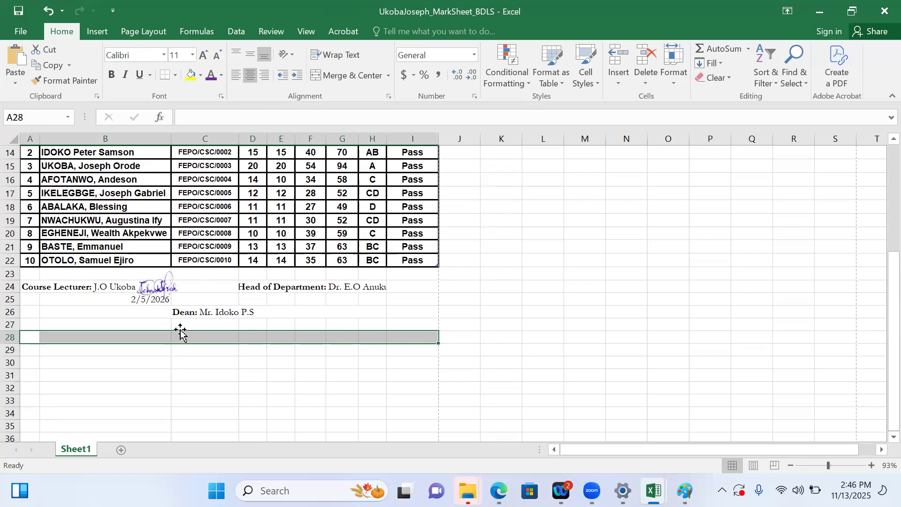
left_click(338, 74)
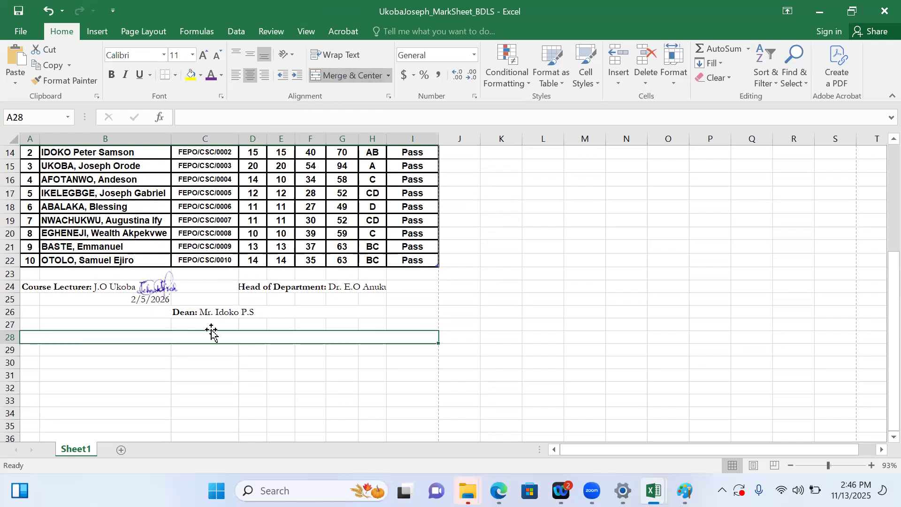
type("Per")
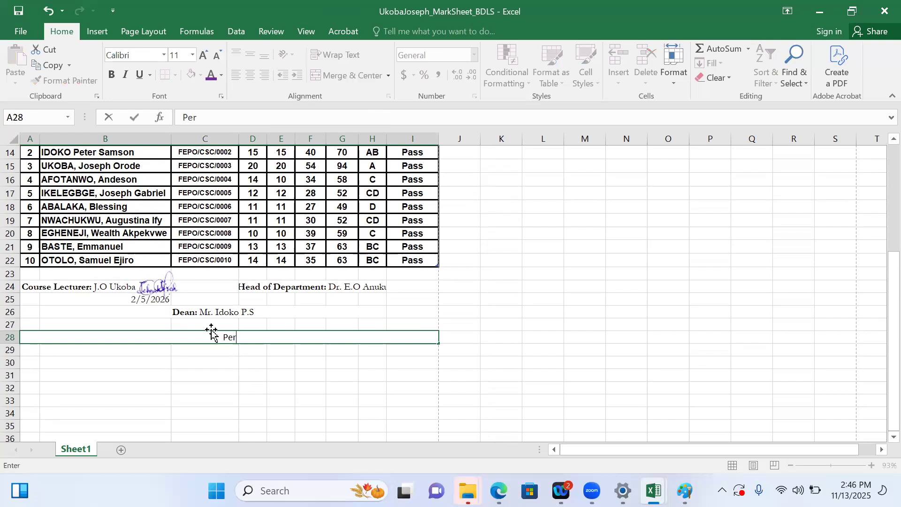
type("formance Ana")
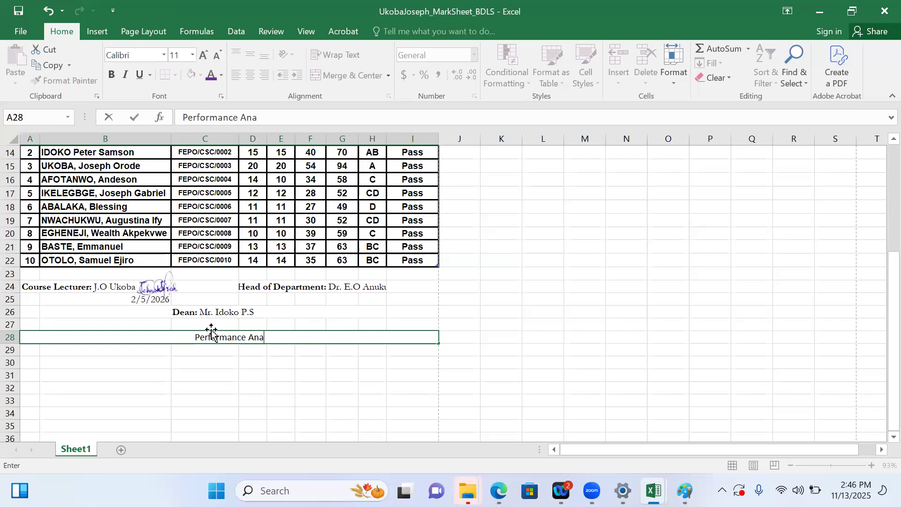
type("lysis")
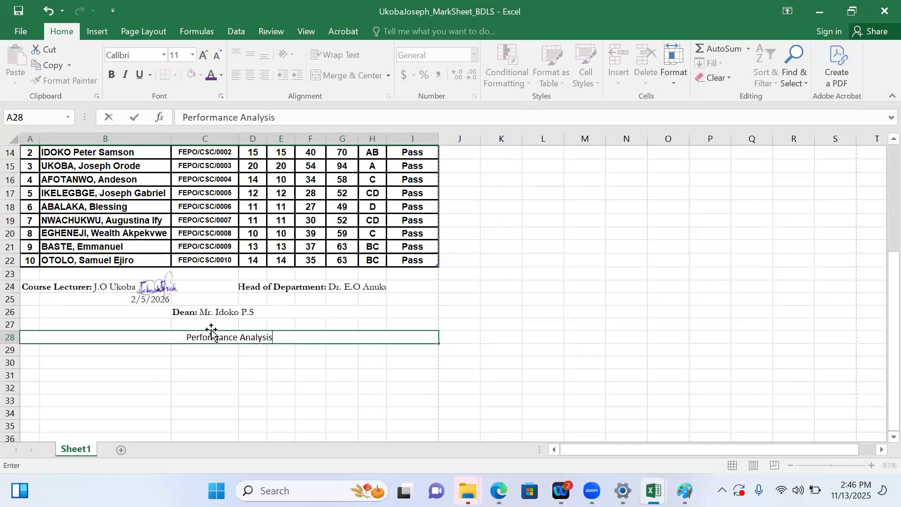
Copy the Range, Grade and Point columns of the Result Summary table from the Basic Literacy Skills workbook
left_click(192, 355)
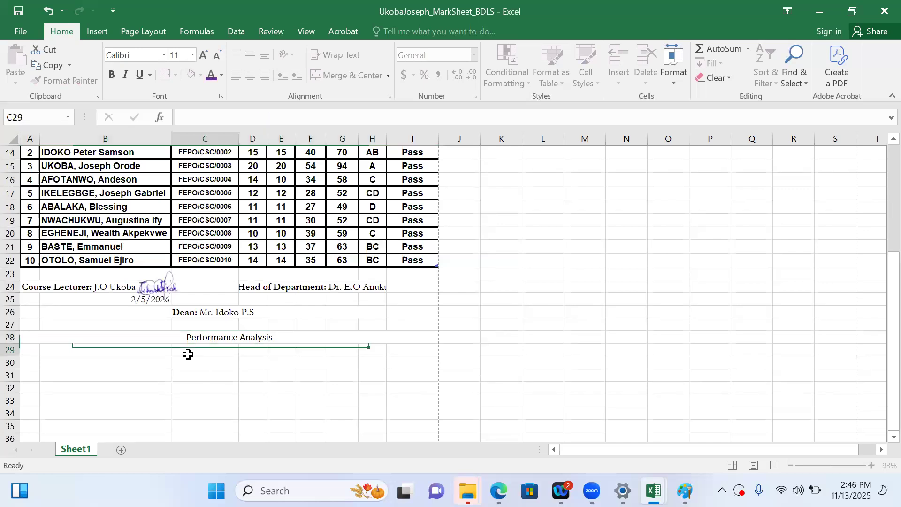
left_click(146, 353)
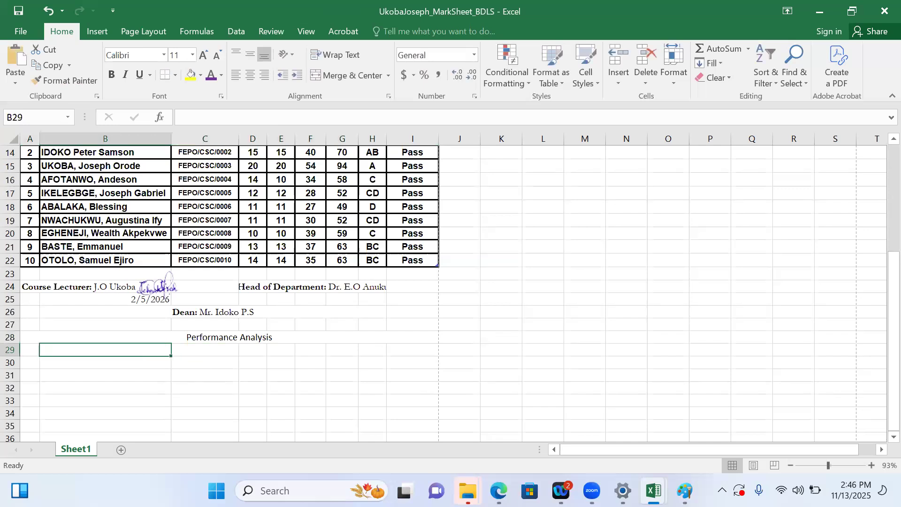
mouse_move(593, 490)
mouse_move(654, 491)
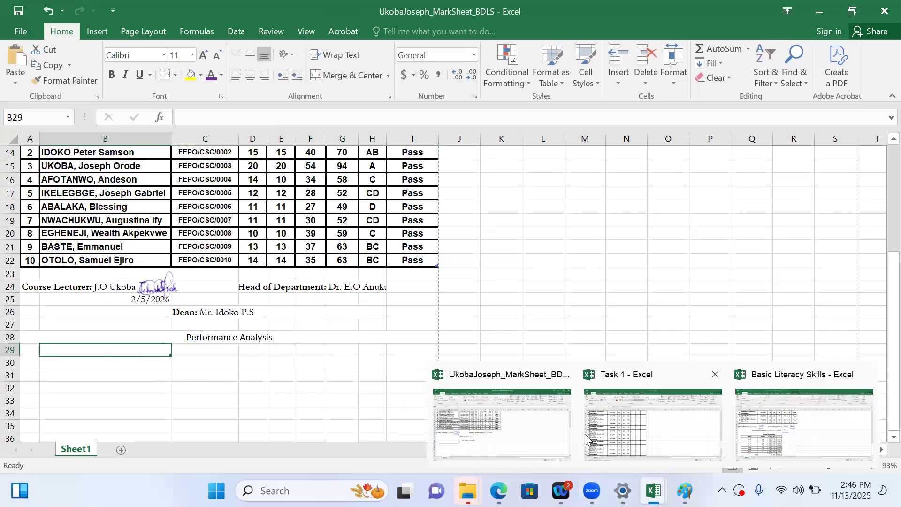
left_click(754, 441)
left_click_drag(141, 311, 219, 431)
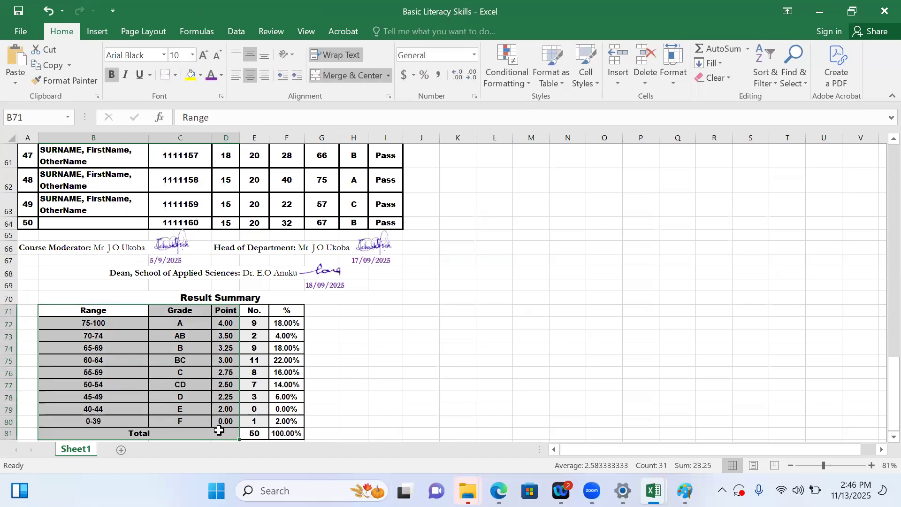
key("ctrl+c")
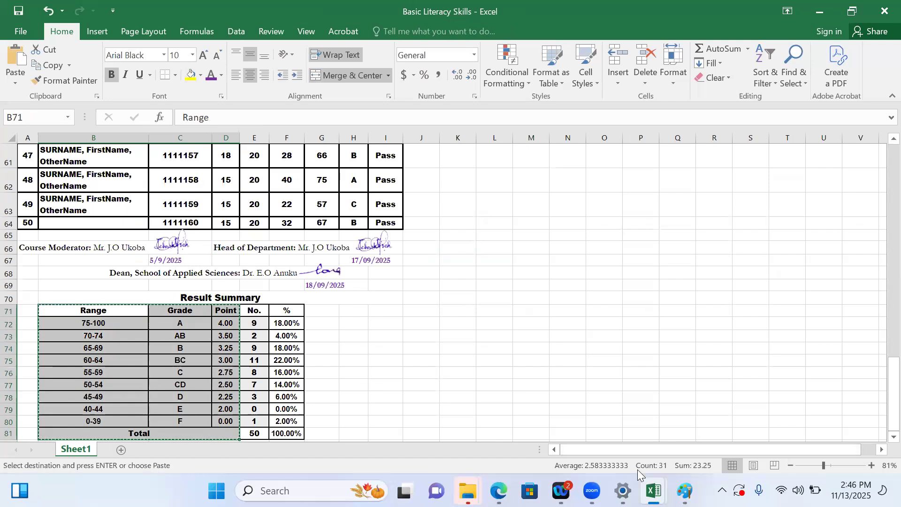
mouse_move(654, 491)
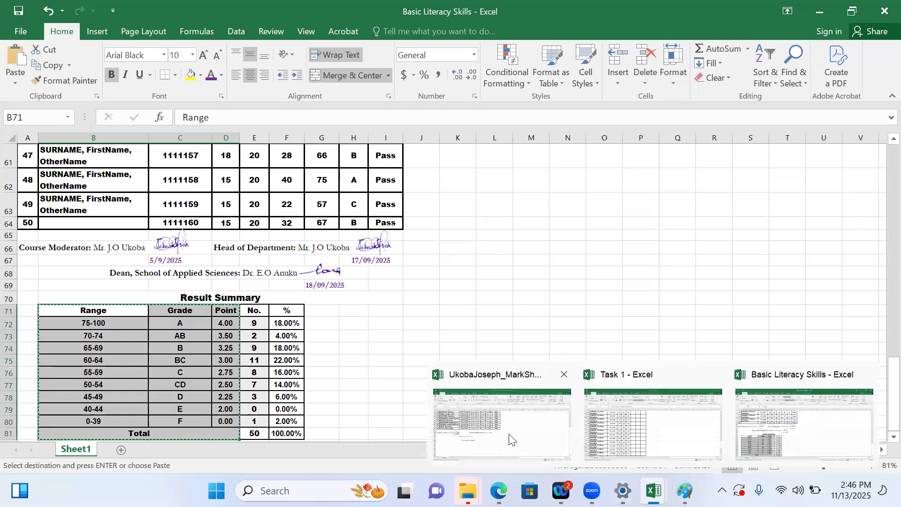
left_click(502, 418)
key("ctrl+v")
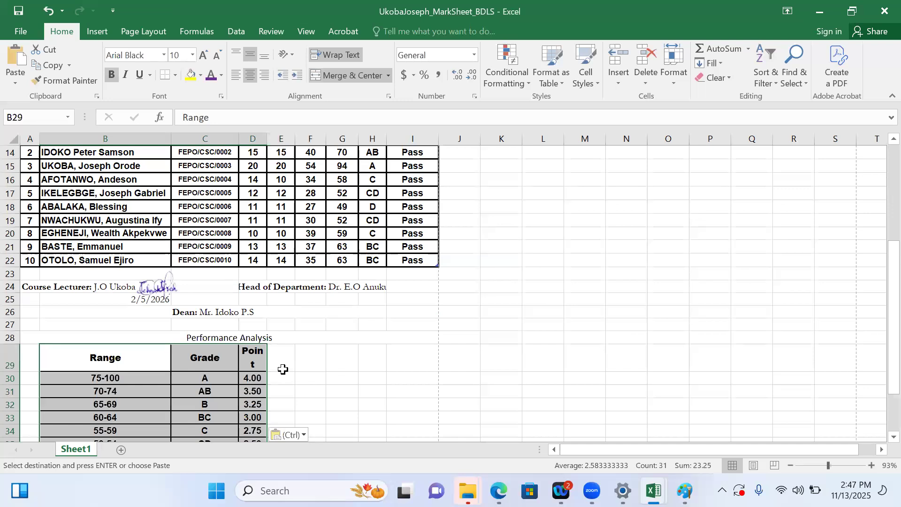
key("ctrl+z")
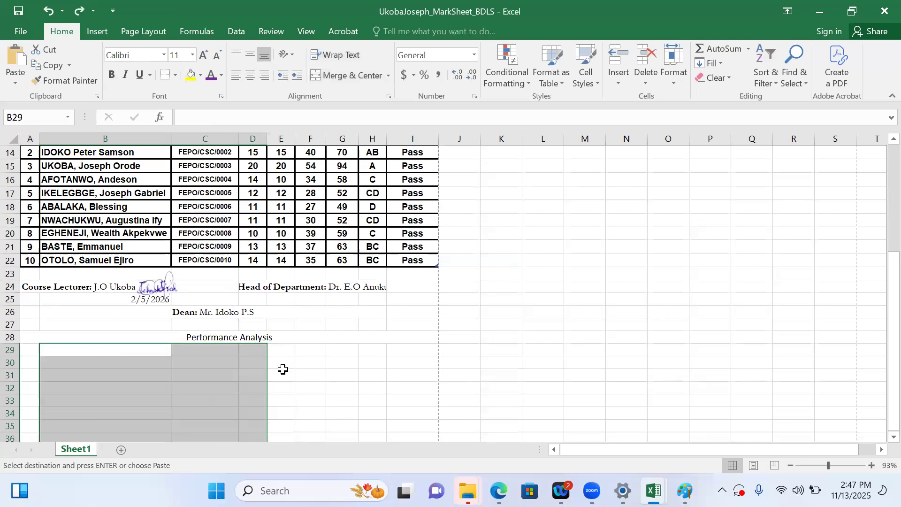
Paste the grading table into the mark sheet at C29 and set its font to Arial, size 9
left_click(188, 349)
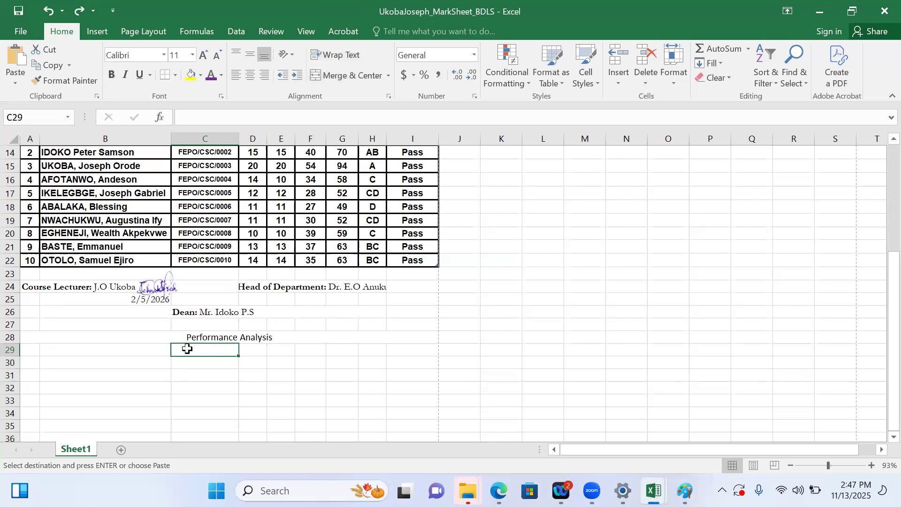
key("ctrl+v")
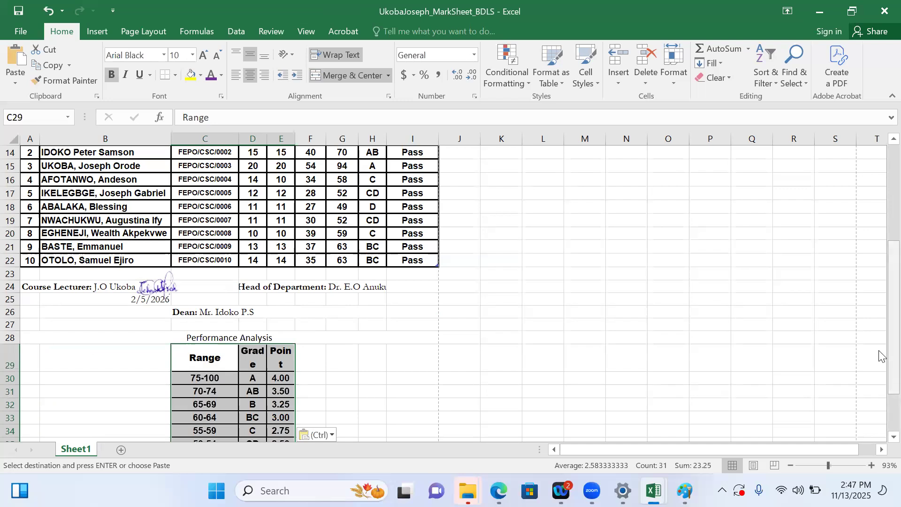
left_click_drag(881, 358, 880, 410)
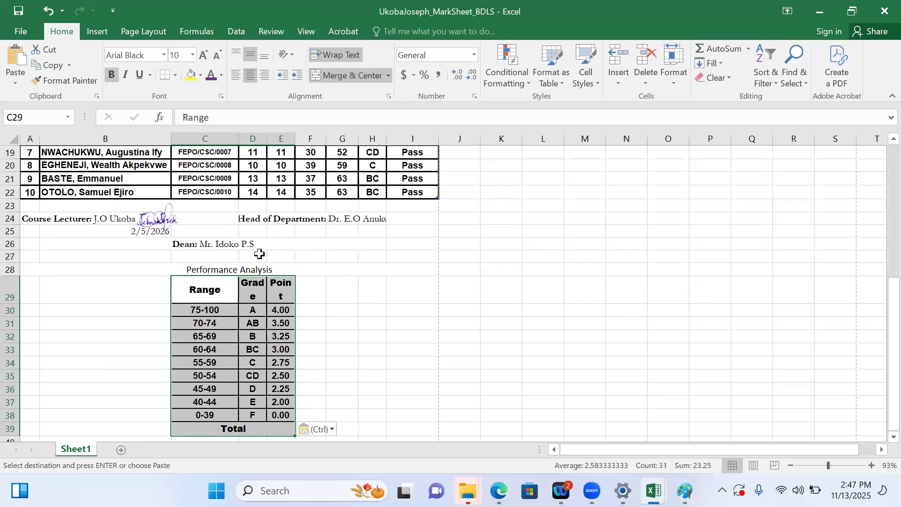
left_click(287, 294)
left_click_drag(197, 291, 287, 429)
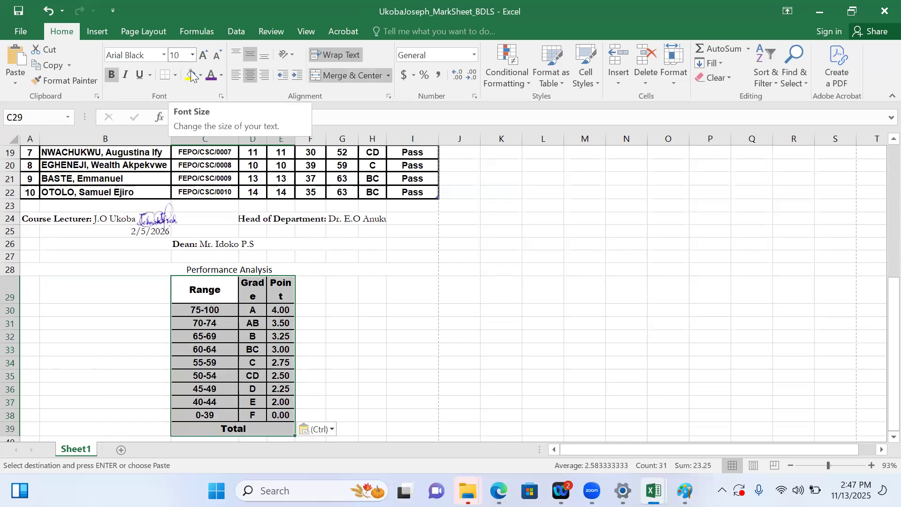
left_click(163, 55)
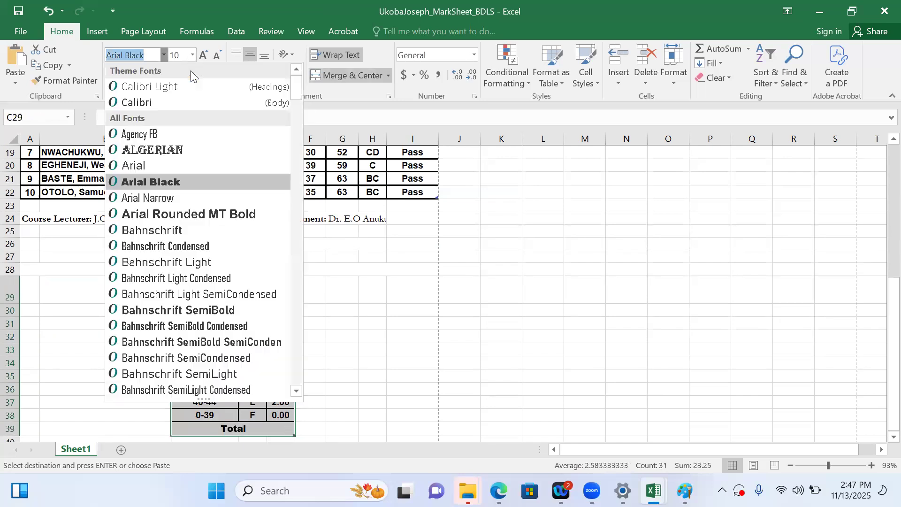
left_click(135, 166)
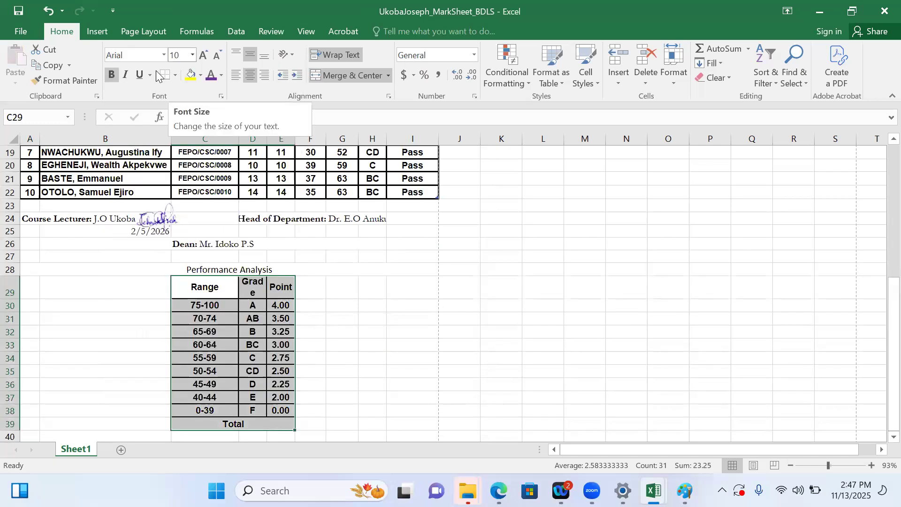
left_click(192, 55)
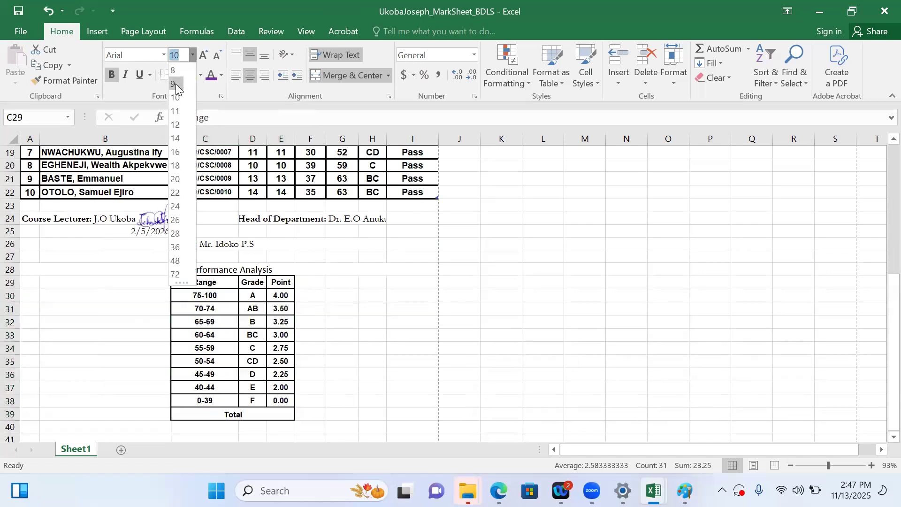
left_click(176, 85)
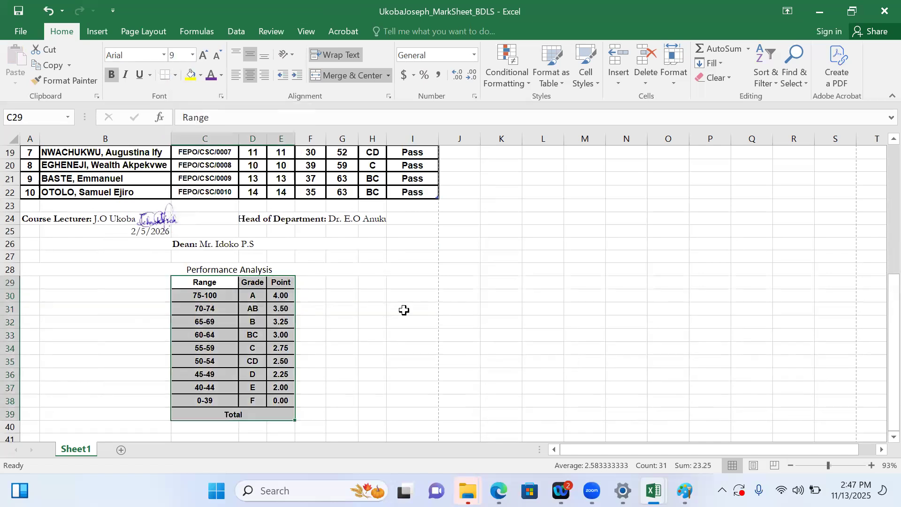
Check the source summary table again and enter the column heading No. in F29
left_click(305, 286)
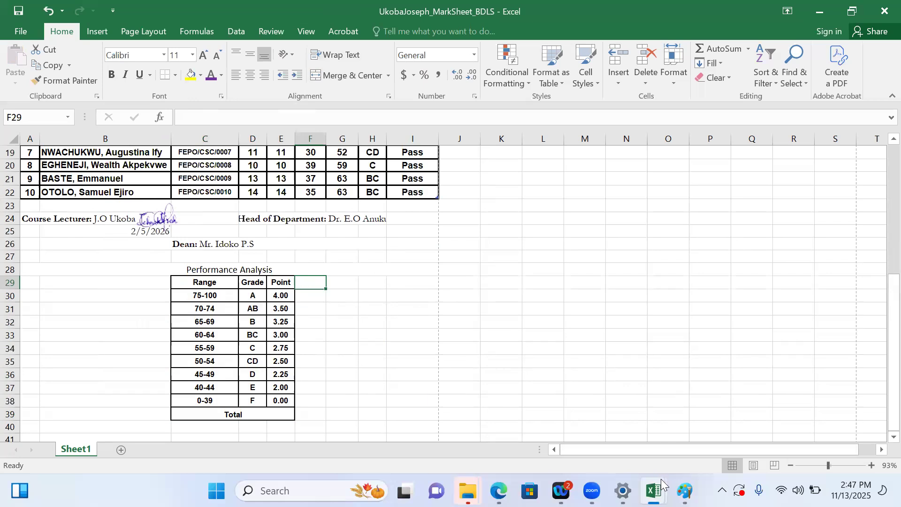
mouse_move(661, 479)
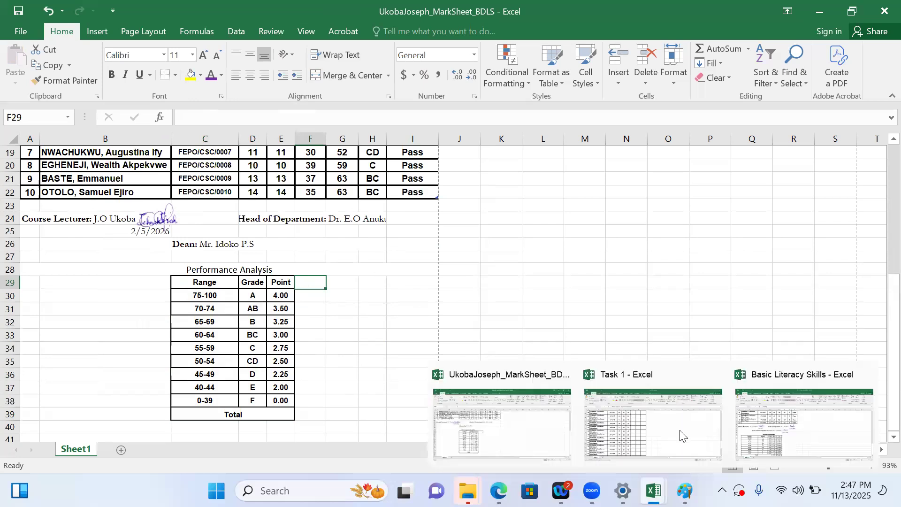
left_click(762, 429)
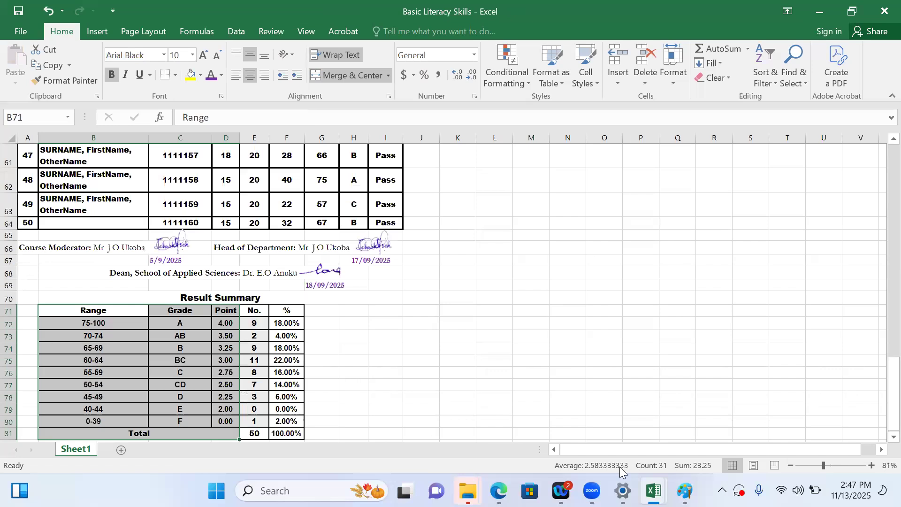
mouse_move(654, 490)
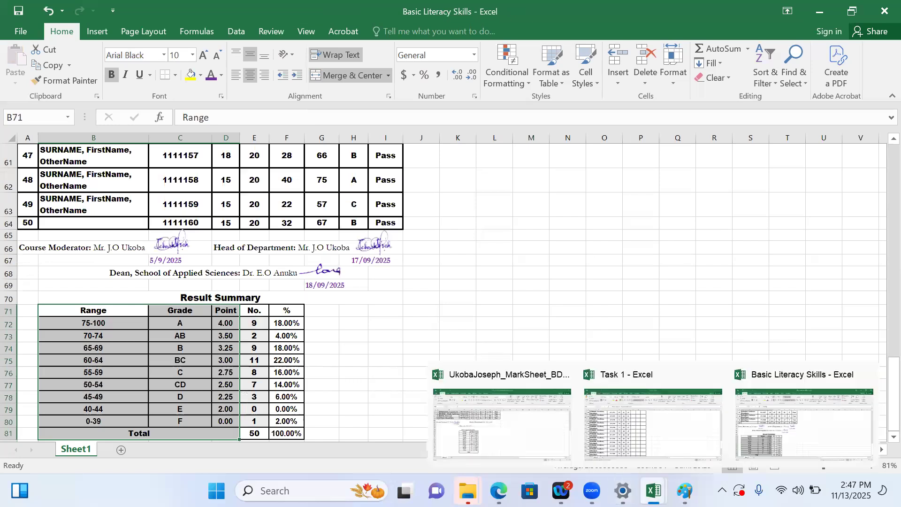
left_click(525, 428)
type("No.")
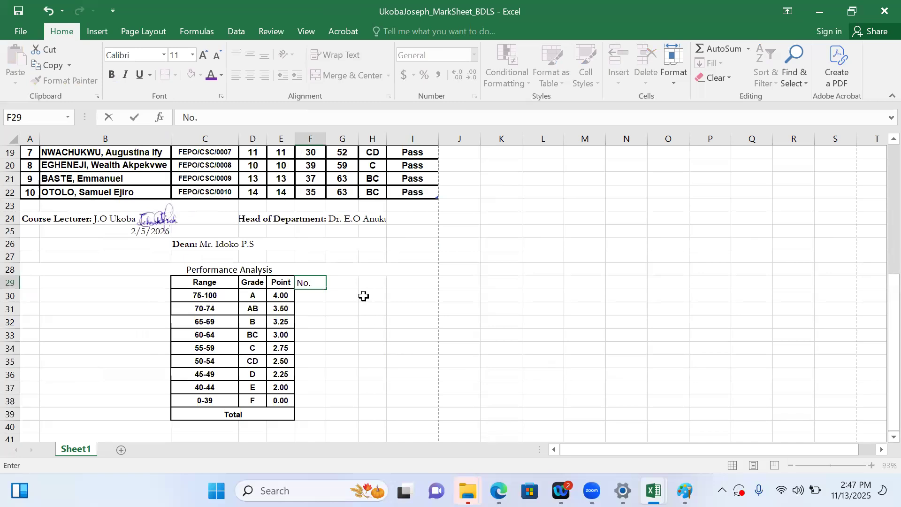
Enter the column heading % in G29
left_click(338, 283)
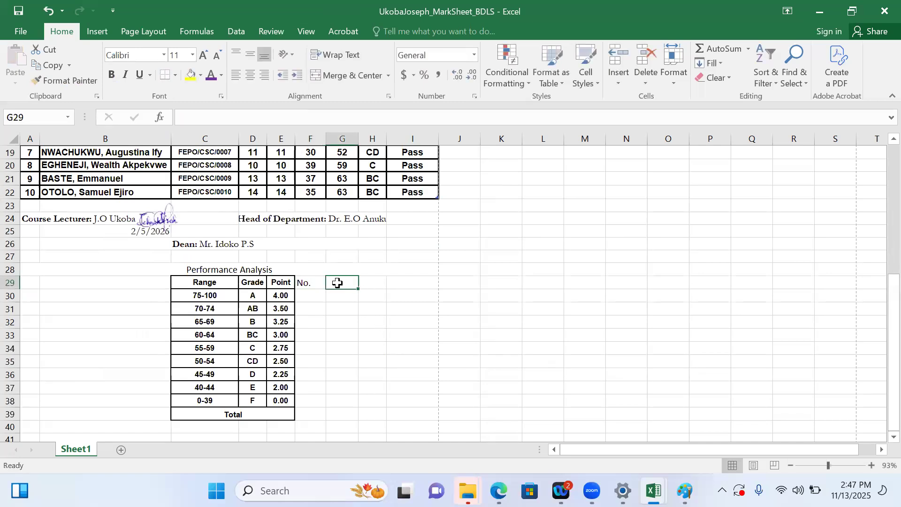
type("Perc")
key("BackSpace")
key("BackSpace")
key("BackSpace")
key("BackSpace")
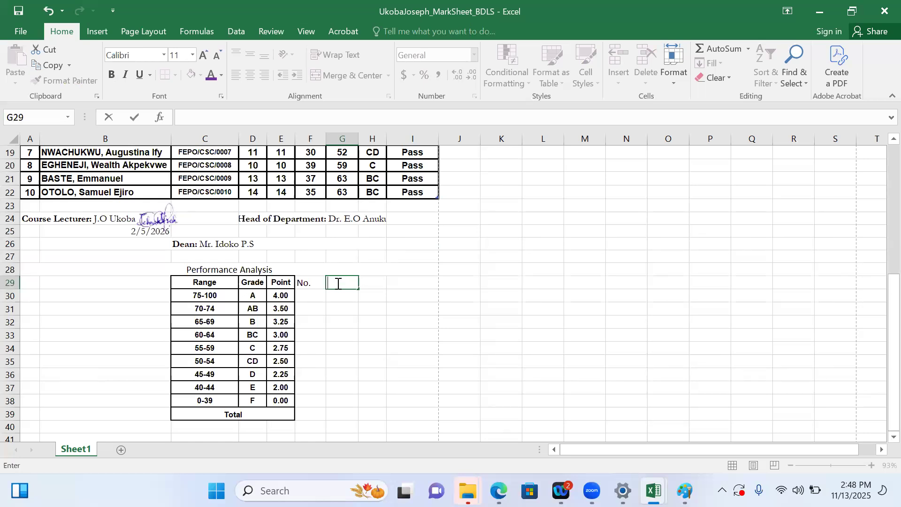
type("%")
left_click(361, 335)
Center-align the performance analysis header row from Range to %
left_click_drag(324, 277, 178, 280)
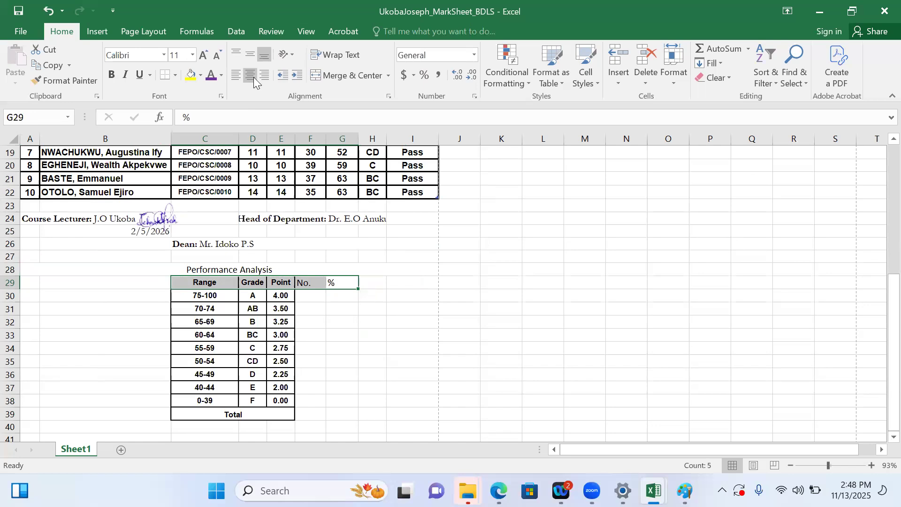
left_click_drag(205, 283, 342, 283)
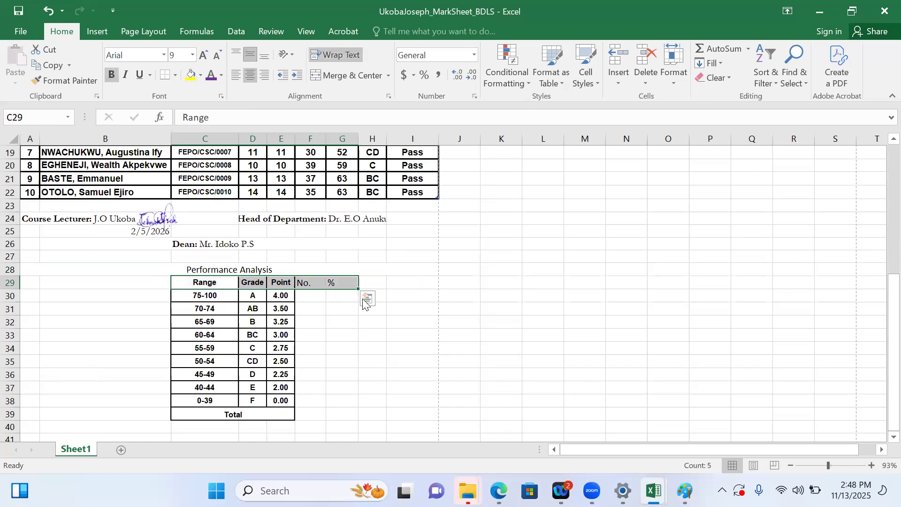
left_click(341, 305)
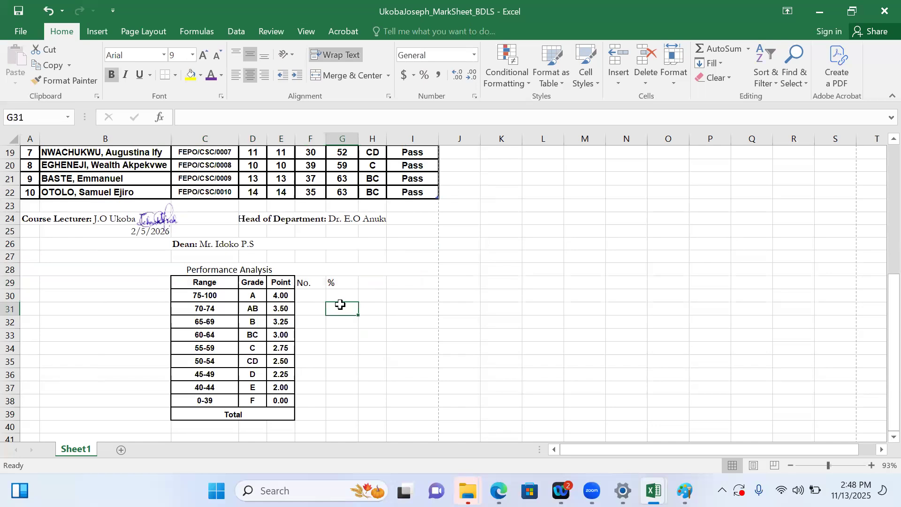
left_click_drag(346, 281, 203, 280)
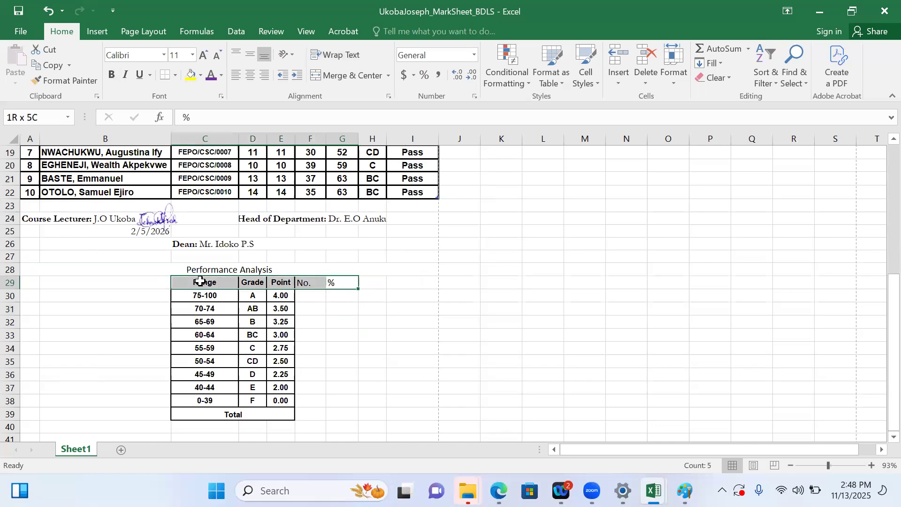
left_click(251, 75)
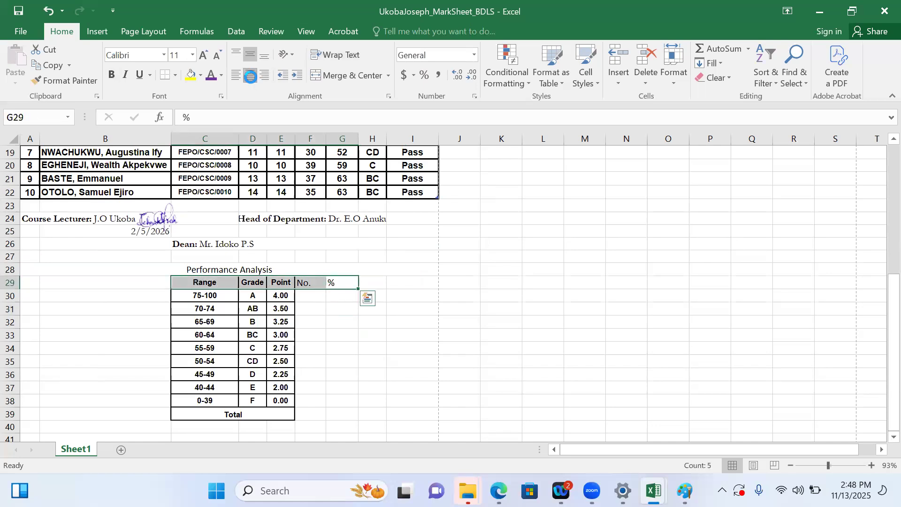
key("Tab")
left_click(340, 334)
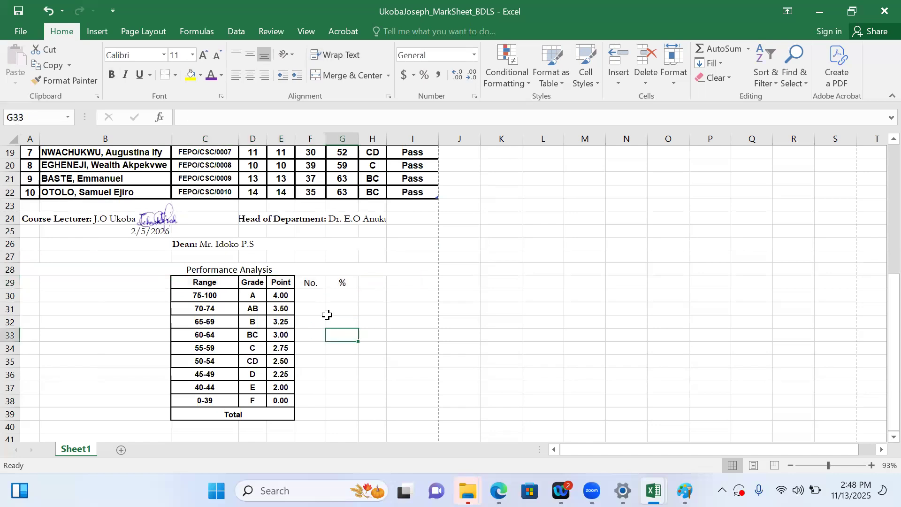
left_click(312, 297)
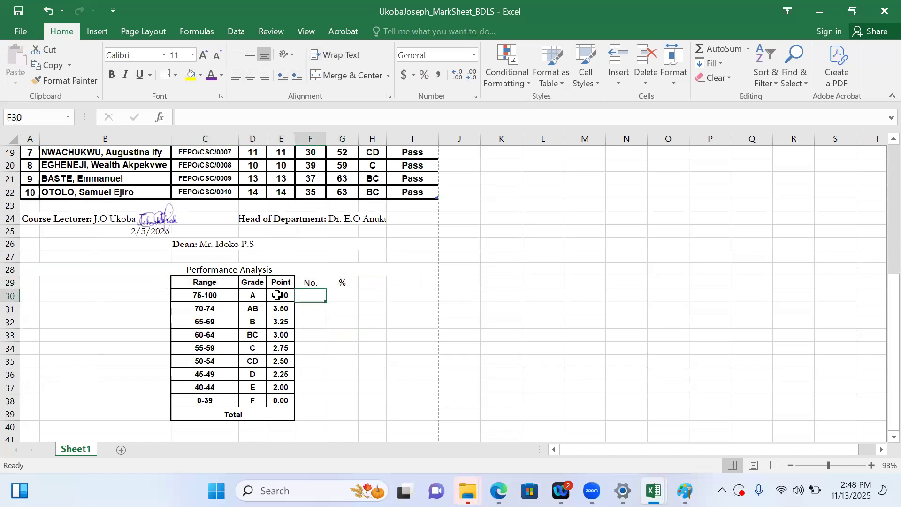
Switch to Google Gemini and ask it to write the Excel formula to count the number of students with "A"
left_click_drag(880, 328, 880, 251)
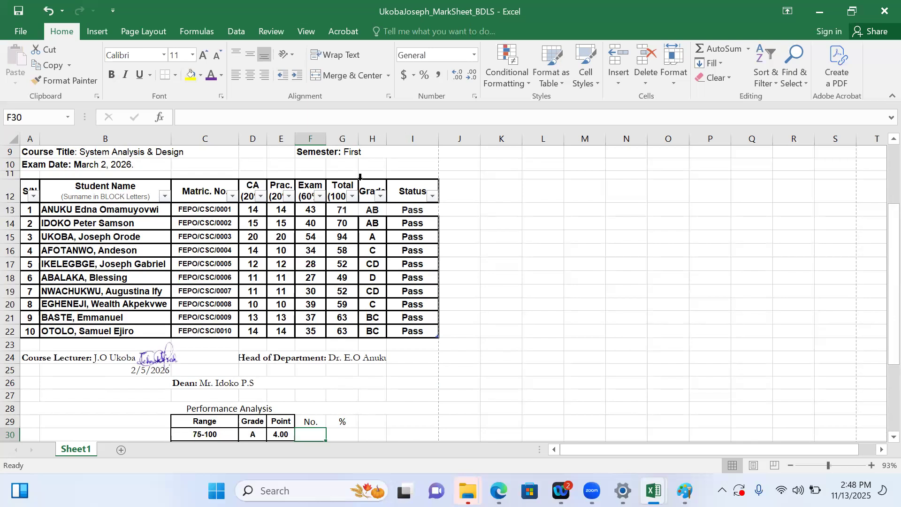
left_click_drag(881, 363, 881, 429)
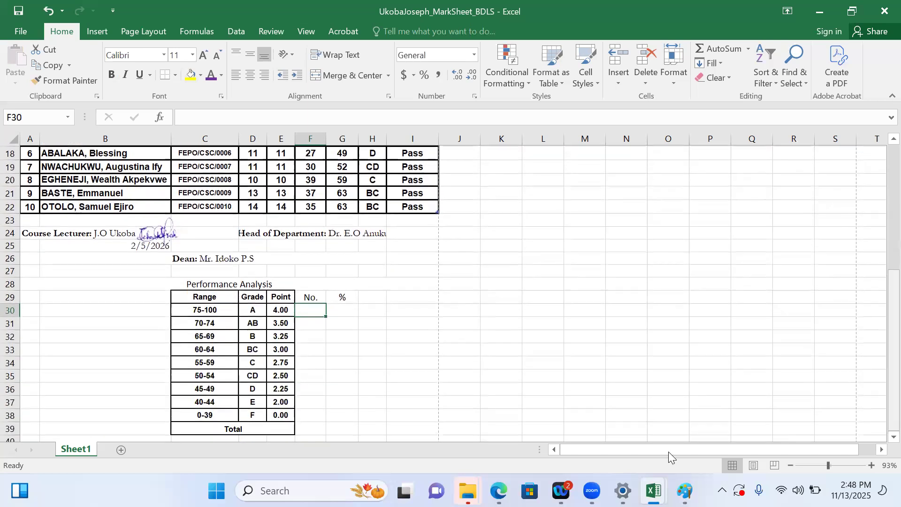
mouse_move(499, 491)
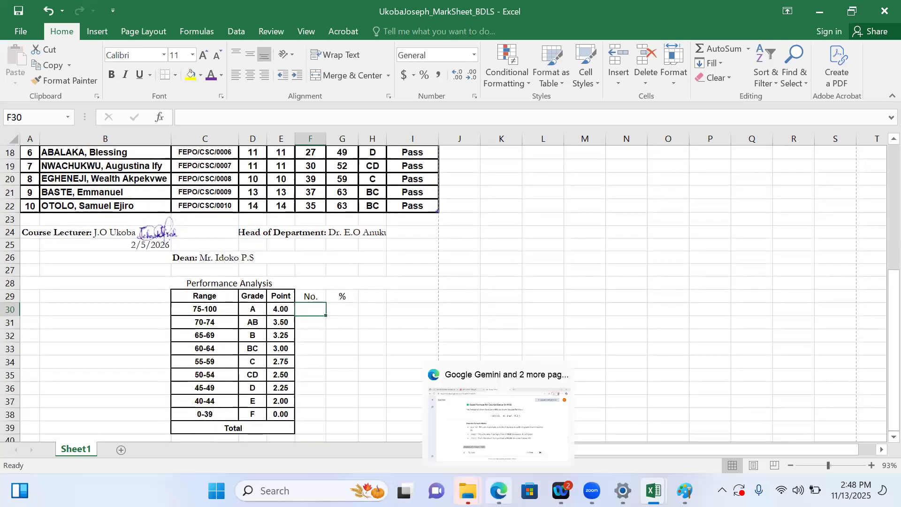
left_click(510, 424)
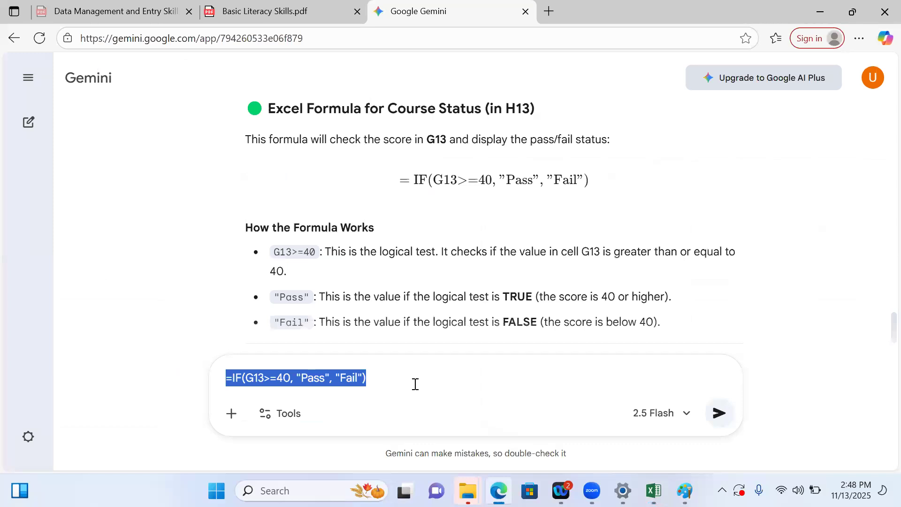
key("ctrl+x")
type("pleas")
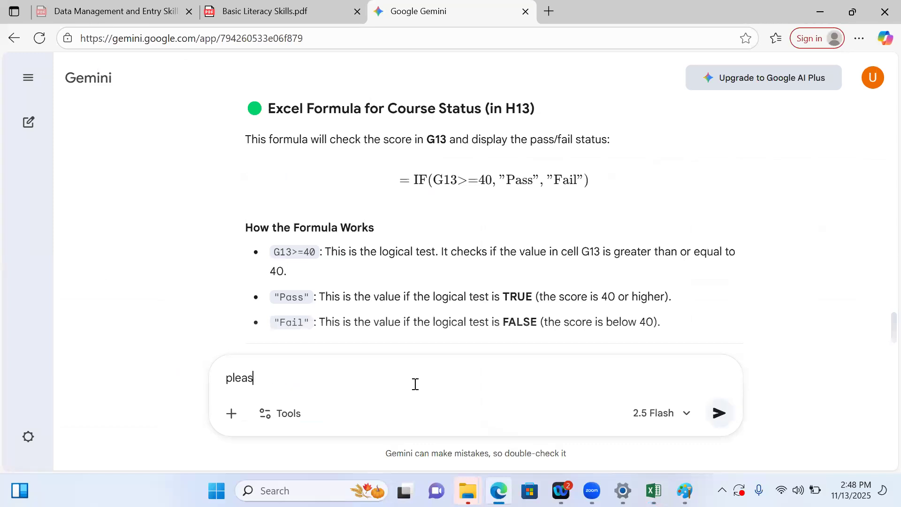
type("e write the excel formul")
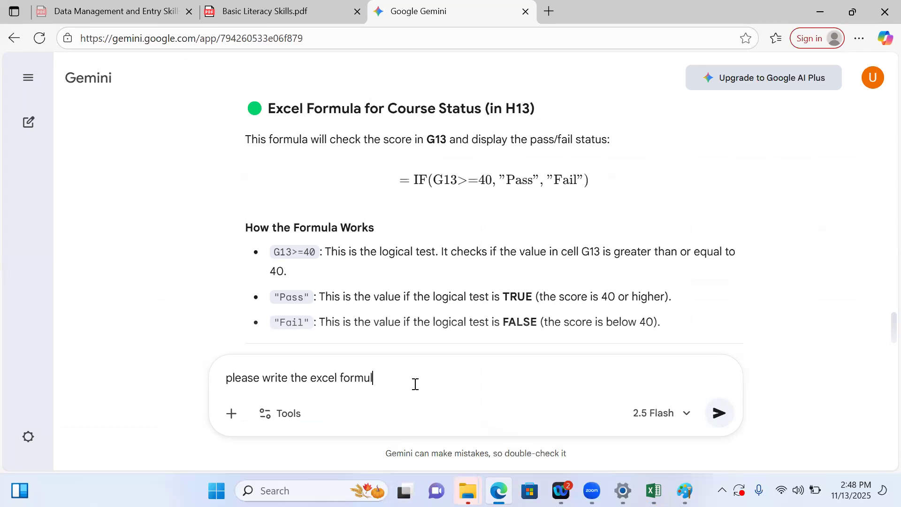
type("a to count the number of students ")
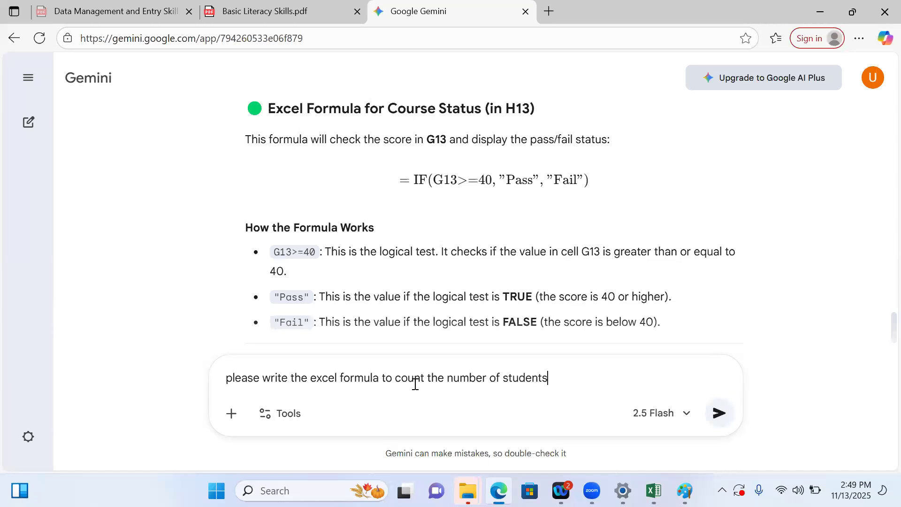
type("with")
left_click(579, 379)
type("\"")
key("Return")
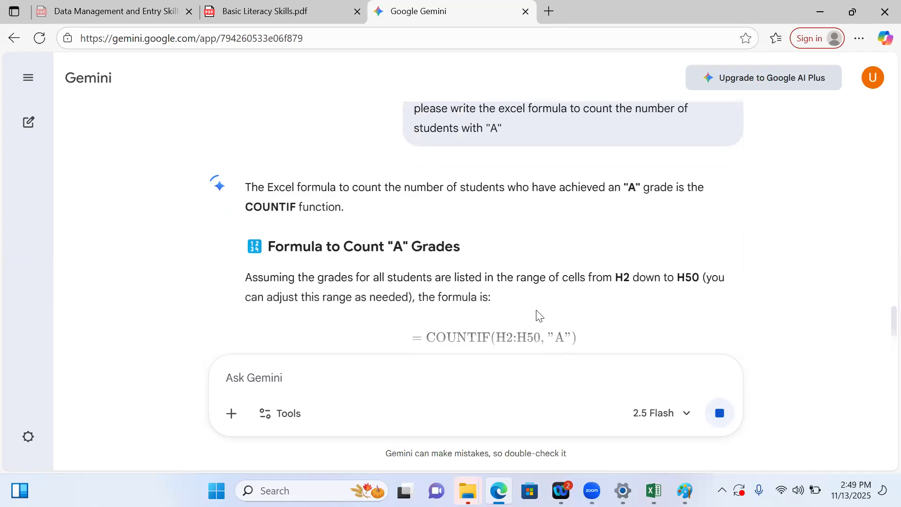
Read Gemini's COUNTIF answer for counting "A" grades
scroll(536, 309, "down", 2)
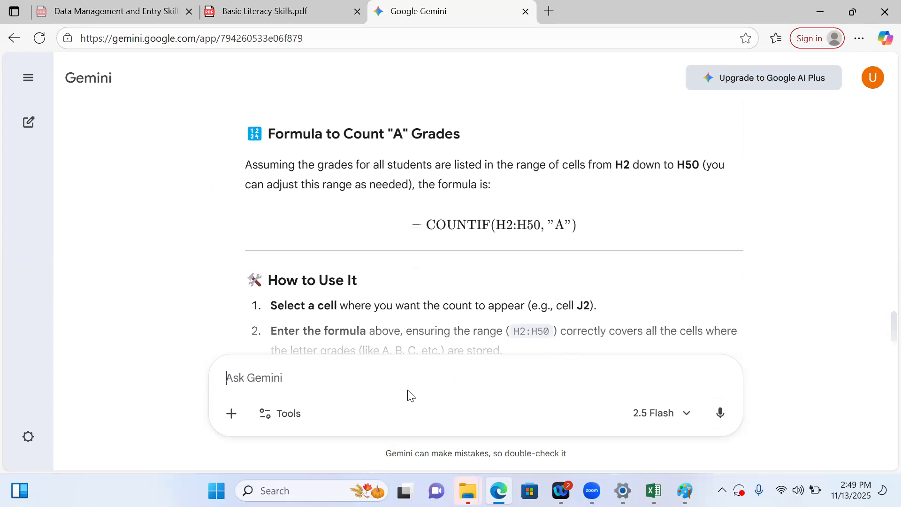
type("C")
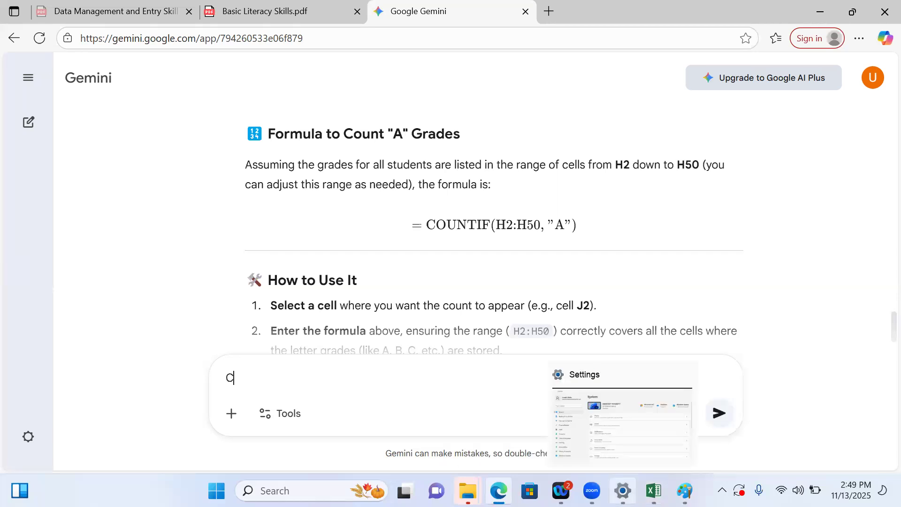
mouse_move(653, 491)
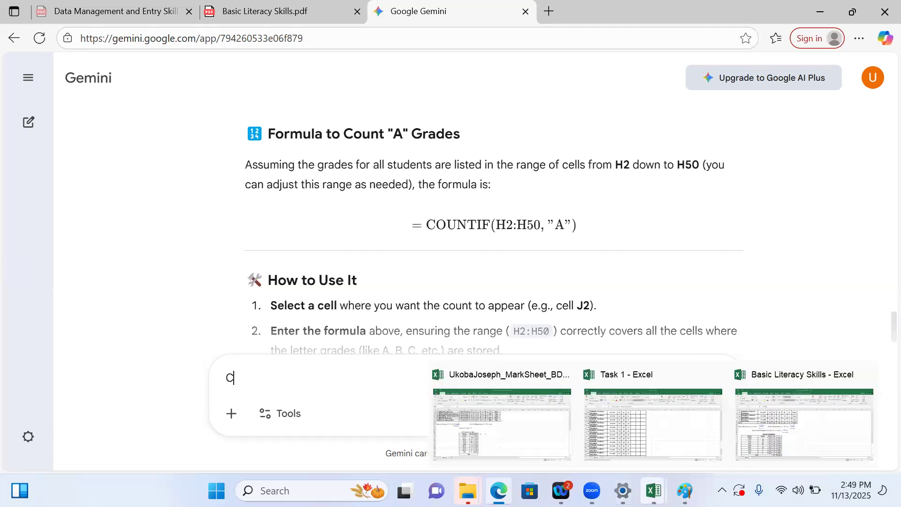
left_click(566, 455)
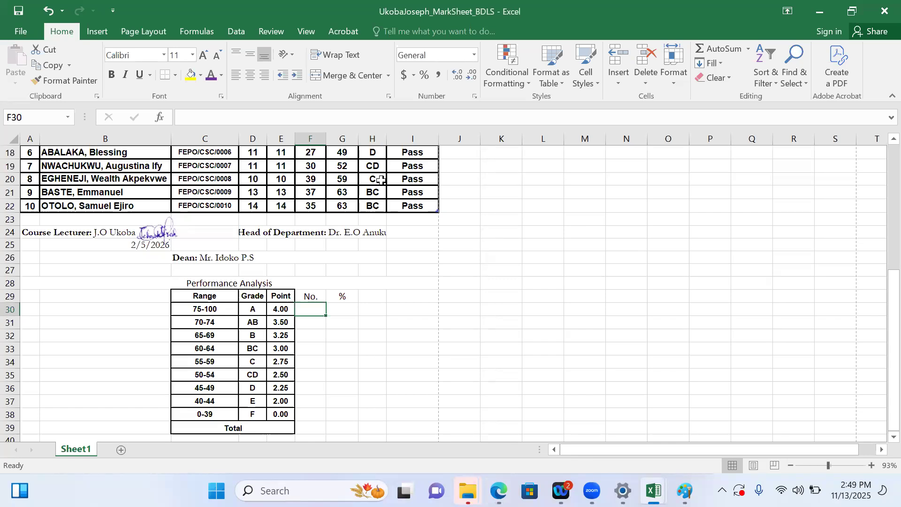
mouse_move(498, 491)
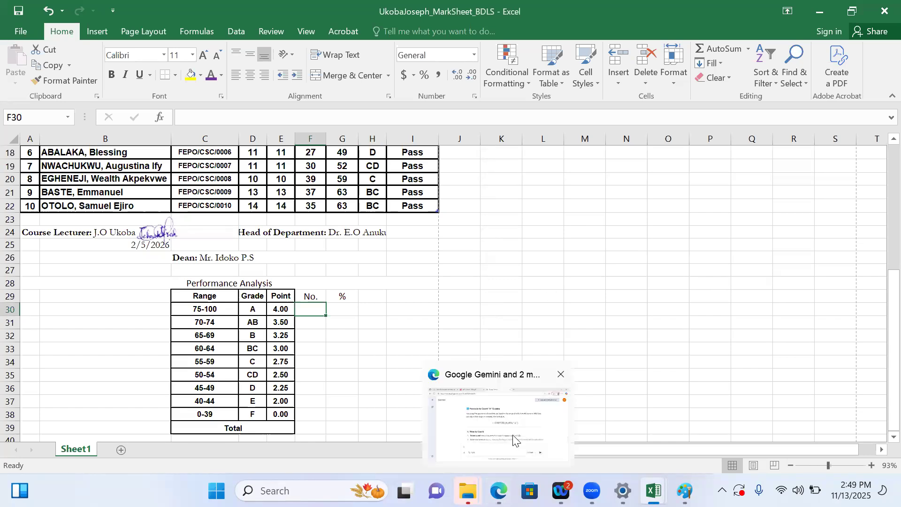
left_click(514, 440)
key("BackSpace")
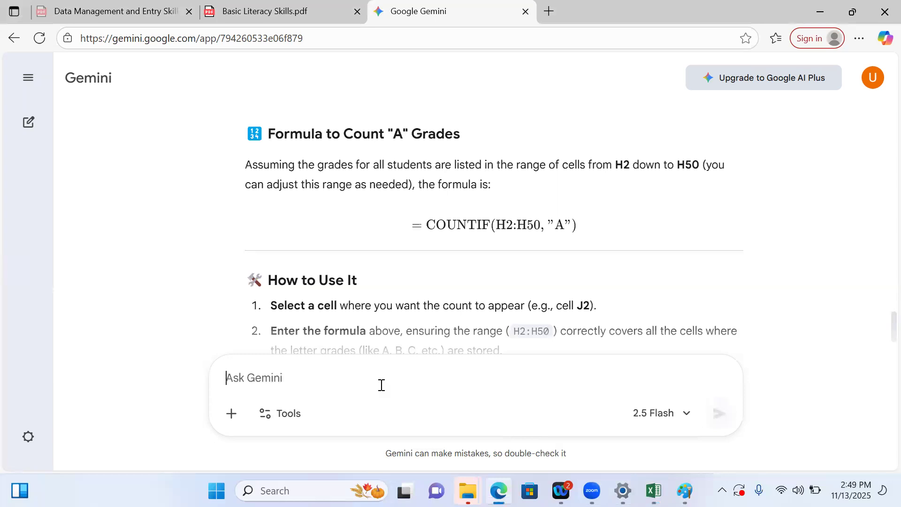
type("form")
key("BackSpace")
key("BackSpace")
key("BackSpace")
key("BackSpace")
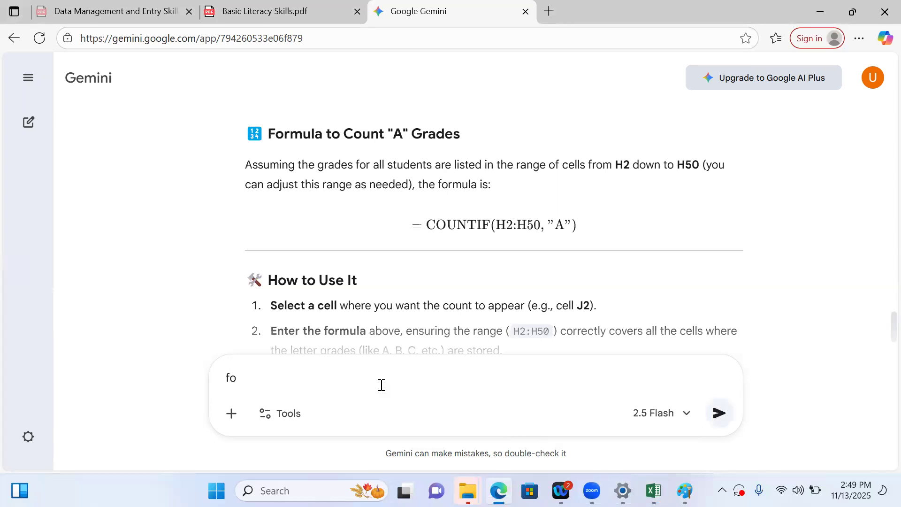
Ask Gemini to use cells H11 to H22 as the grade range
type("Please use cell ")
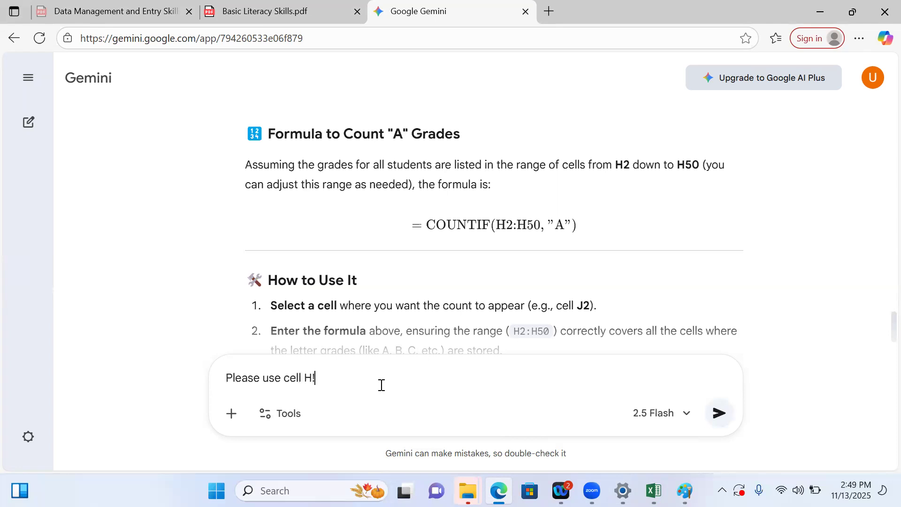
type("H11 to H22")
key("Return")
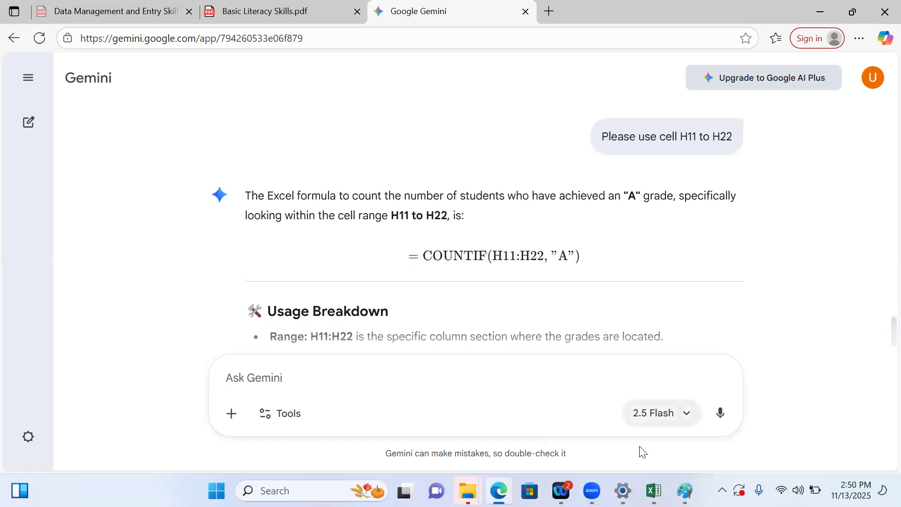
Return to the mark sheet and begin a COUNTIF formula in F30
mouse_move(654, 491)
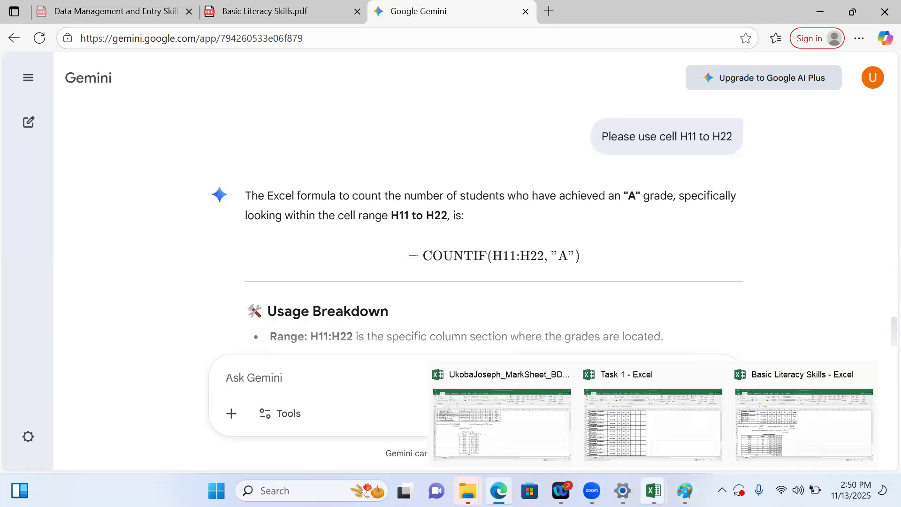
left_click(515, 429)
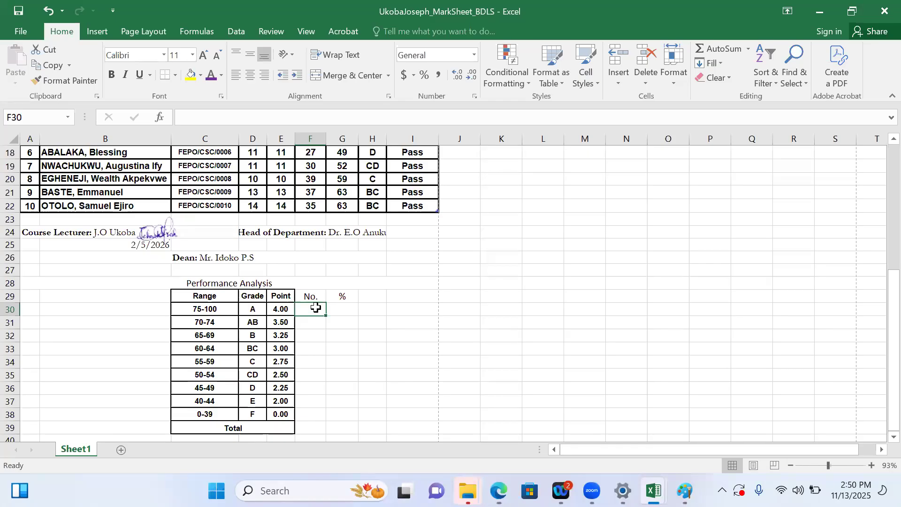
type("=cou")
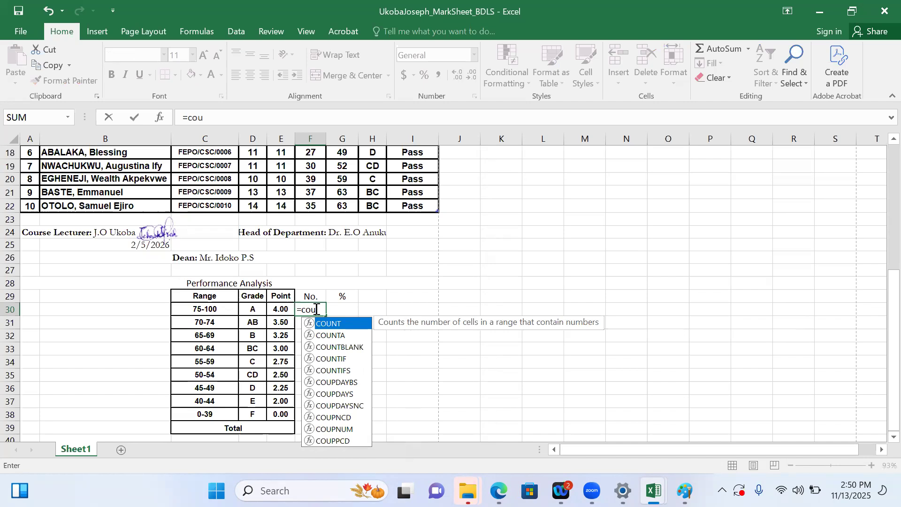
type("nt")
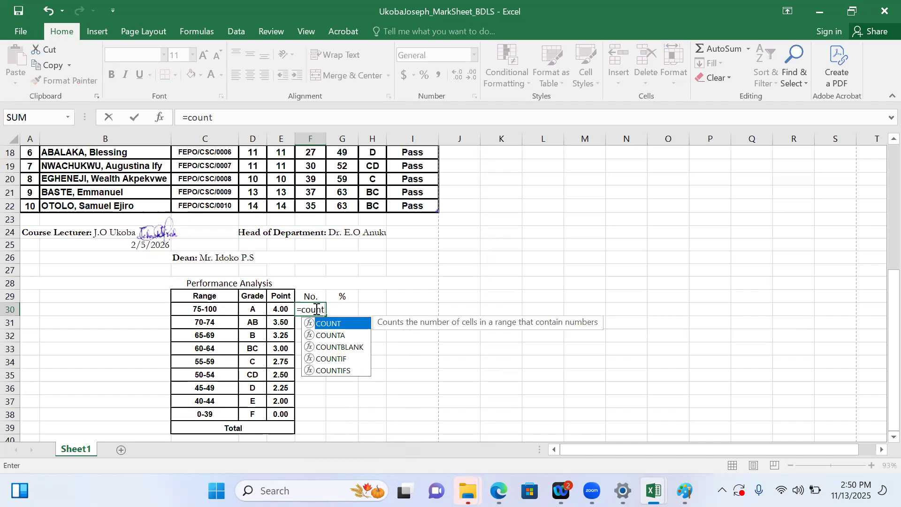
left_click(327, 359)
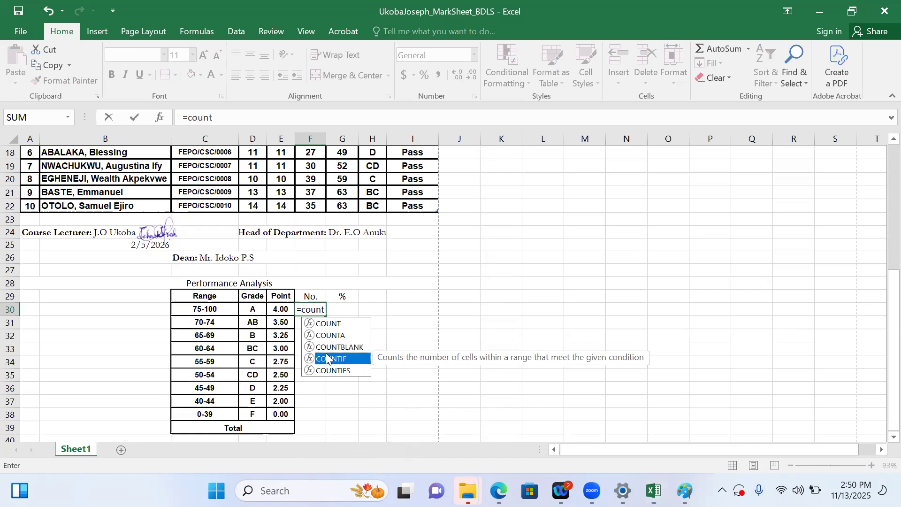
type("i")
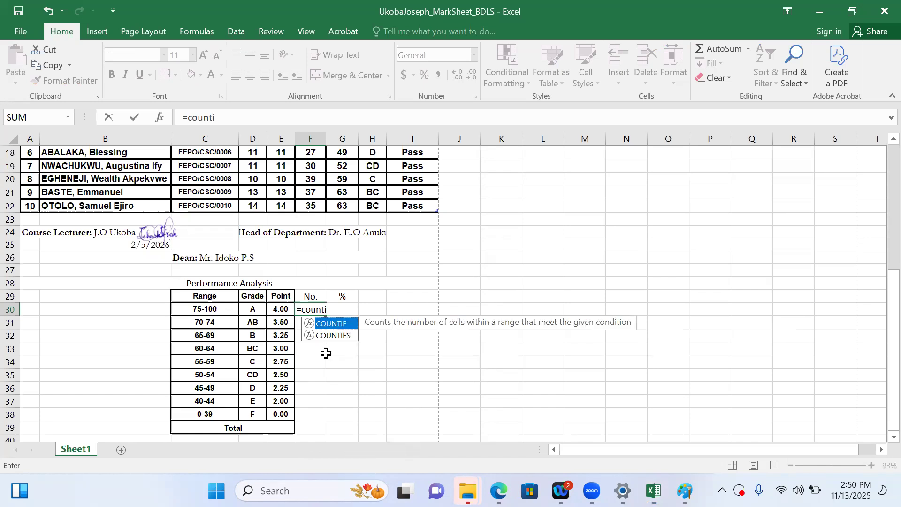
type("f(")
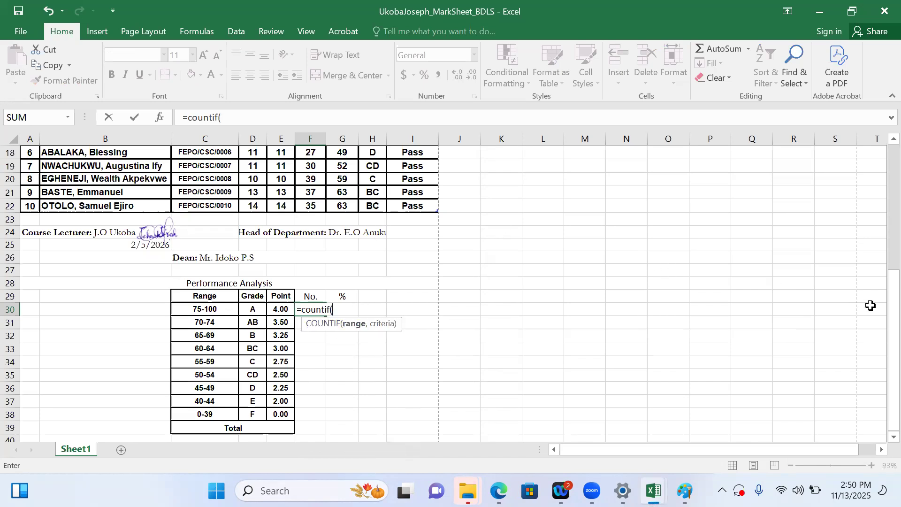
Select the grade cells H13 to H22 as the COUNTIF range argument
left_click_drag(895, 306, 894, 231)
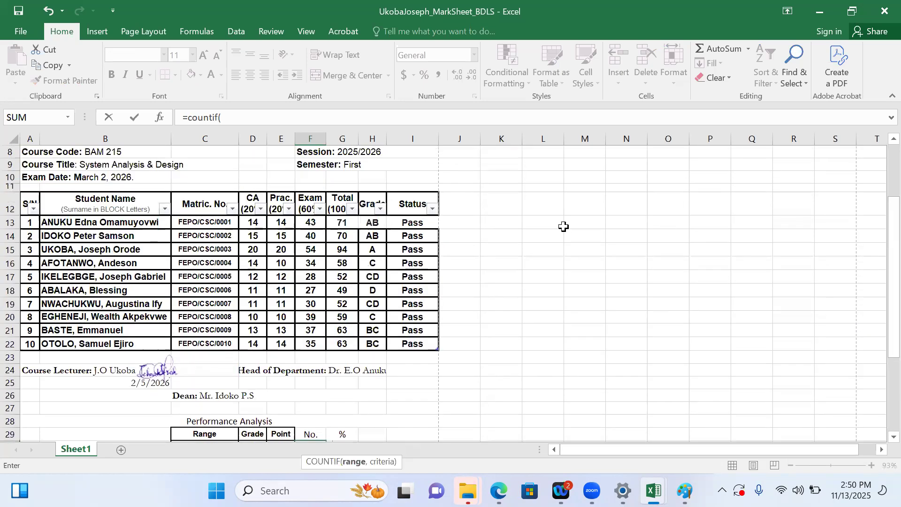
left_click(373, 223)
left_click_drag(892, 275, 881, 325)
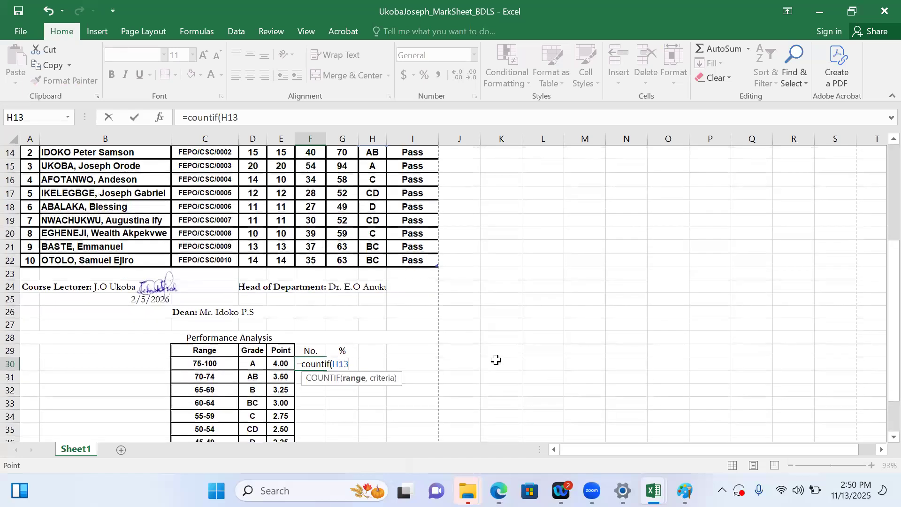
key("F8")
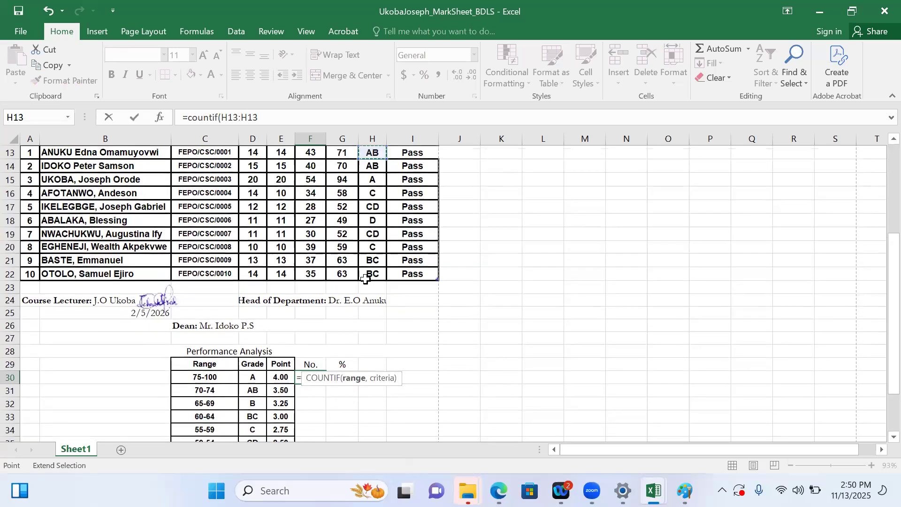
left_click(370, 277)
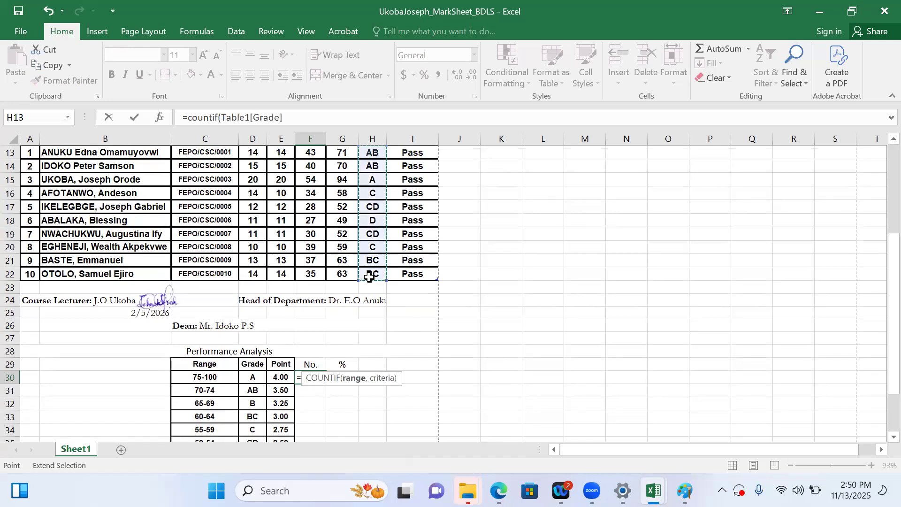
left_click(354, 379)
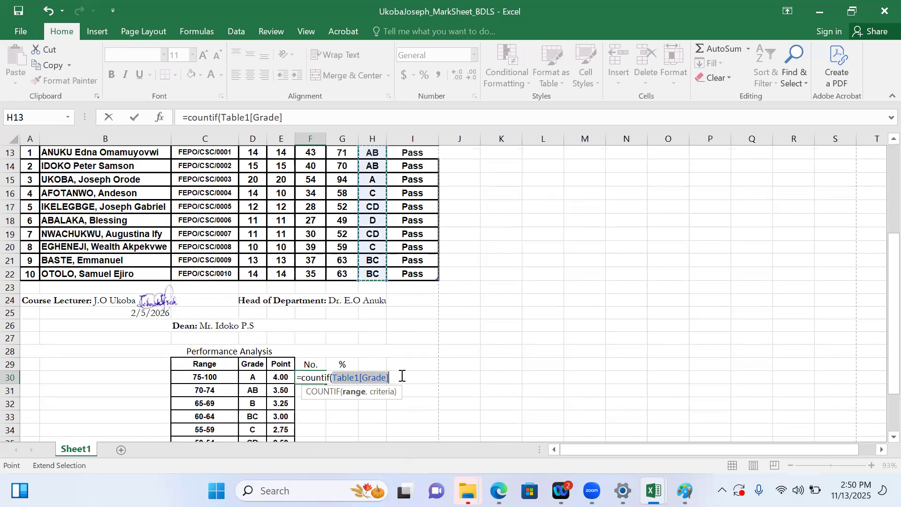
Reselect the student grades H13:H22 as the COUNTIF range in F30 and complete the formula with the criterion "A"
type(",")
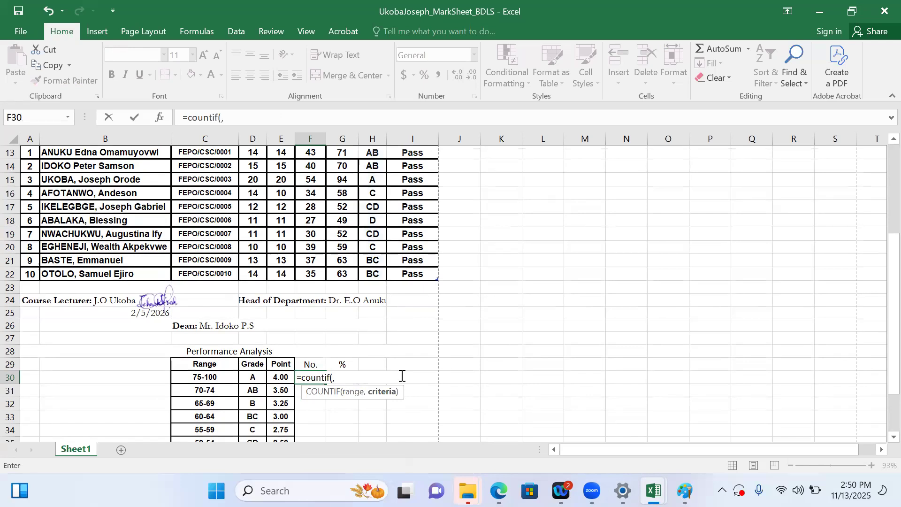
key("BackSpace")
left_click(370, 152)
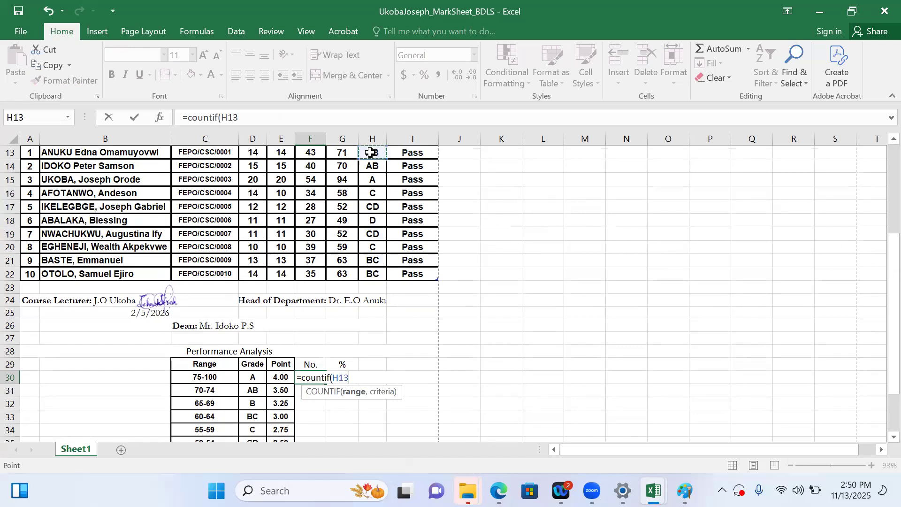
key("F8")
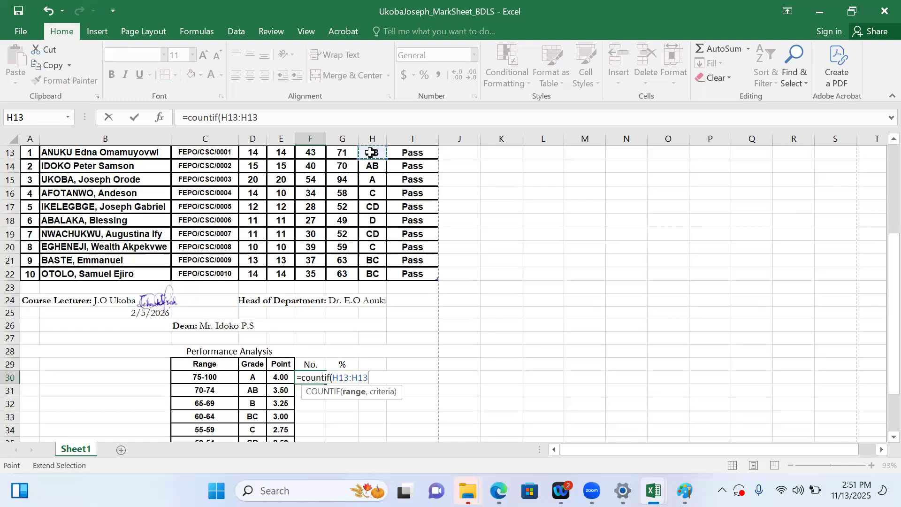
left_click(372, 278)
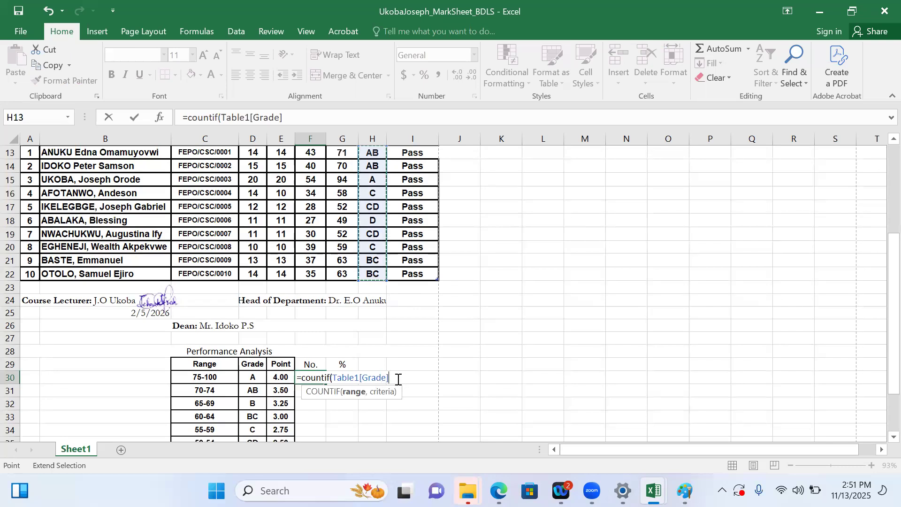
key("F2")
type(",")
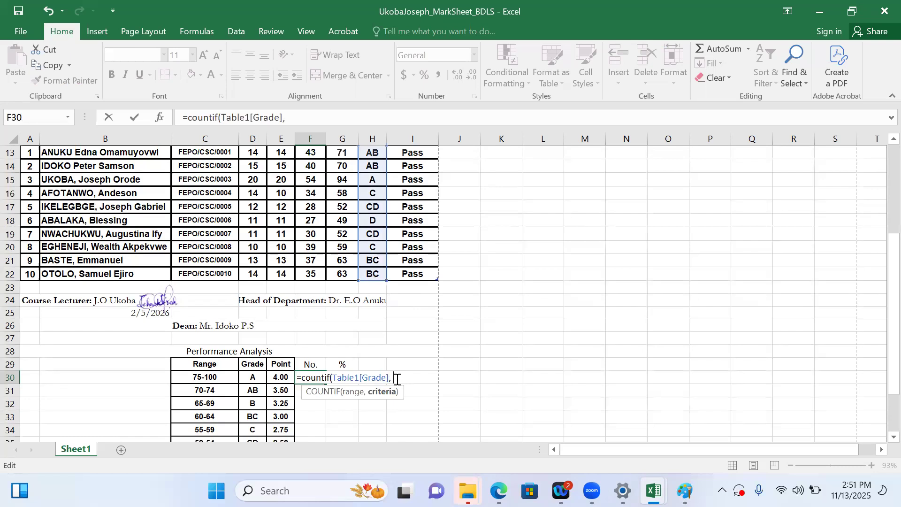
type(" \"A")
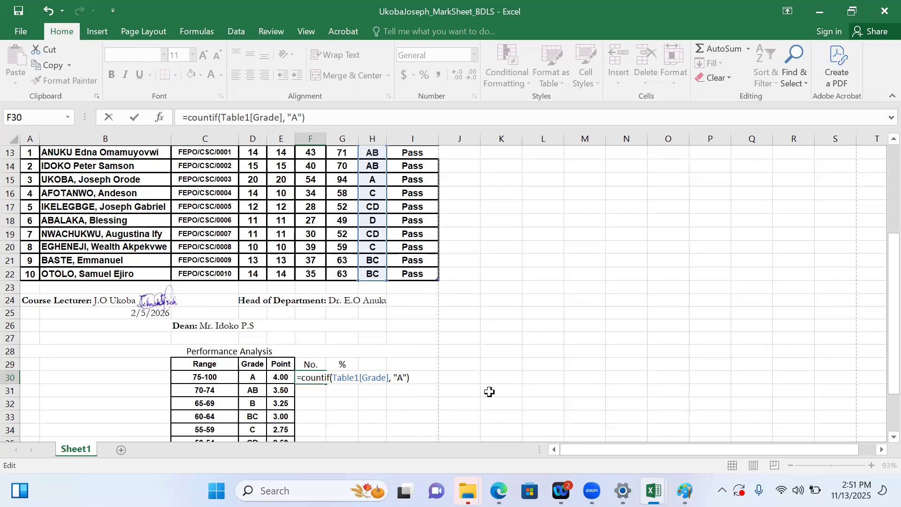
key("Return")
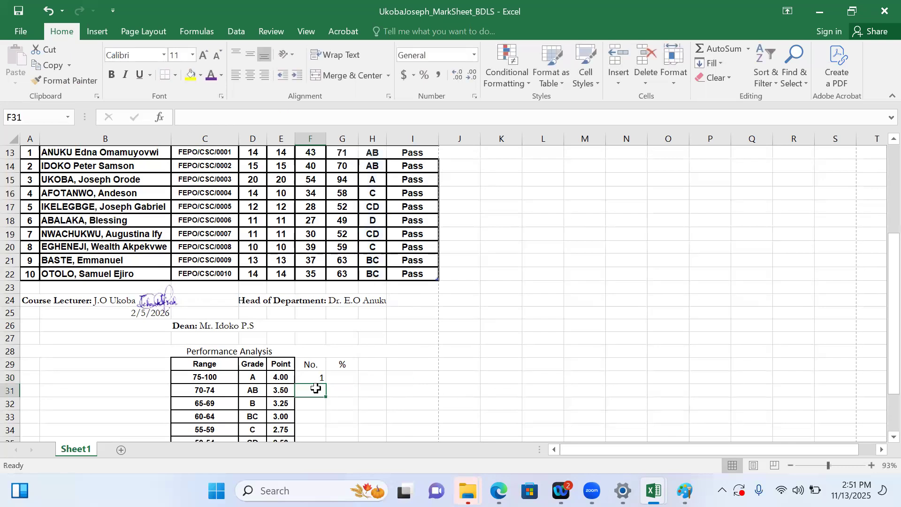
Fill the COUNTIF formula from F30 down through F38 in the Performance Analysis table
left_click(303, 376)
left_click_drag(880, 389, 882, 429)
left_click_drag(326, 315, 326, 423)
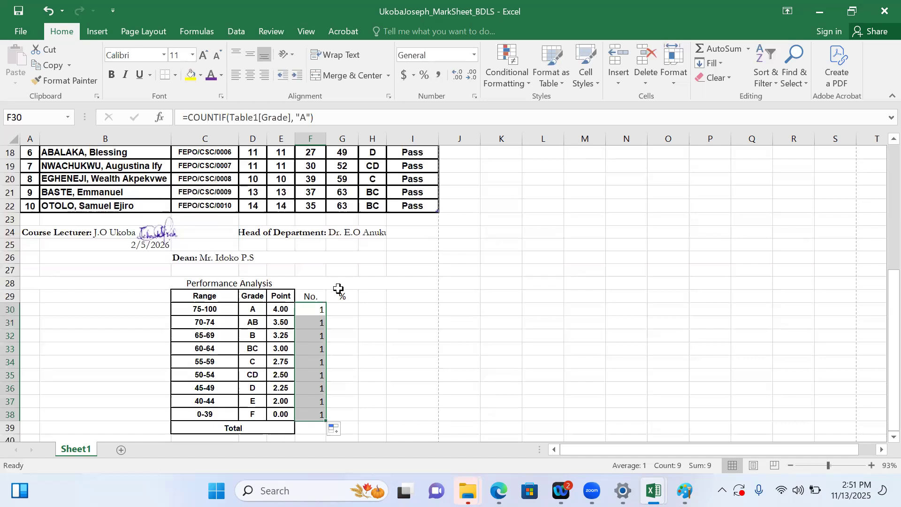
Change the COUNTIF criterion to "AB" in F31 and to "B" in F32
left_click(318, 324)
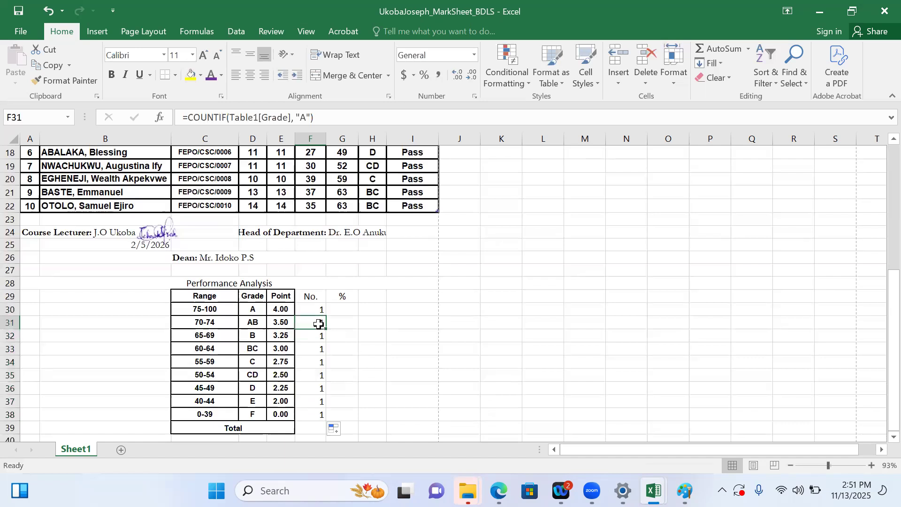
left_click(307, 116)
type("B")
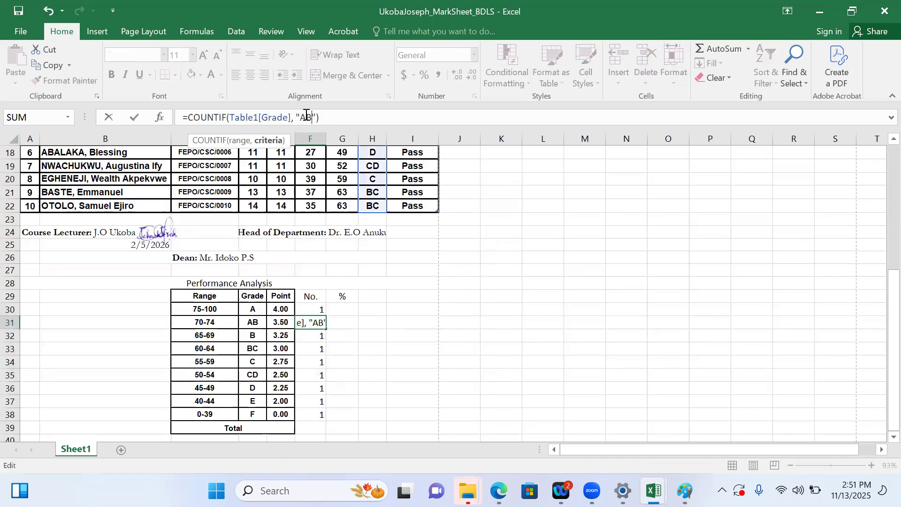
key("Return")
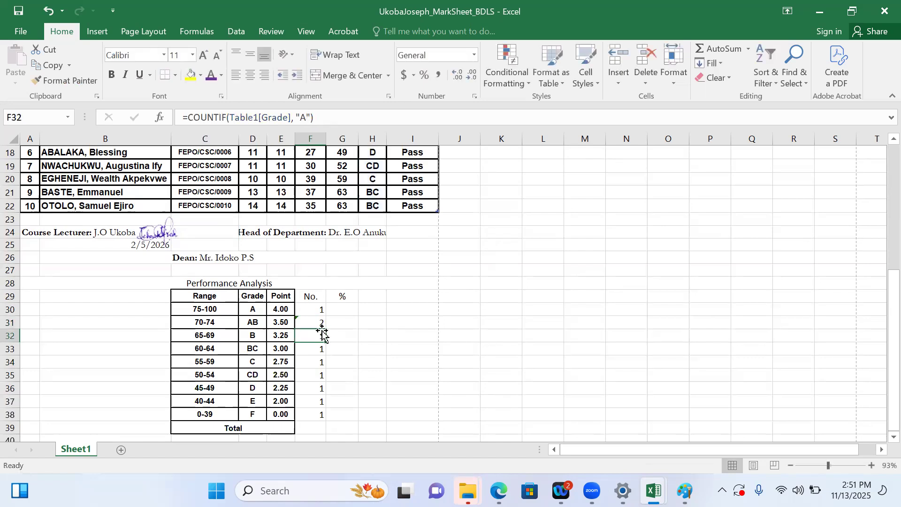
left_click(306, 118)
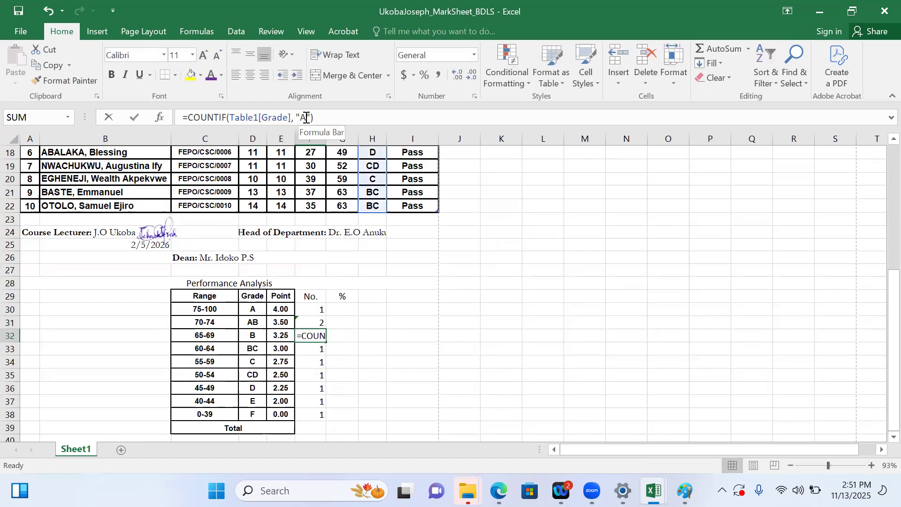
key("BackSpace")
type("b")
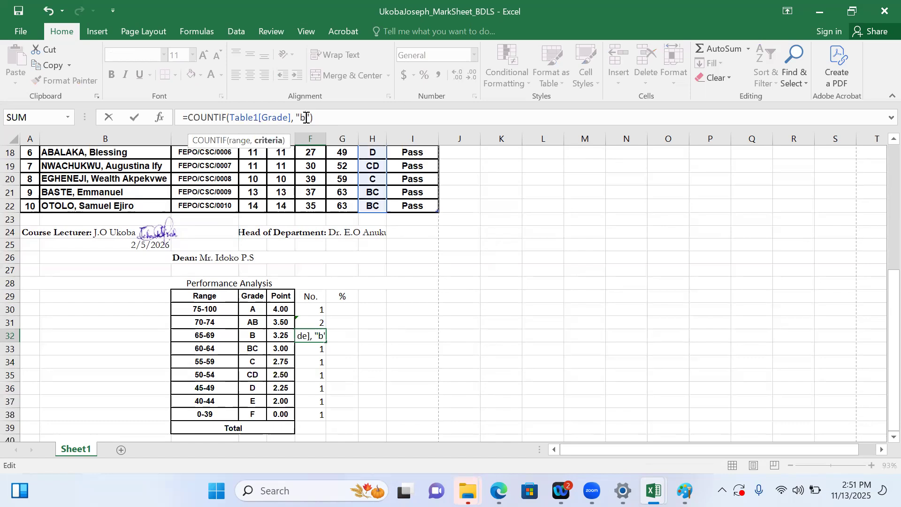
key("BackSpace")
key("Return")
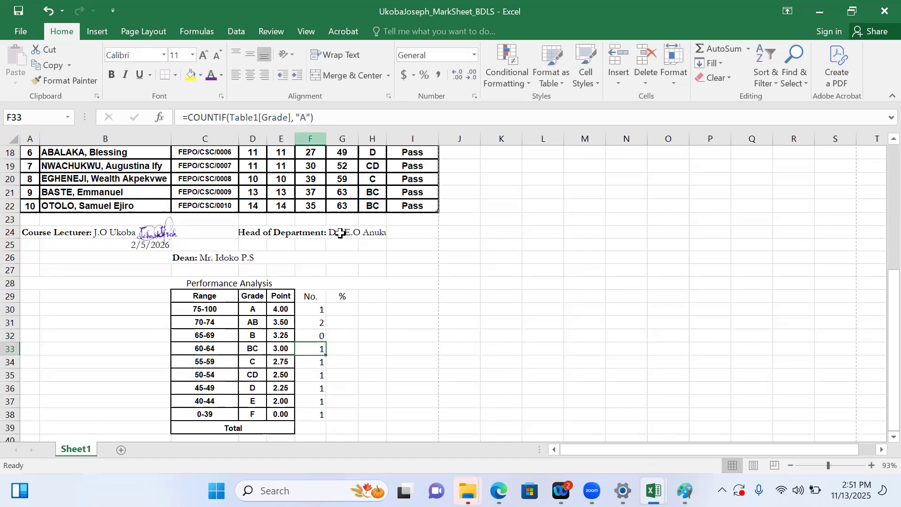
Change the COUNTIF criterion to "BC" in F33 and to "C" in F34
left_click(306, 118)
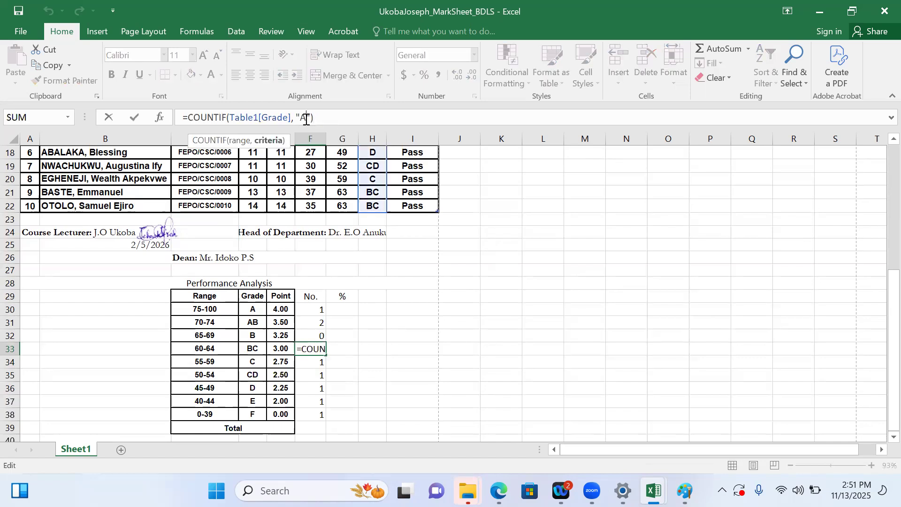
key("BackSpace")
type("BC")
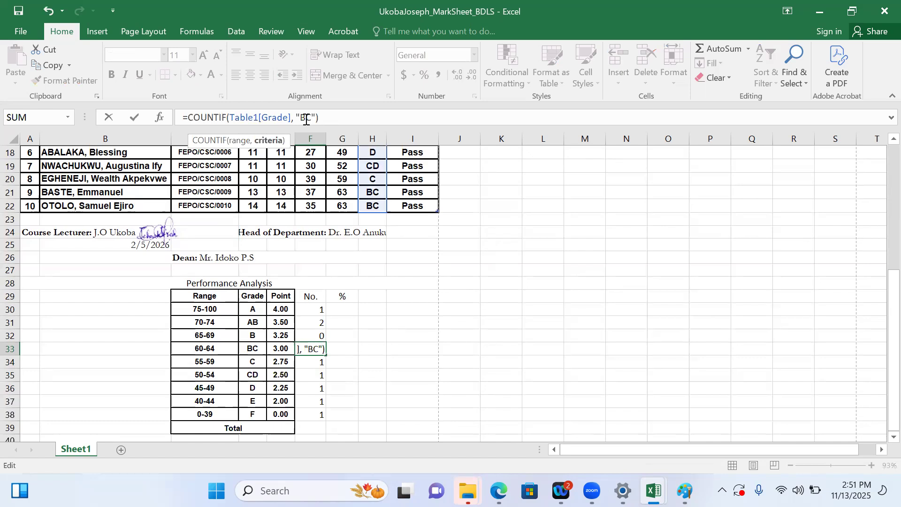
key("Return")
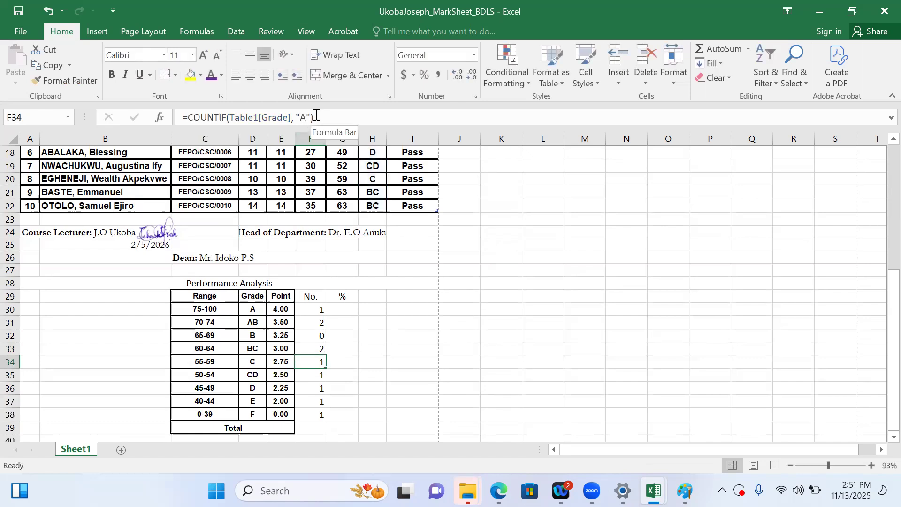
left_click(307, 118)
key("BackSpace")
type("C")
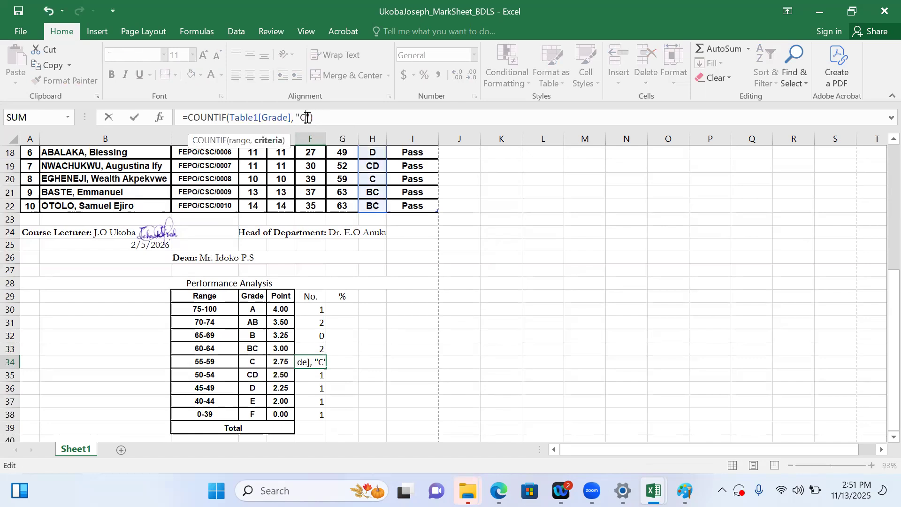
key("Return")
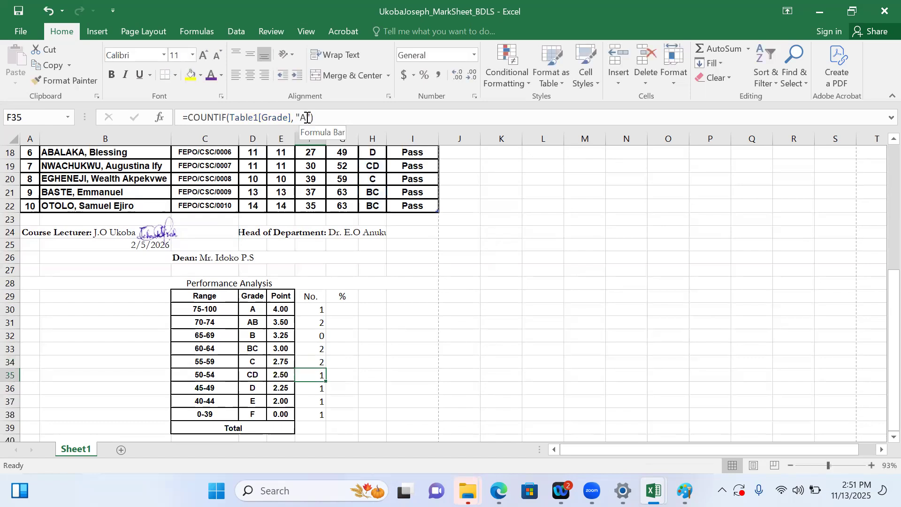
Change the COUNTIF criterion to "CD" in F35 and to "D" in F36
left_click(307, 118)
key("BackSpace")
type("CD")
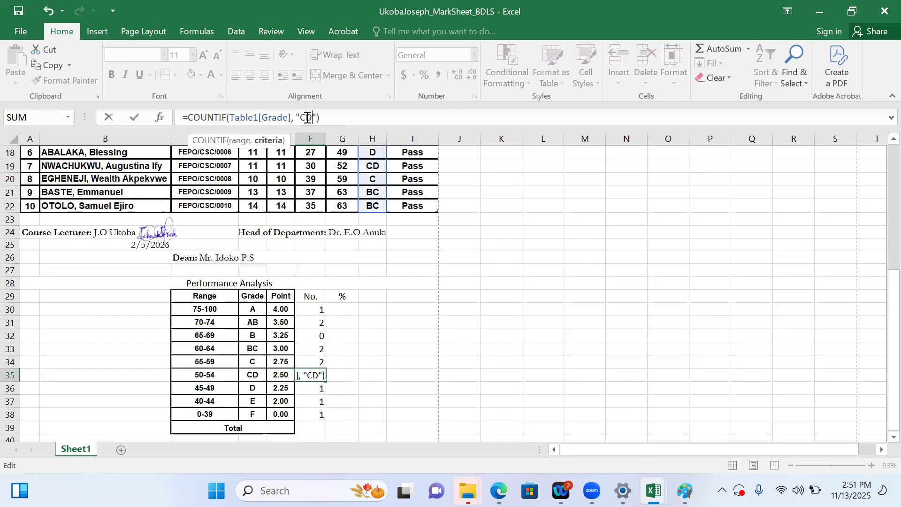
key("Return")
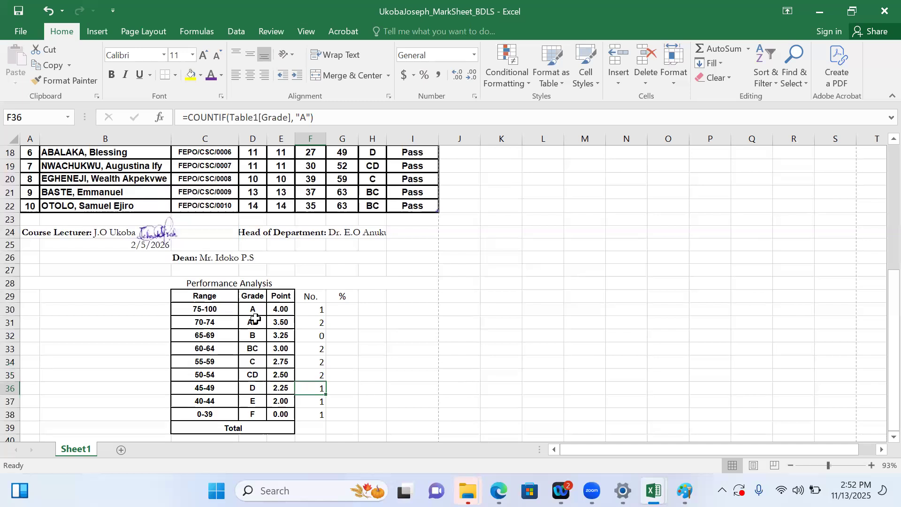
left_click(307, 118)
key("BackSpace")
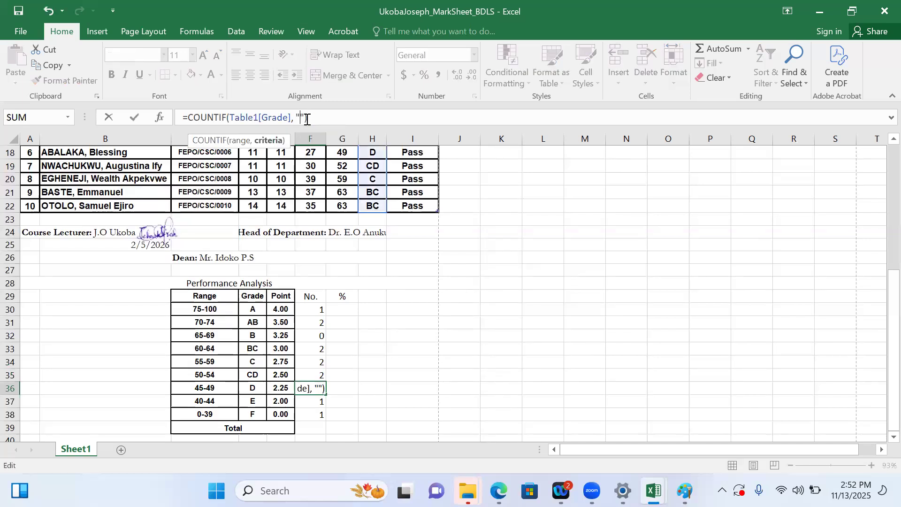
type("D")
key("Return")
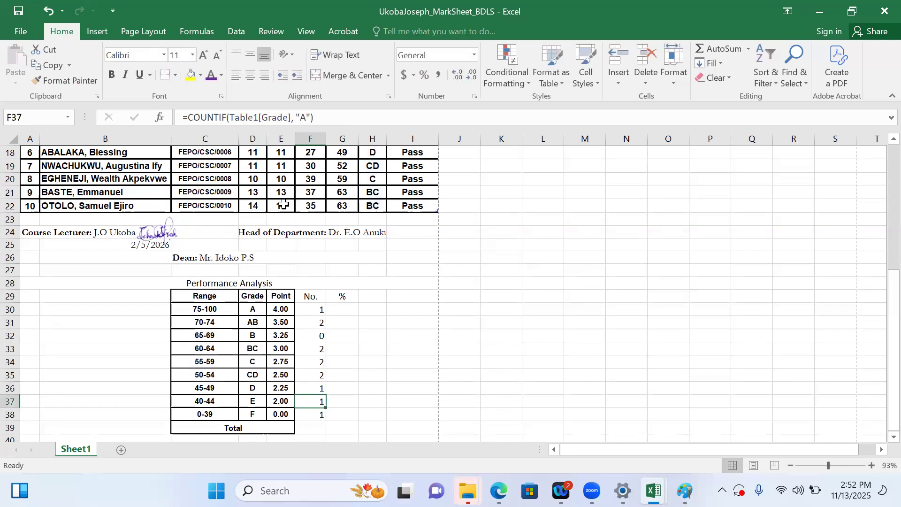
Change the COUNTIF criterion to "E" in F37 and to "F" in F38
left_click(306, 118)
key("BackSpace")
type("E")
key("Return")
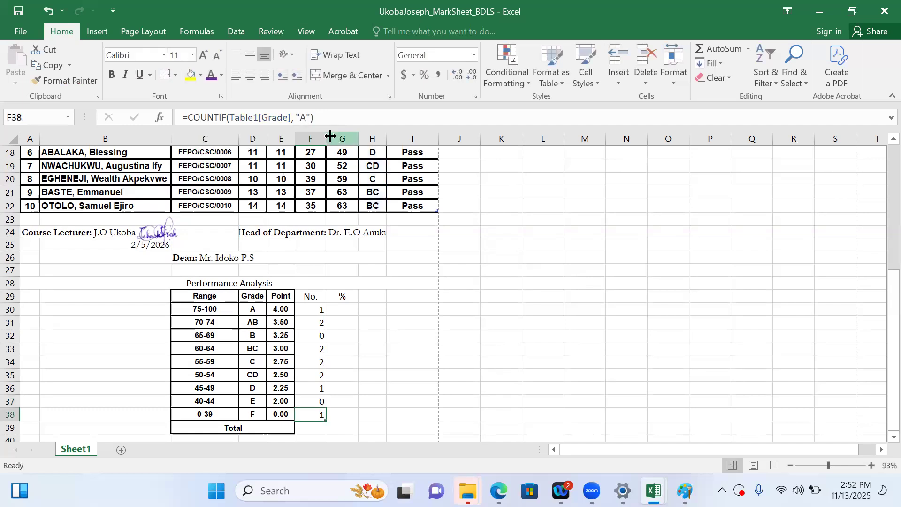
left_click(307, 119)
key("BackSpace")
type("F")
left_click(435, 309)
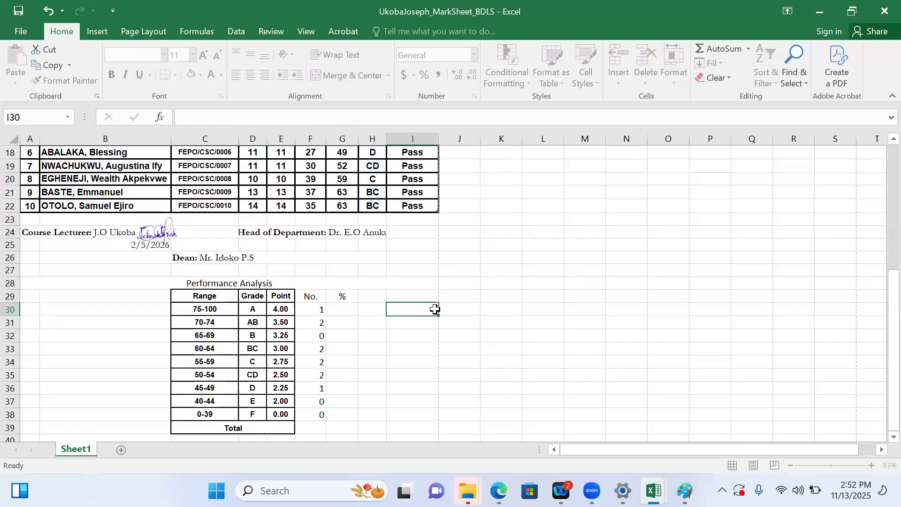
Total the grade counts in F39 with the formula =SUM(F30:F38)
left_click(308, 425)
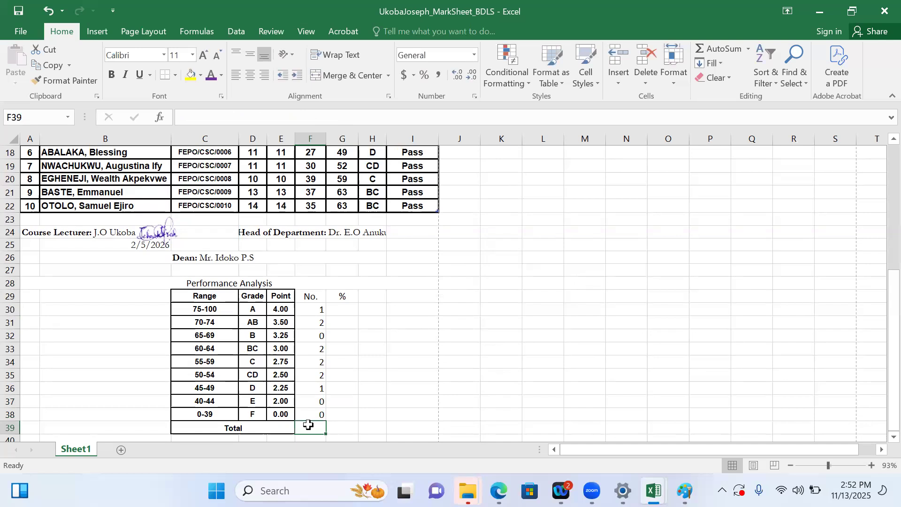
type("=")
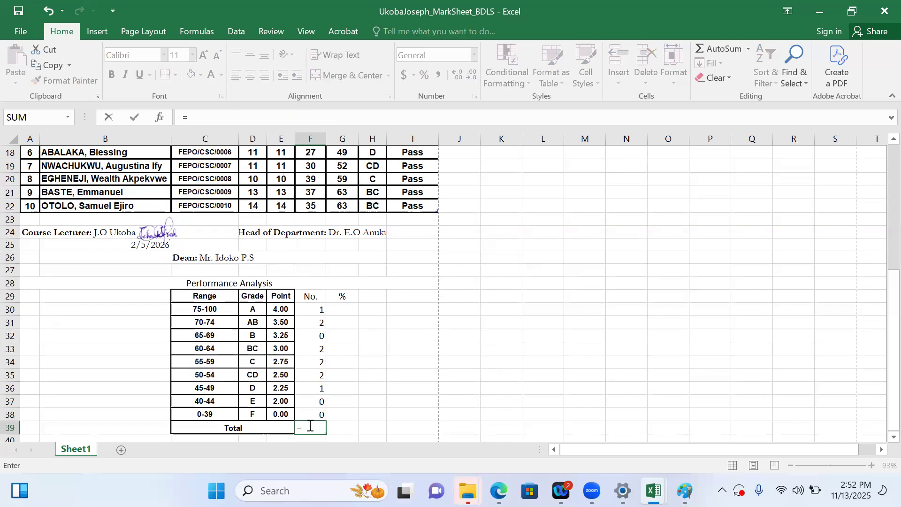
type("SUM")
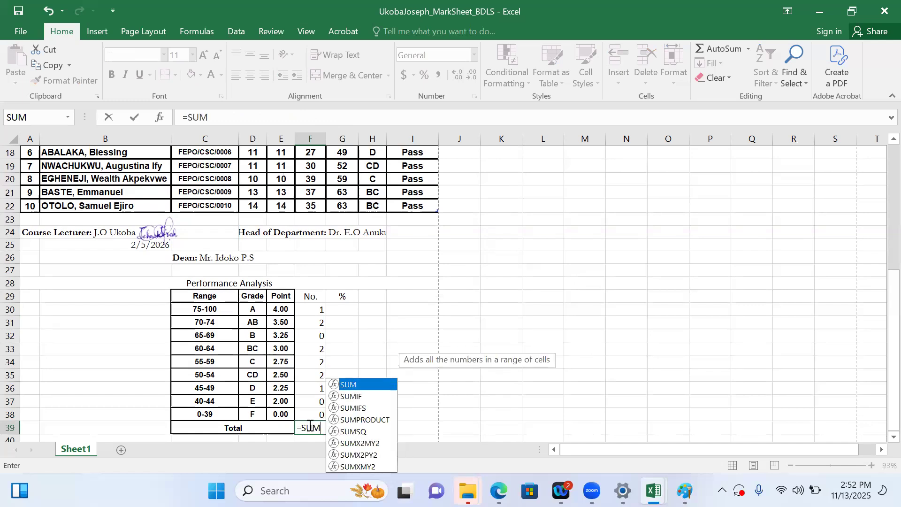
type("(")
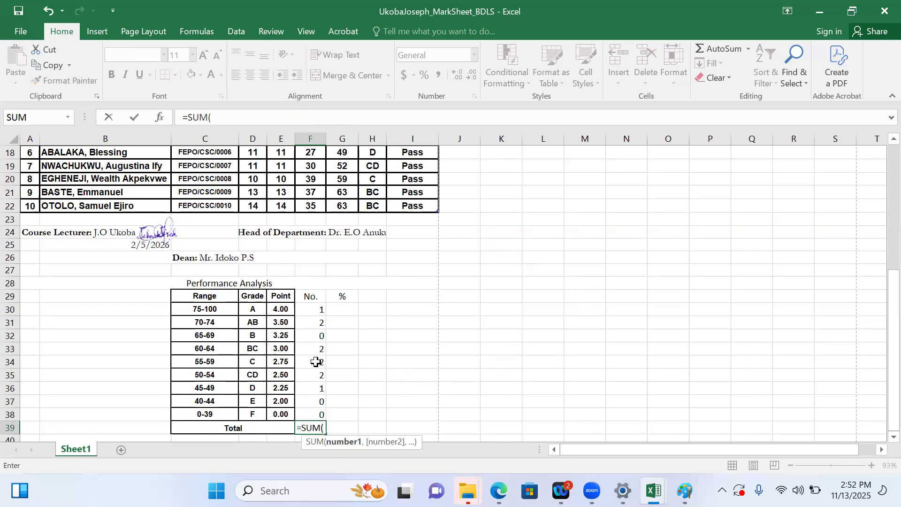
left_click(312, 313)
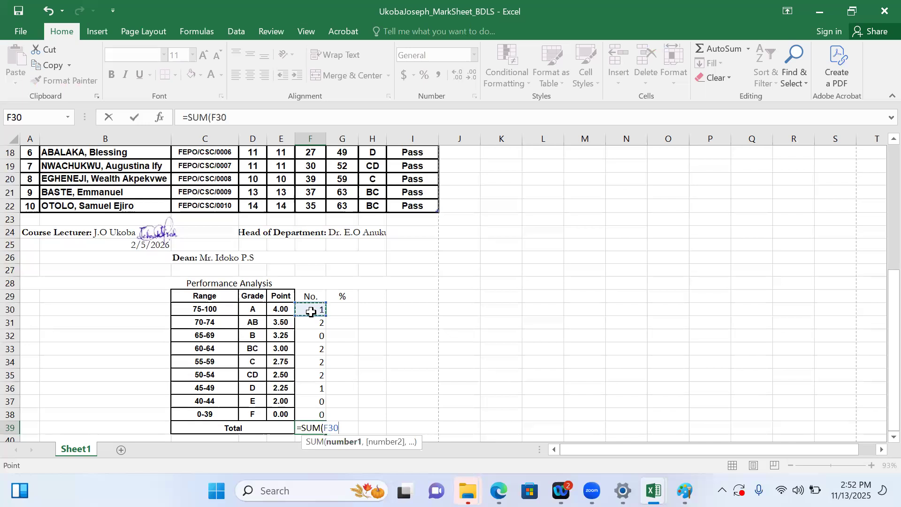
key("F8")
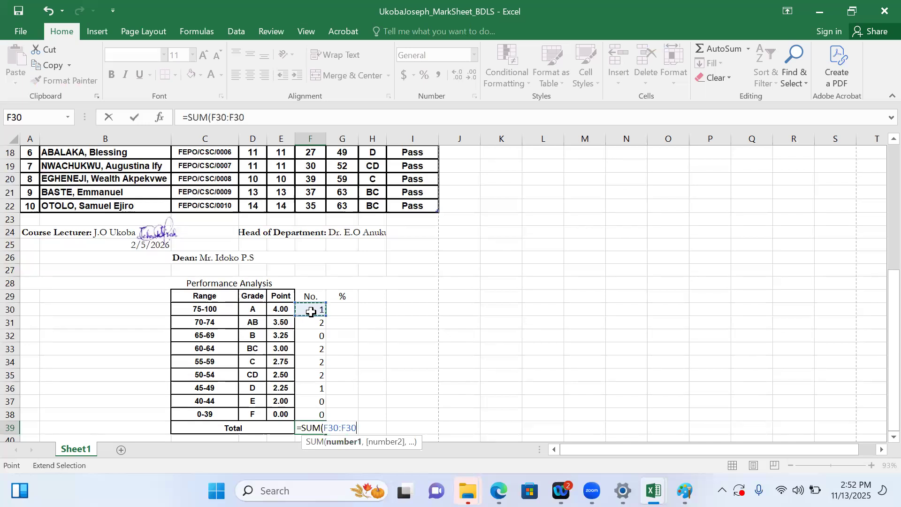
left_click(307, 414)
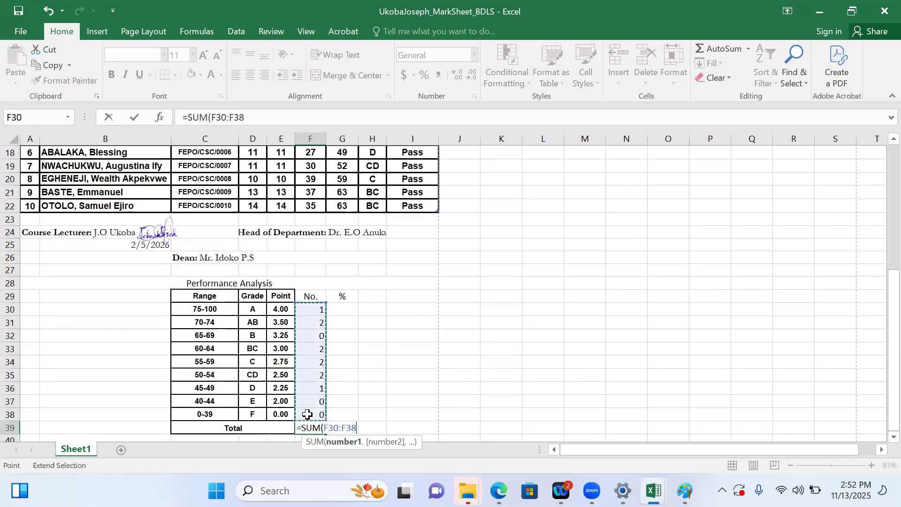
type(")")
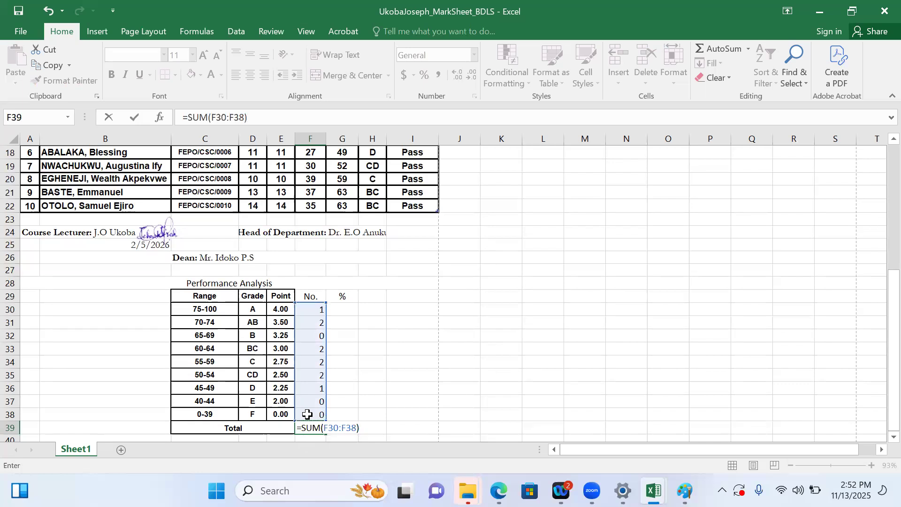
key("Return")
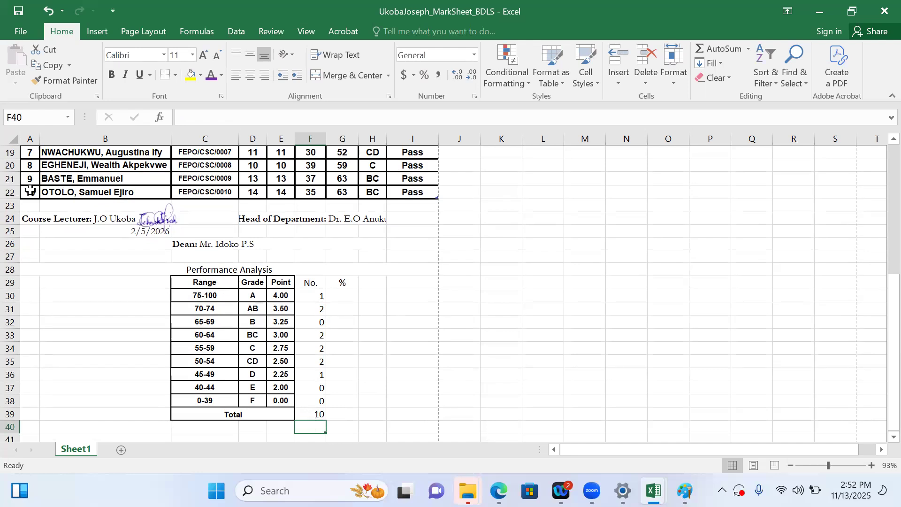
Center the grade counts and total in F30:F39 and format them in bold Arial, size 10
left_click_drag(310, 295, 313, 414)
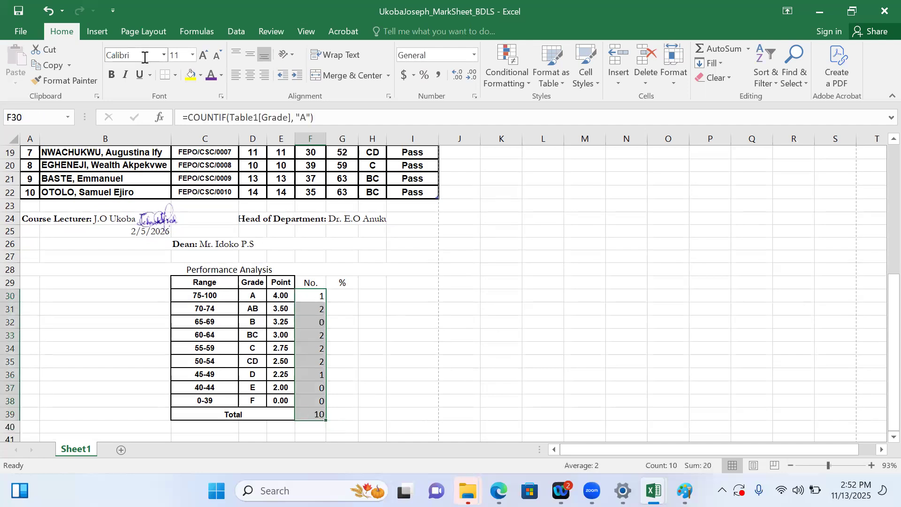
left_click(251, 76)
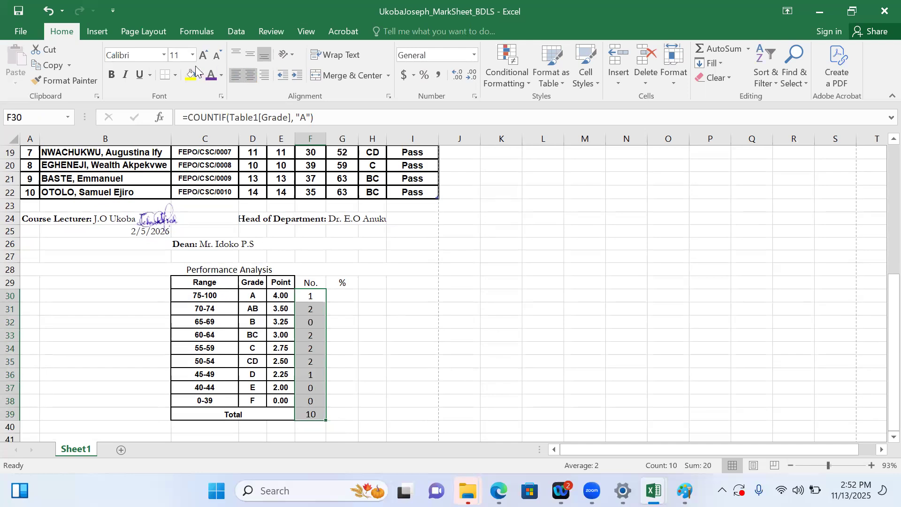
left_click(163, 55)
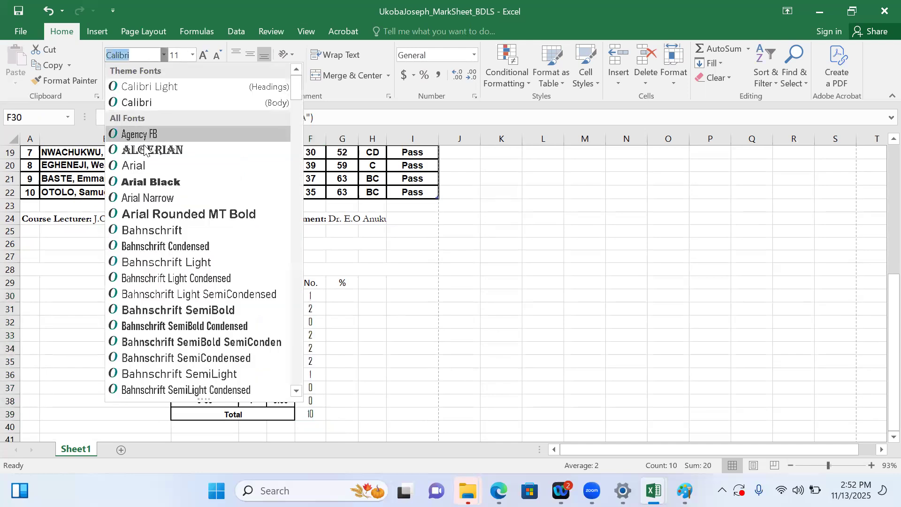
left_click(143, 162)
left_click(113, 75)
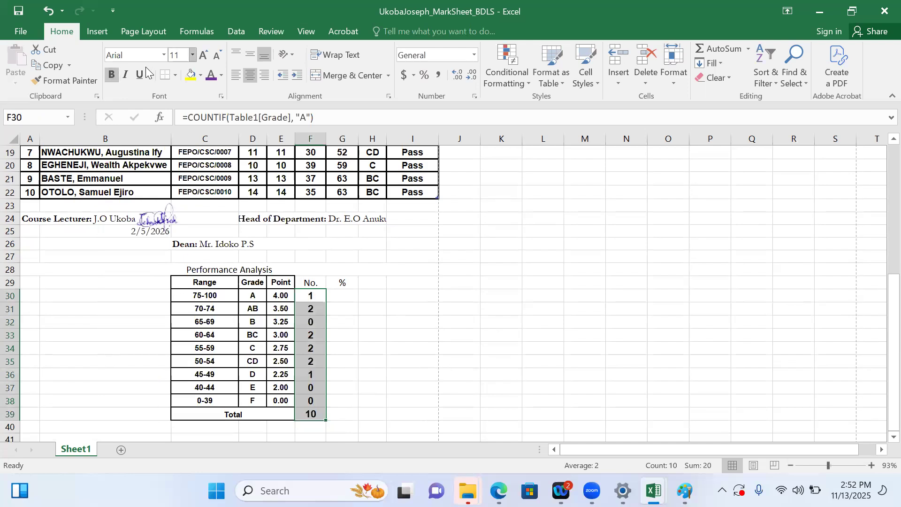
left_click(193, 55)
left_click(178, 93)
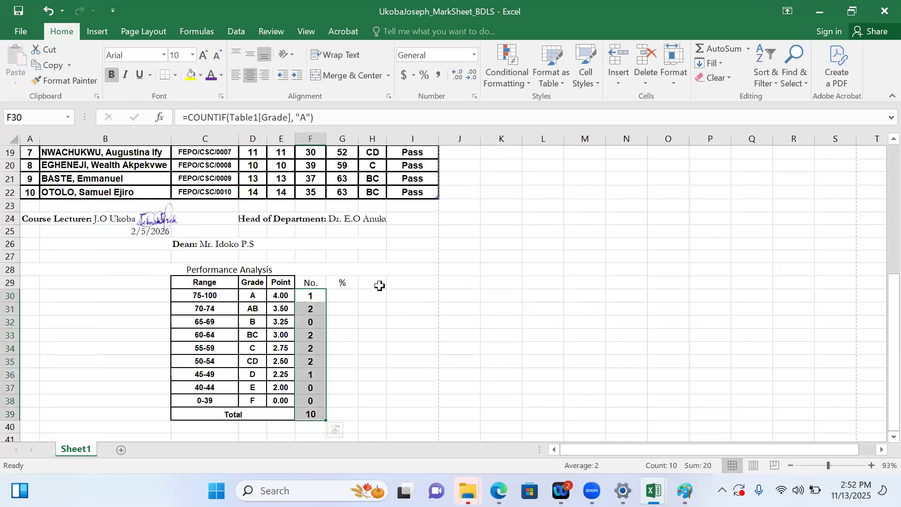
left_click(313, 282)
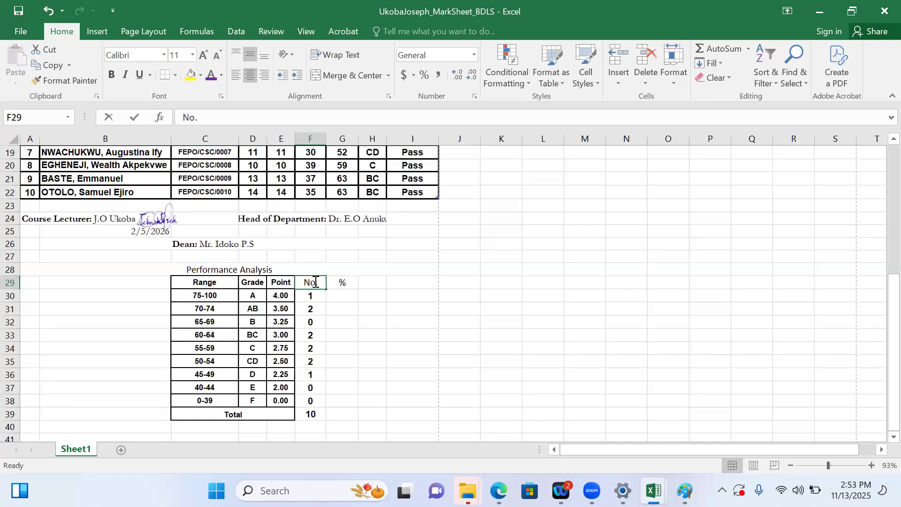
Apply the Percentage number format to G30, the first cell under the % heading
left_click(344, 298)
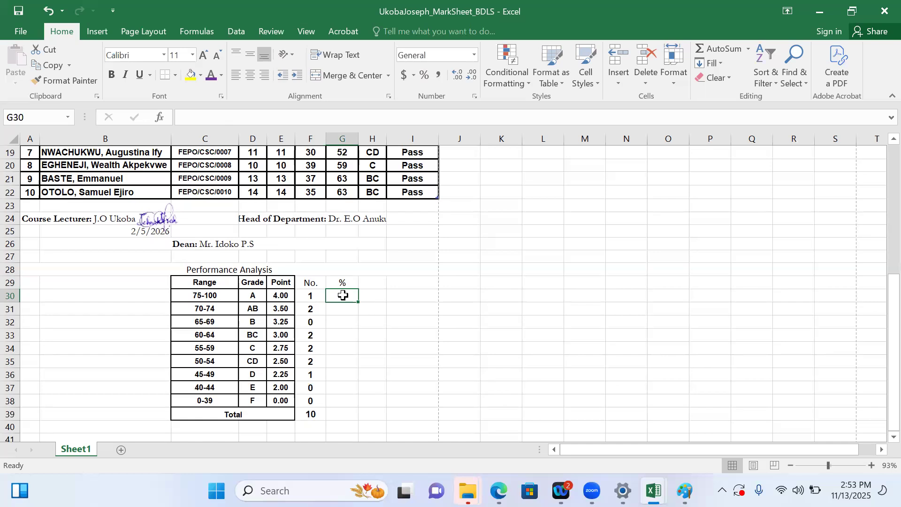
left_click_drag(880, 307, 883, 71)
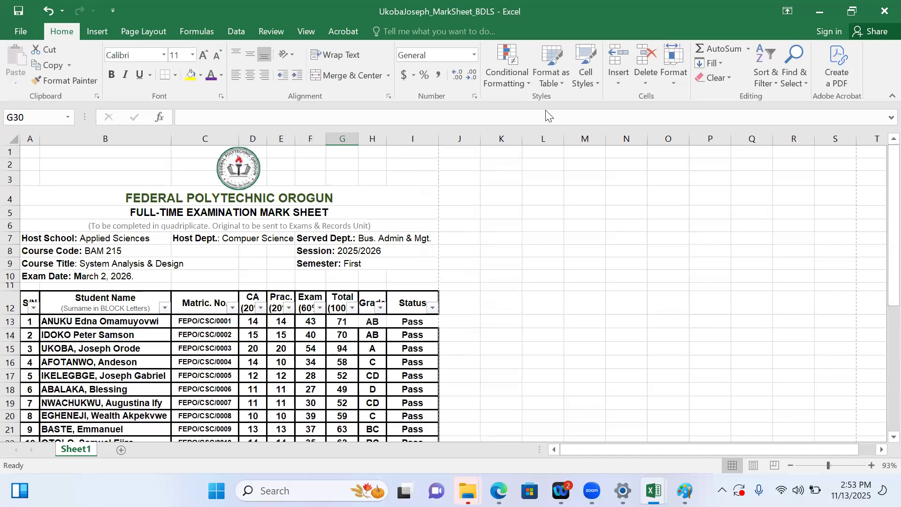
left_click(475, 55)
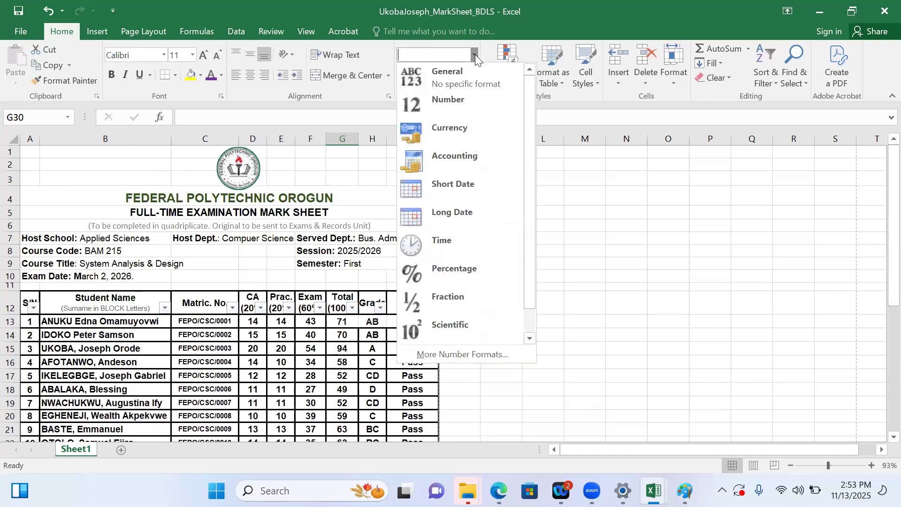
left_click(450, 264)
scroll(585, 286, "down", 6)
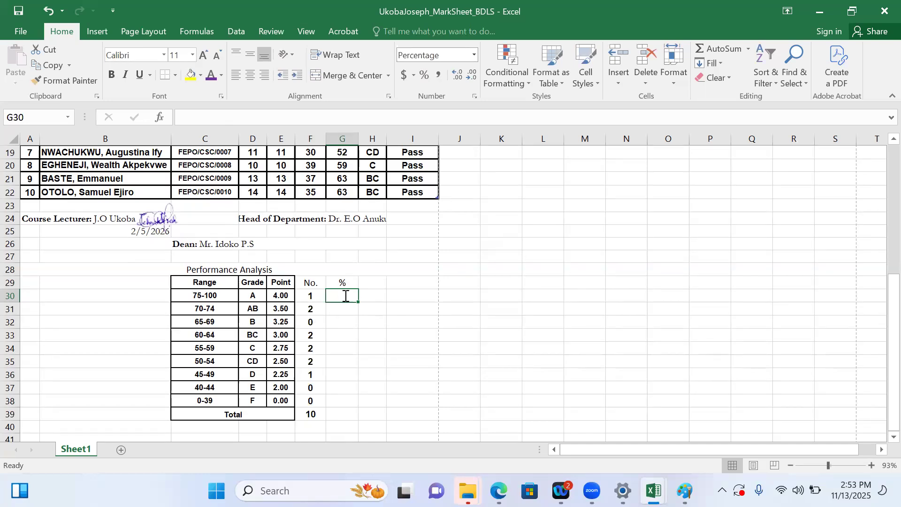
Calculate the grade A percentage in G30 with the formula =F30/F39
type("=")
left_click(311, 303)
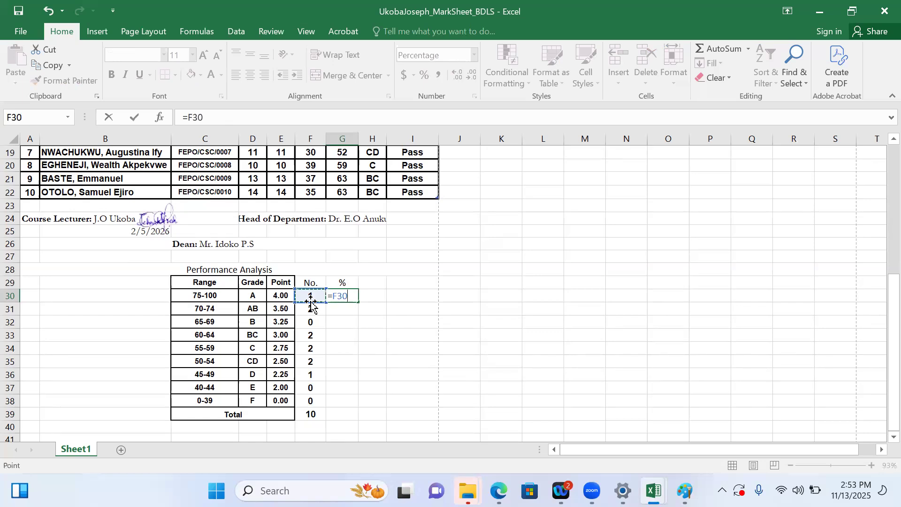
type("/")
left_click(307, 418)
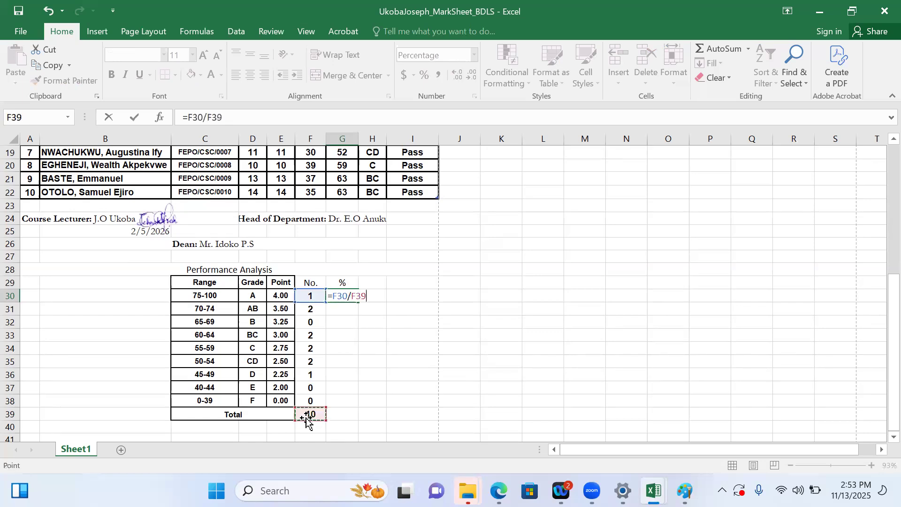
key("Return")
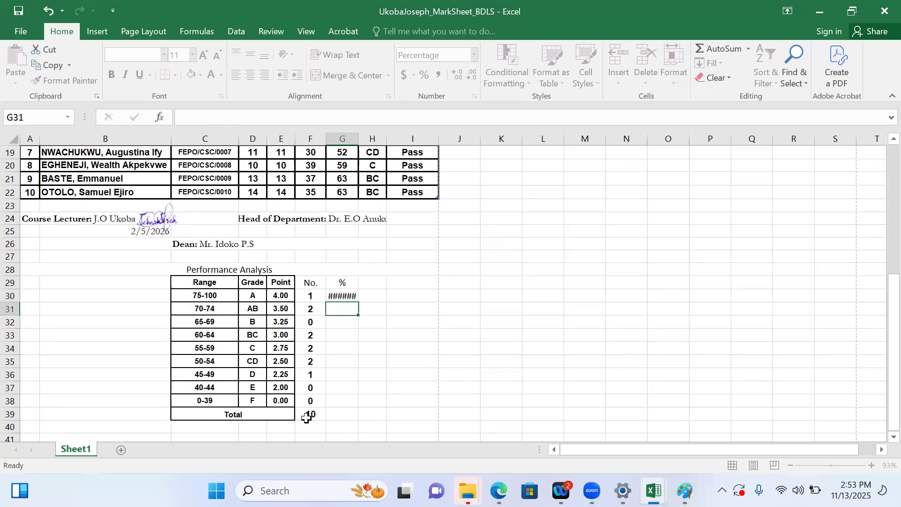
Format the % column cells G30:G39 in bold Arial, size 8
left_click(345, 297)
key("ctrl+shift+5")
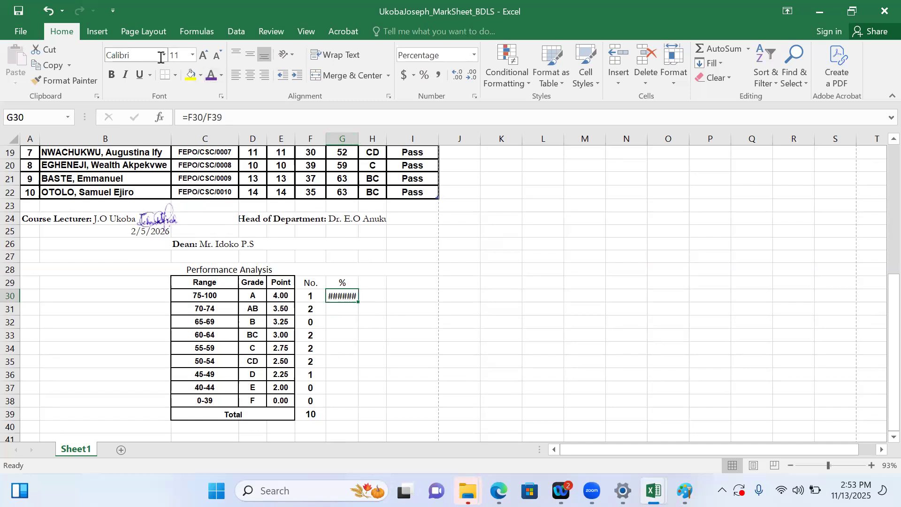
left_click_drag(345, 295, 351, 408)
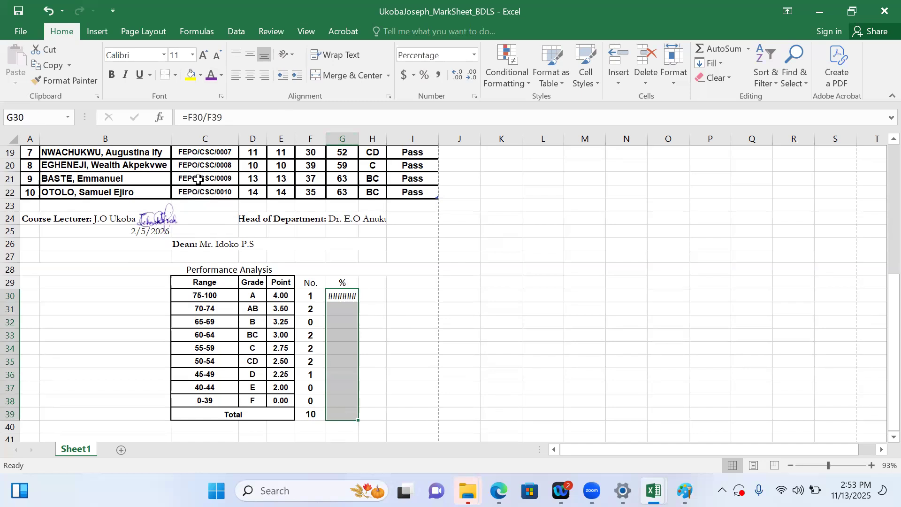
left_click(164, 54)
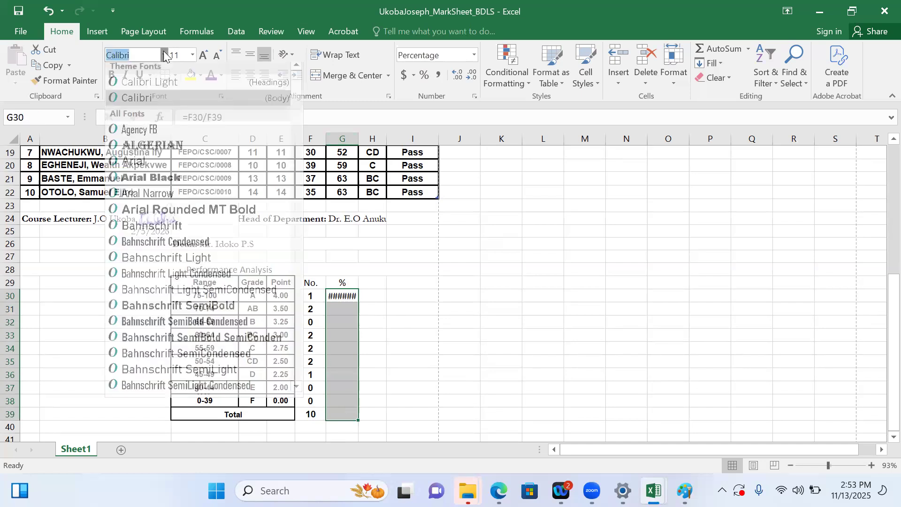
left_click(143, 166)
left_click(192, 55)
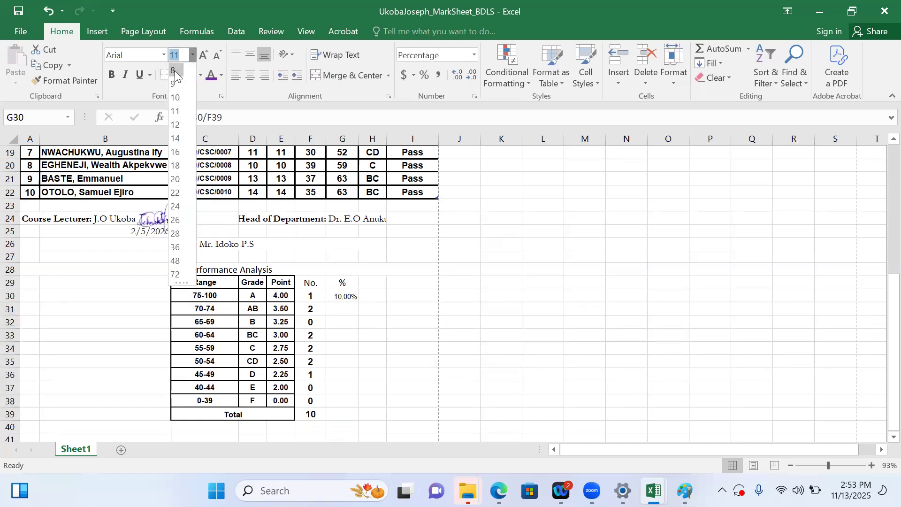
left_click(175, 70)
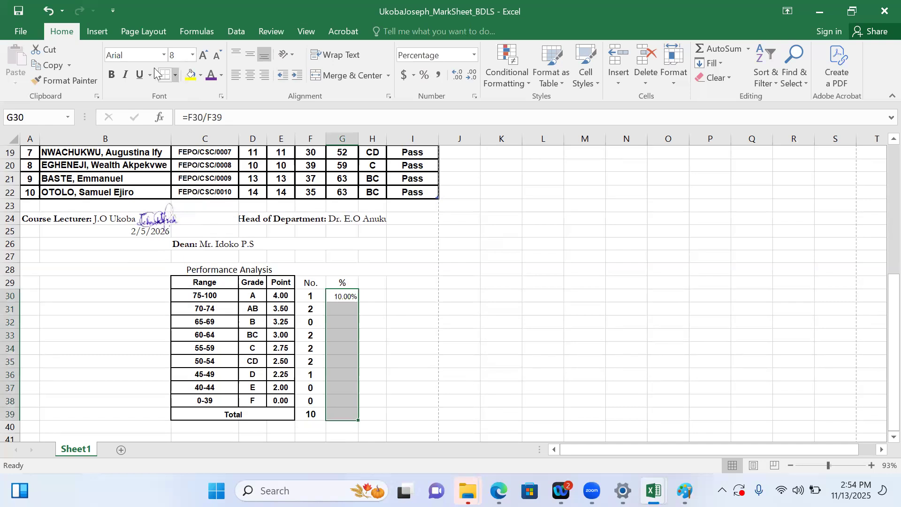
left_click(113, 76)
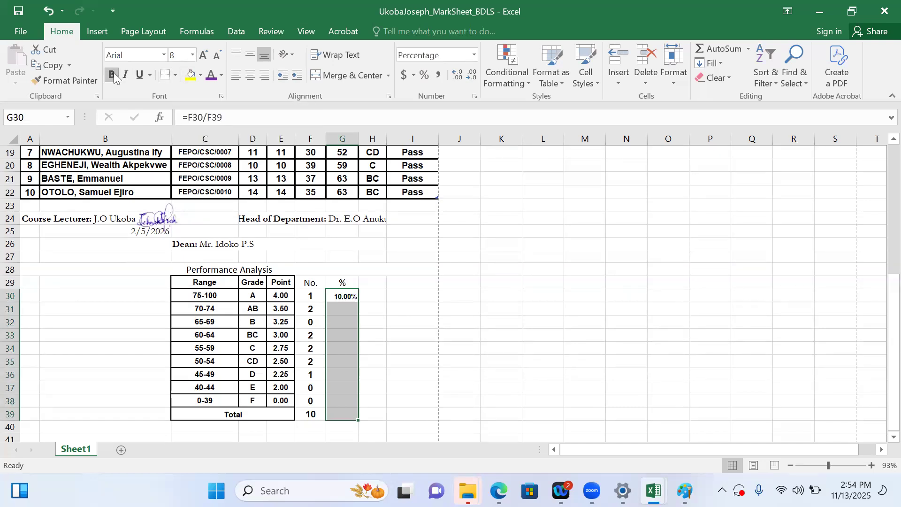
Make the total reference in G30 absolute so the formula reads =F30/$F$39
left_click(344, 311)
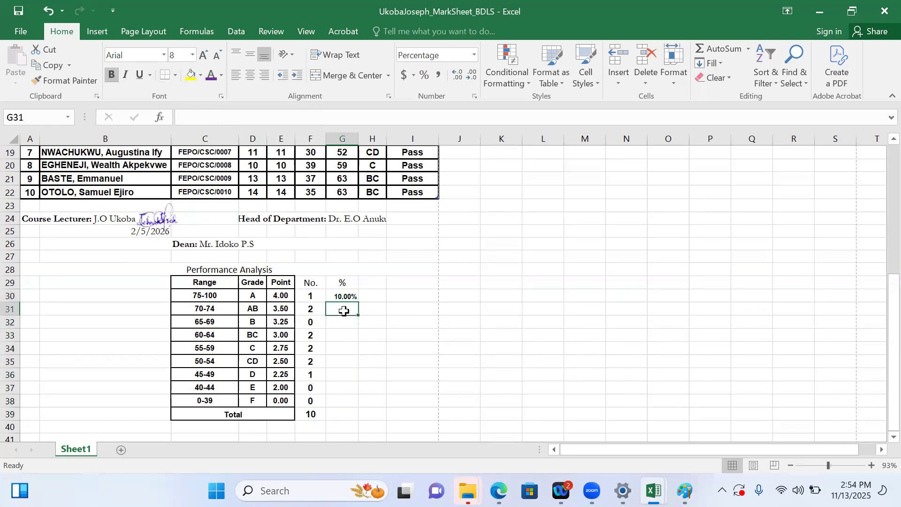
left_click(348, 296)
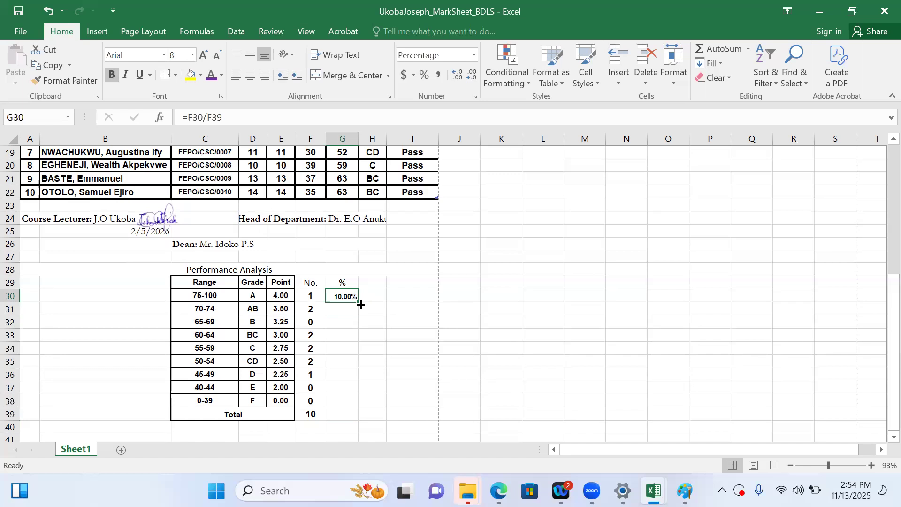
left_click_drag(358, 300, 358, 300)
left_click(207, 121)
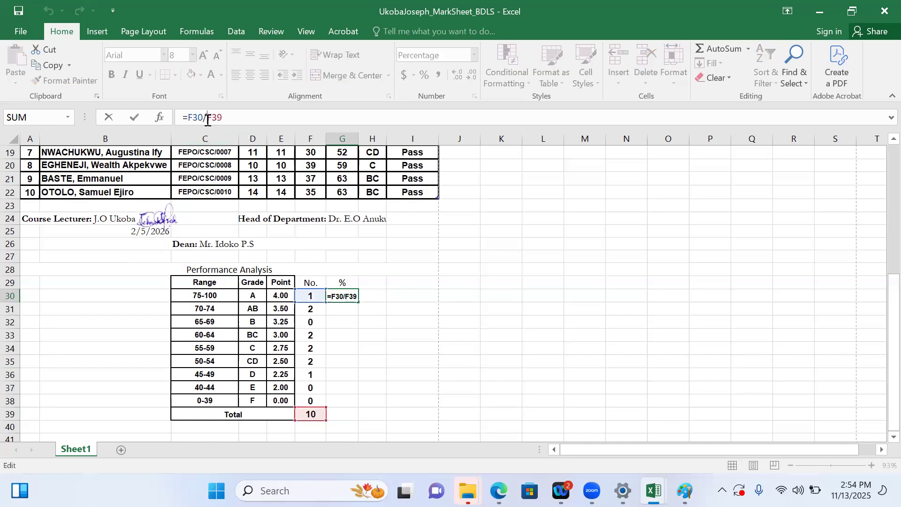
type("$F$")
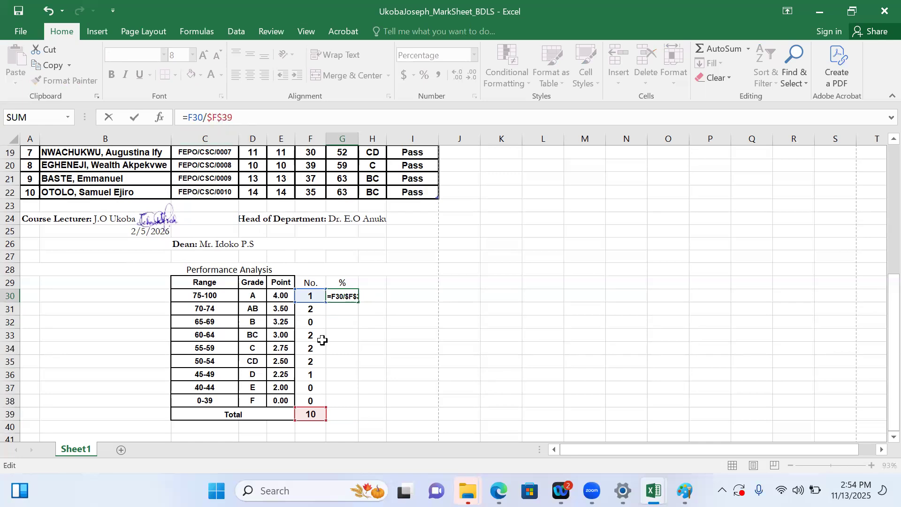
double_click(216, 117)
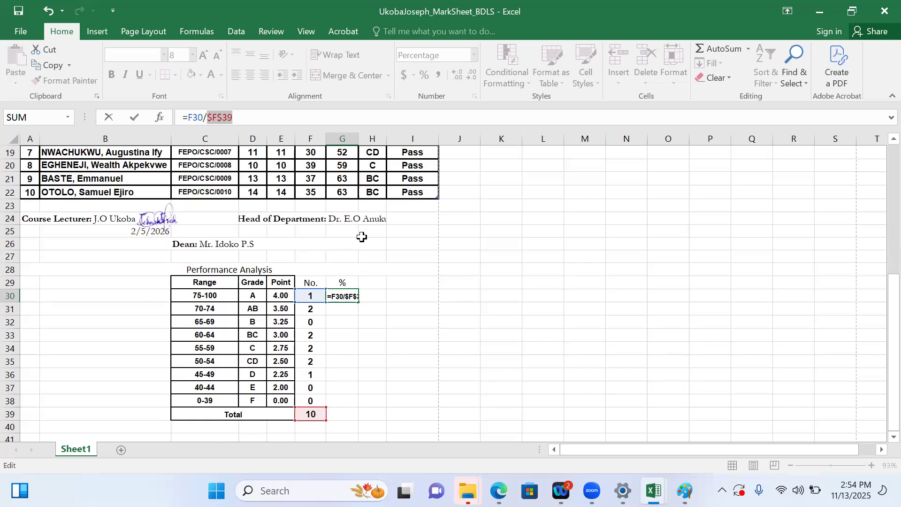
key("Return")
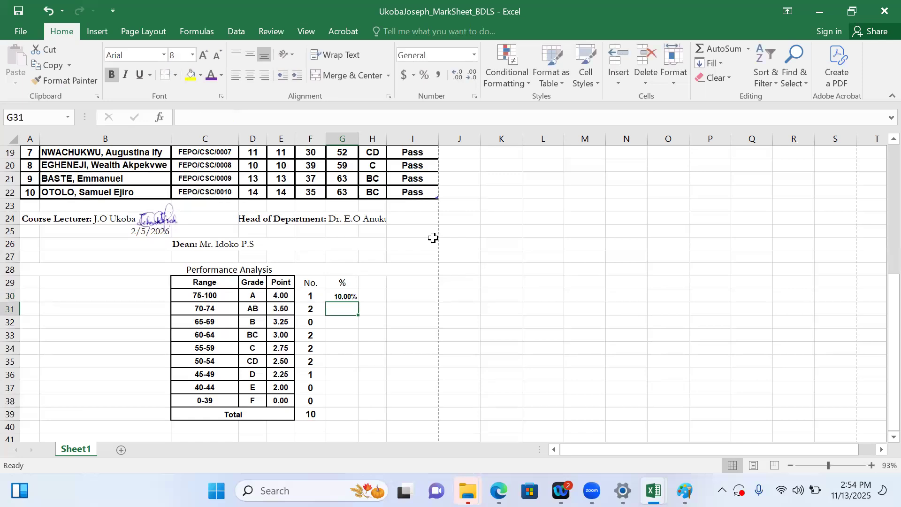
Fill the percentage formula from G30 down to G38 for the remaining grades
left_click(347, 298)
left_click_drag(359, 304, 354, 402)
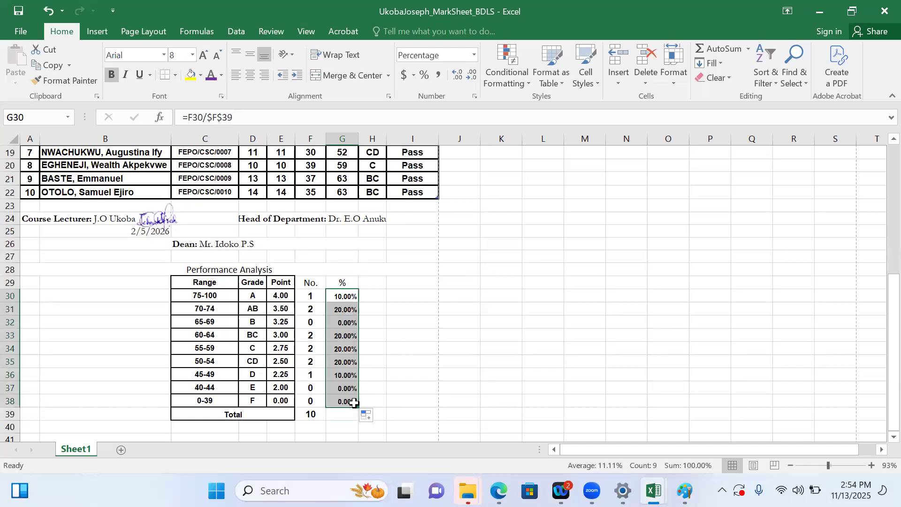
left_click(344, 413)
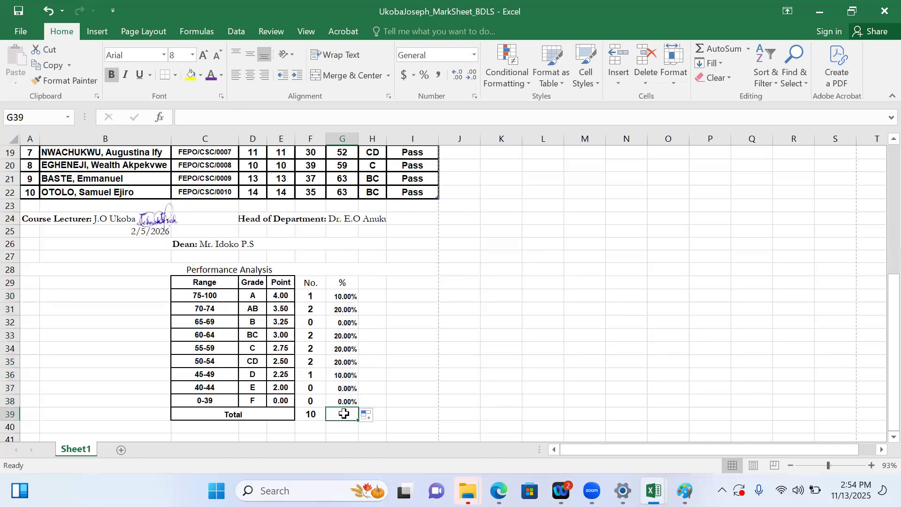
key("Up")
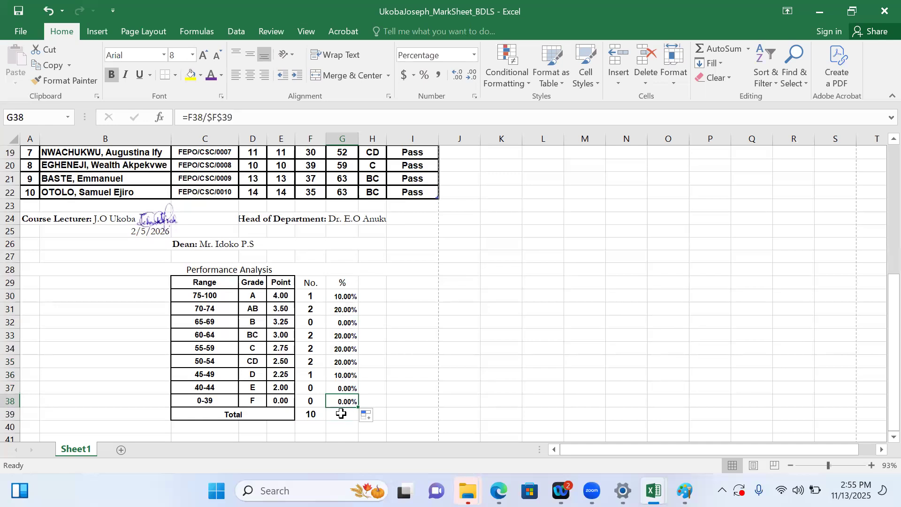
Total the grade percentages in G39 with the formula =SUM(G30:G38)
left_click(341, 413)
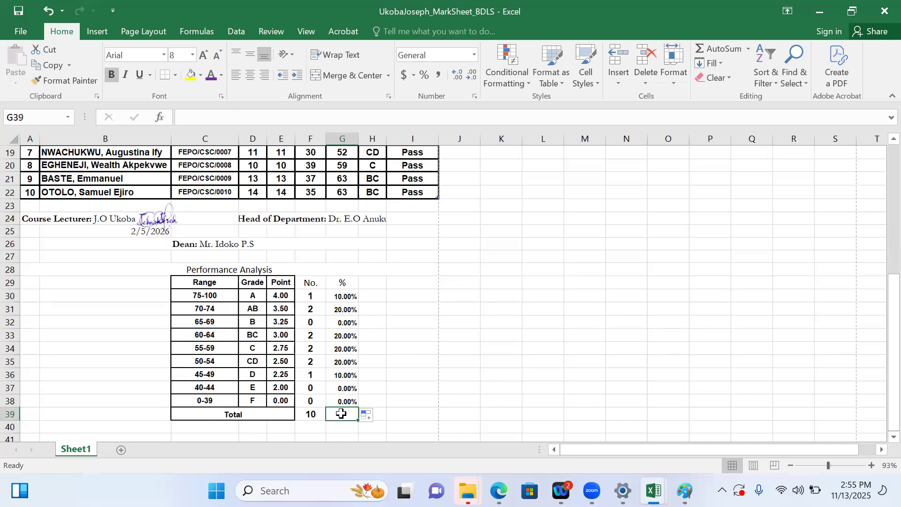
type("=")
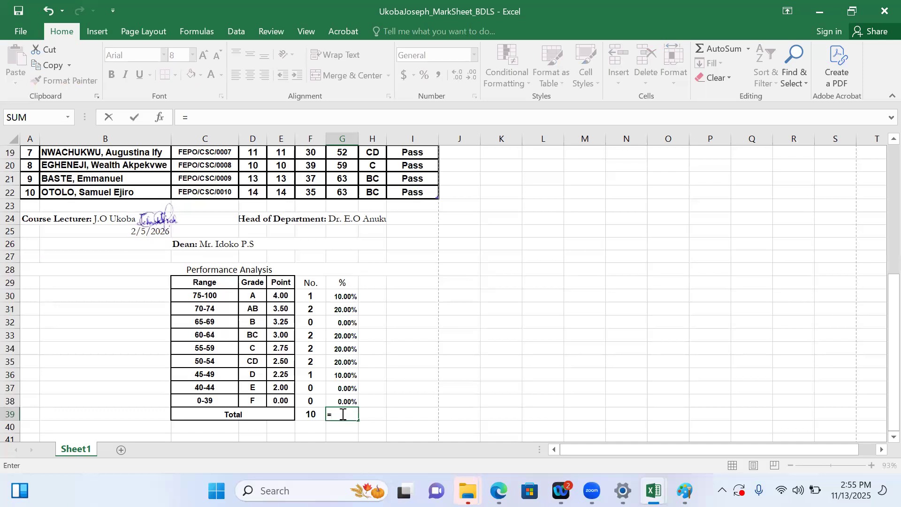
type("SUM")
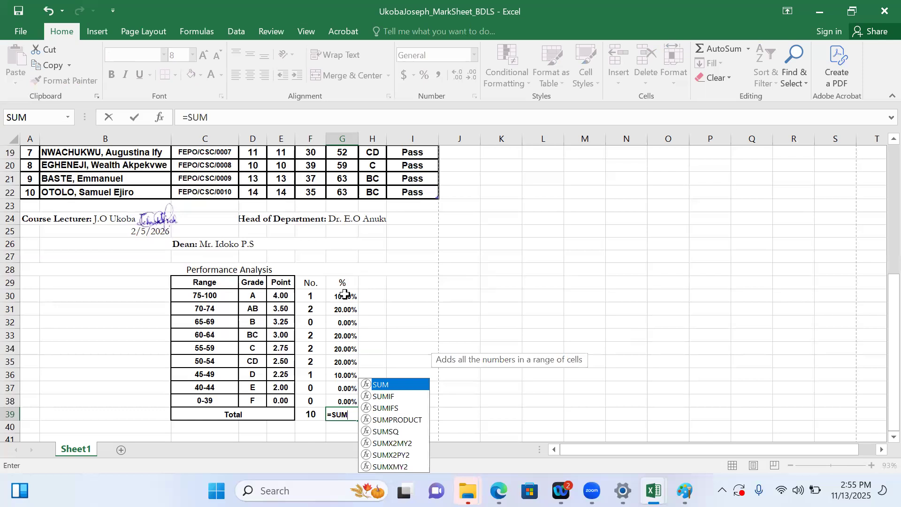
left_click(345, 294)
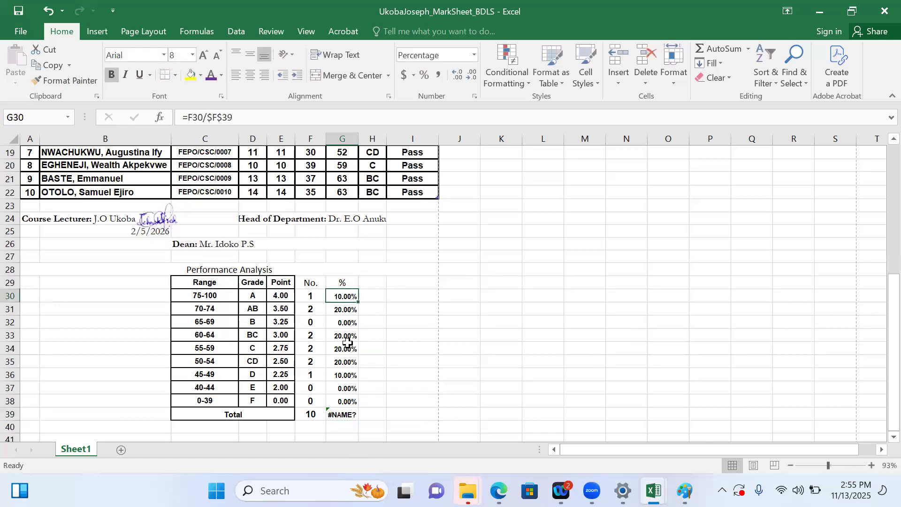
left_click(336, 413)
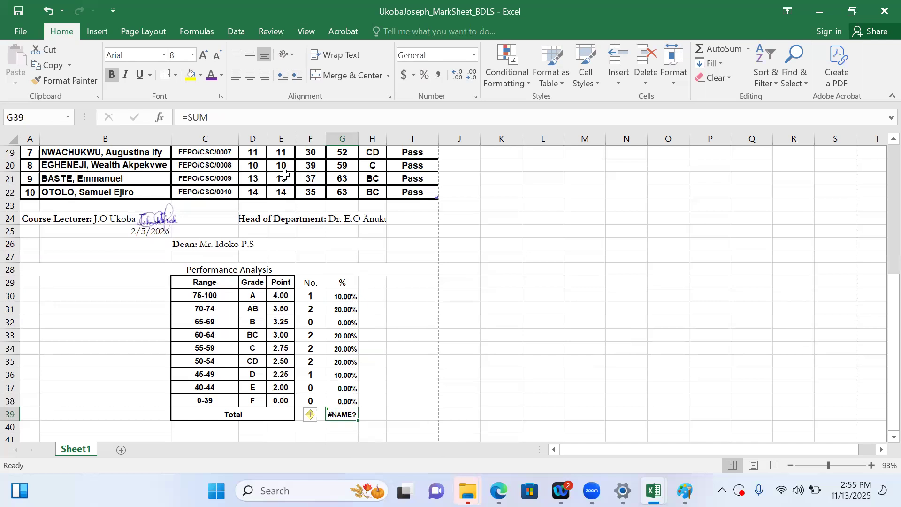
left_click(222, 117)
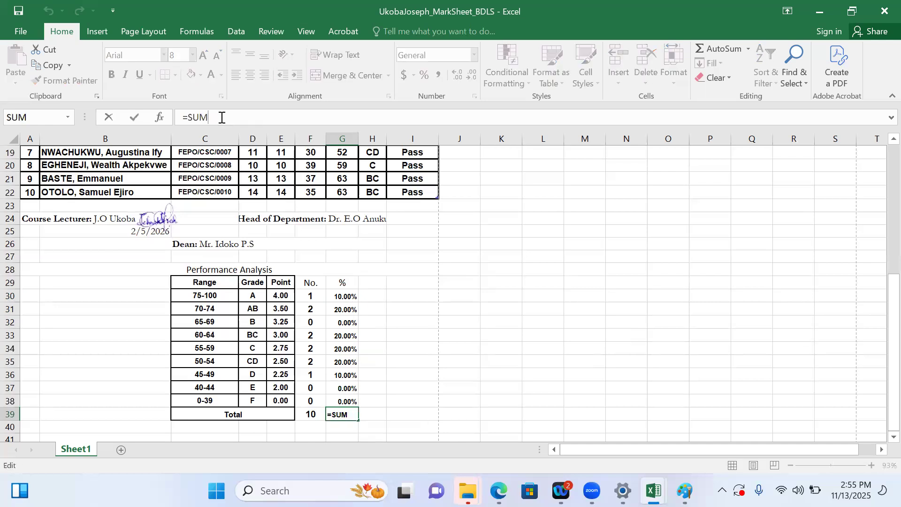
type("(")
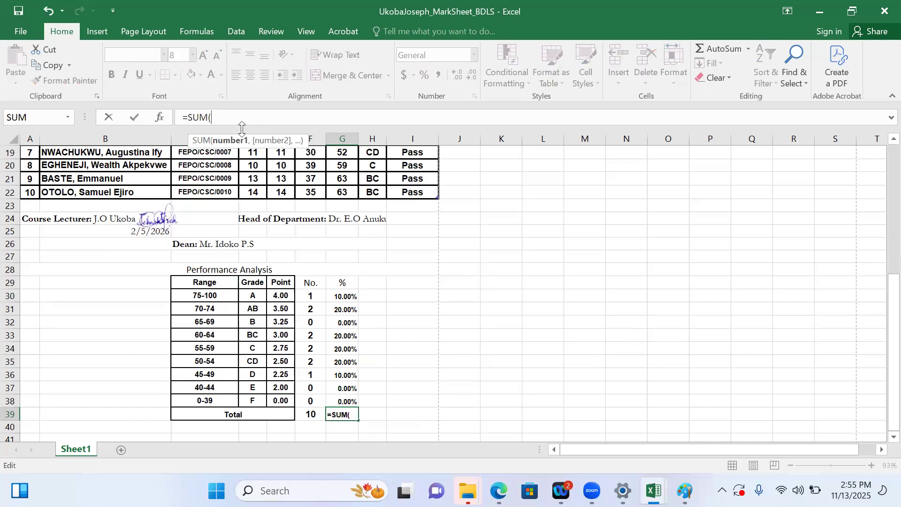
left_click(346, 300)
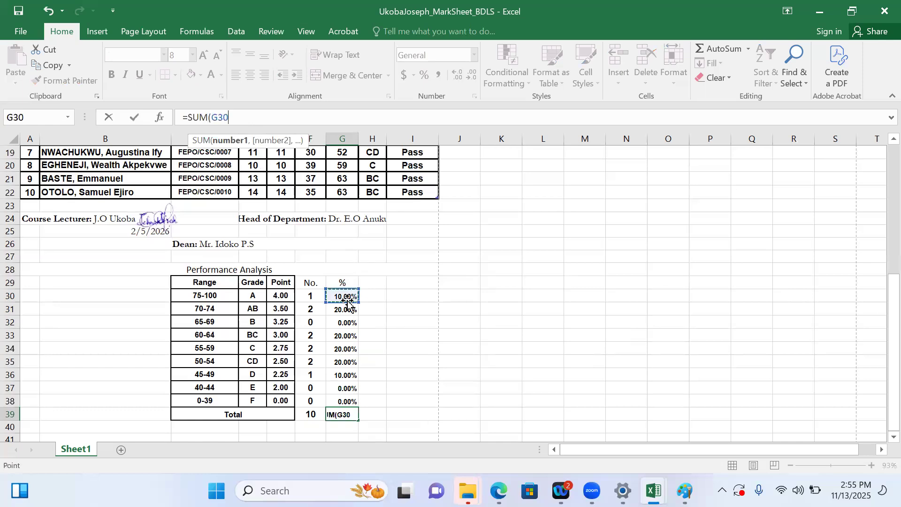
key("F8")
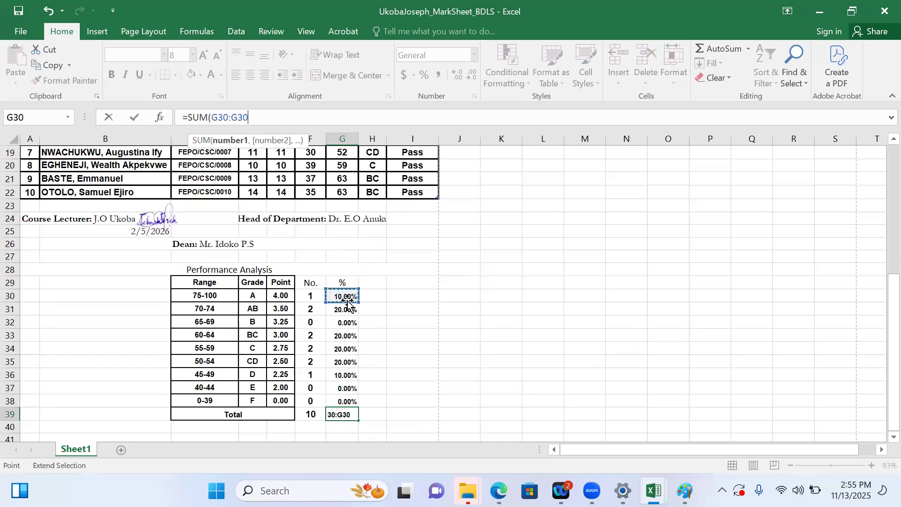
left_click(345, 403)
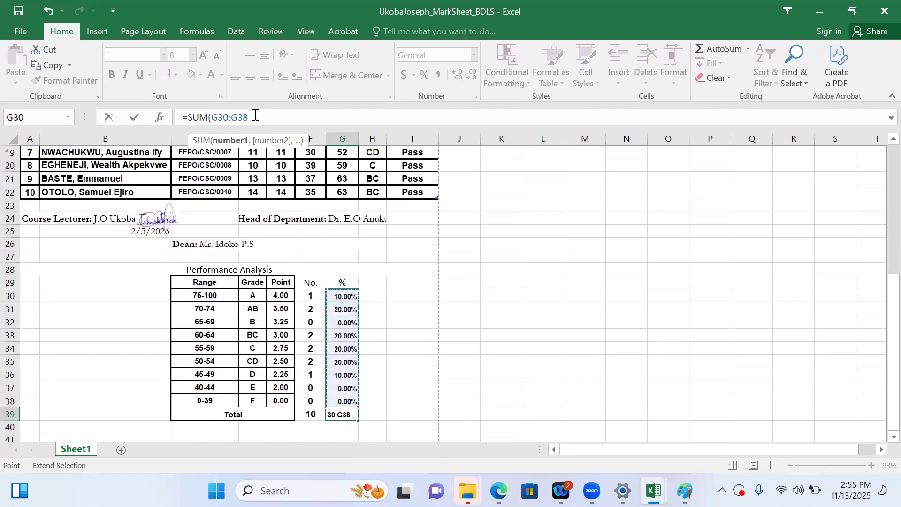
key("Return")
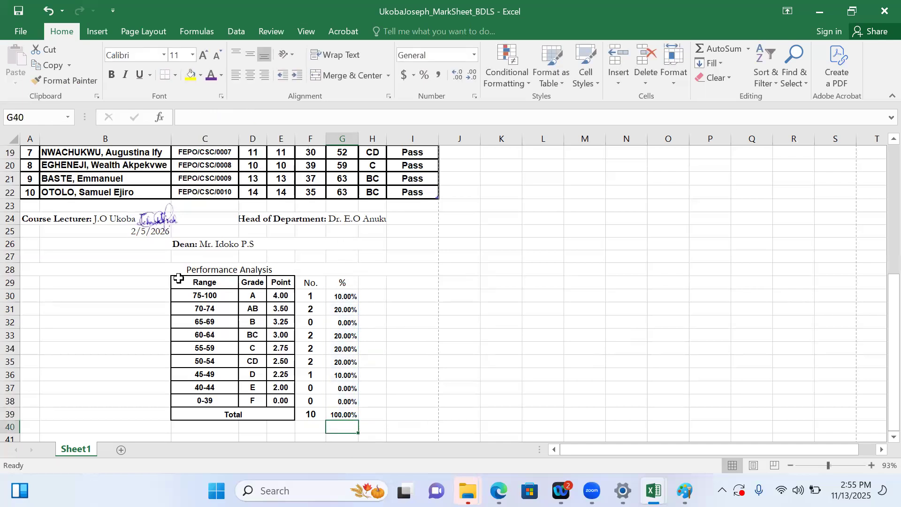
Apply thick outline and inside borders to the whole Performance Analysis table, C29:G39
left_click_drag(197, 277, 343, 415)
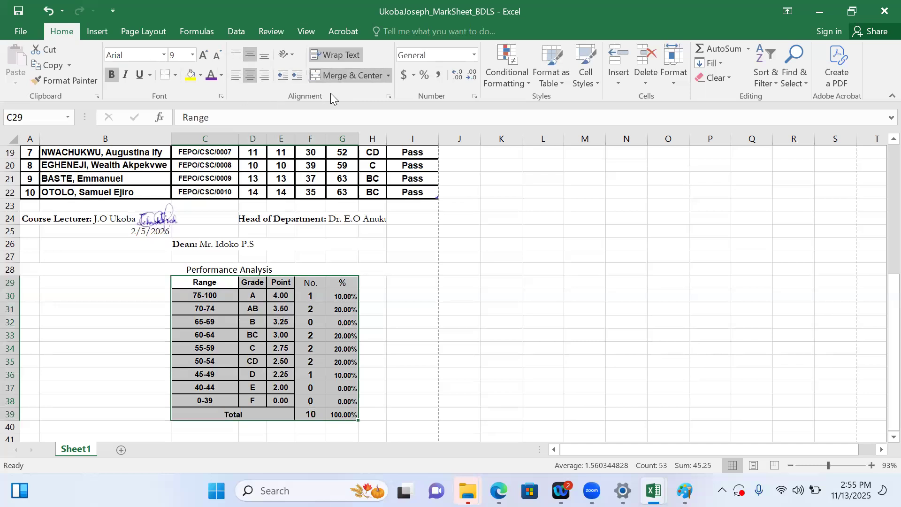
left_click(388, 97)
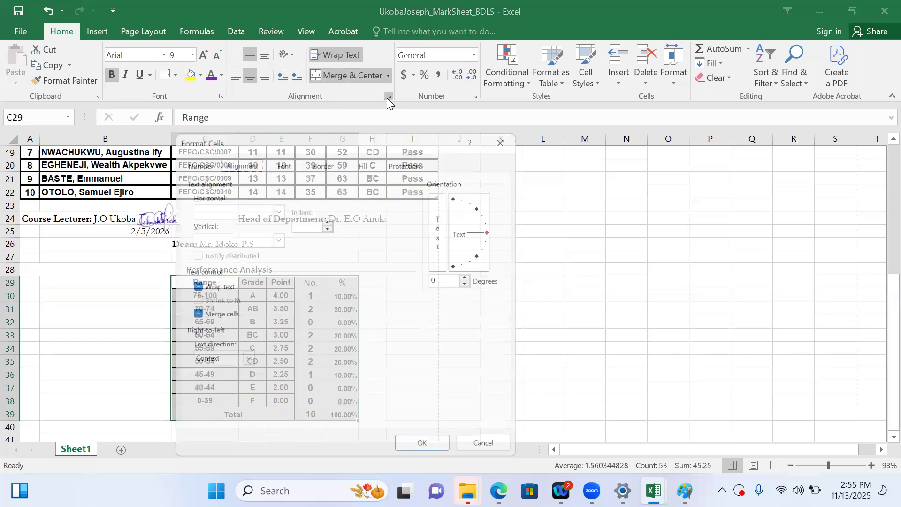
left_click(330, 159)
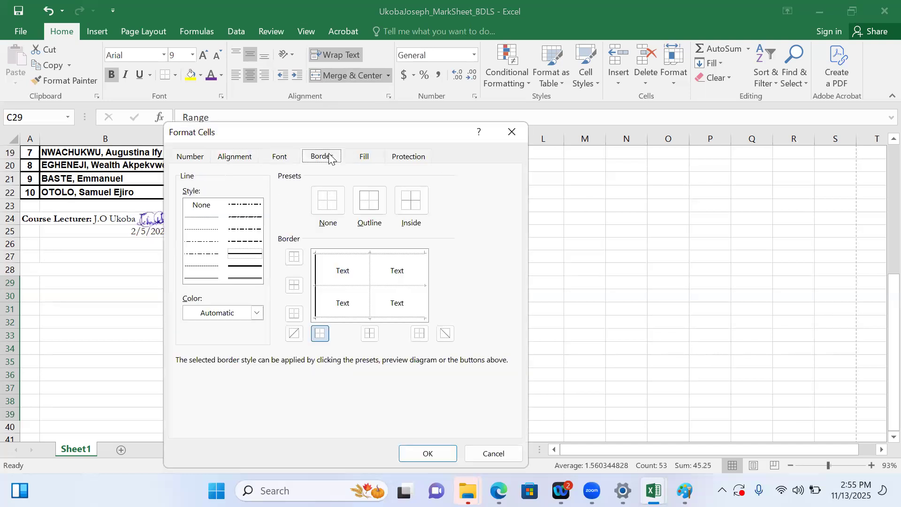
left_click(373, 206)
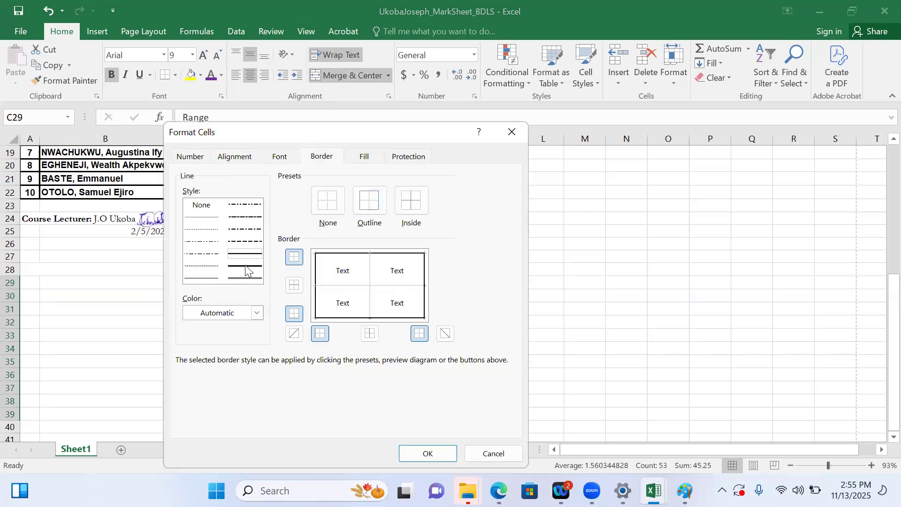
left_click(246, 266)
left_click(371, 203)
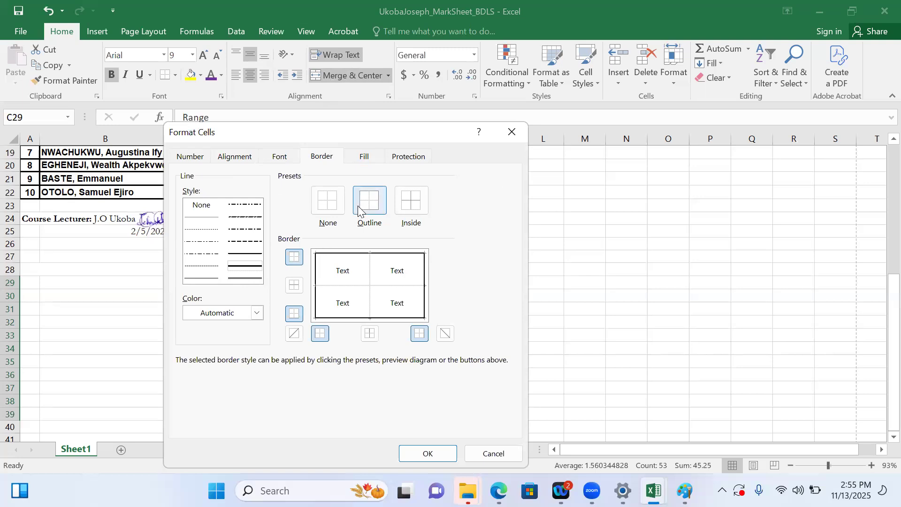
left_click(412, 201)
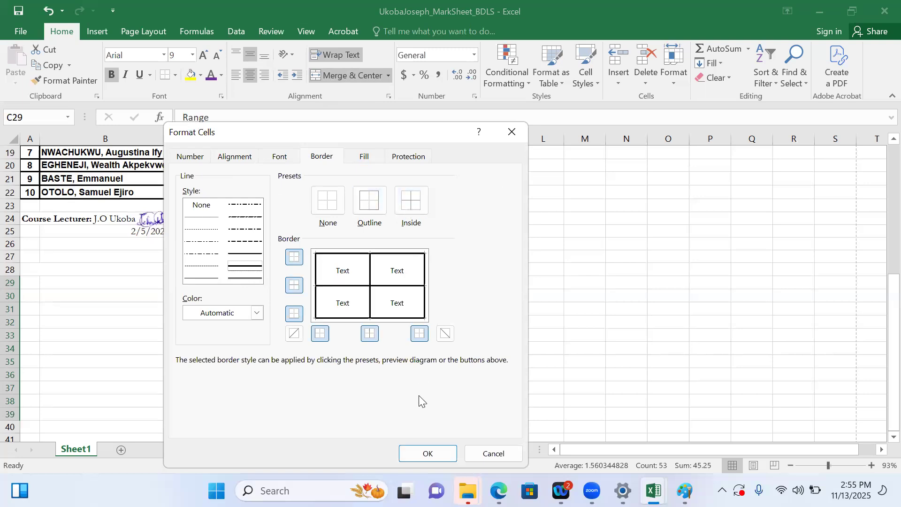
left_click(426, 454)
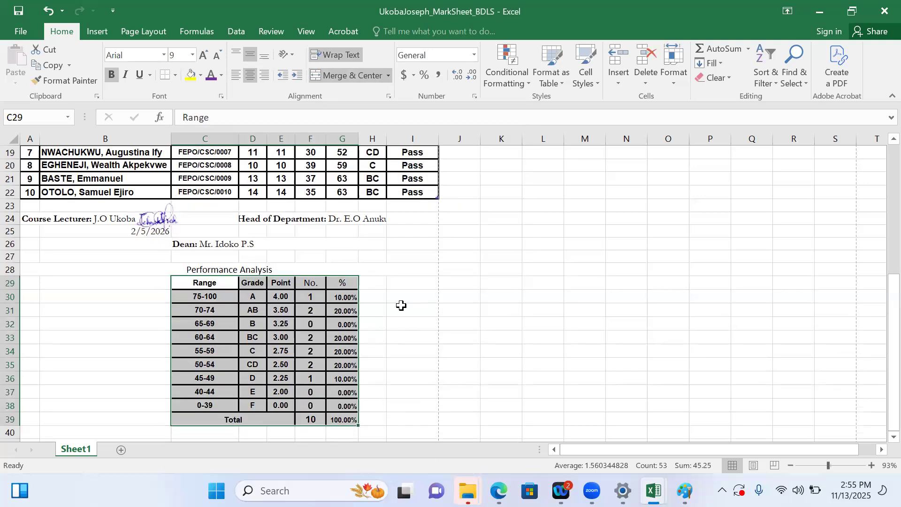
left_click(401, 306)
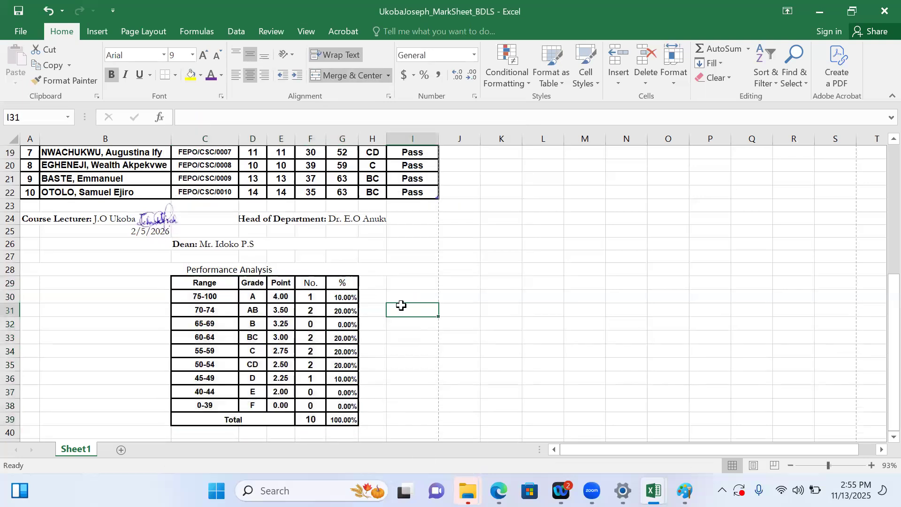
Unmerge the Performance Analysis title cells A28:I28 above the table
left_click(296, 269)
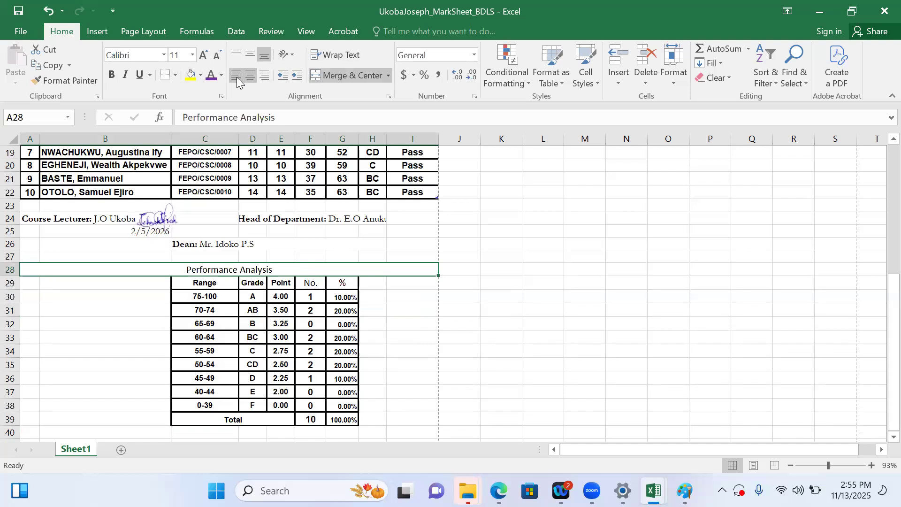
left_click(337, 73)
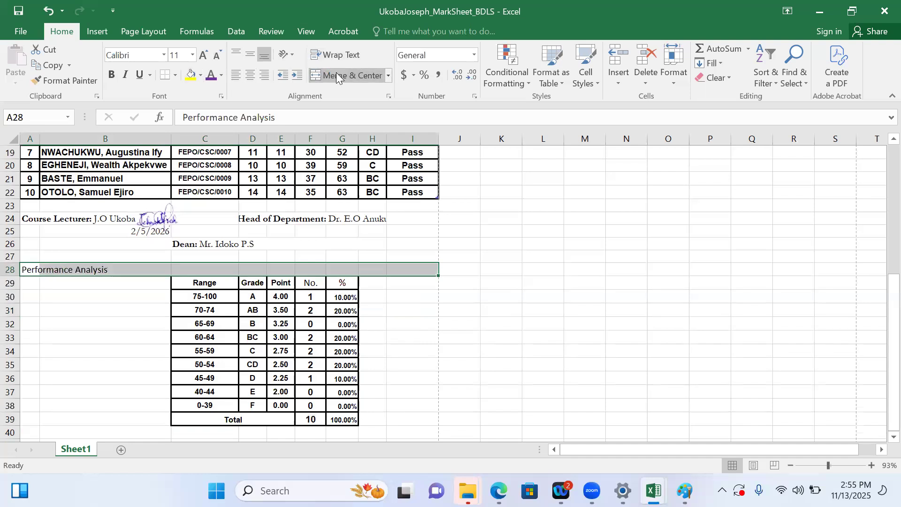
left_click(75, 269)
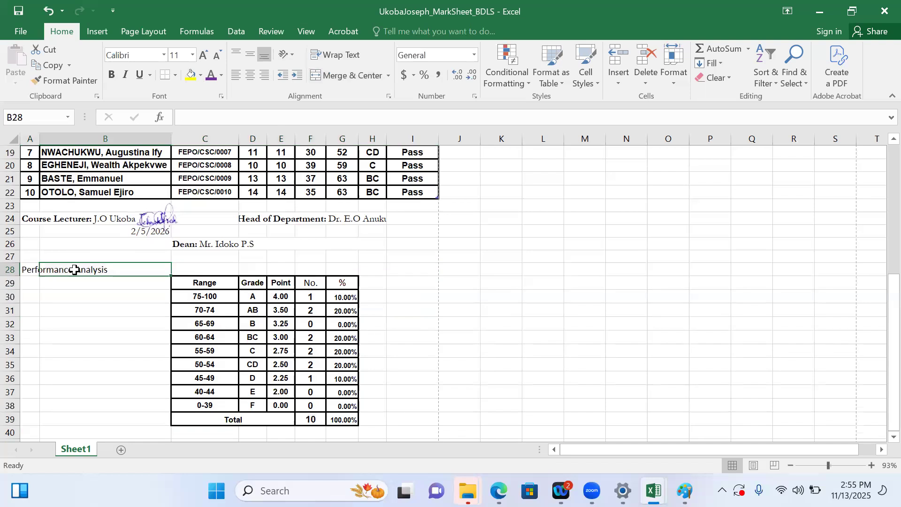
Copy the title cell A28, and merge and center the empty cells C28:G28 above the table
left_click(31, 271)
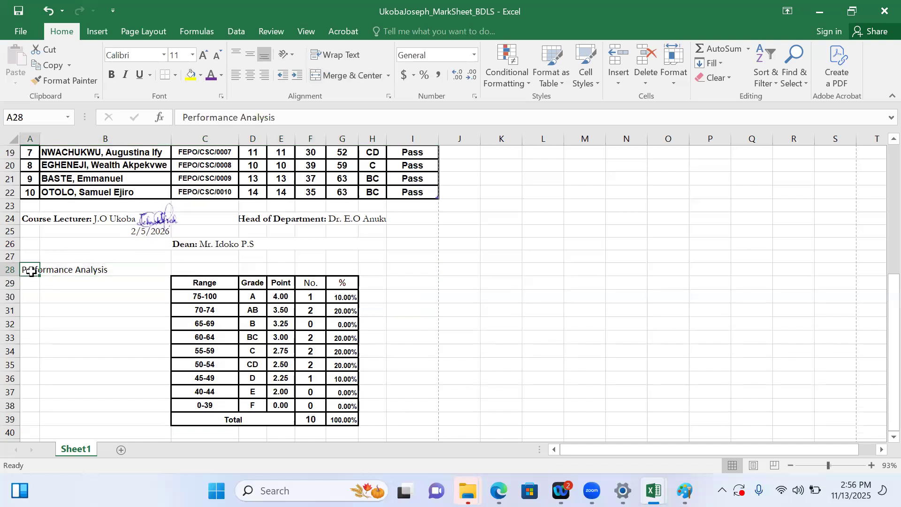
key("ctrl+c")
left_click(209, 272)
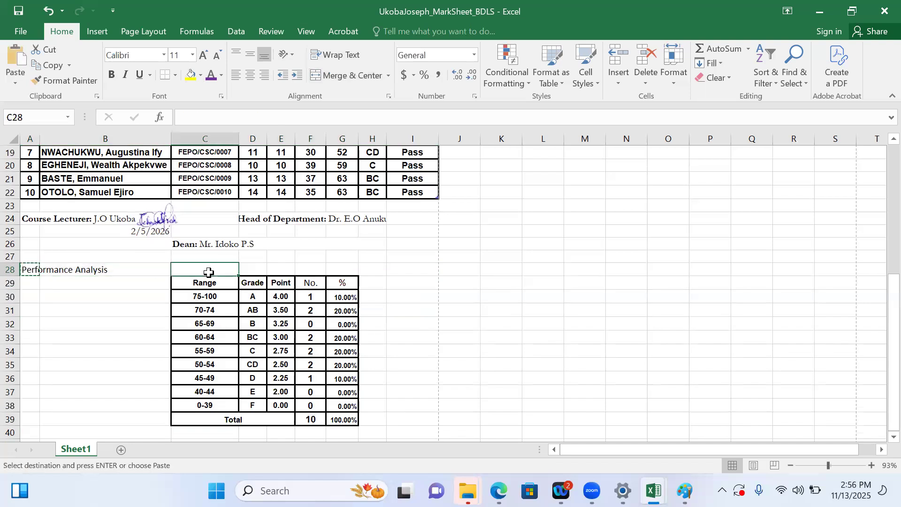
left_click_drag(209, 272, 337, 268)
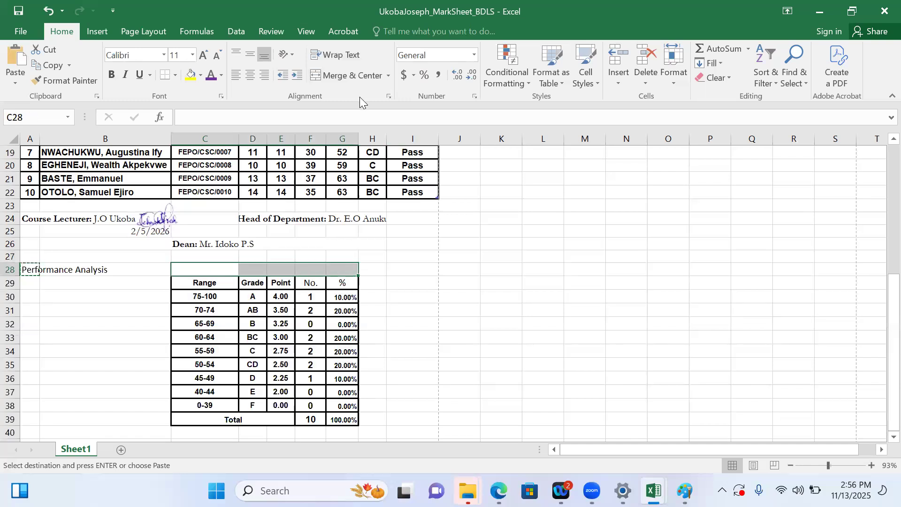
left_click(347, 79)
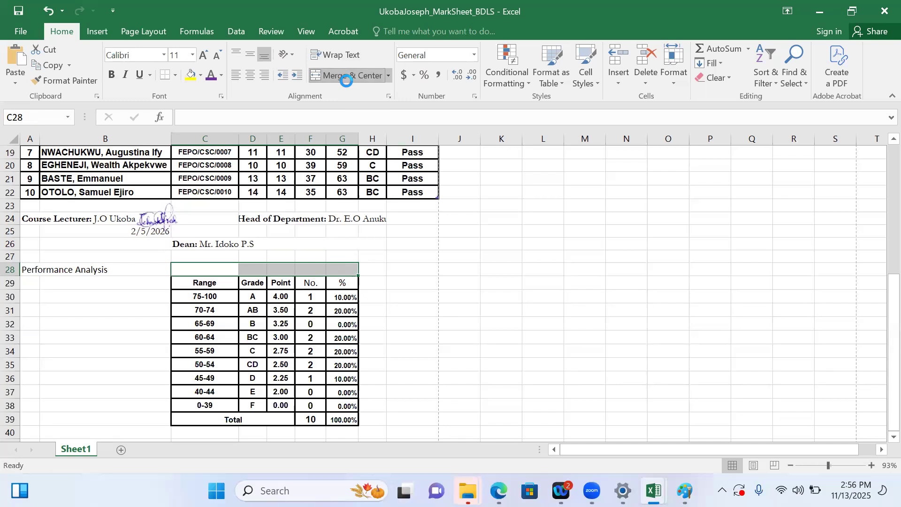
Move the Performance Analysis title from A28 to C28, directly above the Range column
left_click(27, 271)
key("ctrl+c")
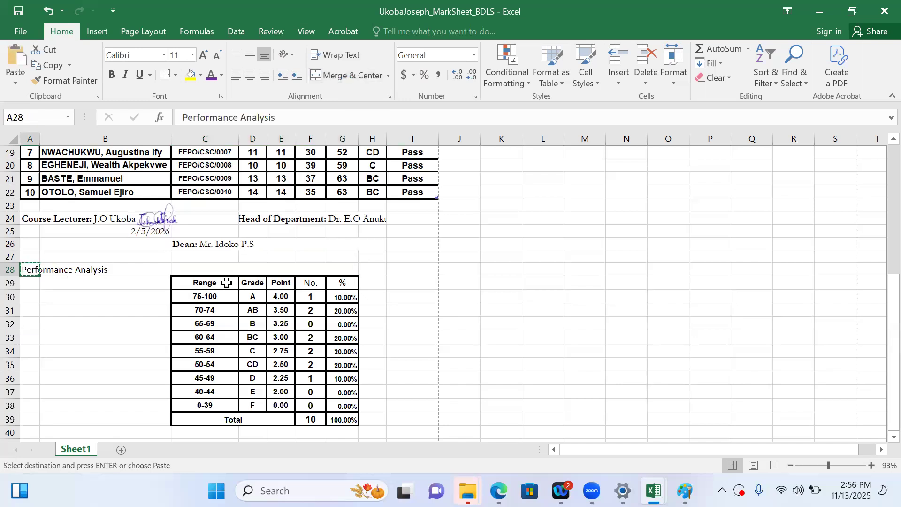
left_click(226, 268)
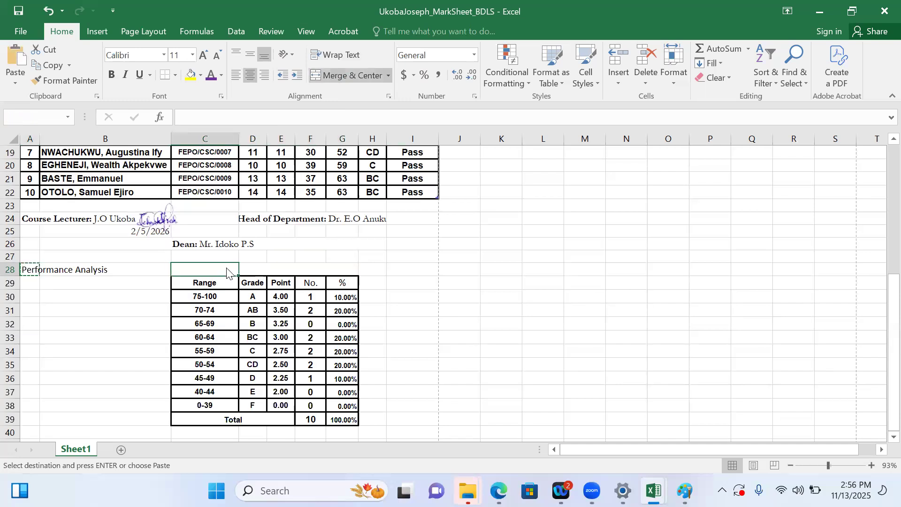
key("ctrl+v")
left_click(428, 282)
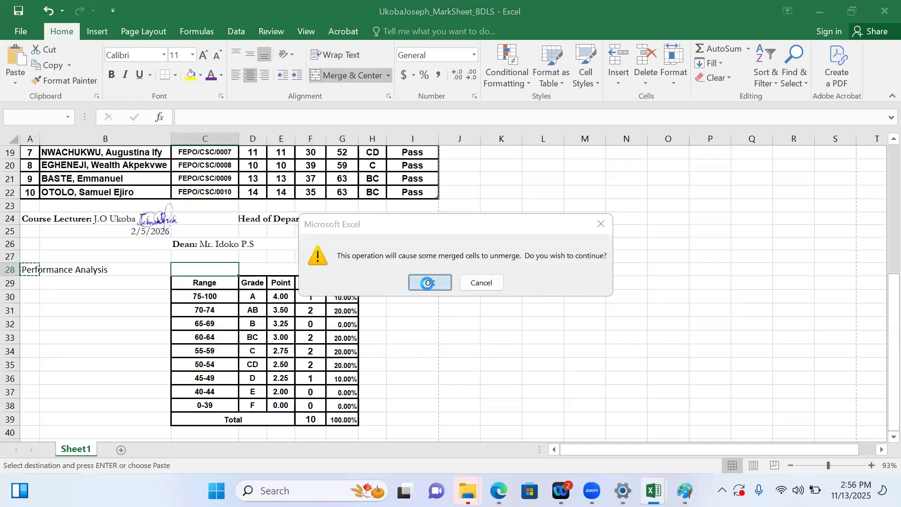
Merge and center the Performance Analysis title across C28:G28 so it spans the table's width
left_click(277, 268)
left_click_drag(205, 270, 338, 268)
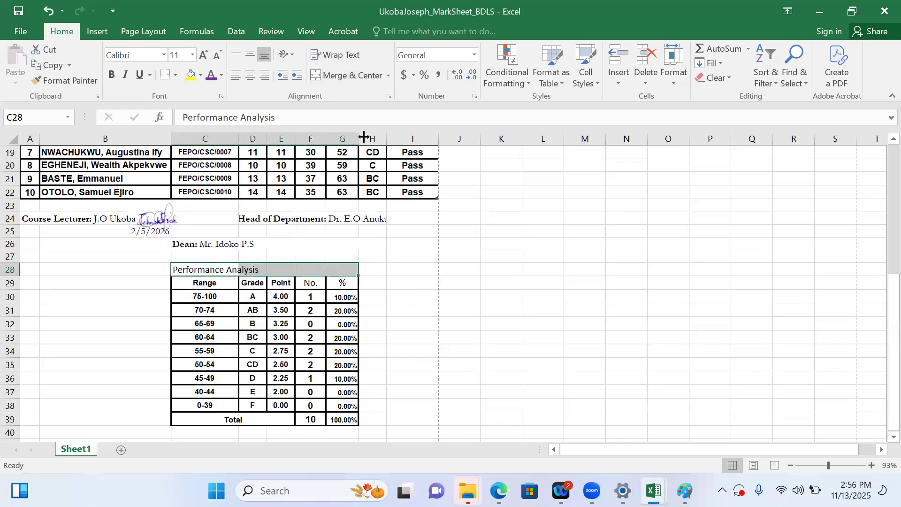
left_click(343, 73)
left_click(434, 216)
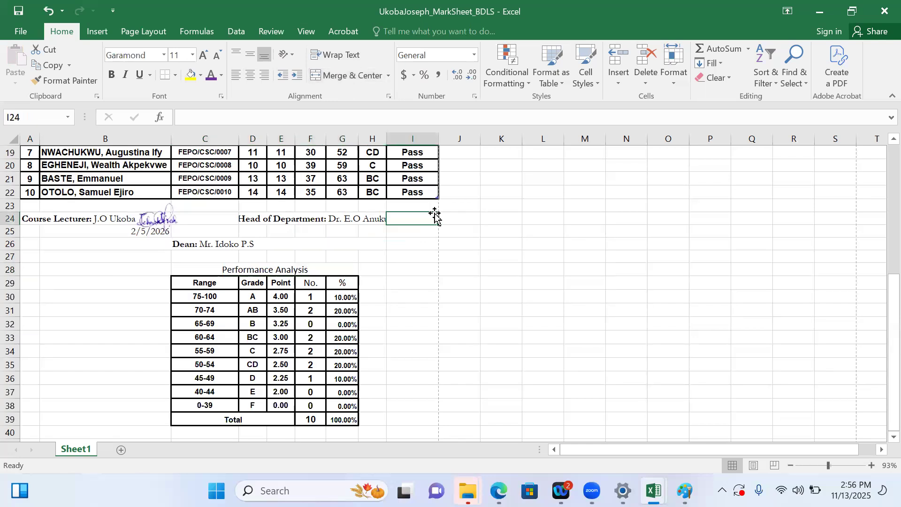
Format the merged Performance Analysis title in bold Arial, keeping size 11
left_click(280, 266)
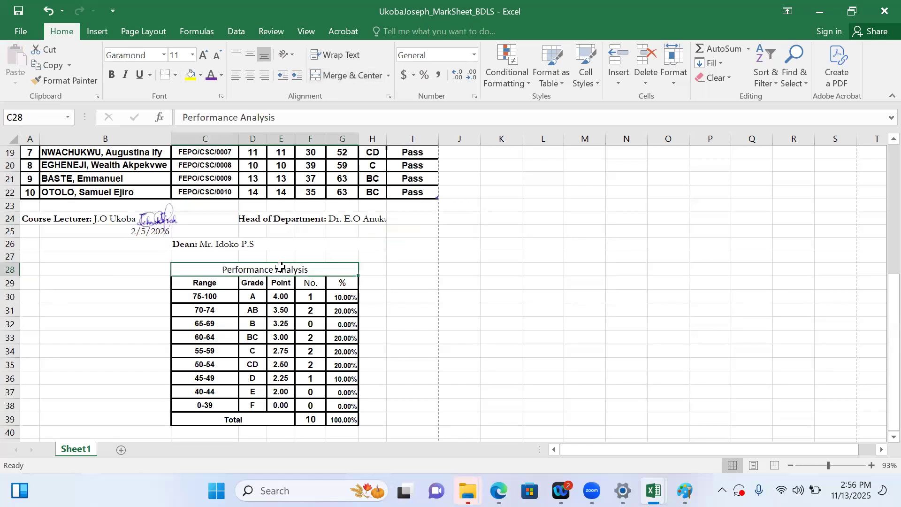
left_click(164, 56)
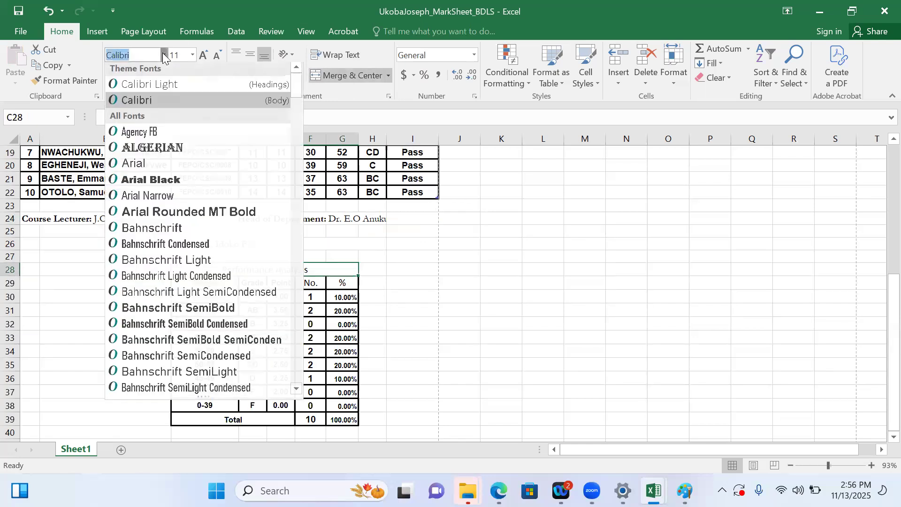
left_click(133, 163)
left_click(115, 77)
left_click(193, 56)
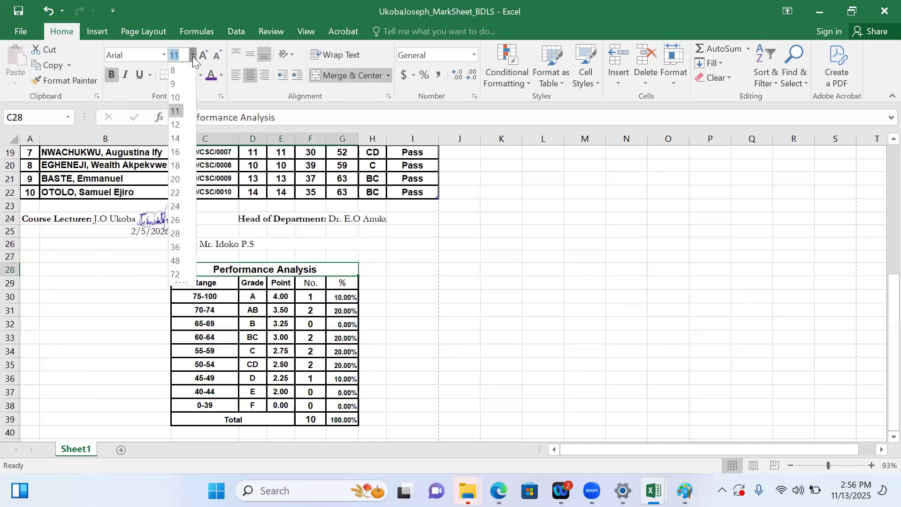
left_click(78, 260)
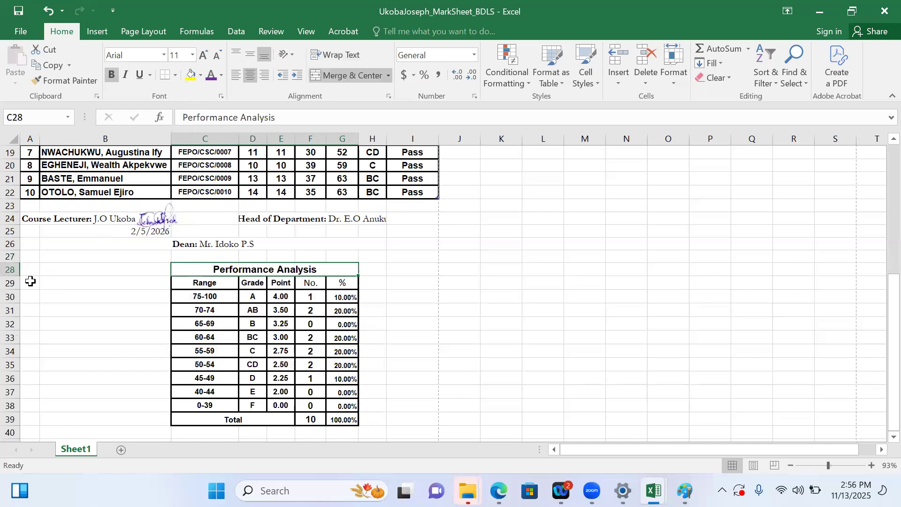
Make row 28 slightly taller and vertically center the Performance Analysis title within it
left_click_drag(11, 277, 11, 282)
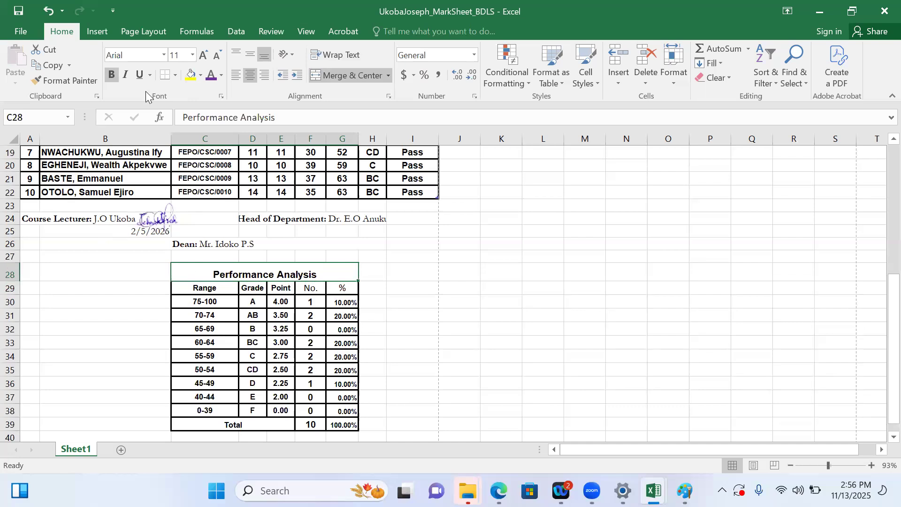
left_click(250, 51)
left_click(449, 204)
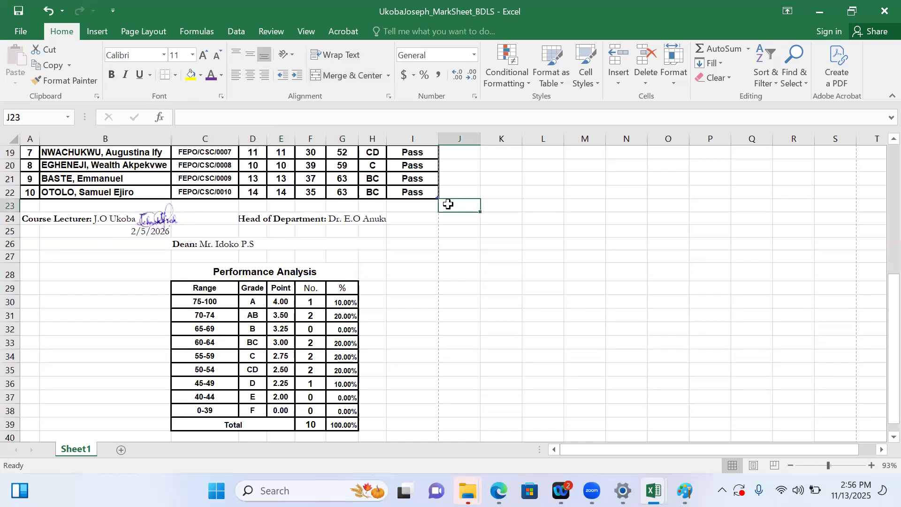
Review the mark sheet from its header to the Performance Analysis table, and check its page layout in the print preview
left_click_drag(894, 308, 881, 172)
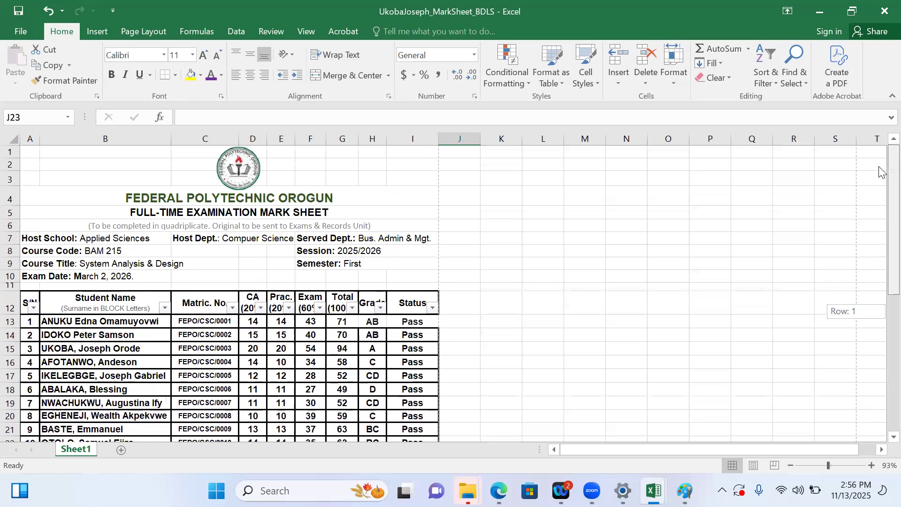
left_click_drag(879, 228, 880, 304)
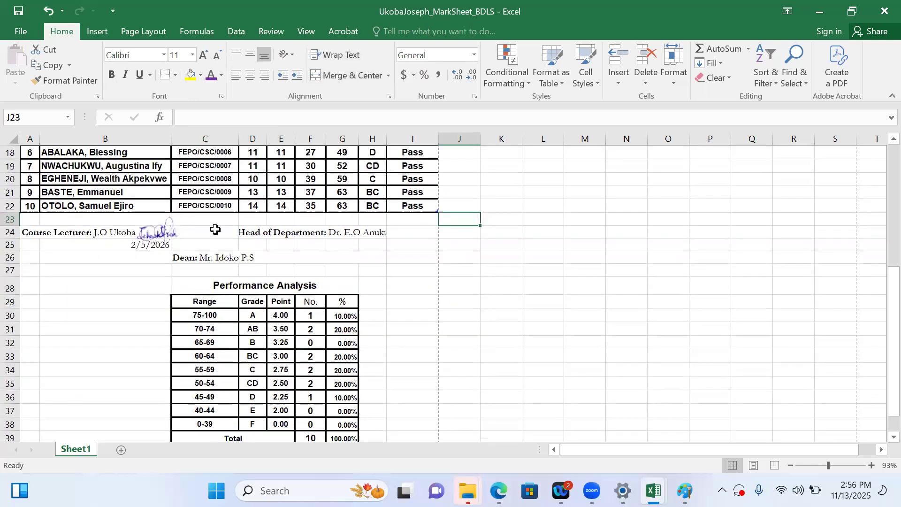
left_click(17, 28)
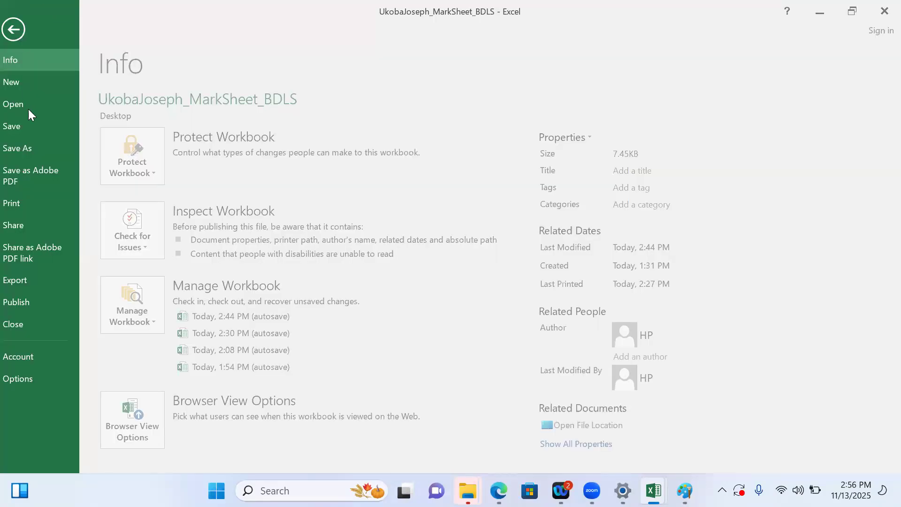
left_click(22, 207)
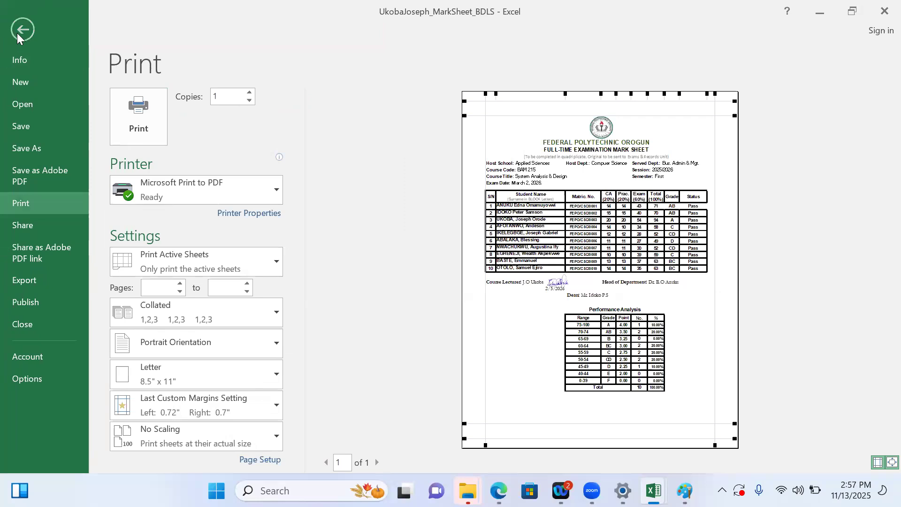
Save a copy of the mark sheet to the Desktop as a PDF, keeping the workbook's file name
left_click(29, 148)
left_click(362, 128)
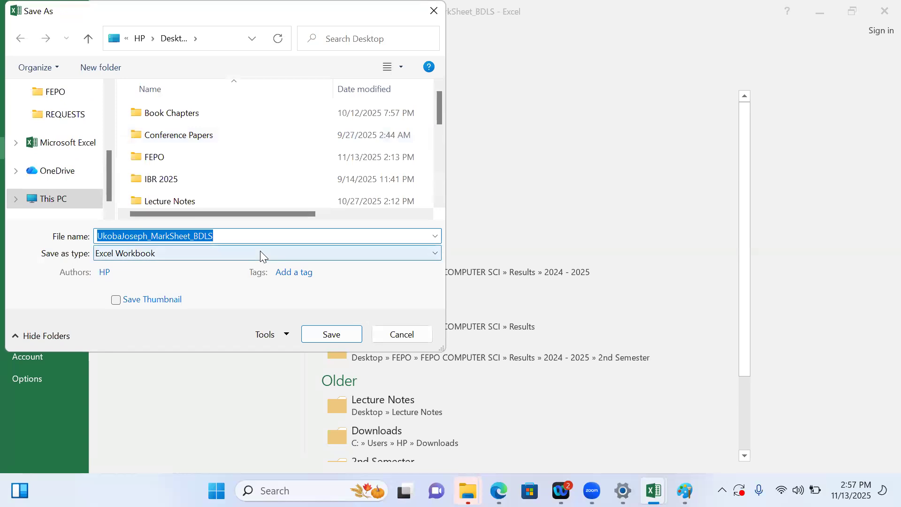
left_click(261, 253)
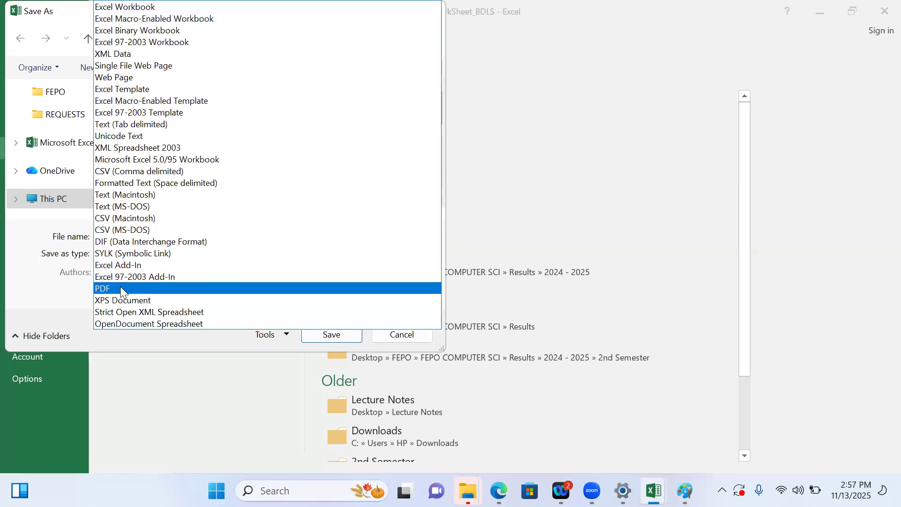
left_click(120, 288)
left_click(332, 394)
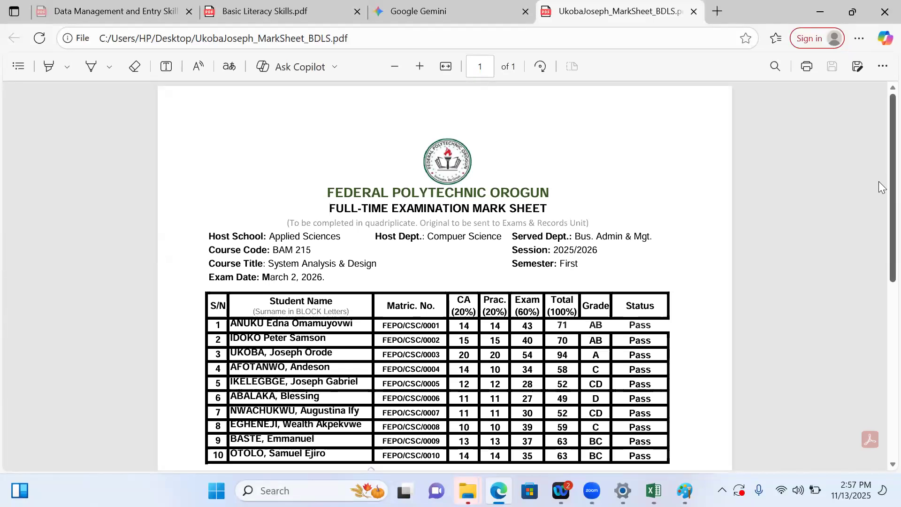
Examine the exported PDF's student table borders and Performance Analysis table, and look at the Basic Literacy Skills workbook in Excel for comparison
scroll(882, 211, "down", 5)
scroll(879, 281, "up", 2)
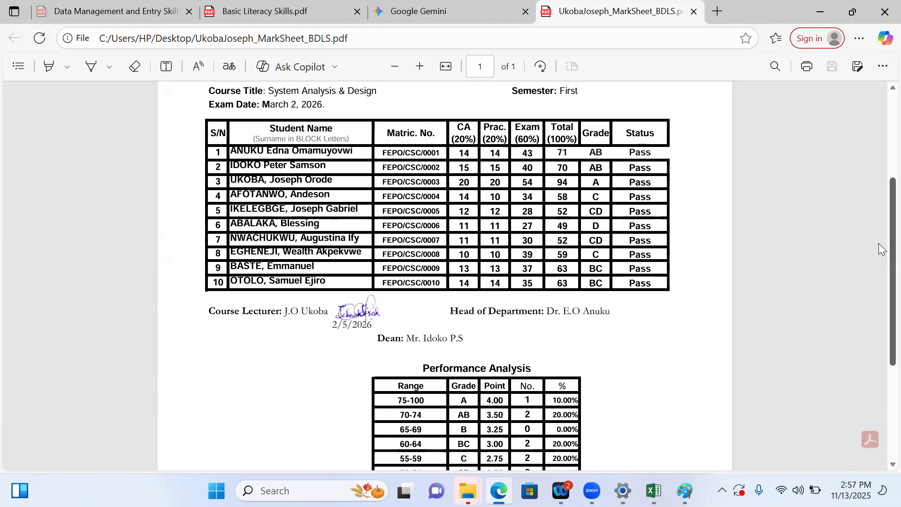
scroll(879, 288, "down", 1)
scroll(882, 295, "down", 3)
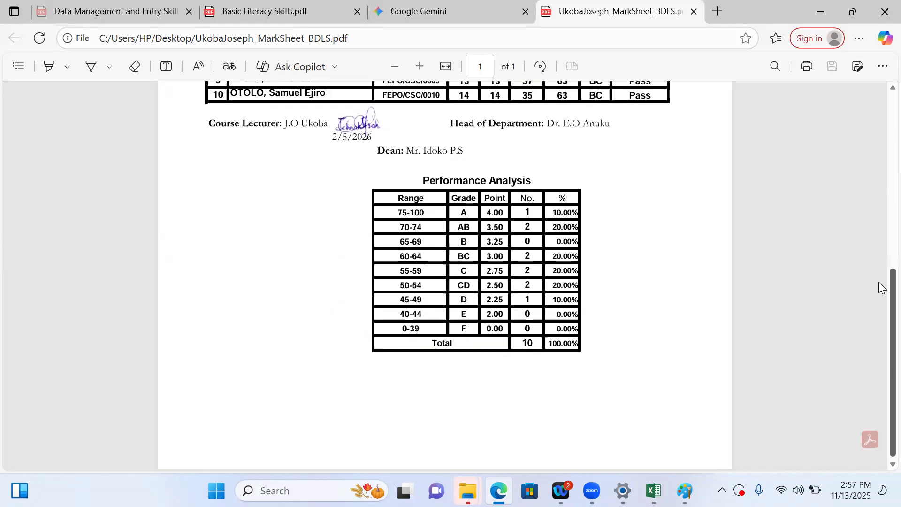
scroll(878, 234, "up", 7)
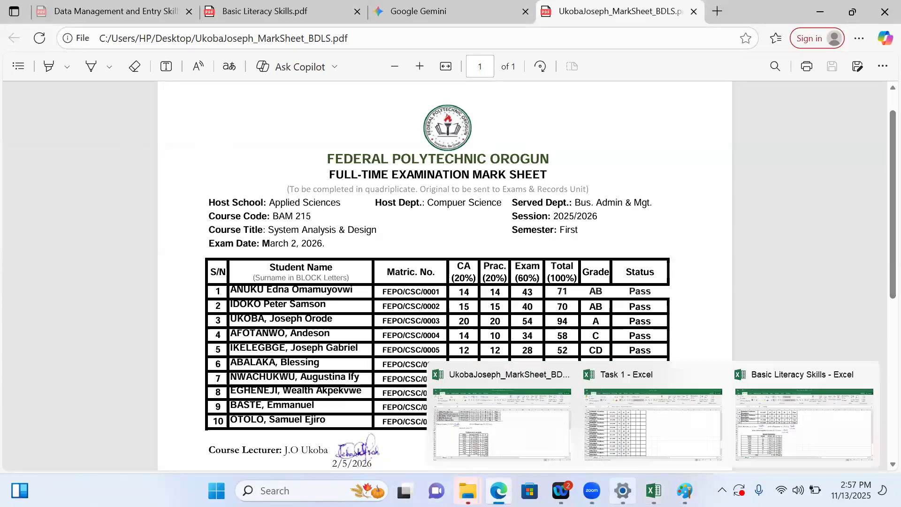
mouse_move(655, 490)
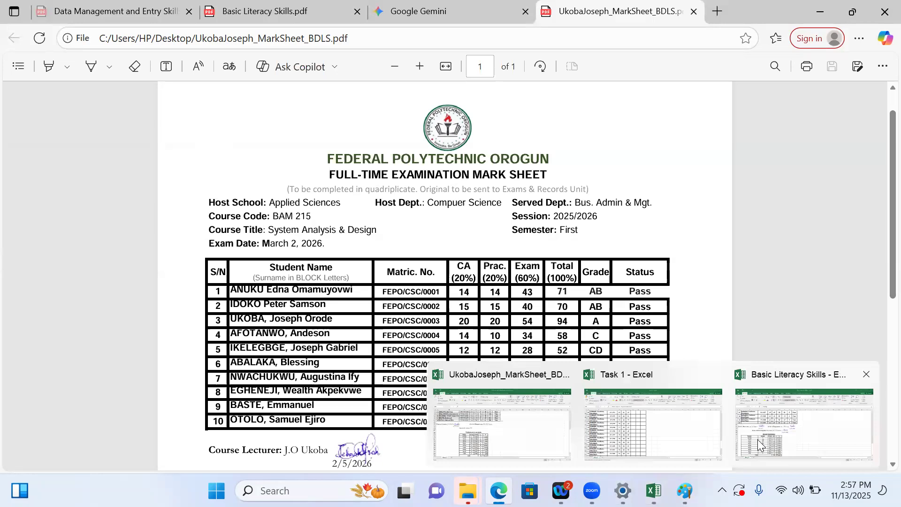
left_click(758, 439)
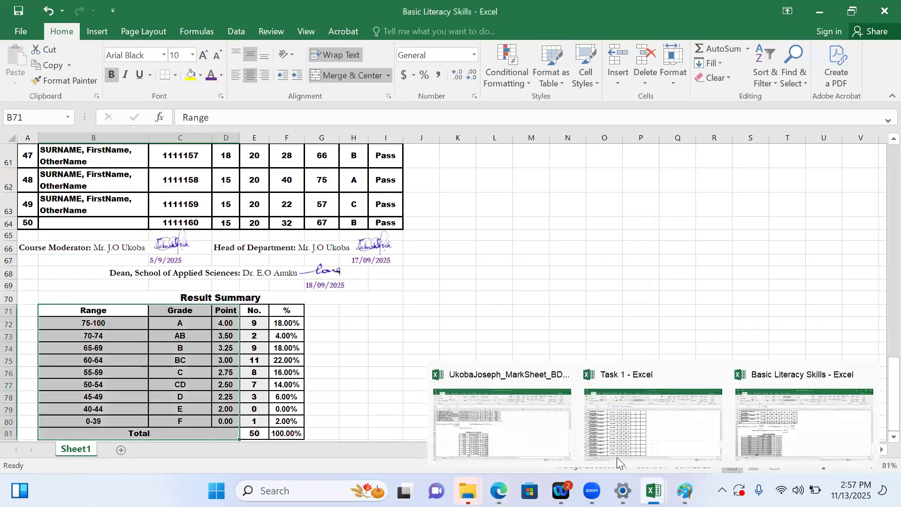
Switch back to the mark sheet workbook and apply outline and inside borders to the first student's cells F13:I13
left_click(552, 446)
left_click_drag(895, 310, 882, 212)
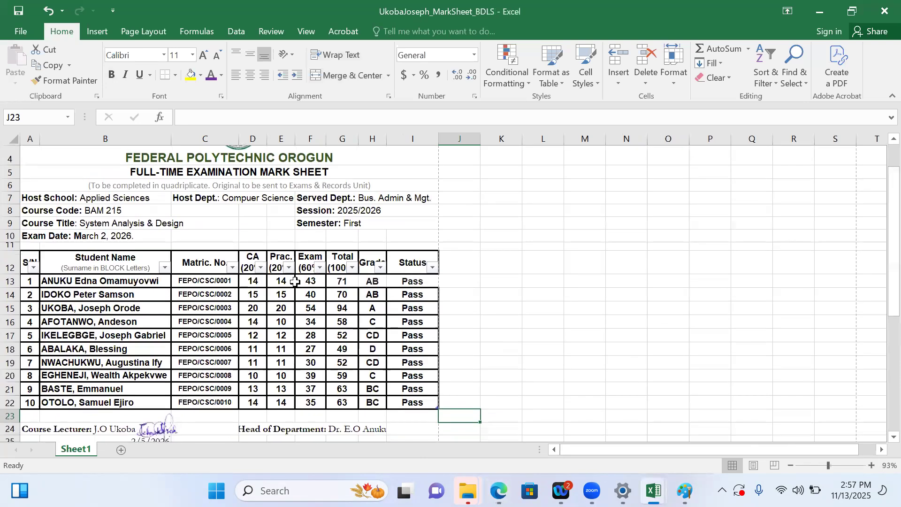
left_click_drag(301, 282, 413, 282)
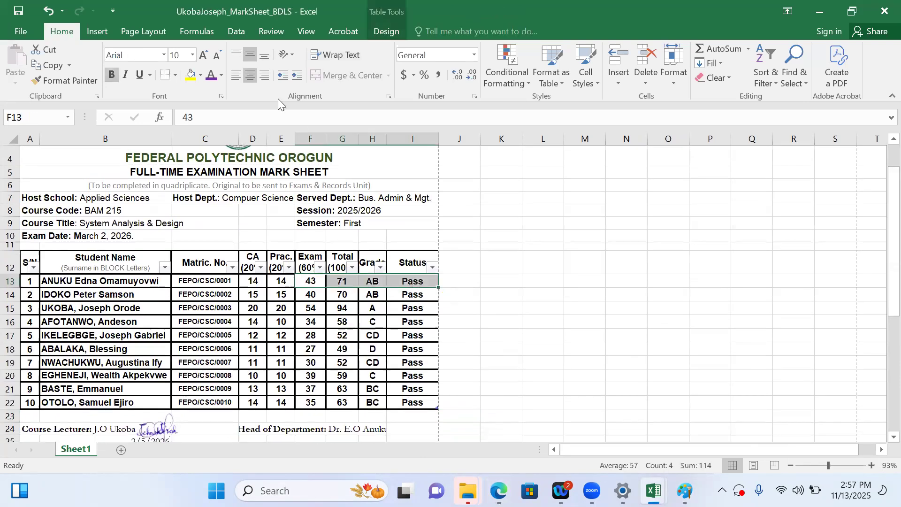
left_click(389, 94)
left_click(331, 156)
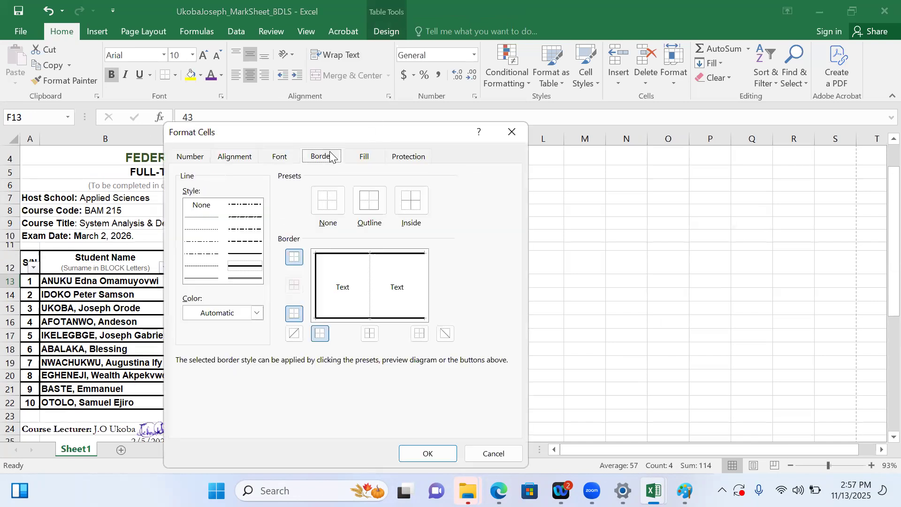
left_click(412, 202)
left_click(371, 208)
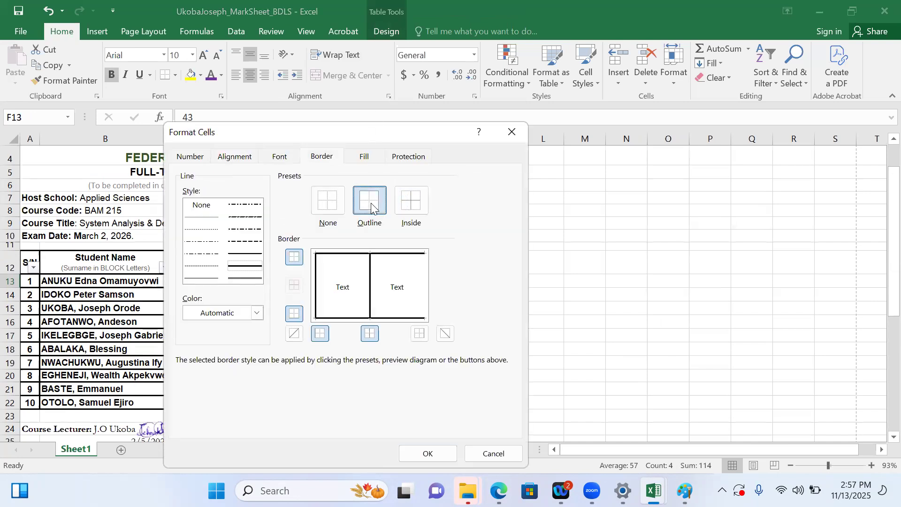
left_click(428, 453)
left_click(497, 378)
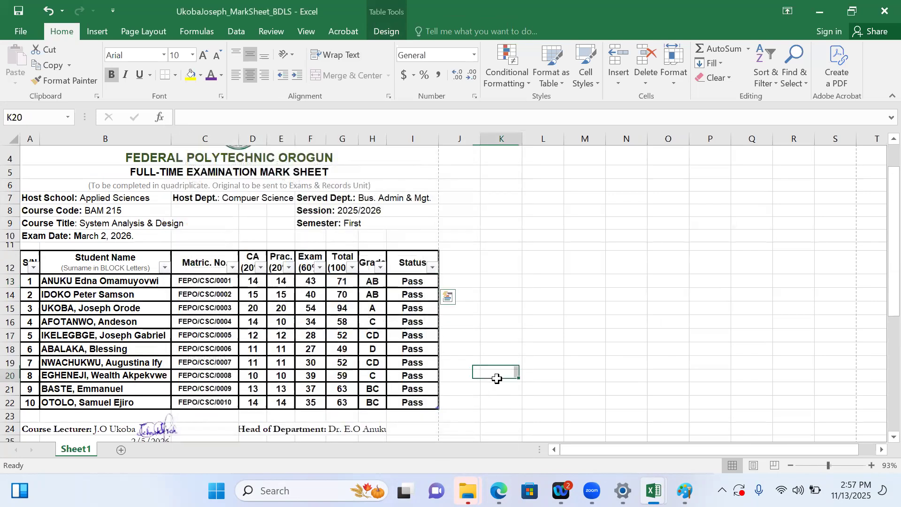